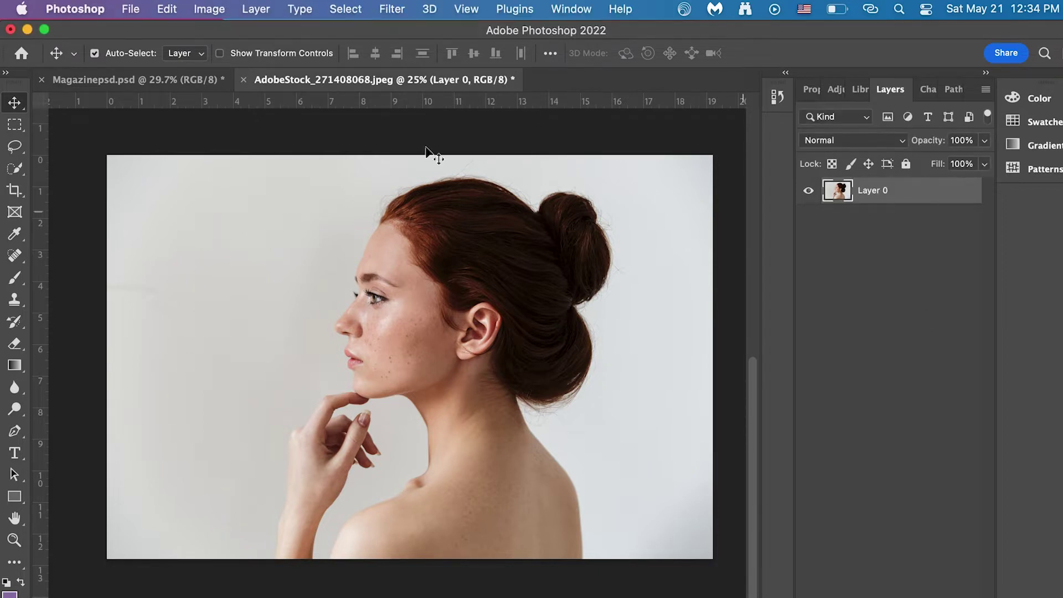
Use Select > Subject to select the woman against the pale grey background.
left_click(346, 9)
left_click(366, 171)
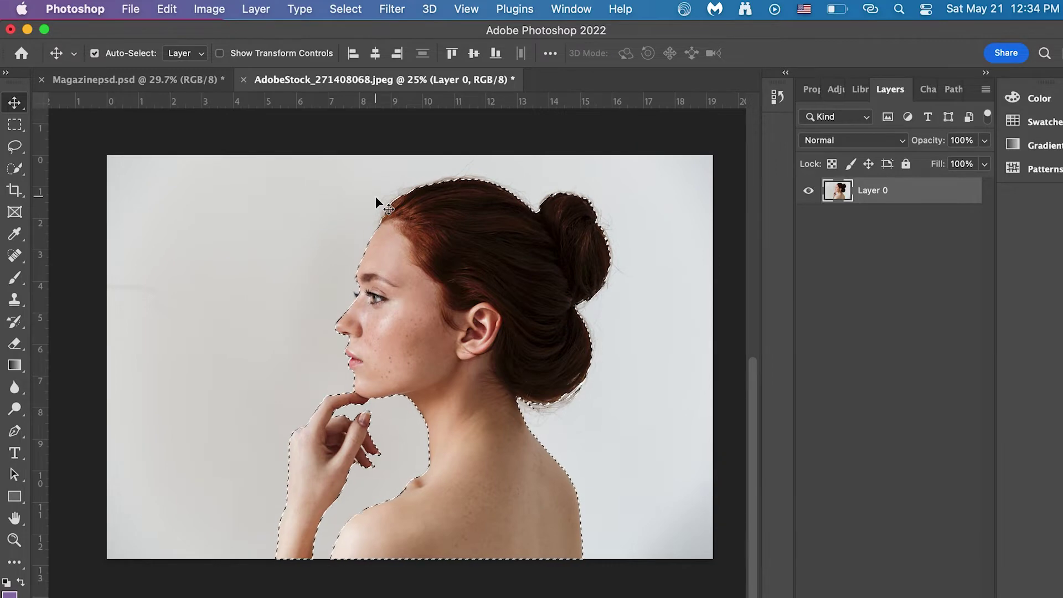
scroll(355, 482, "up", 3)
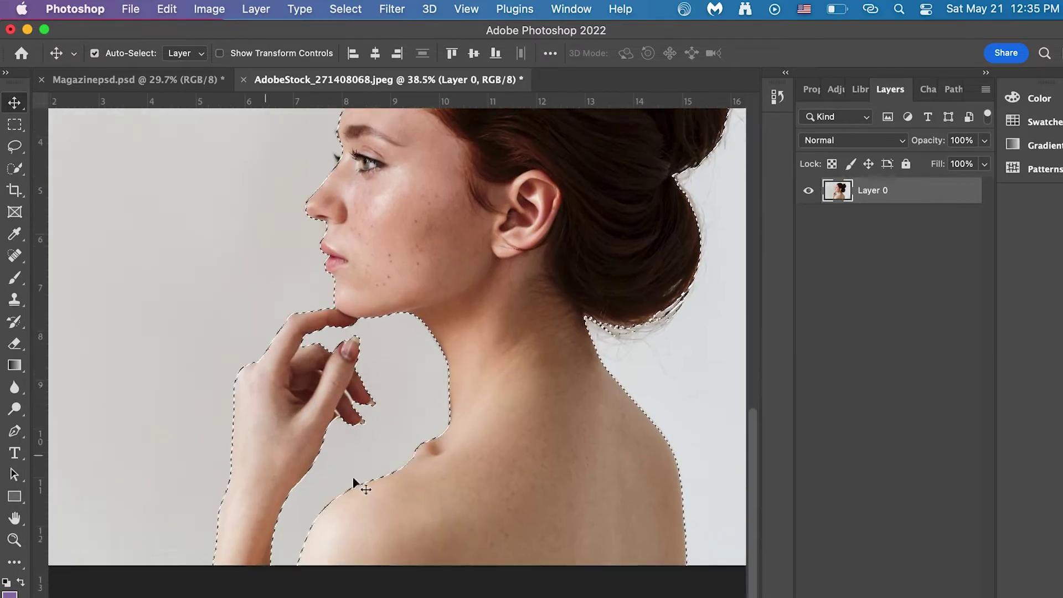
scroll(357, 483, "down", 2)
left_click(346, 8)
In Select and Mask, refine the hair edges and paint a missed spot near the eye with a 28 px brush.
left_click(410, 240)
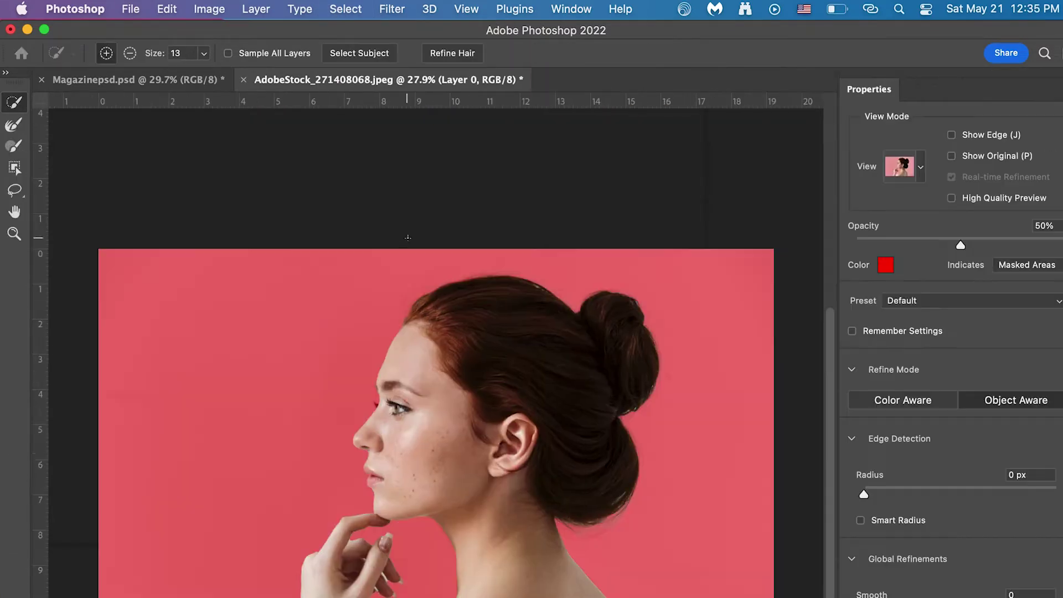
left_click(14, 124)
scroll(438, 477, "up", 2)
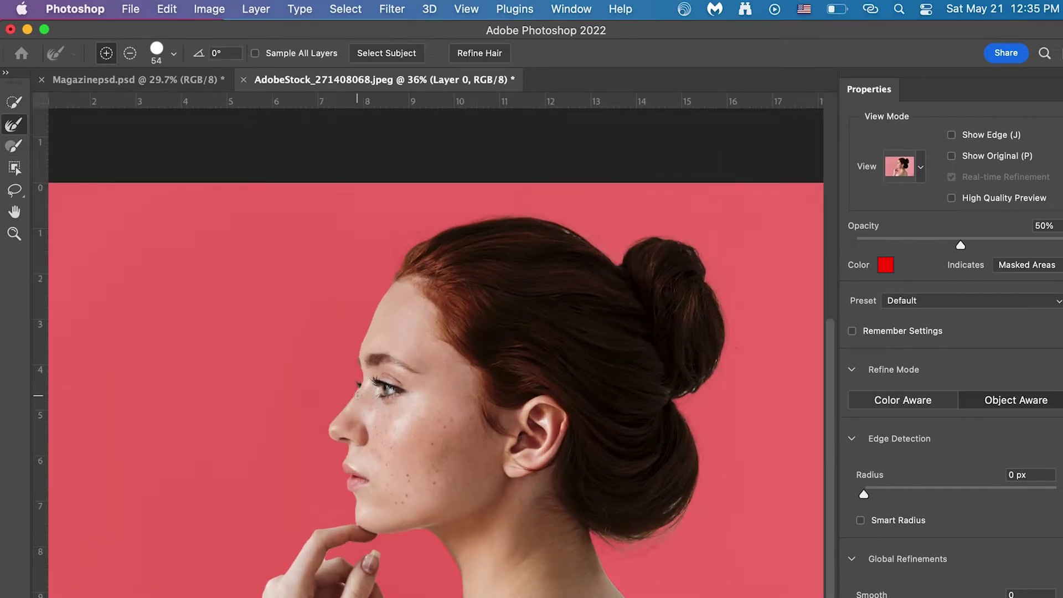
left_click(14, 145)
scroll(388, 360, "up", 2)
left_click(173, 53)
left_click_drag(102, 105, 90, 105)
left_click(338, 349)
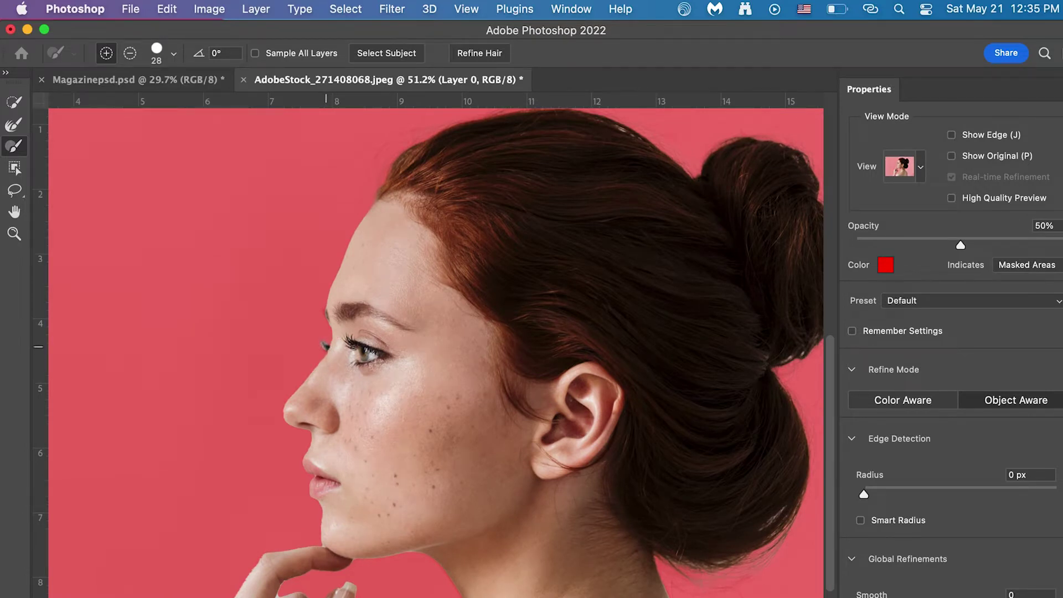
scroll(387, 354, "down", 5)
scroll(388, 354, "up", 3)
left_click(173, 54)
left_click_drag(90, 99, 84, 100)
key("Return")
Subtract stray areas from the selection with the Alt brush while zooming around the portrait.
key("alt")
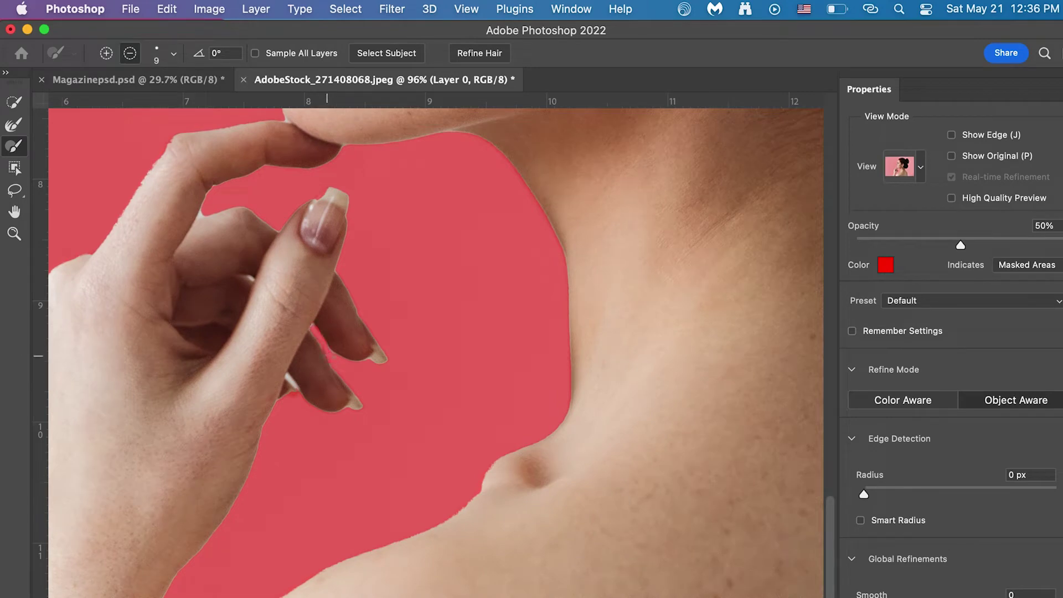
scroll(297, 387, "up", 1)
scroll(332, 250, "up", 4)
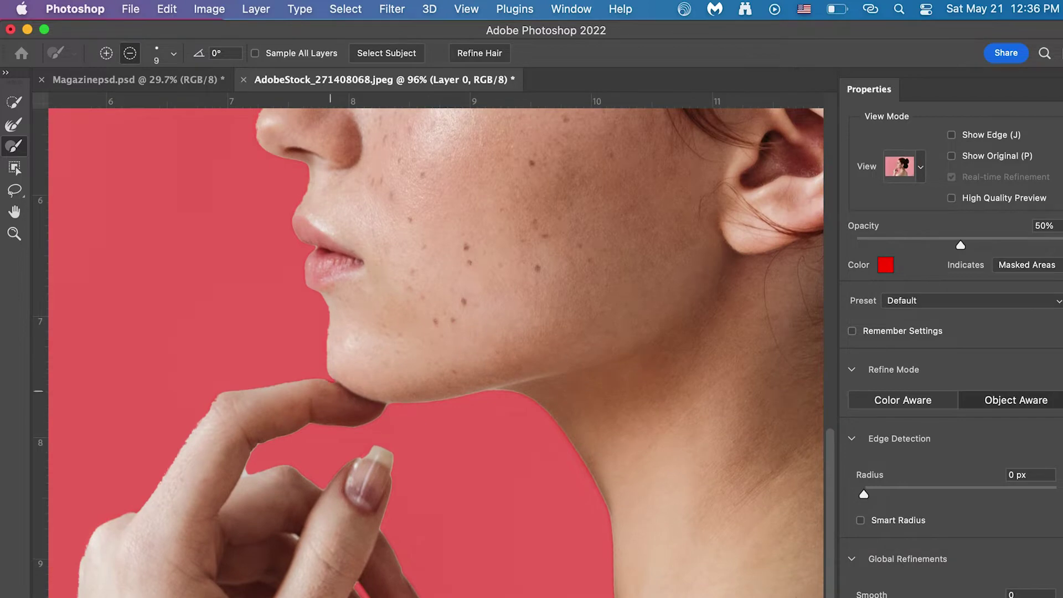
scroll(184, 352, "up", 2)
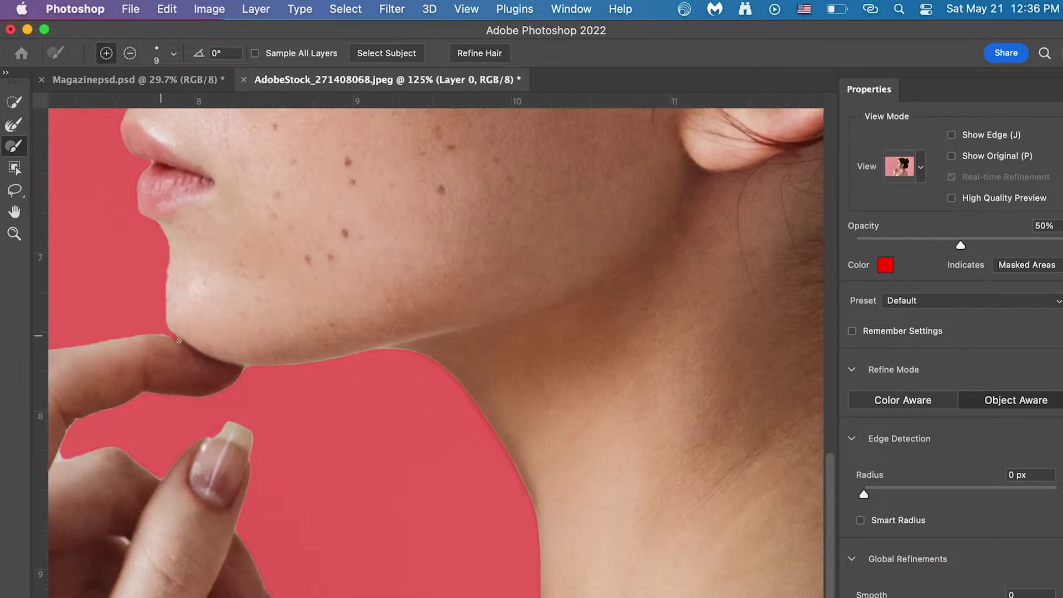
scroll(267, 348, "up", 5)
scroll(249, 376, "down", 3)
scroll(233, 399, "up", 2)
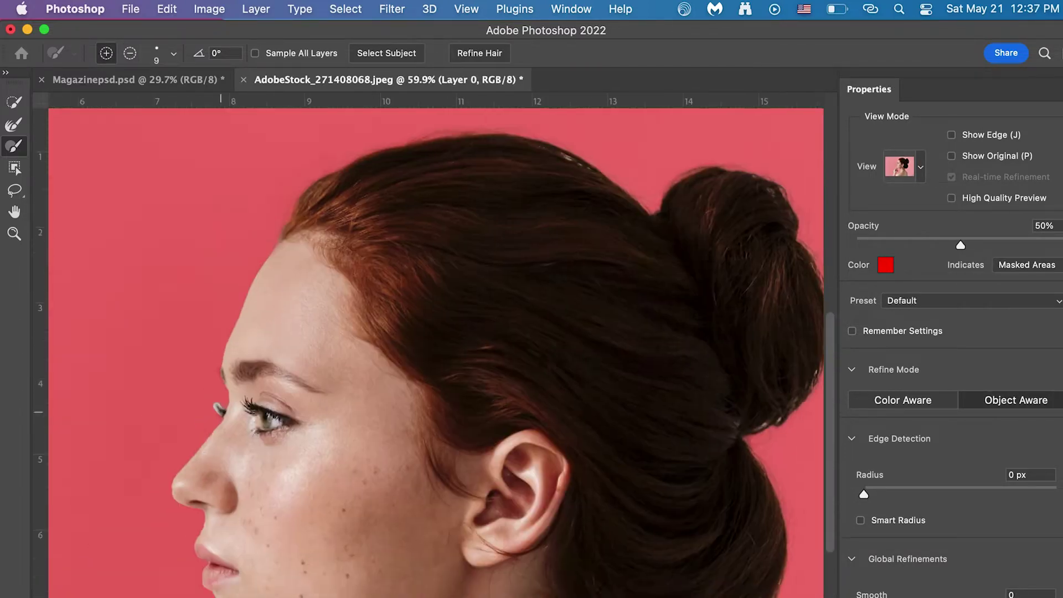
scroll(223, 411, "up", 3)
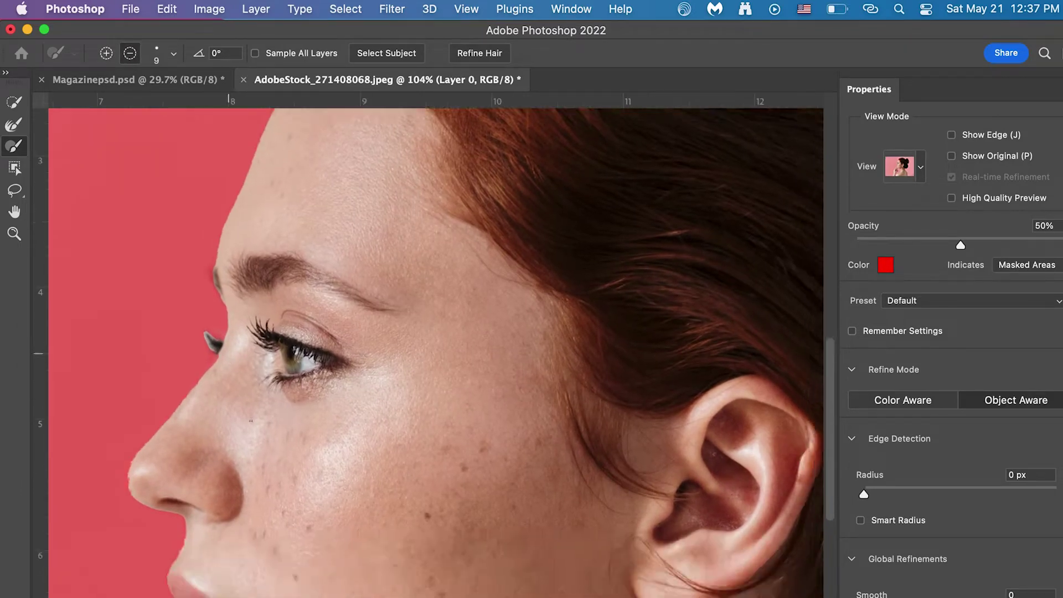
scroll(226, 396, "down", 3)
mouse_move(866, 44)
left_mouse_down()
mouse_move(727, 143)
mouse_move(772, 44)
left_mouse_up()
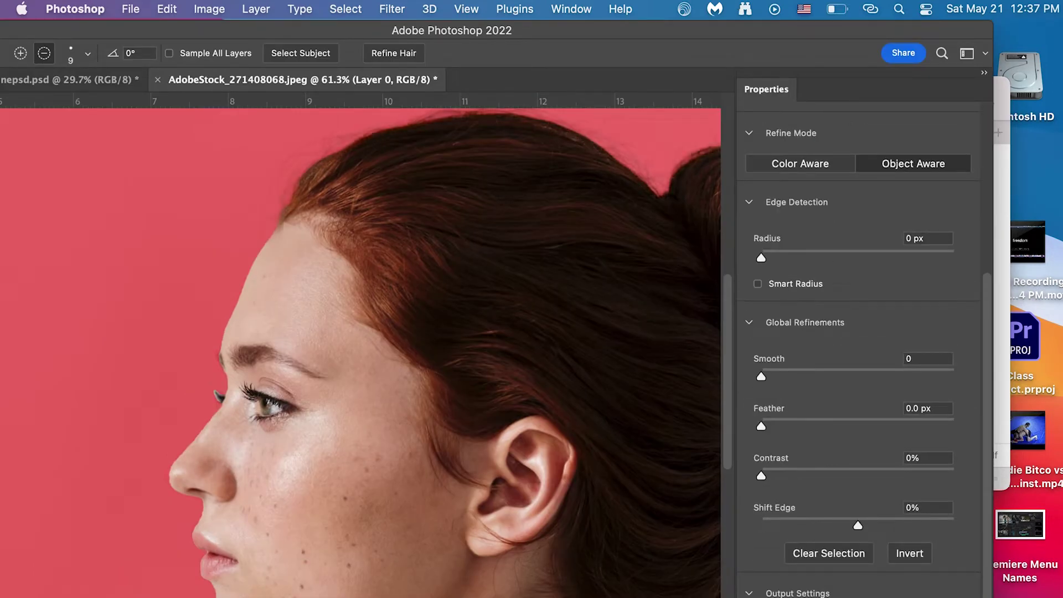
Set Smooth 4, enable Smart Radius, Feather 0.7 px, and output to a new layer with mask.
left_click_drag(762, 377, 770, 378)
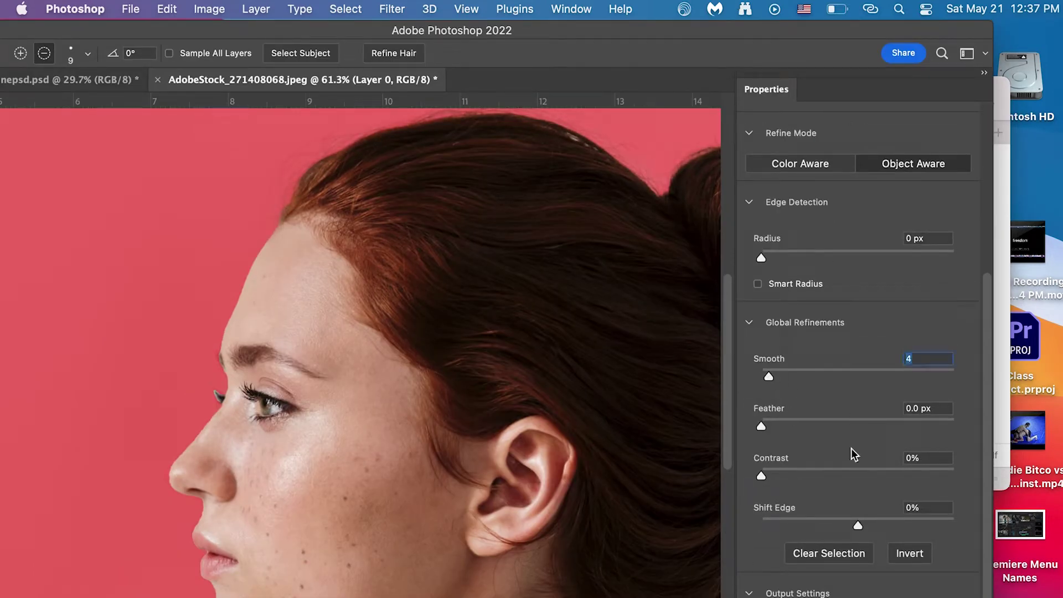
scroll(757, 346, "up", 2)
left_click(759, 343)
scroll(776, 387, "down", 2)
left_click_drag(764, 424, 769, 424)
scroll(563, 387, "down", 3)
scroll(562, 386, "right", 3)
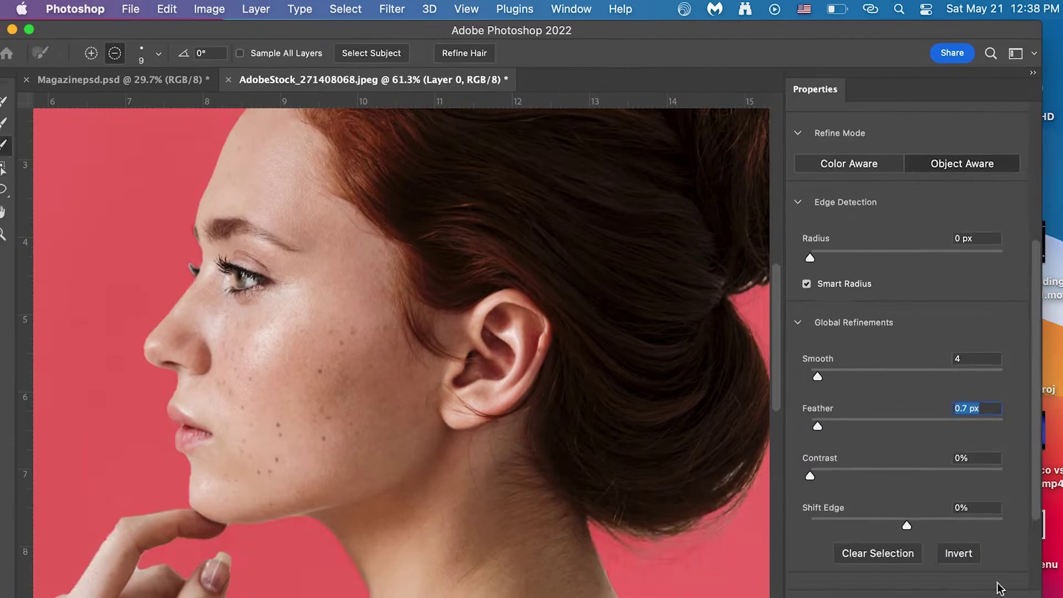
left_click(997, 588)
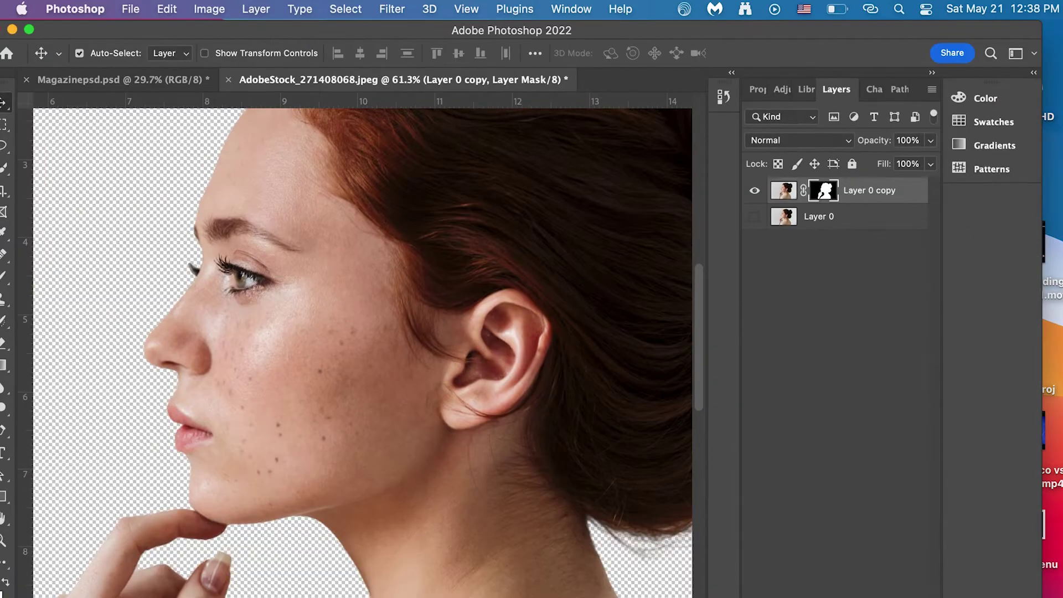
Delete the cover's old portrait and drag the cut-out layer onto the magazine document.
left_click_drag(447, 84, 831, 210)
left_click_drag(84, 79, 130, 161)
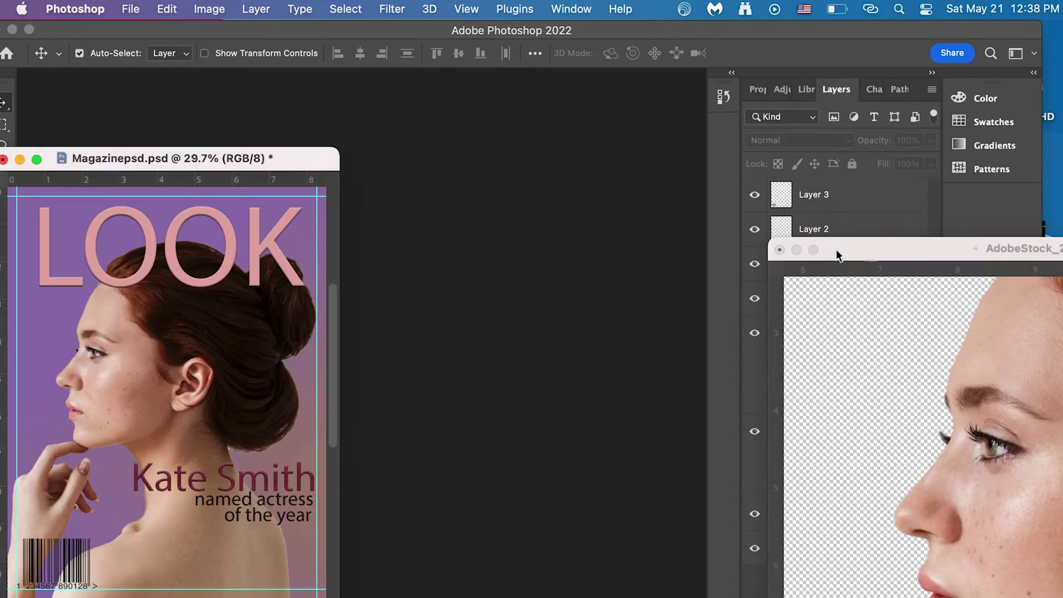
left_click(309, 161)
key("BackSpace")
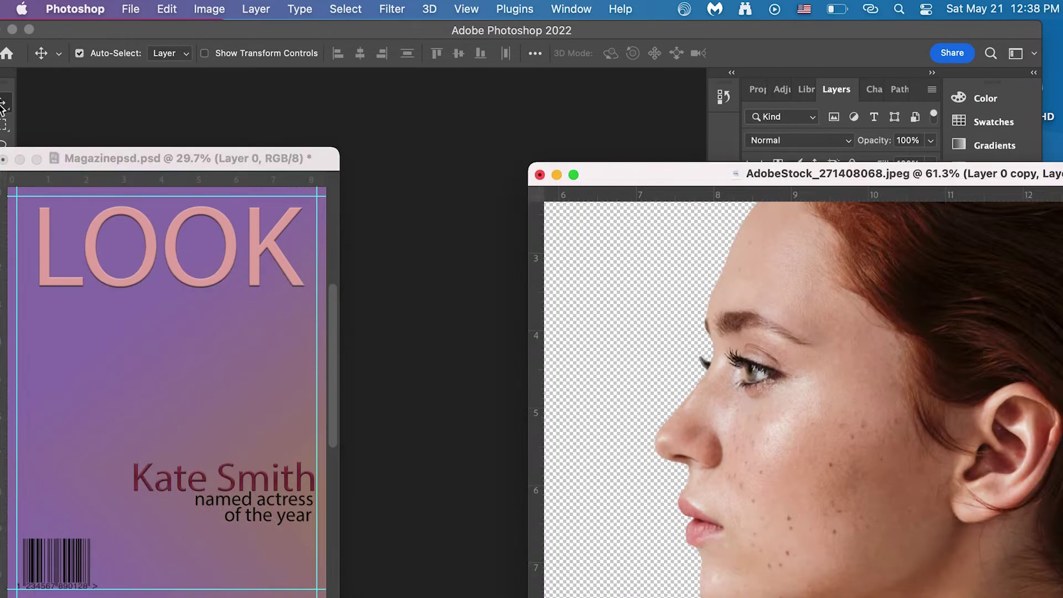
left_click_drag(817, 299, 157, 350)
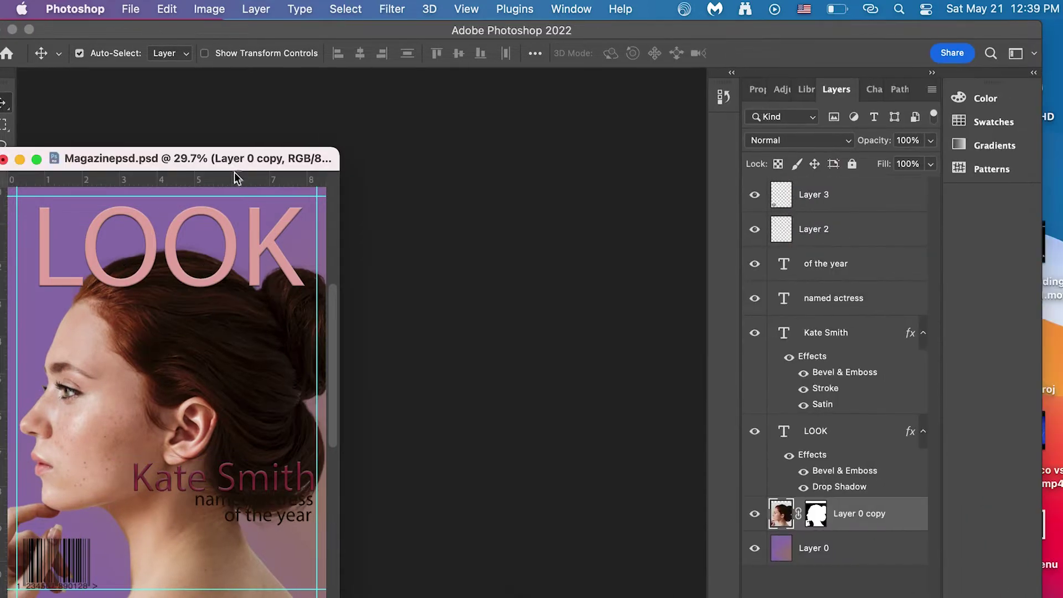
left_click_drag(235, 166, 277, 80)
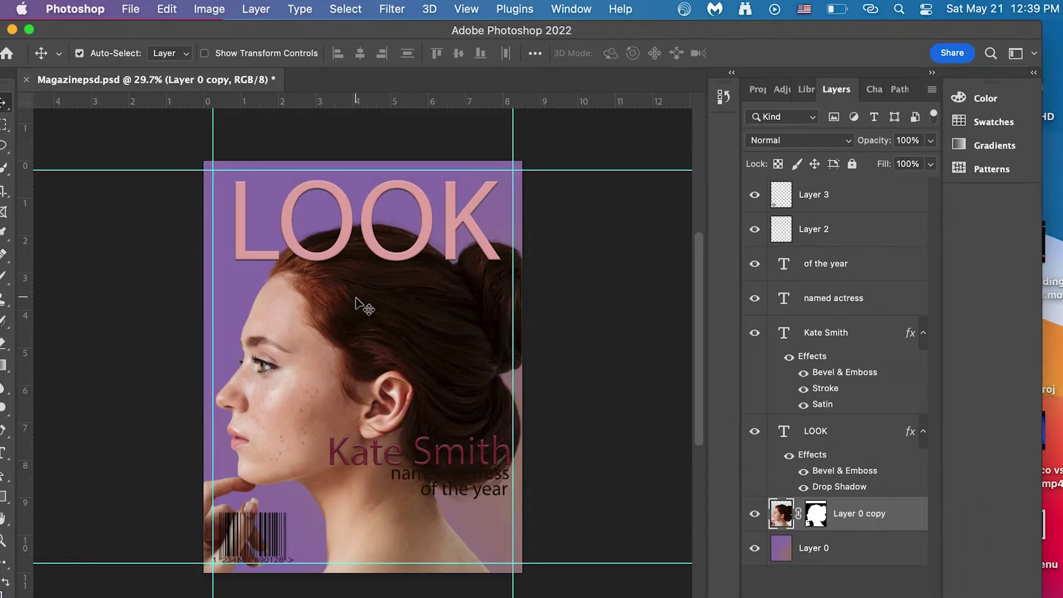
Scale the portrait to about 78%, shift it right, and delete the old Kate Smith headline.
scroll(415, 245, "down", 3)
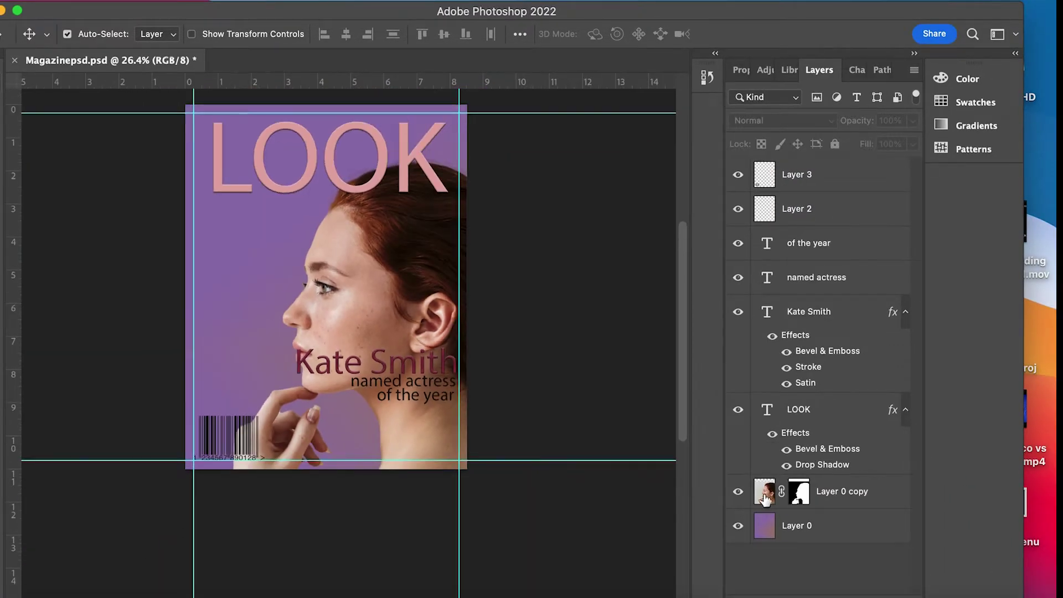
key("ctrl+t")
left_click_drag(596, 136, 551, 119)
mouse_move(342, 222)
left_mouse_down()
mouse_move(327, 243)
mouse_move(355, 240)
left_mouse_up()
left_click_drag(558, 119, 533, 124)
left_click_drag(324, 265, 320, 261)
left_click_drag(546, 119, 504, 138)
left_click_drag(302, 277, 342, 299)
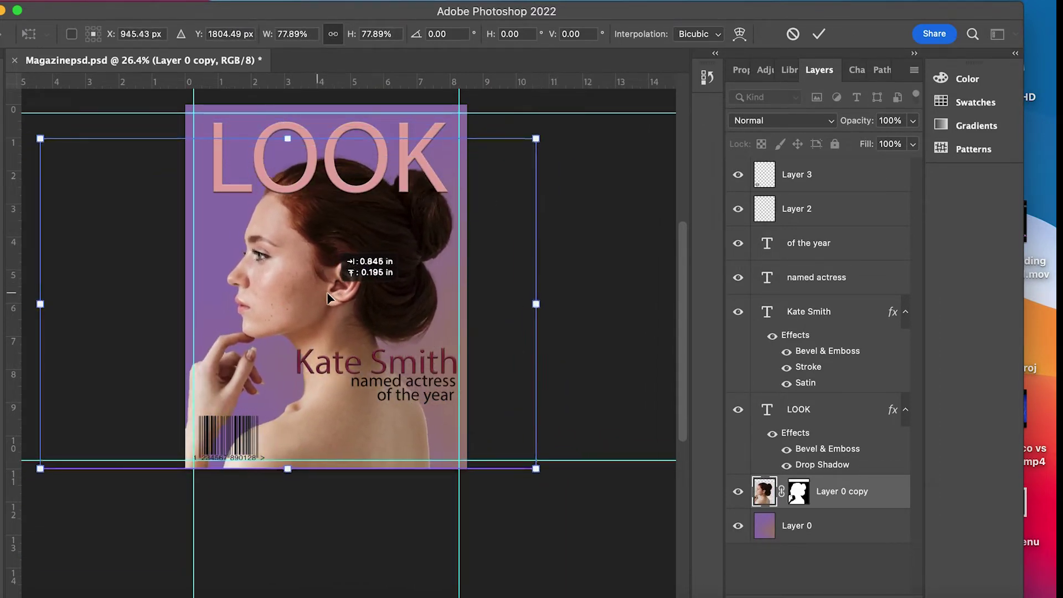
key("Return")
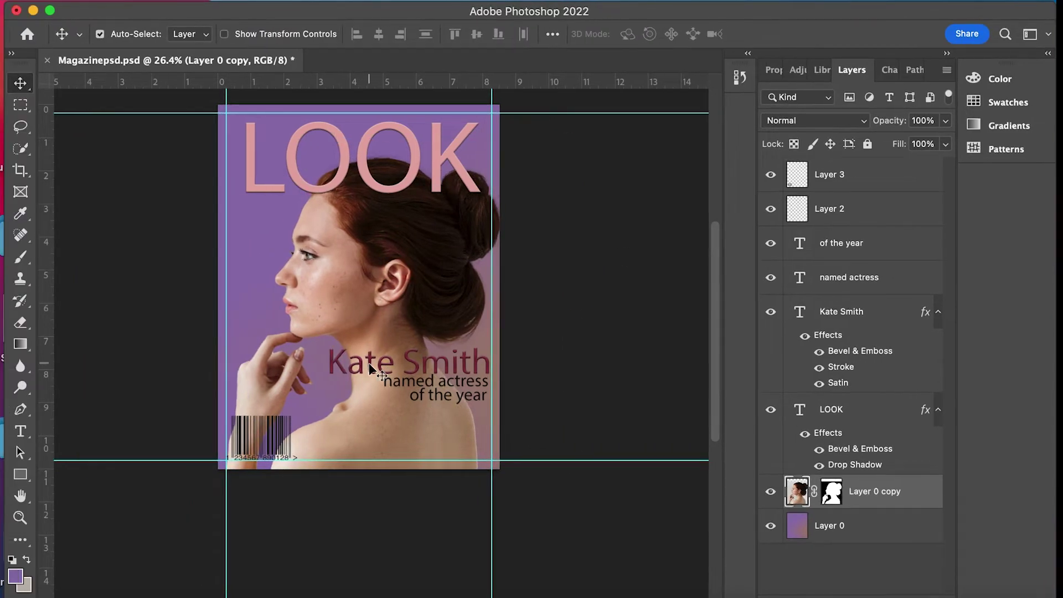
left_click(370, 363)
key("Delete")
Add a KATE headline at 136 pt, trying Academy Engraved LET and Helvetica Neue fonts.
key("t")
left_click_drag(206, 297, 346, 367)
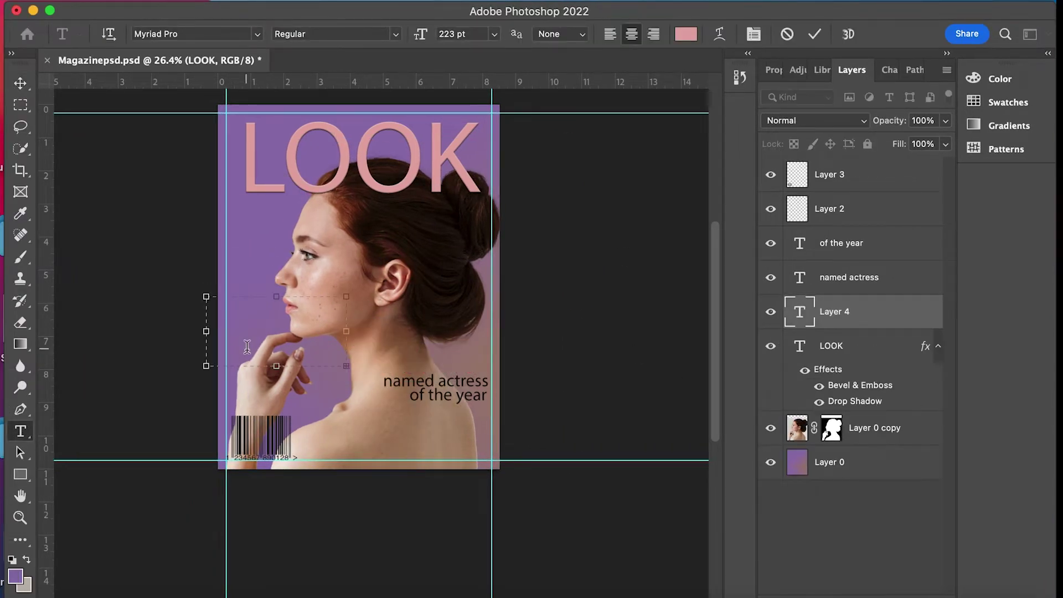
left_click_drag(434, 40, 354, 38)
left_click(258, 34)
left_click(341, 277)
left_click(258, 34)
scroll(341, 498, "down", 1)
scroll(341, 498, "down", 6)
scroll(341, 498, "down", 6)
scroll(341, 499, "down", 3)
scroll(341, 498, "up", 6)
left_click(341, 254)
key("Escape")
key("v")
Change the KATE font from Times New Roman Bold to Bodoni 72 Oldstyle Book.
double_click(309, 320)
left_click(257, 34)
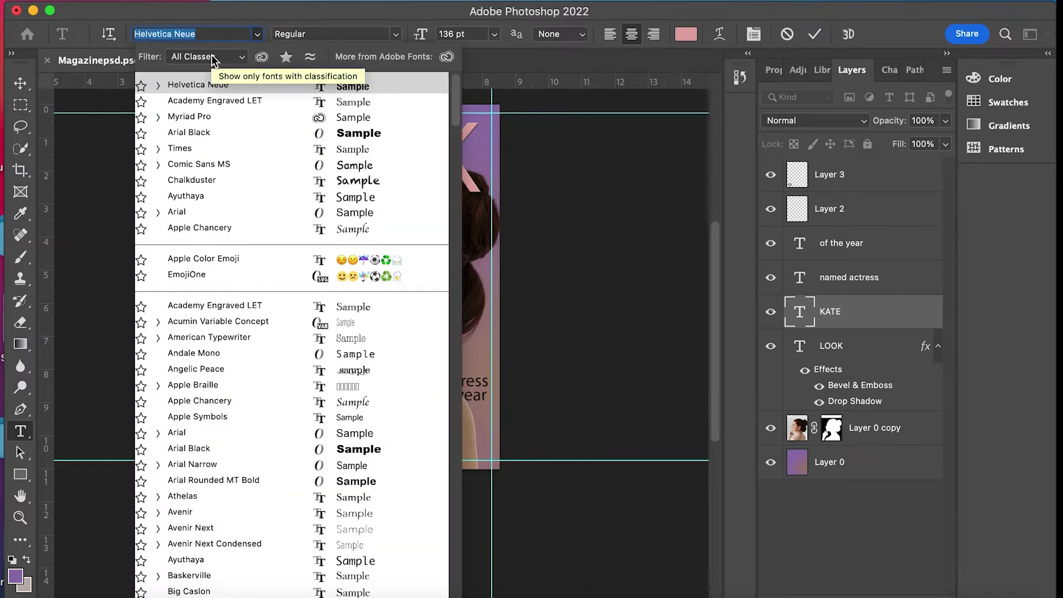
type("TIME")
left_click(227, 180)
left_click(258, 34)
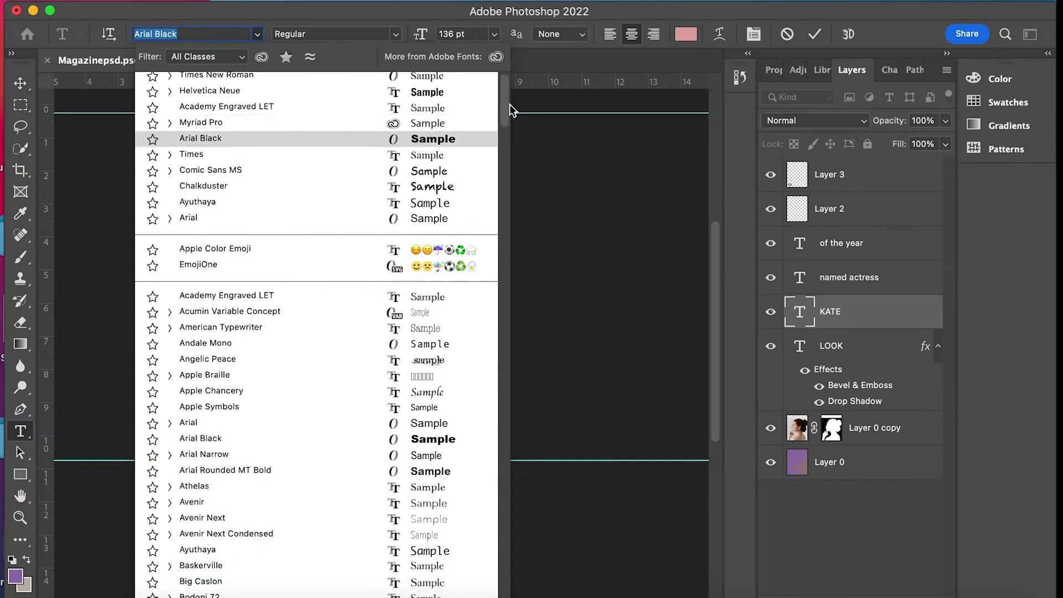
left_click_drag(505, 94, 506, 451)
key("Escape")
left_click(257, 34)
scroll(444, 451, "down", 2)
left_click(446, 449)
Make KATE near-white at 119 pt and move it lower toward the right edge.
left_click(686, 34)
left_click(608, 178)
key("Return")
left_click_drag(305, 322, 410, 328)
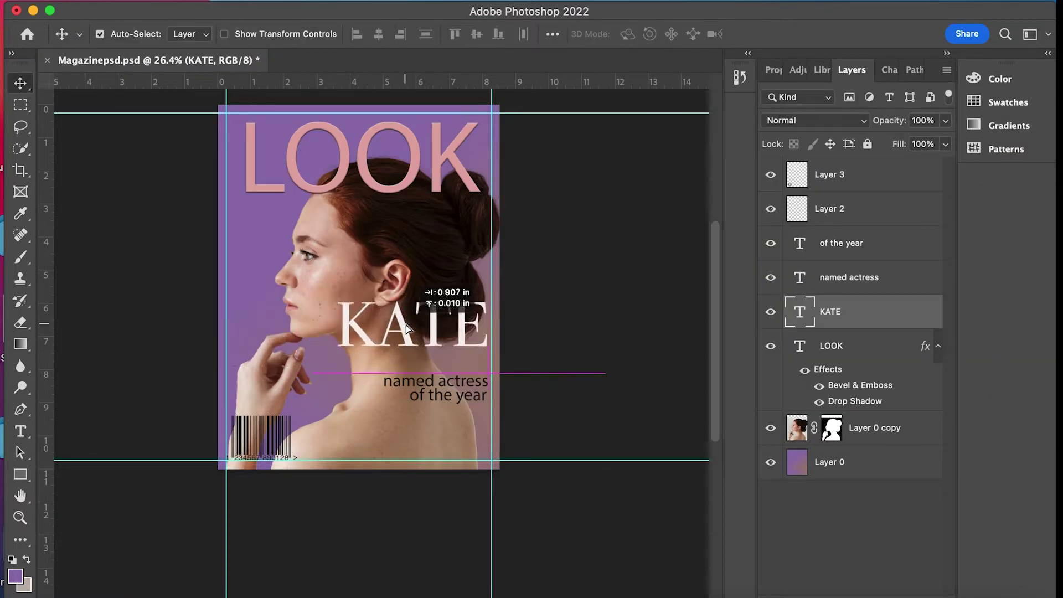
left_click_drag(421, 33, 410, 38)
left_click(20, 82)
left_click_drag(429, 327, 439, 349)
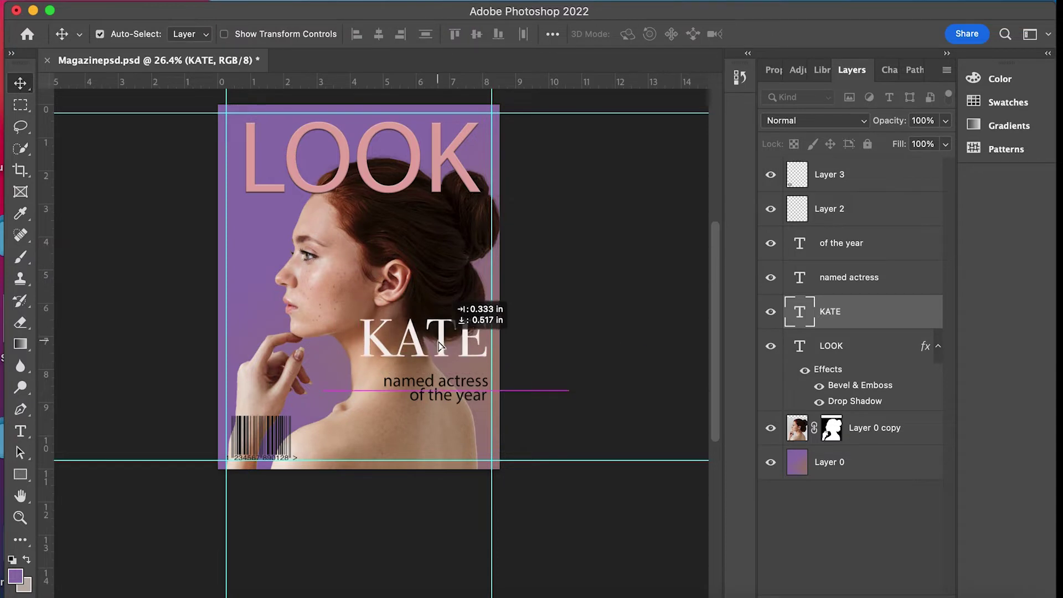
Move the 'named actress' cover lines lower and give KATE a Drop Shadow style.
left_click(432, 391)
left_click_drag(432, 390, 432, 438)
left_click(421, 341)
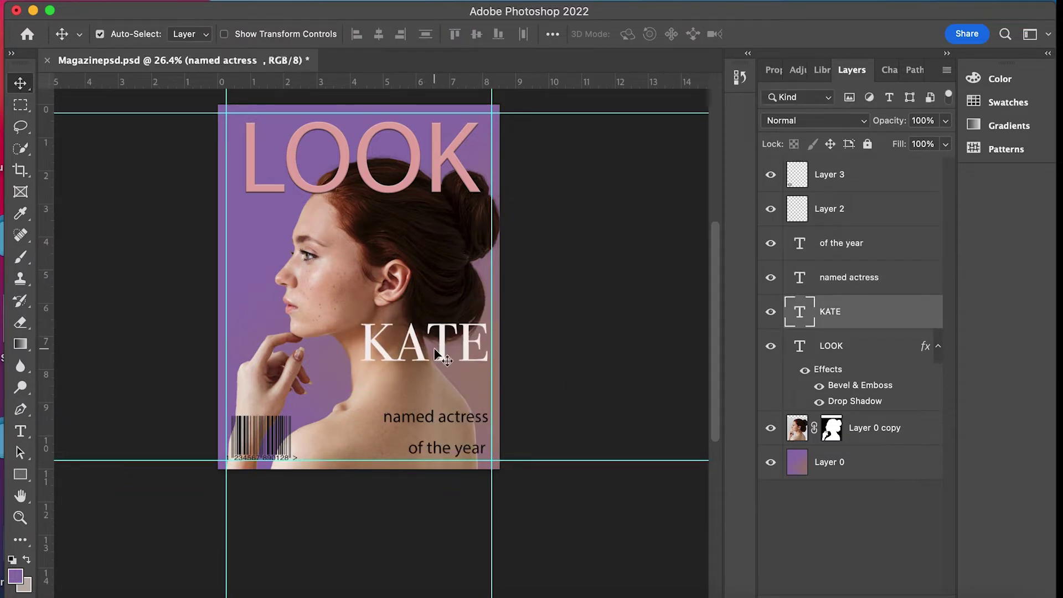
double_click(873, 311)
left_click(418, 274)
scroll(419, 473, "down", 3)
left_click(419, 493)
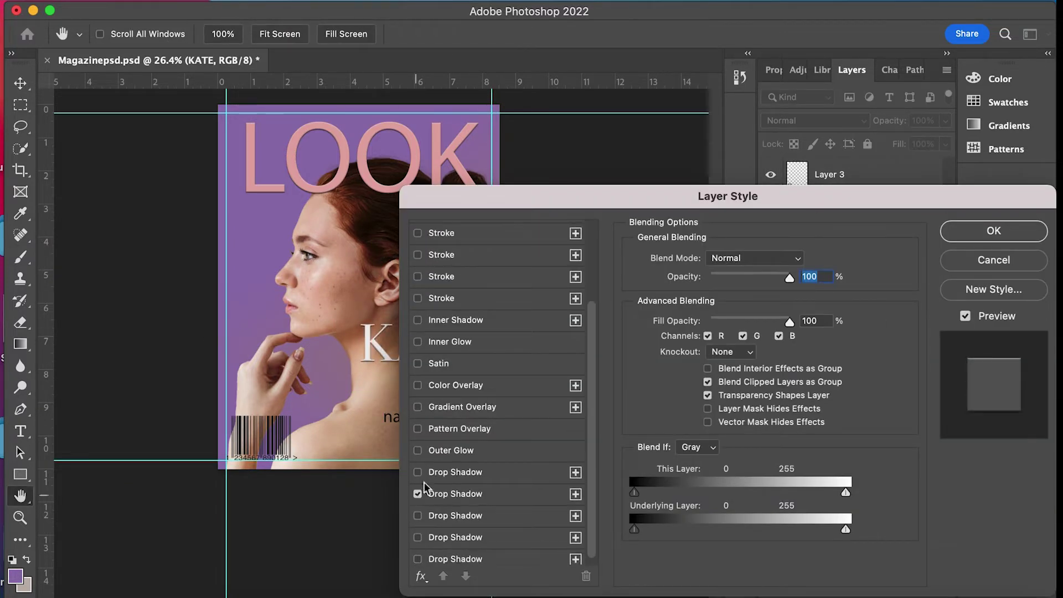
left_click(1019, 237)
Add a SMITH text layer with Bevel & Emboss and Drop Shadow, then select the old cover lines.
key("t")
mouse_move(204, 360)
left_mouse_down()
mouse_move(358, 410)
mouse_move(463, 376)
left_mouse_up()
type("SMITH")
key("Escape")
key("v")
double_click(907, 319)
scroll(435, 486, "down", 3)
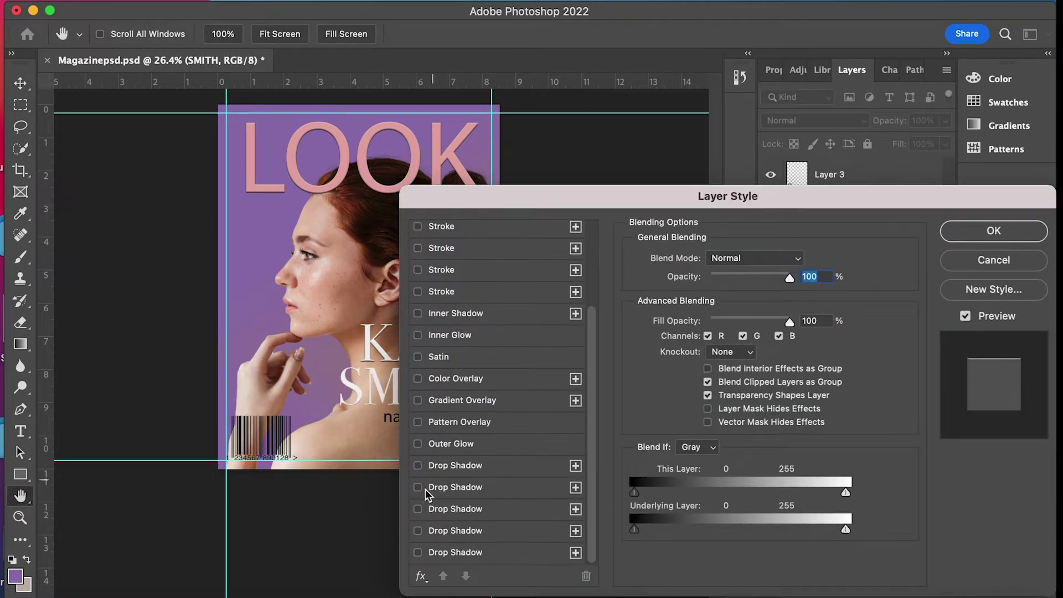
left_click(995, 231)
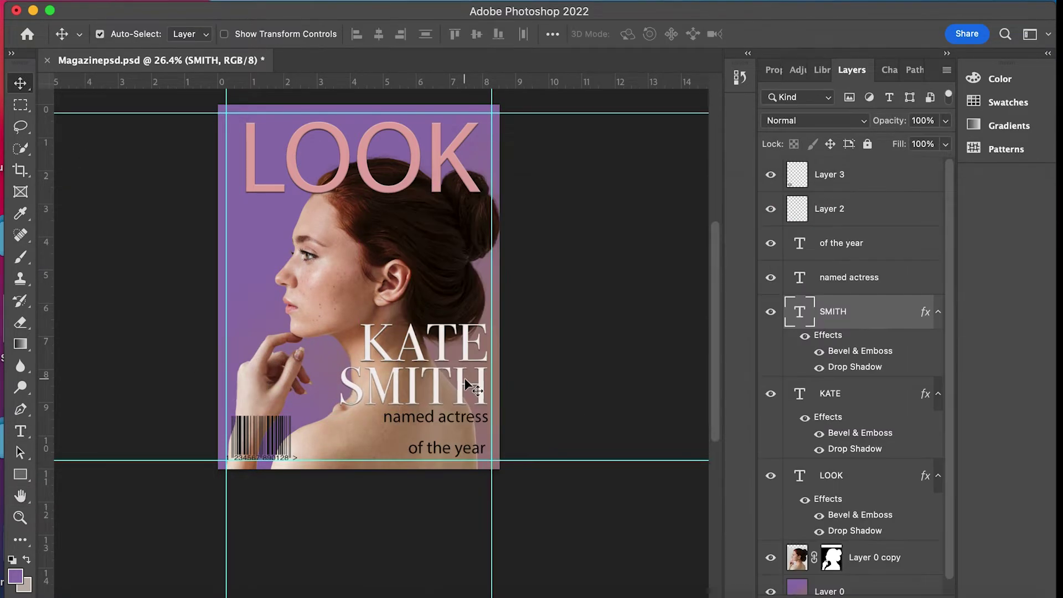
left_click(426, 424)
left_click(440, 451)
Replace the old cover lines with a 48 pt 'in new relationship' line below SMITH.
key("BackSpace")
key("t")
left_click_drag(321, 425, 501, 460)
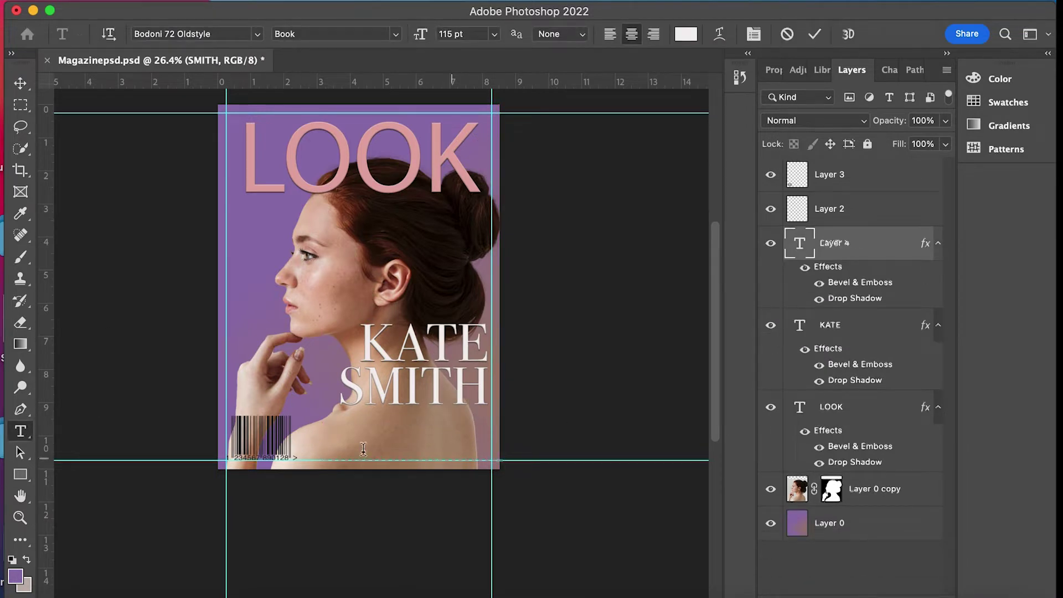
type("in new")
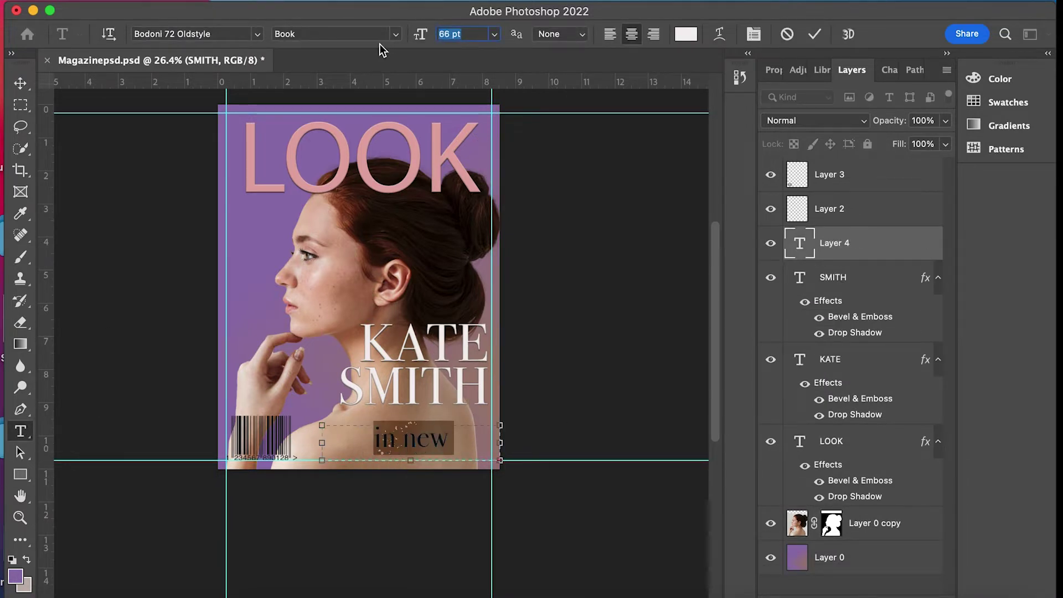
left_click(406, 441)
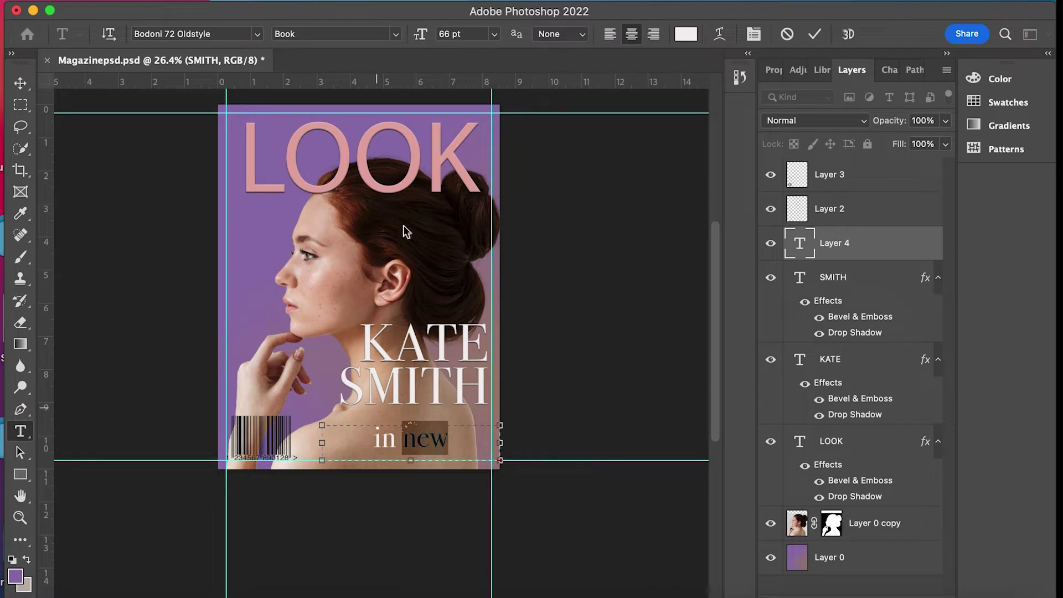
key("cmd+a")
left_click_drag(421, 34, 410, 39)
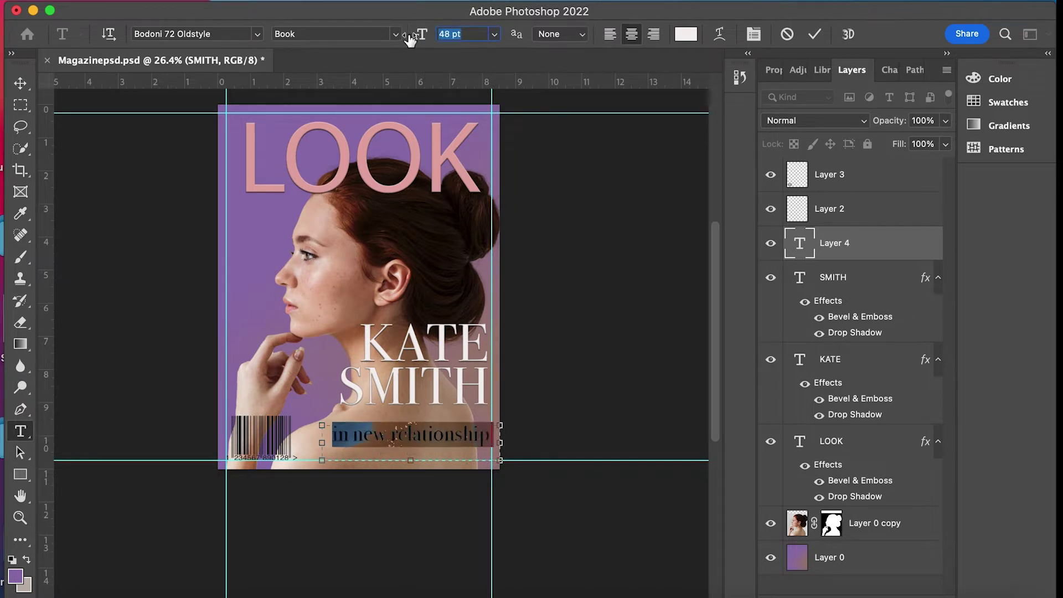
key("cmd+Return")
key("v")
left_click_drag(361, 467, 349, 448)
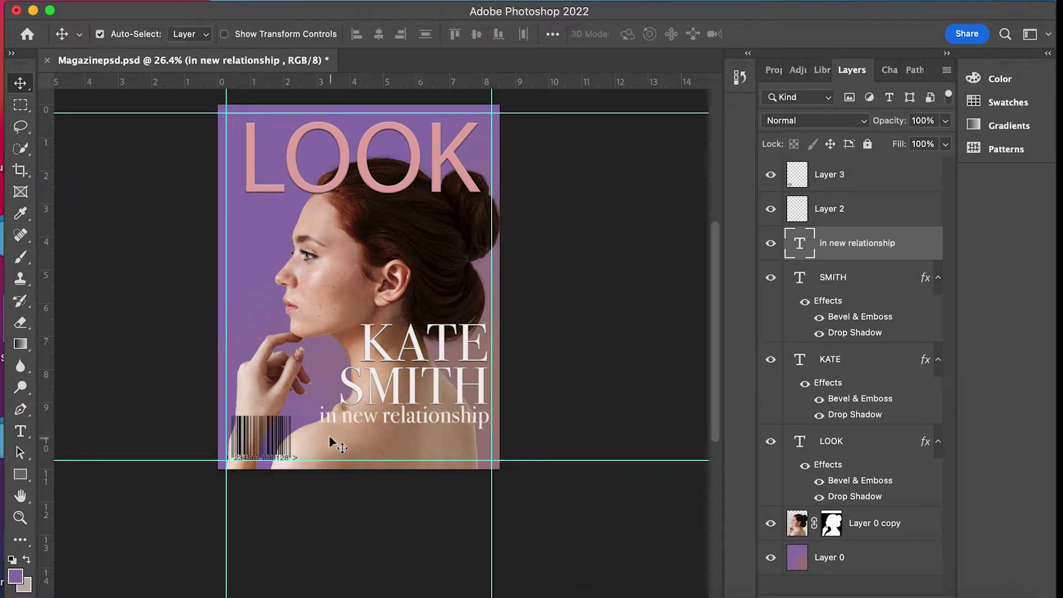
Delete the word 'new' and reposition 'in relationship' directly under SMITH.
double_click(357, 416)
double_click(363, 416)
key("BackSpace")
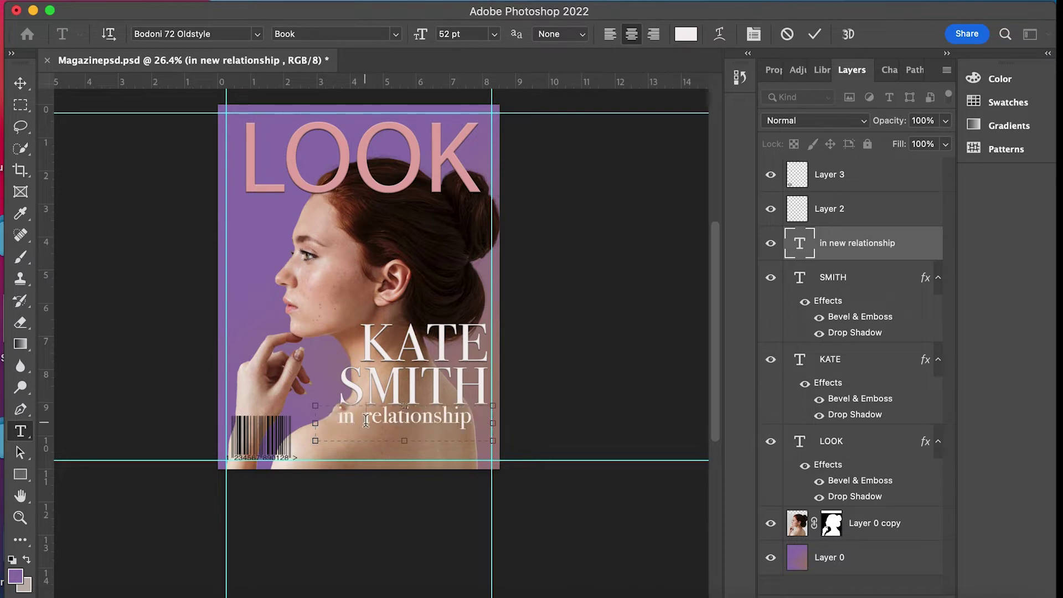
left_click_drag(160, 380, 247, 435)
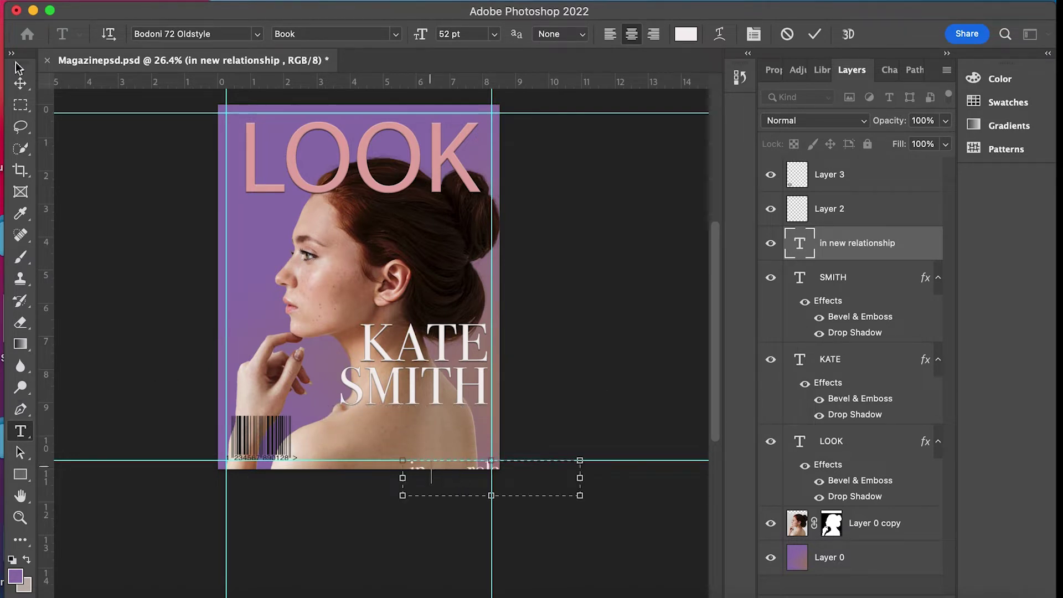
left_click(20, 83)
left_click_drag(464, 453, 439, 405)
left_click(577, 404)
key("t")
mouse_move(221, 372)
left_mouse_down()
mouse_move(274, 399)
mouse_move(173, 313)
left_mouse_up()
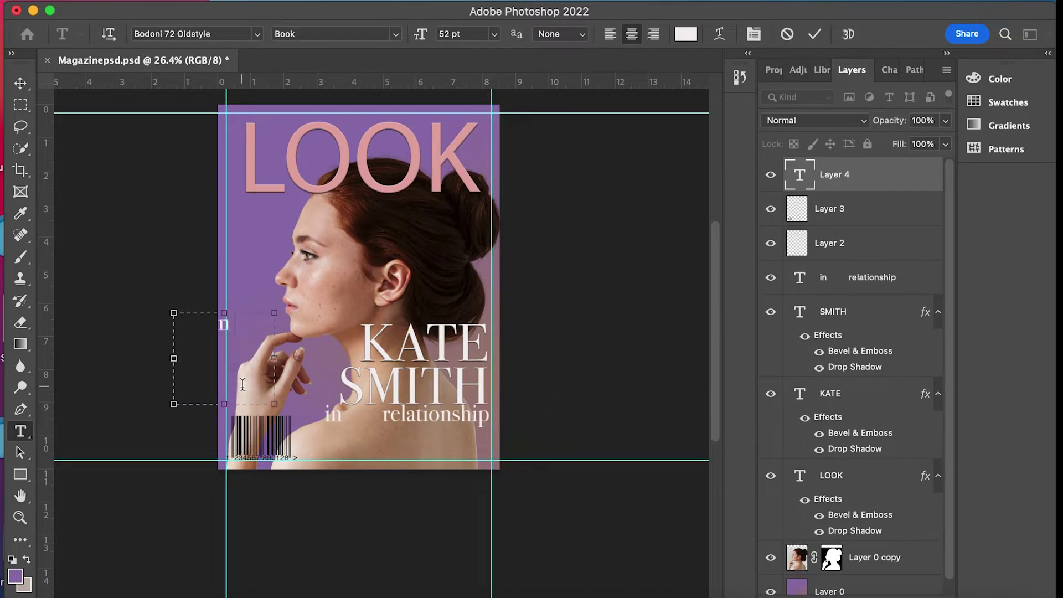
Style the word 'new' in Trattatello at 129 pt with red colour #ed190a.
left_click(257, 34)
left_click(424, 377)
left_click(257, 34)
left_click(426, 120)
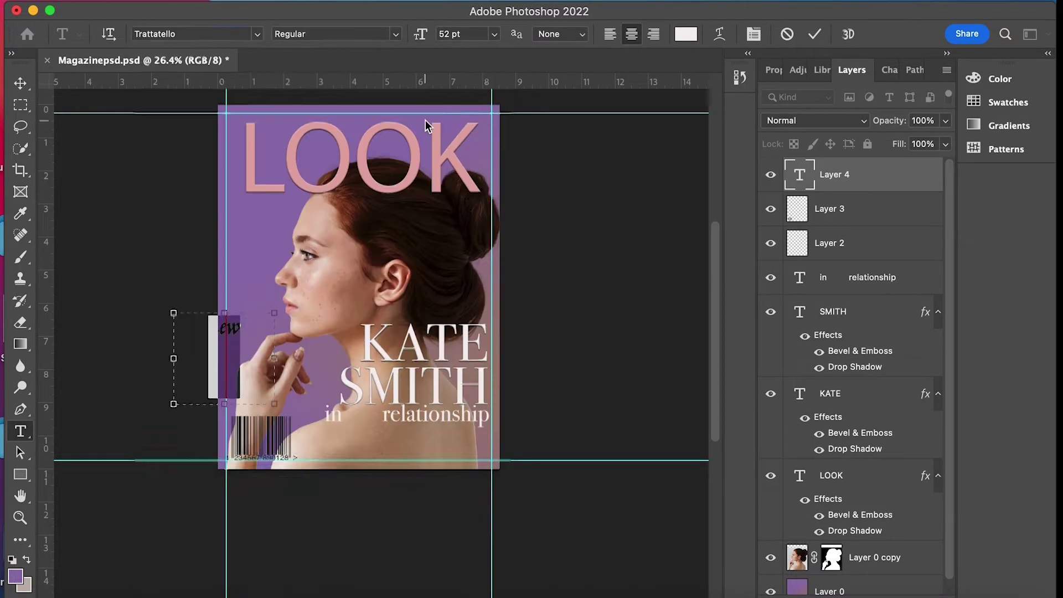
left_click_drag(421, 34, 459, 34)
left_click(690, 36)
left_click(809, 186)
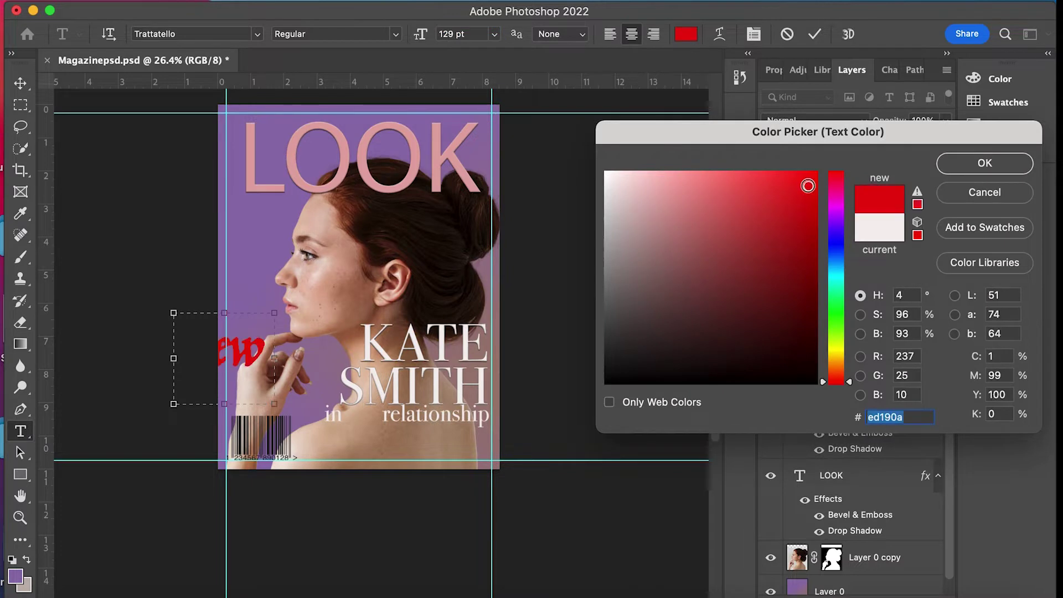
left_click(985, 162)
left_click(20, 83)
Place the red 'new' over the gap in 'in relationship' and reorder the layers.
left_click_drag(244, 355, 400, 397)
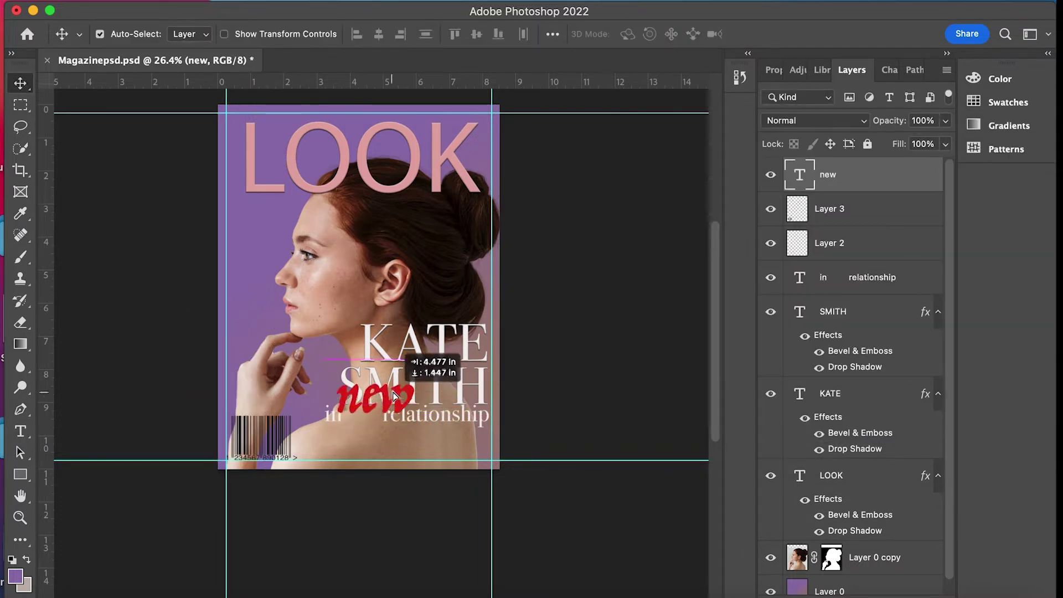
left_click_drag(398, 396, 389, 405)
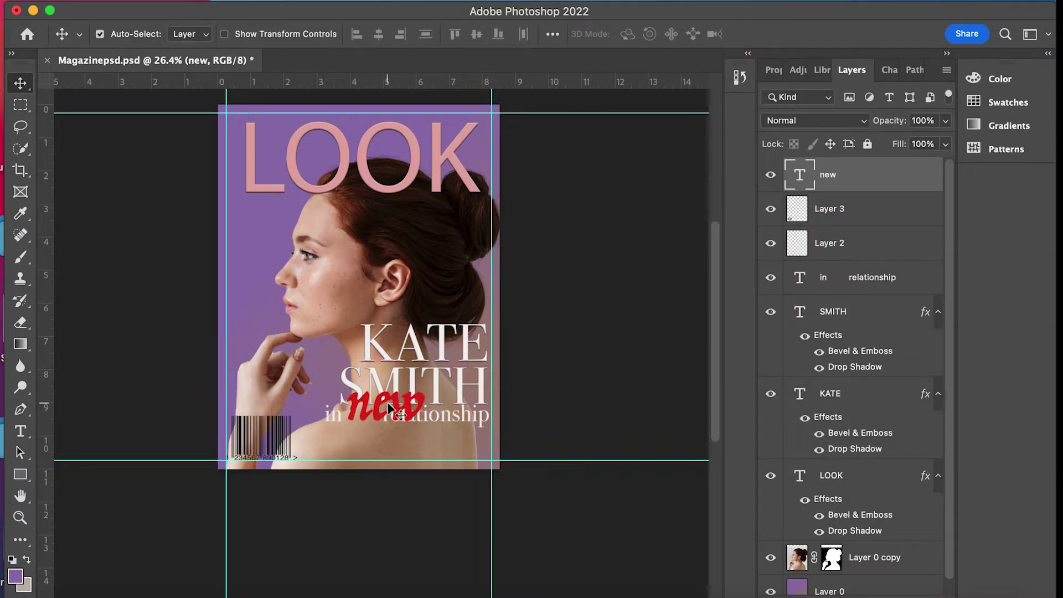
left_click(576, 481)
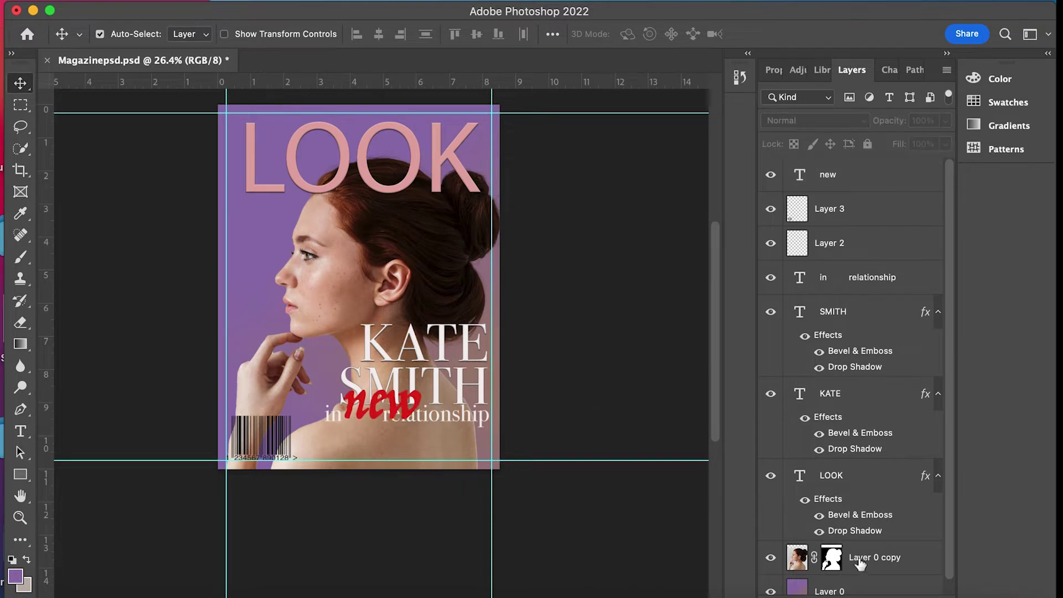
left_click_drag(800, 279, 803, 169)
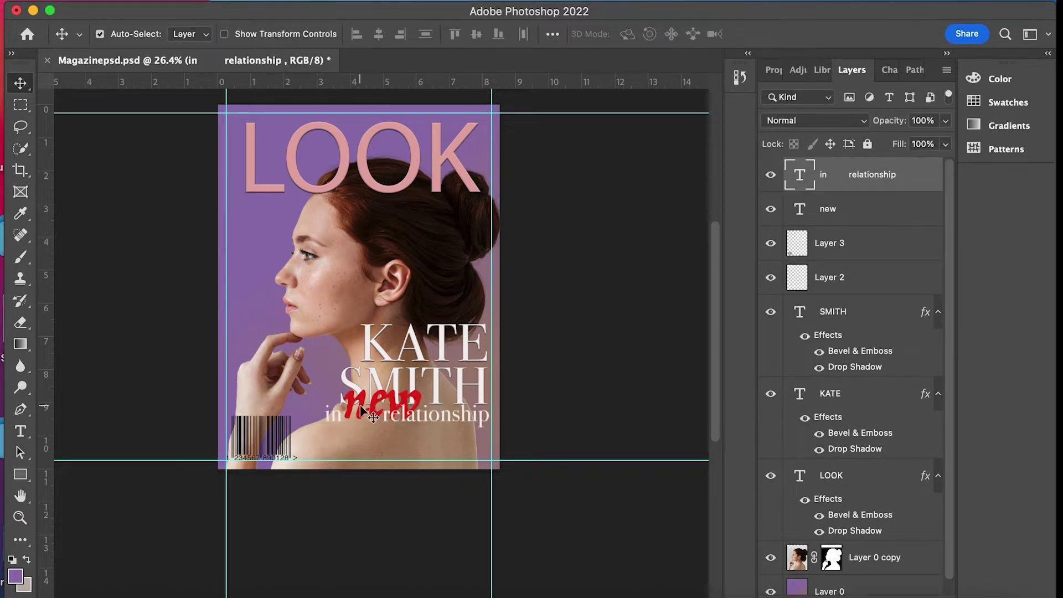
left_click(803, 209)
left_click(610, 387)
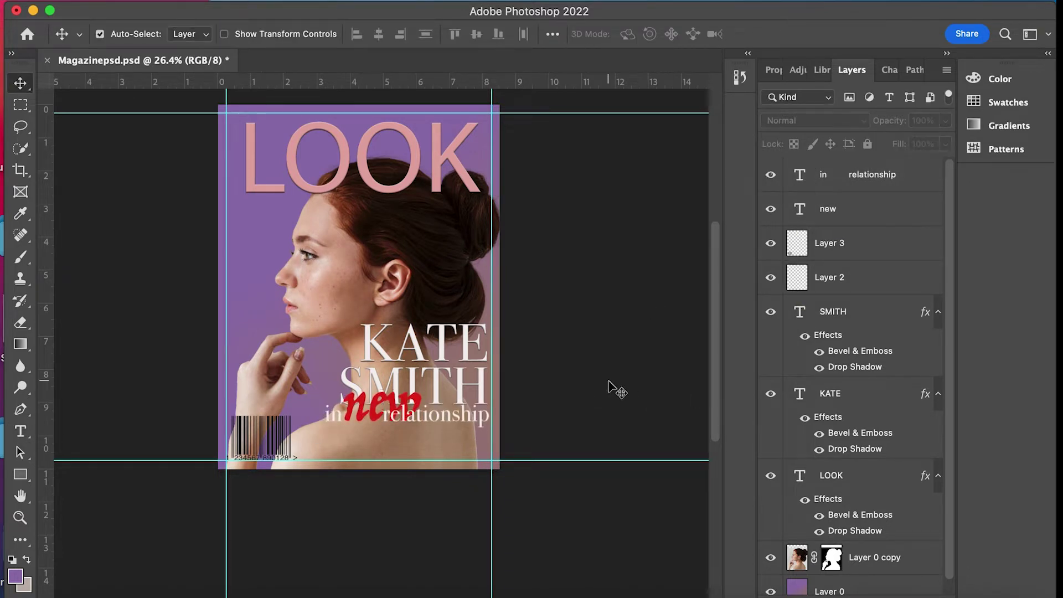
Delete 'relationship' from the cover line so that layer reads only 'in'.
left_click(431, 422)
double_click(431, 422)
left_click(486, 416)
double_click(487, 415)
key("BackSpace")
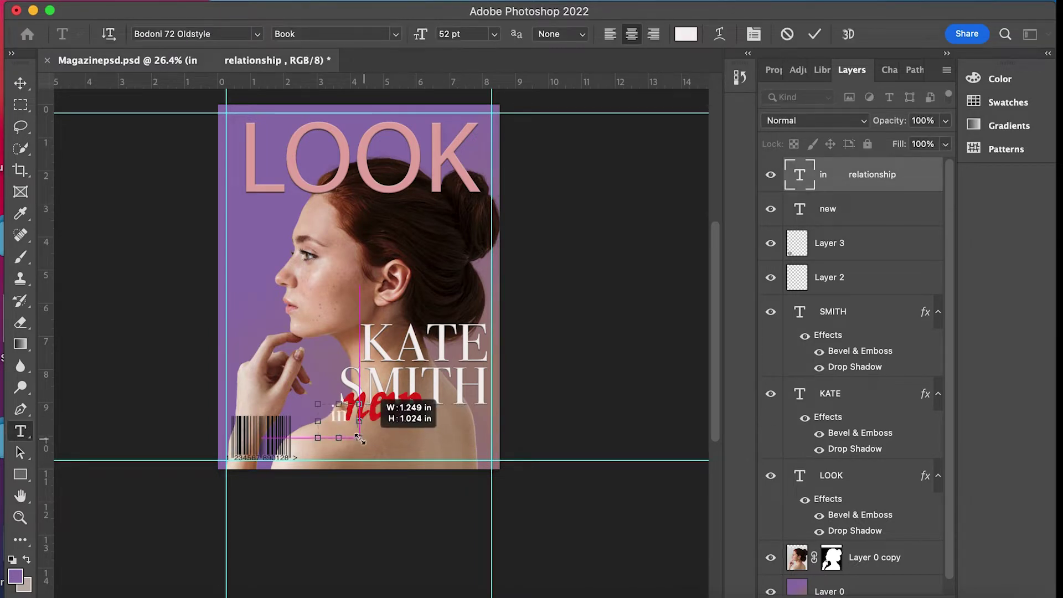
key("Escape")
Add 'relationship' as its own text layer just below the red 'new'.
key("v")
key("t")
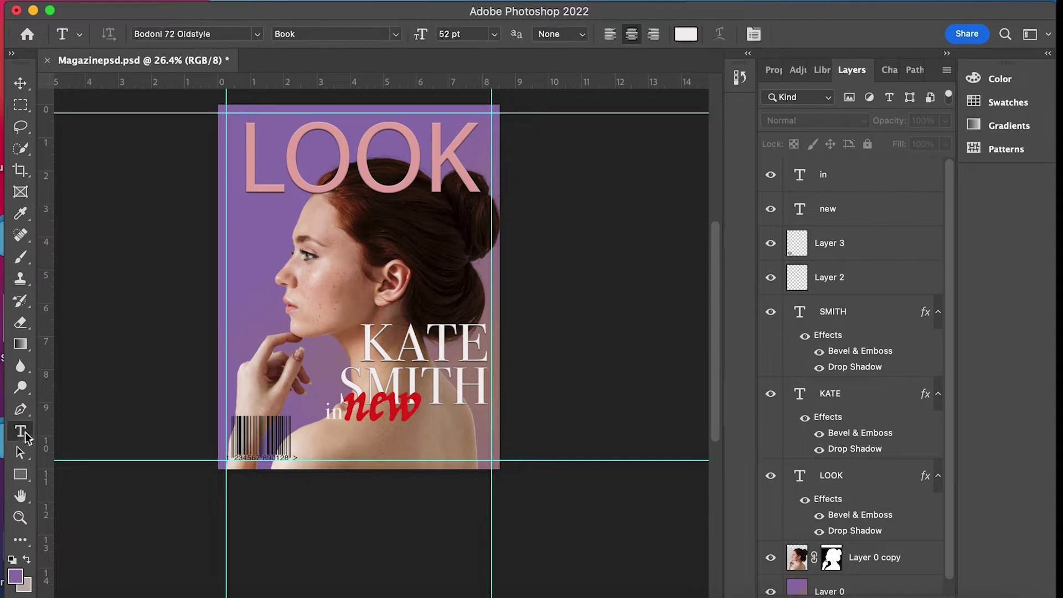
left_click(334, 357)
type("relationship")
key("Escape")
key("v")
left_click_drag(265, 354, 428, 424)
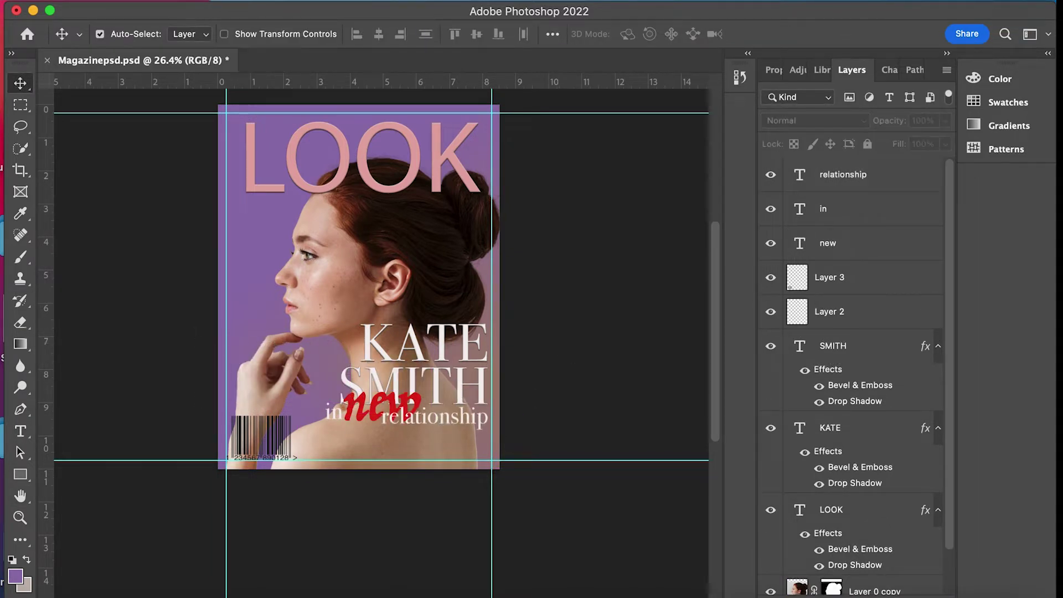
Nudge the portrait photo layer slightly down and to the right.
left_click(400, 223)
key("shift+Down")
key("shift+Right")
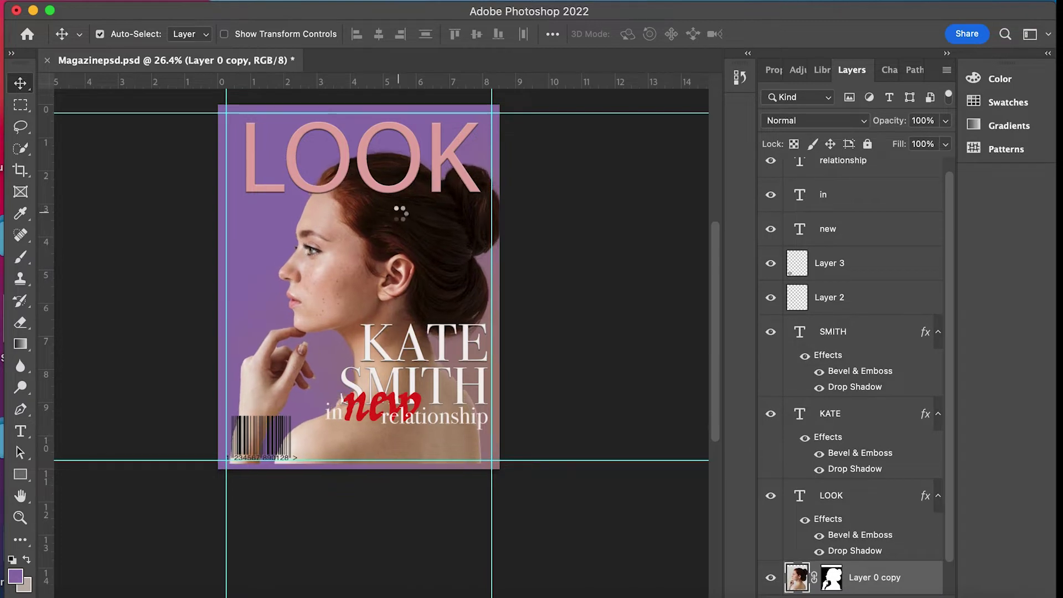
key("shift+Down")
key("shift+Down")
key("shift+Right")
Add a drop shadow to 'in' and reapply the layer effects on 'relationship'.
double_click(335, 417)
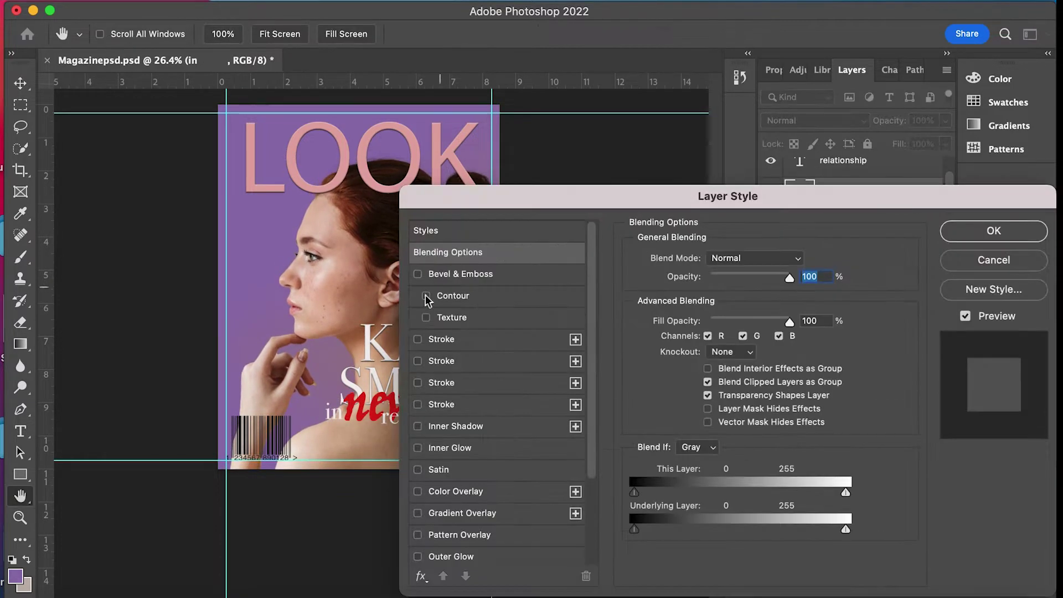
scroll(425, 544, "down", 5)
left_click(417, 530)
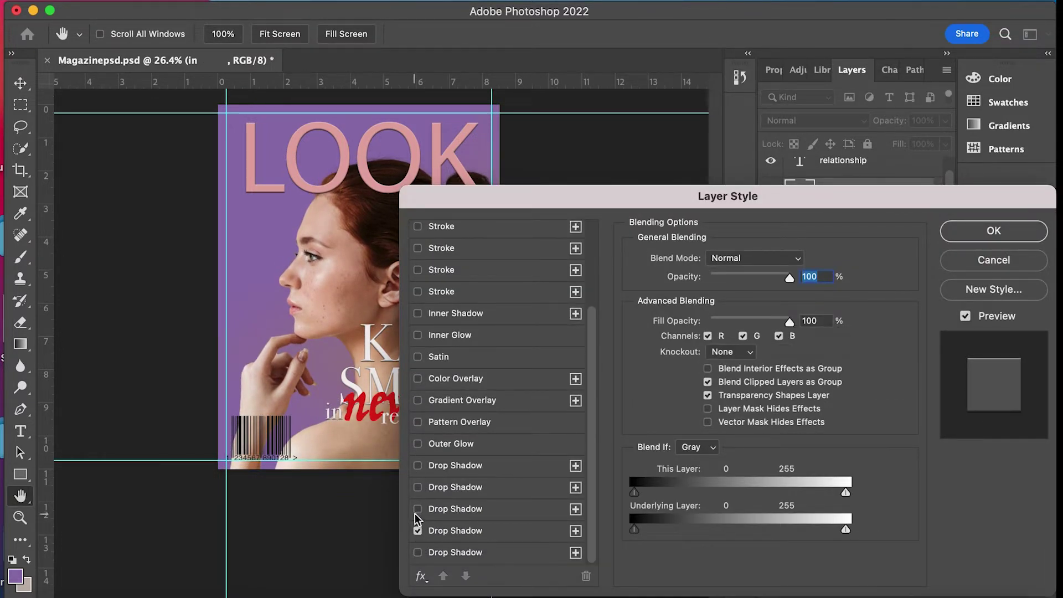
left_click(1009, 227)
left_click(910, 189)
double_click(910, 189)
scroll(421, 516, "down", 5)
left_click(956, 240)
Give 'new' a drop shadow and an extra yellow 6 px stroke.
double_click(898, 359)
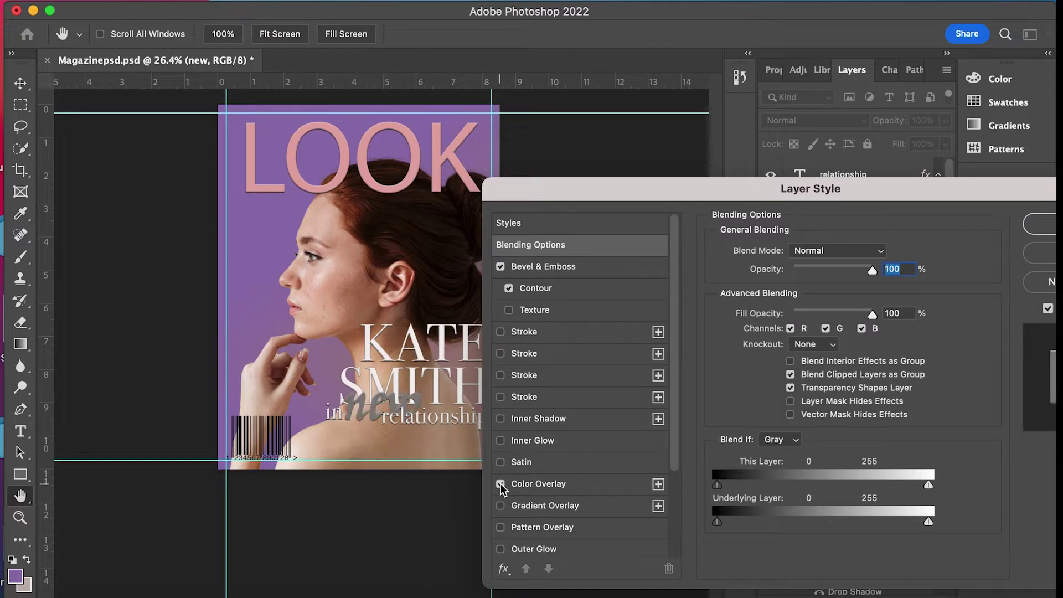
scroll(501, 485, "down", 5)
left_click(501, 482)
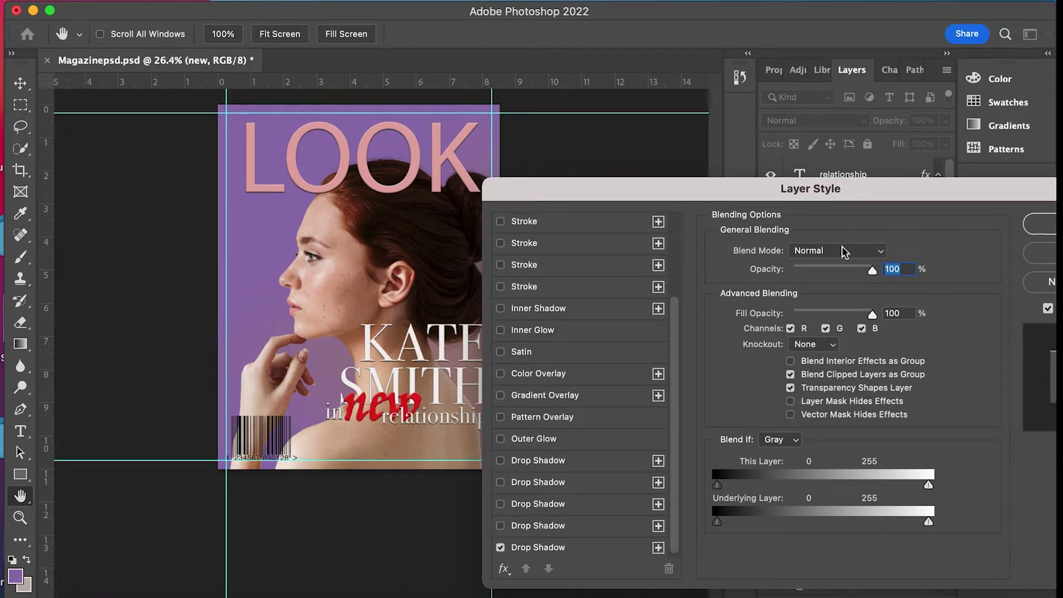
left_click(660, 287)
left_click(765, 354)
left_click_drag(836, 368, 837, 350)
mouse_move(776, 205)
left_mouse_down()
mouse_move(787, 217)
mouse_move(774, 252)
left_mouse_up()
left_click(985, 163)
key("Return")
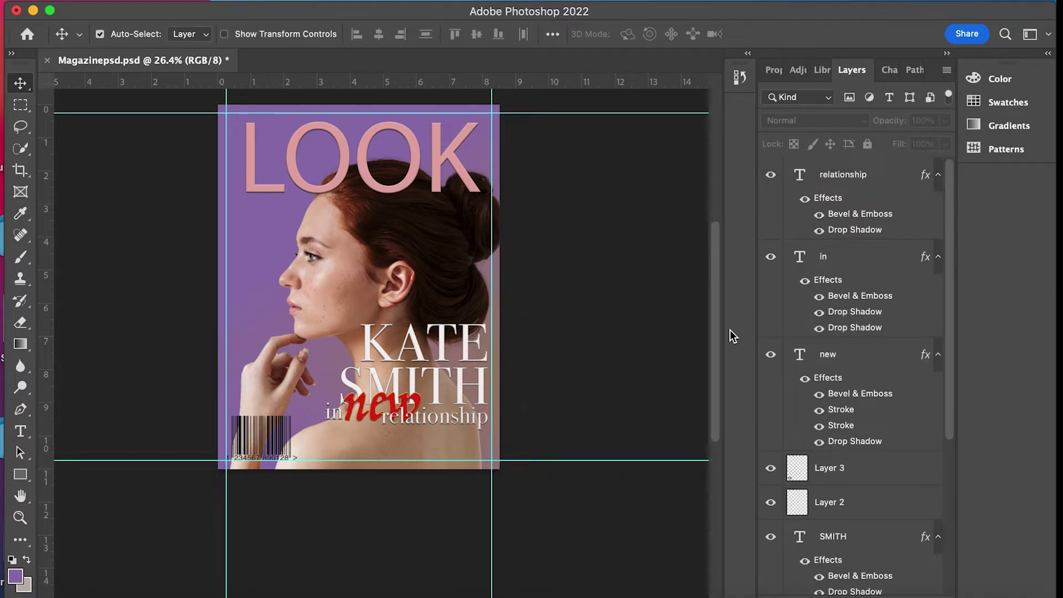
Add a stroke to 'new' in the pink sampled from the LOOK letters.
left_click(939, 355)
double_click(902, 358)
scroll(419, 504, "down", 3)
left_click(442, 284)
left_click(576, 284)
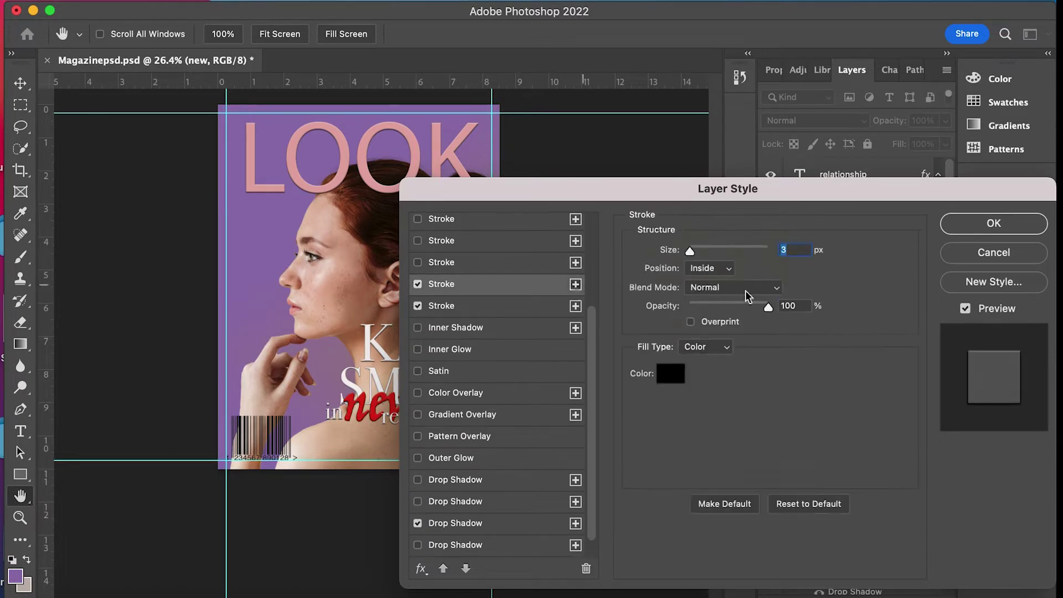
left_click(672, 372)
left_click(443, 141)
key("Return")
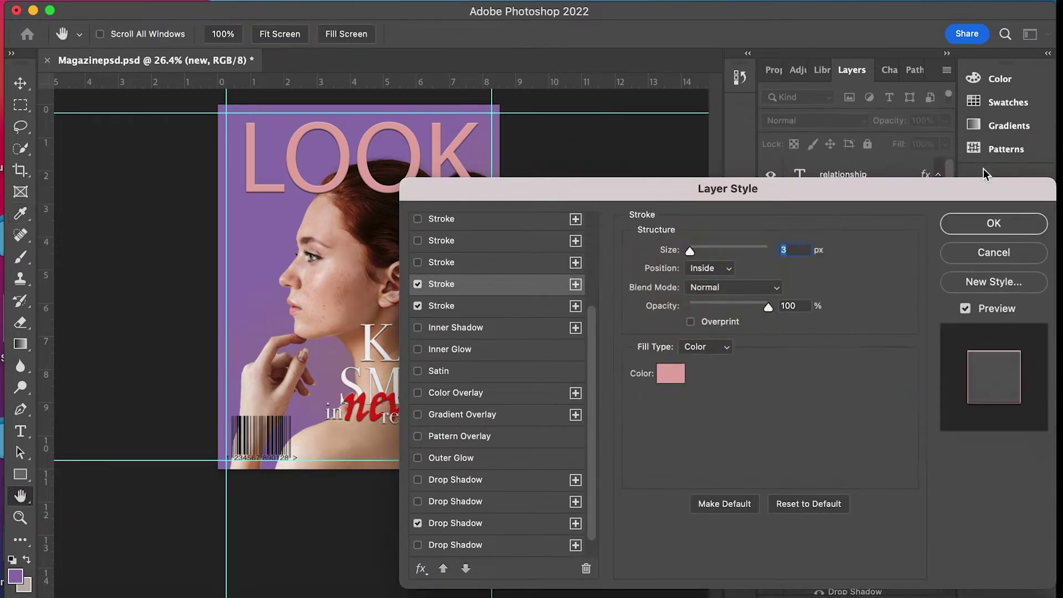
left_click_drag(607, 190, 701, 190)
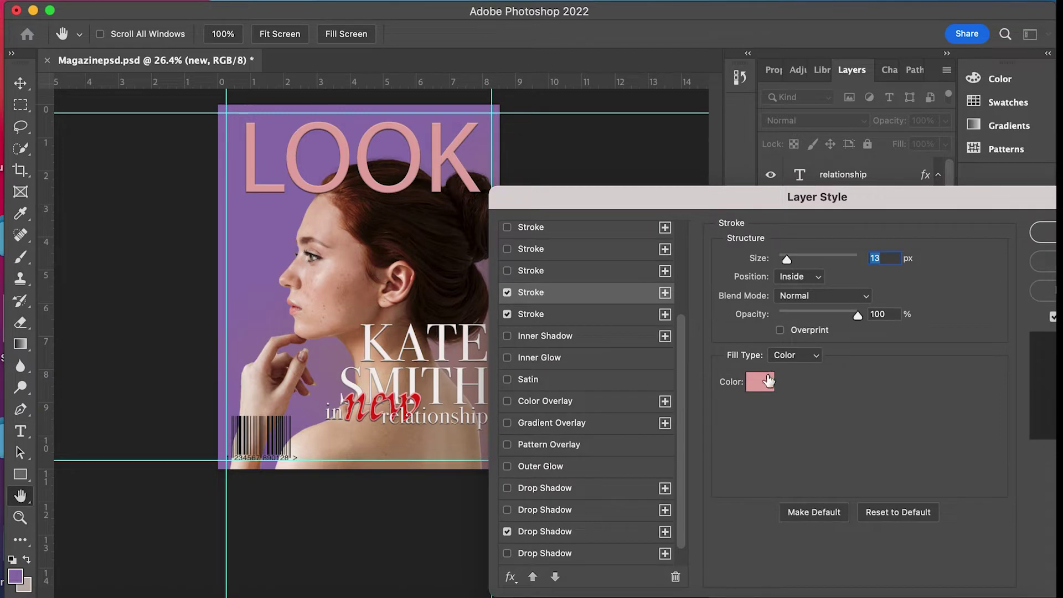
key("Return")
Change the text colour of 'new' to blue.
left_click(686, 34)
left_click(838, 349)
left_click(839, 260)
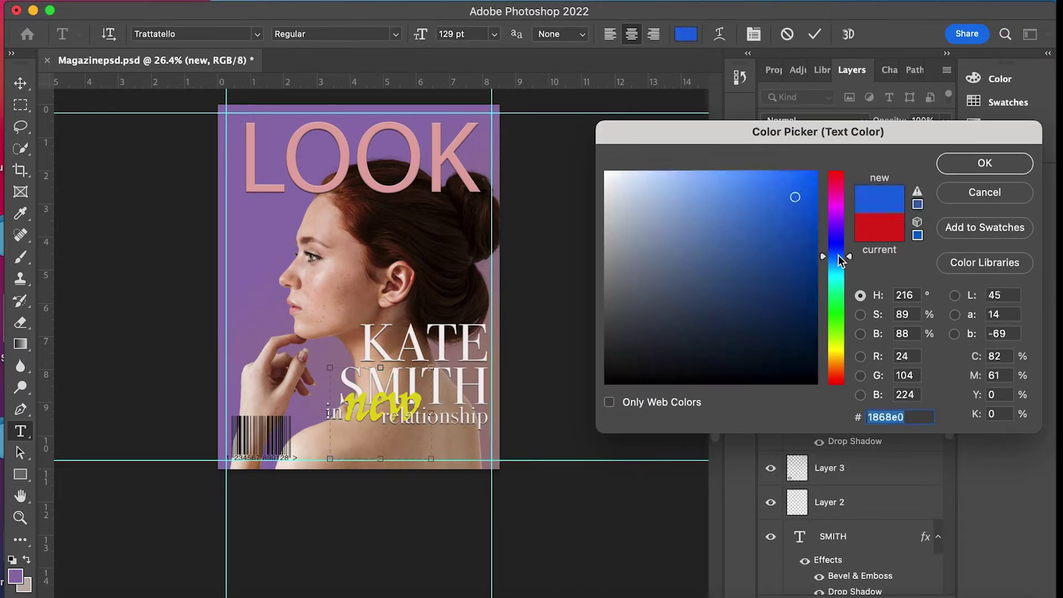
left_click(985, 163)
key("v")
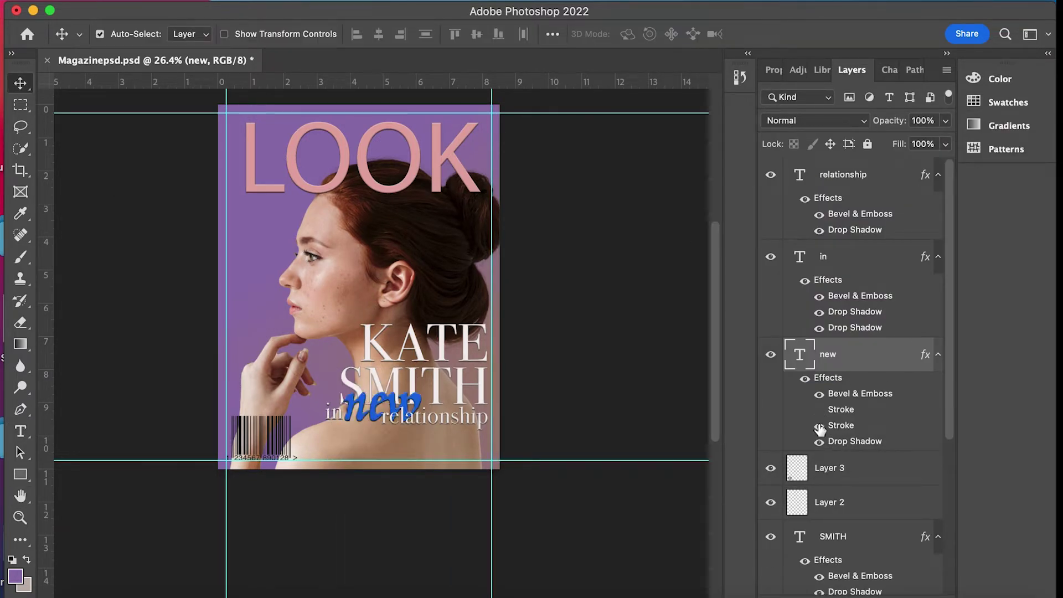
left_click(624, 285)
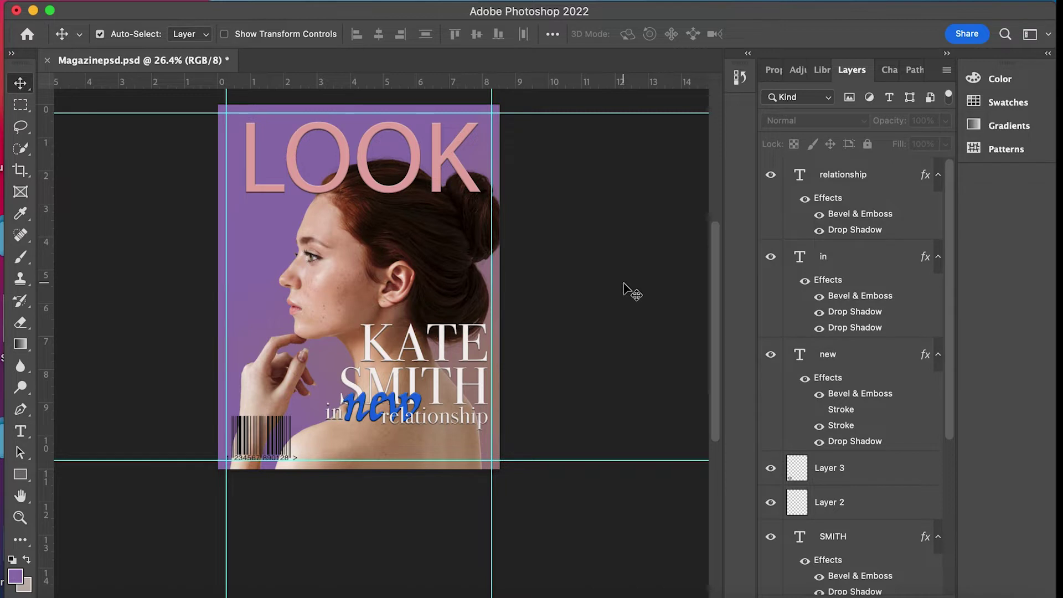
Scale the barcode down toward the bottom-right corner.
left_click(251, 431)
left_click(260, 438)
key("ctrl+t")
mouse_move(234, 420)
left_mouse_down()
mouse_move(483, 460)
mouse_move(476, 447)
left_mouse_up()
Commit the barcode resize and draw a white-filled rectangle over the lower-left corner.
key("Return")
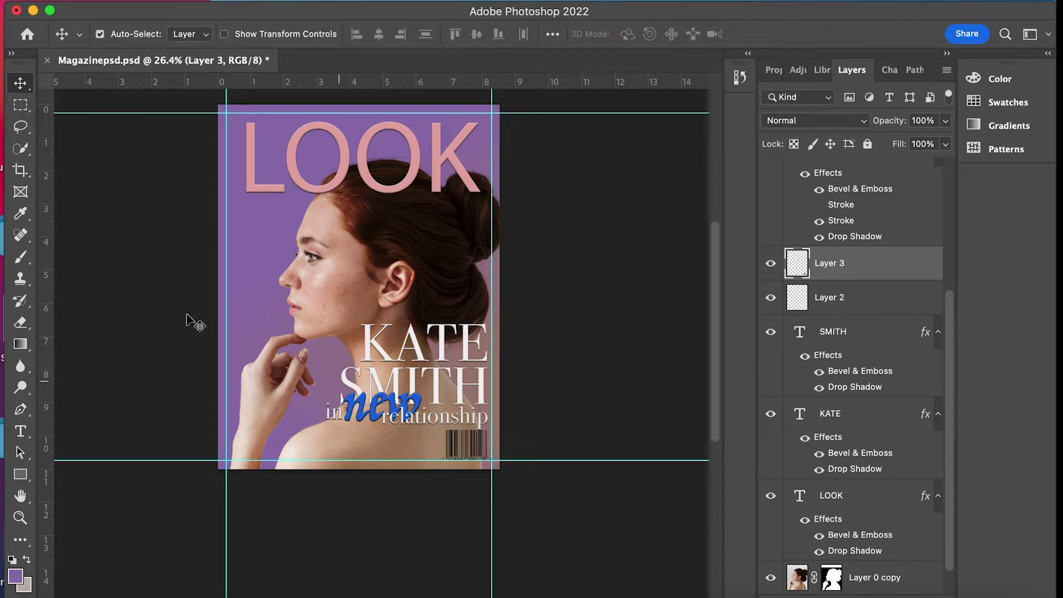
key("u")
left_click_drag(229, 344, 319, 461)
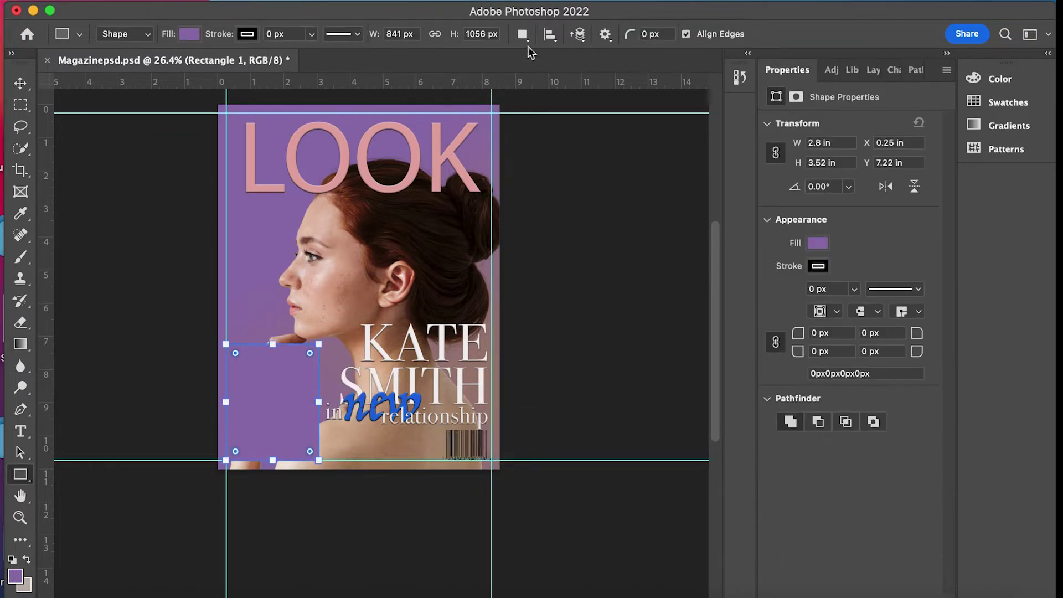
left_click(191, 35)
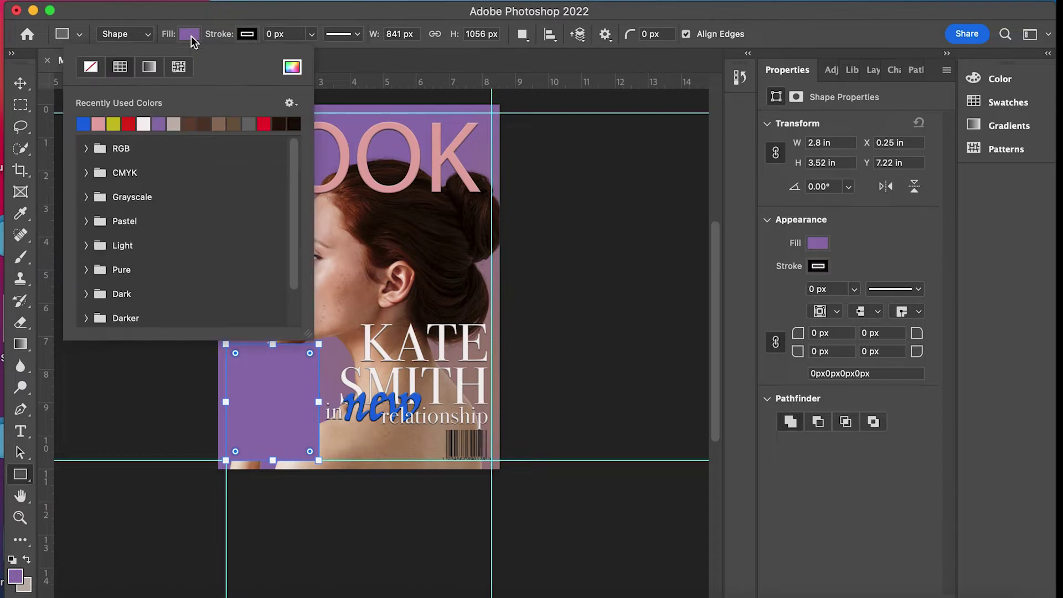
left_click(154, 122)
left_click(21, 82)
Lower the Rectangle 1 layer opacity to 37%.
key("ctrl+t")
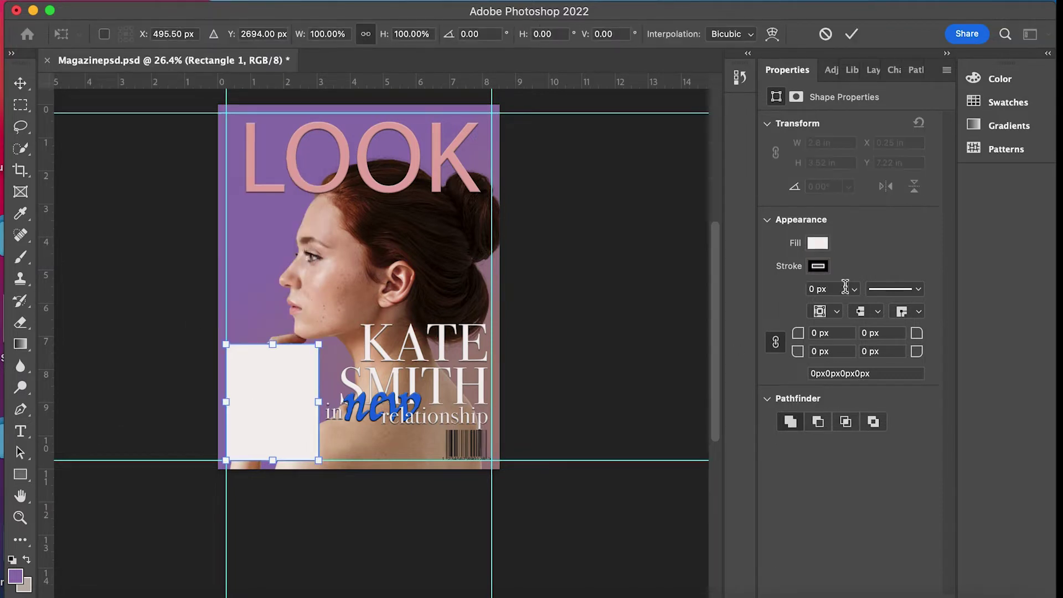
left_click(874, 70)
left_click(946, 121)
left_click_drag(947, 140, 899, 154)
left_click(20, 430)
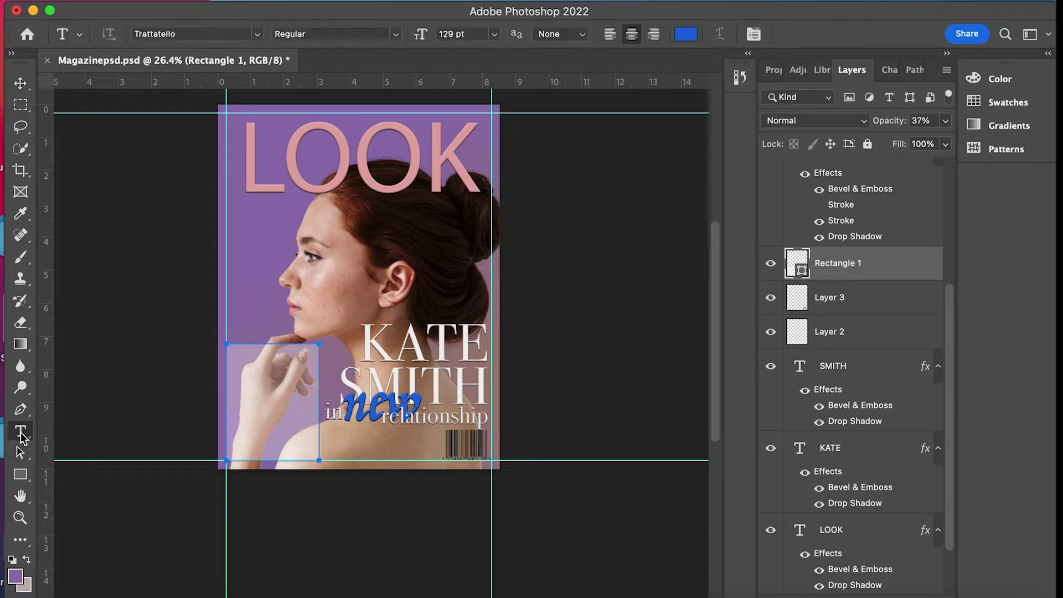
Add 'TOP' in Arial Black, sized down and placed on the pale rectangle.
left_click(133, 322)
left_click(200, 272)
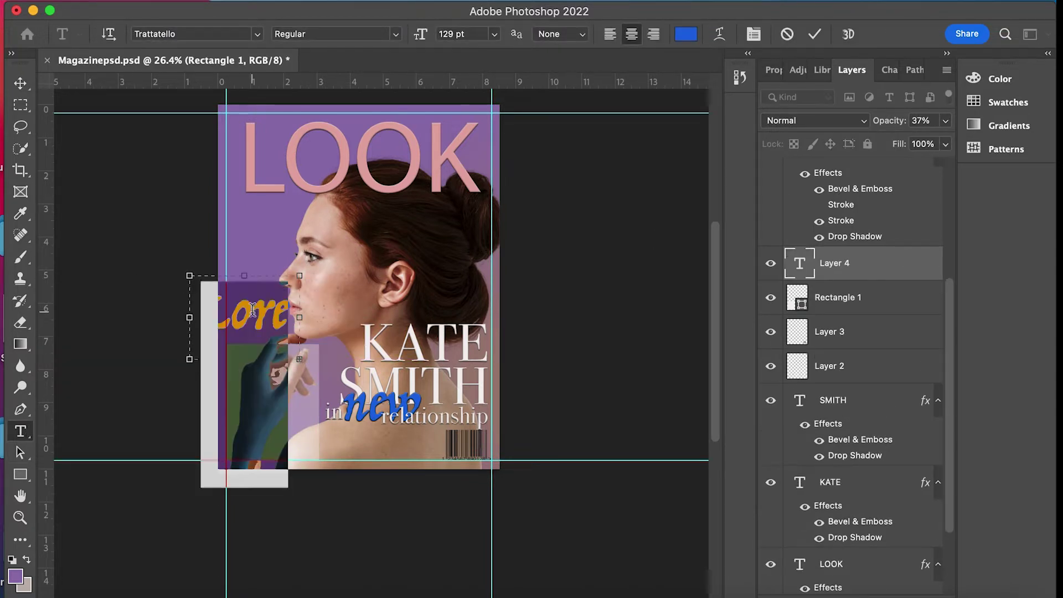
type("TOP")
left_click_drag(421, 34, 388, 37)
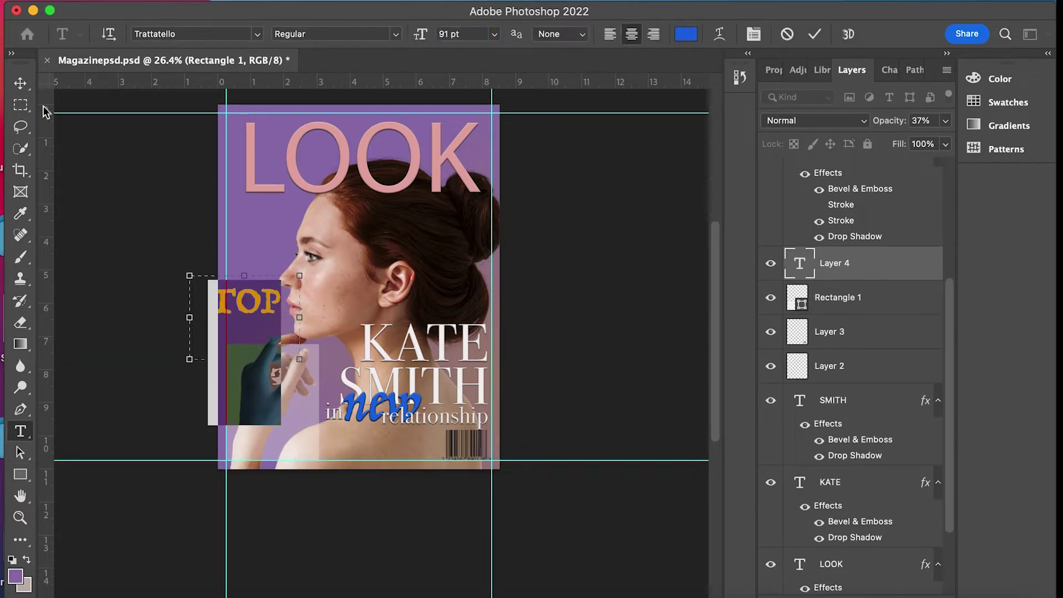
left_click_drag(249, 302, 274, 363)
left_click(258, 34)
left_click(277, 194)
left_click(20, 83)
left_click_drag(243, 341, 241, 352)
Add the cover line 'artist of the year' in a text box below TOP.
key("t")
left_click_drag(148, 396, 263, 469)
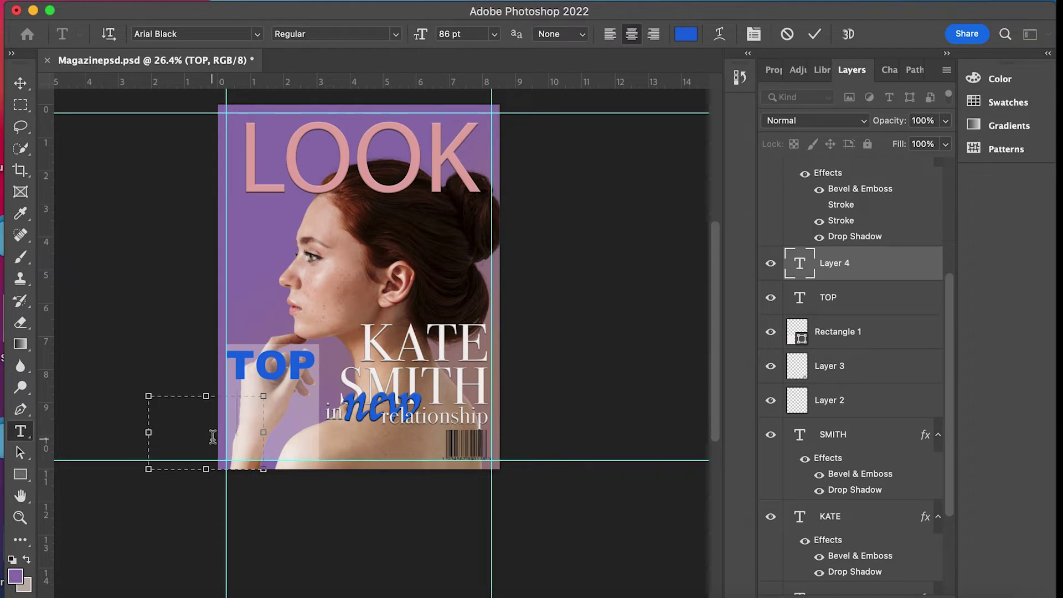
type("tist of the year")
left_click_drag(421, 34, 399, 33)
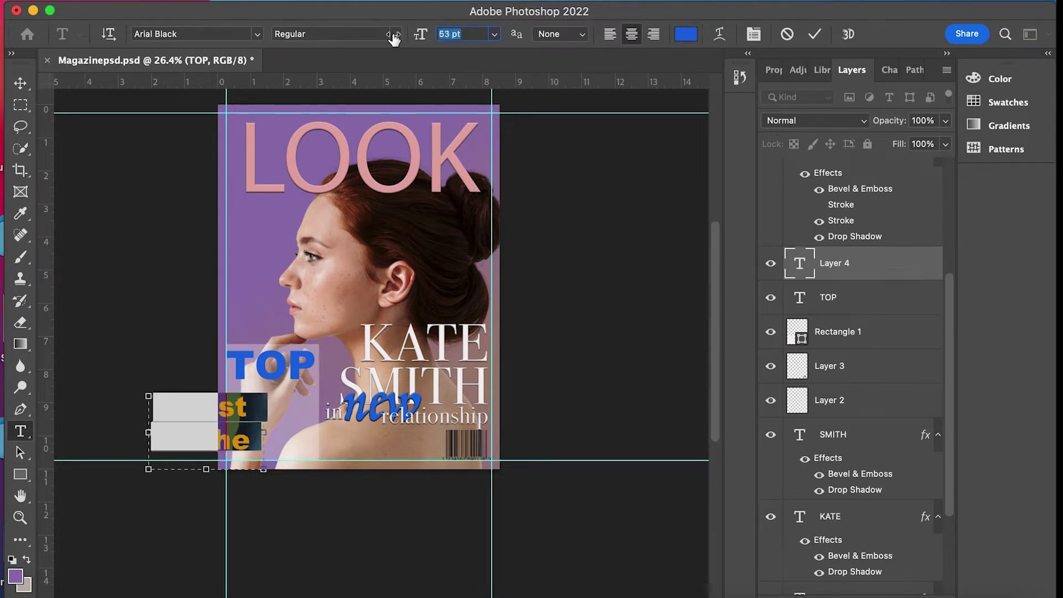
left_click(20, 83)
left_click_drag(244, 409, 298, 403)
Set the 'artist of the year' text to 37 pt and shift it slightly.
double_click(298, 403)
left_click_drag(227, 391, 319, 426)
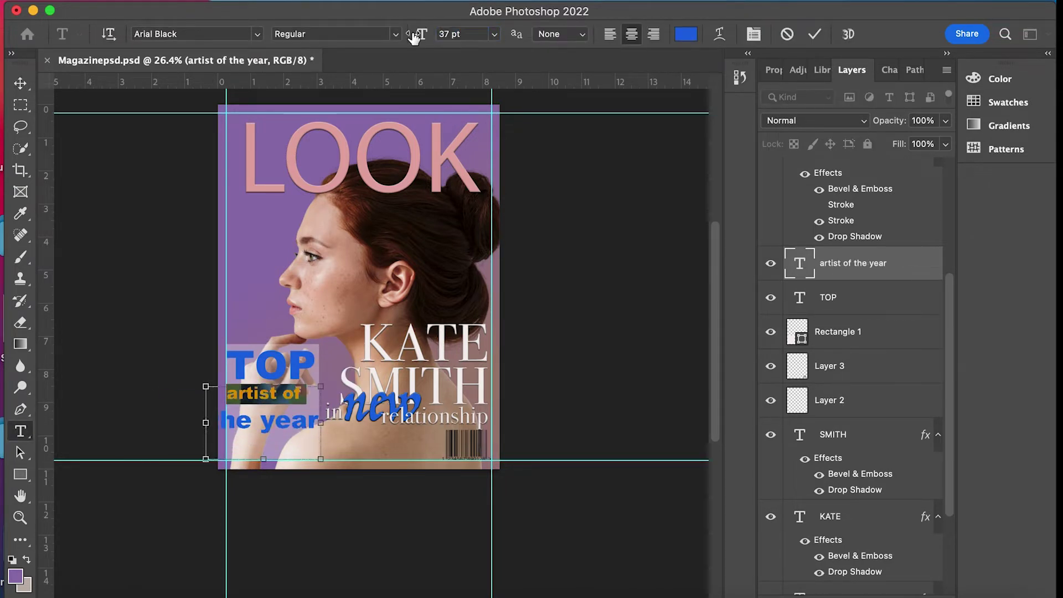
left_click(469, 34)
type("37")
key("Return")
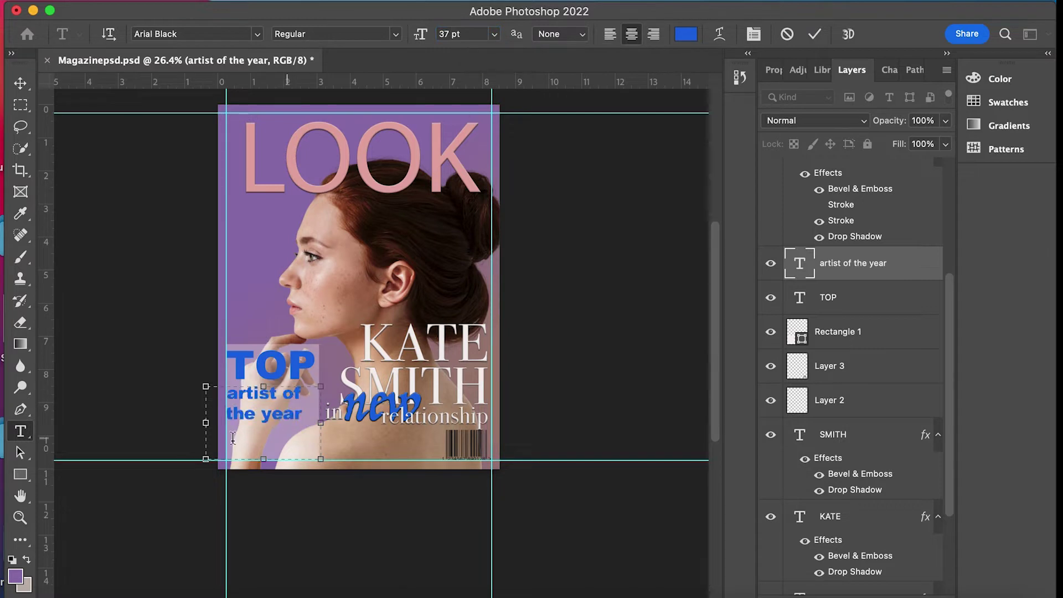
left_click(20, 83)
left_click_drag(265, 393, 275, 391)
Colour the 'artist of the year' text with the light tint #e1e7ef.
double_click(275, 391)
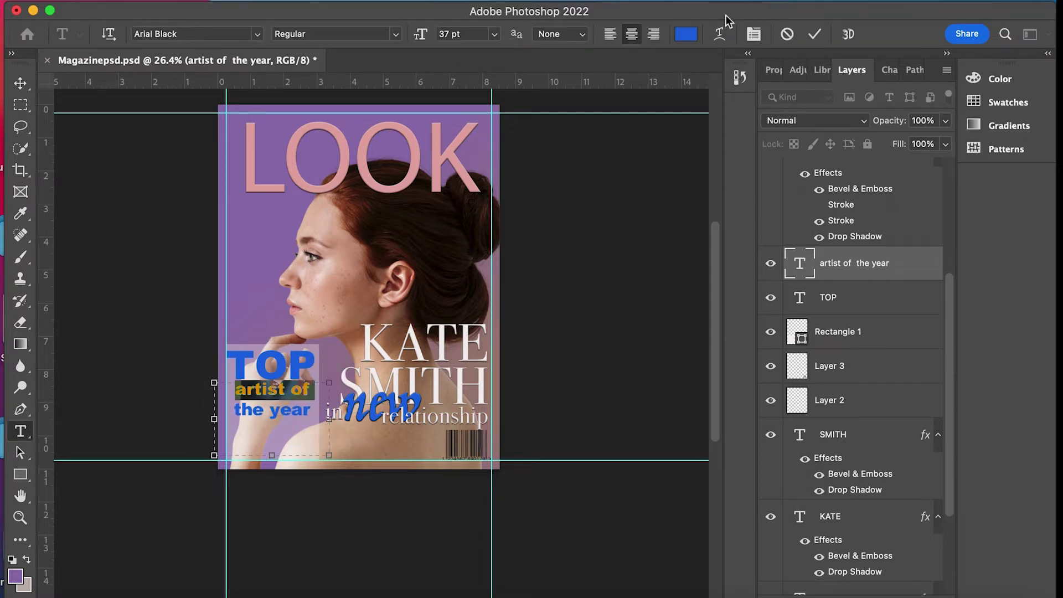
left_click(686, 34)
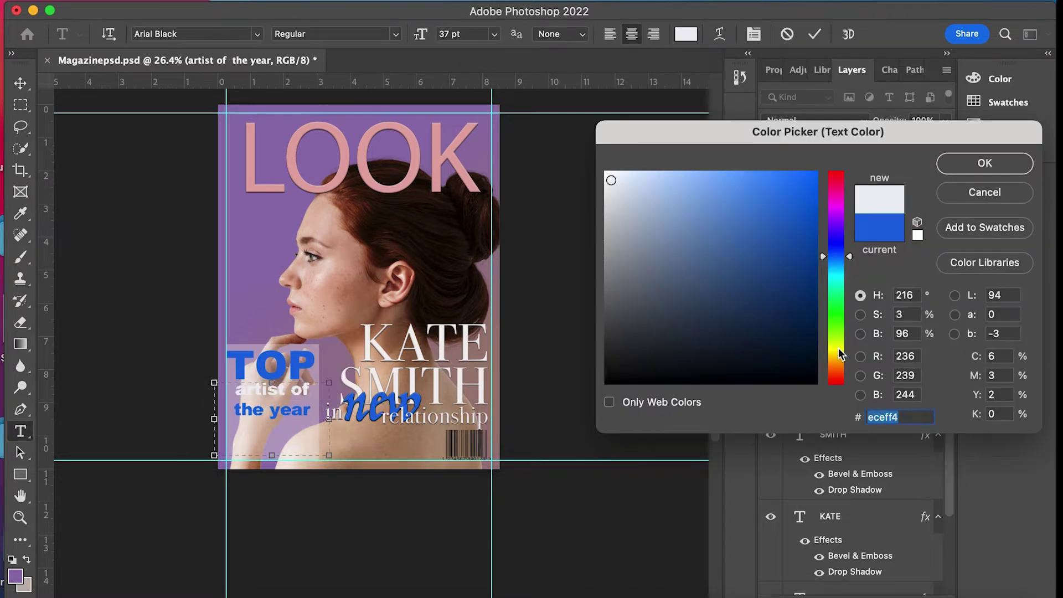
left_click(985, 163)
left_click(686, 34)
left_click(617, 184)
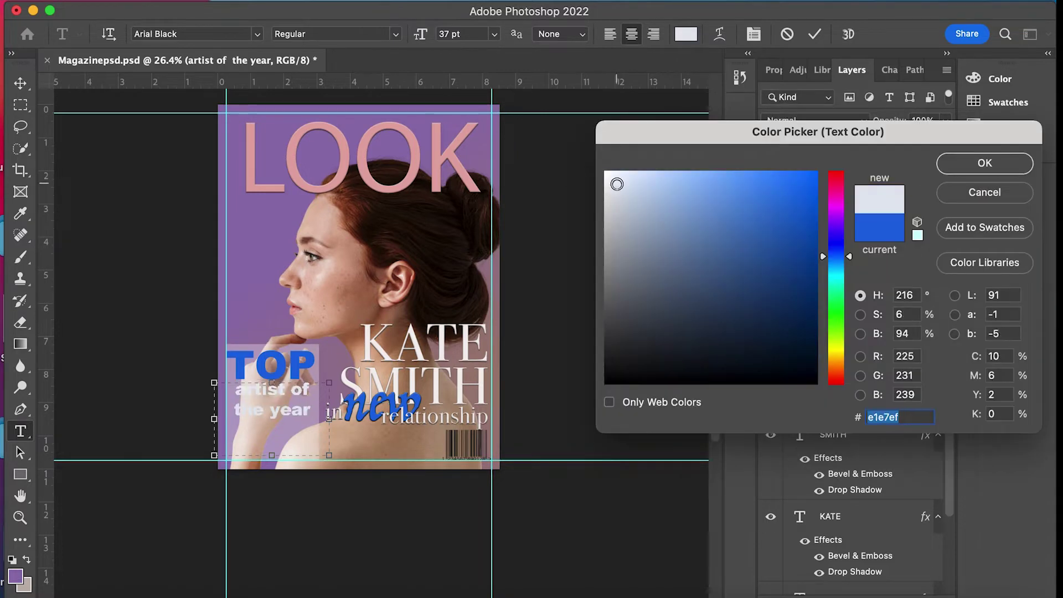
left_click(985, 163)
double_click(914, 264)
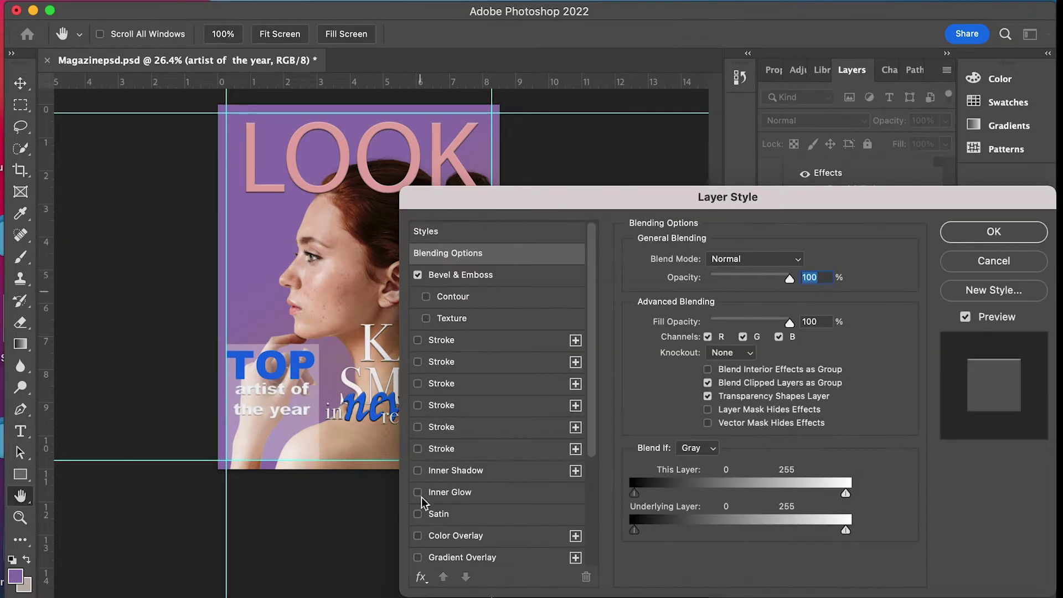
Apply a drop shadow to the 'artist of the year' line.
scroll(427, 498, "down", 5)
left_click(419, 532)
left_click(994, 231)
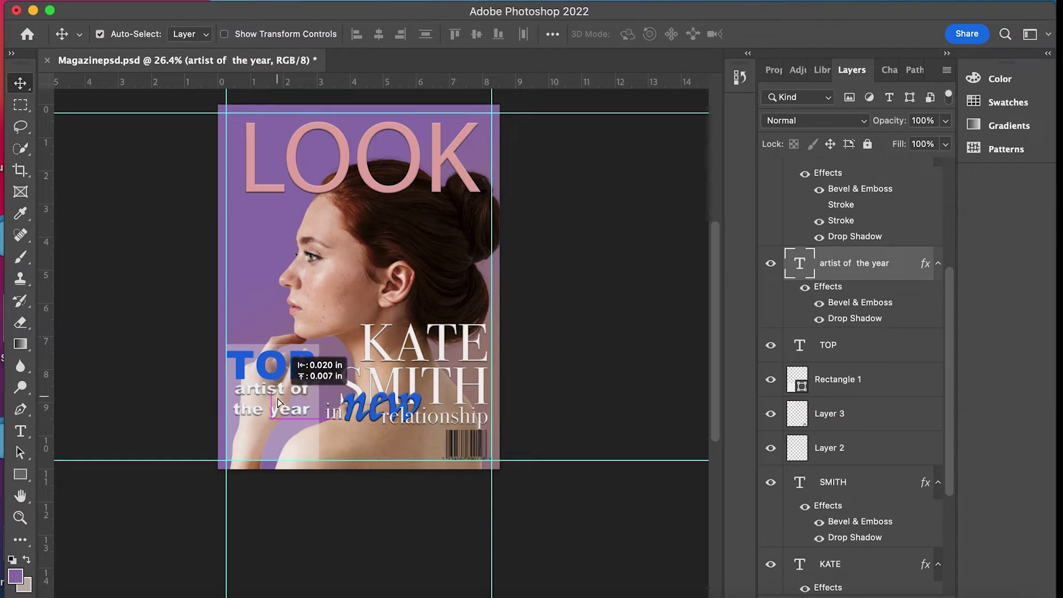
Move TOP up to sit just below the LOOK masthead.
left_click(264, 369)
double_click(264, 370)
key("Escape")
key("ctrl+t")
mouse_move(264, 370)
left_mouse_down()
mouse_move(266, 208)
mouse_move(248, 209)
left_mouse_up()
key("Return")
double_click(273, 221)
left_click(22, 83)
double_click(265, 389)
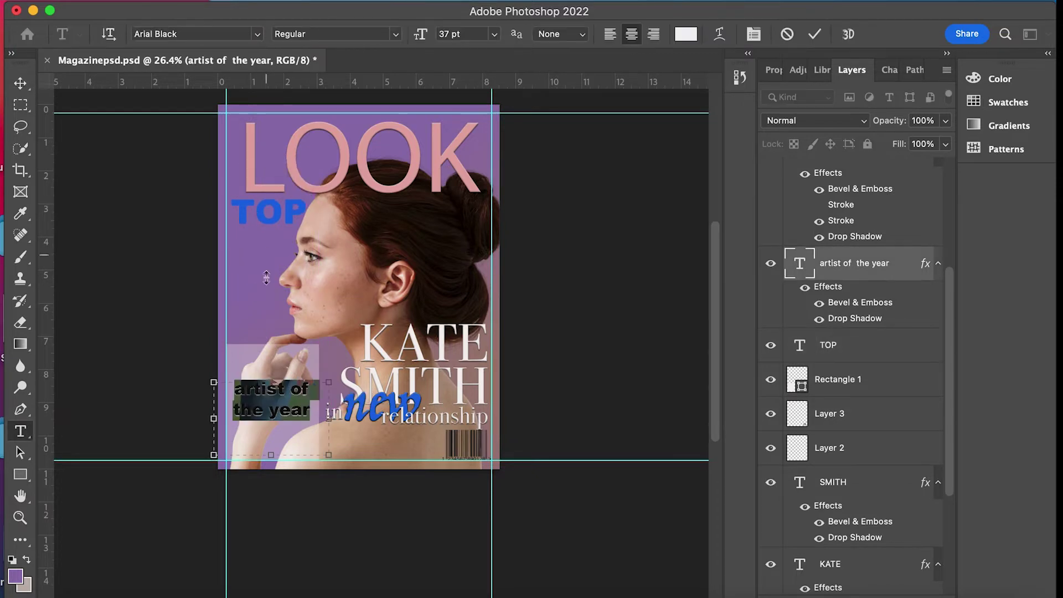
key("ctrl+Return")
Add Bevel & Emboss and a drop shadow to TOP.
double_click(897, 354)
left_click(418, 275)
left_click(418, 514)
scroll(418, 516, "down", 3)
key("Return")
Move 'artist of the year' up to sit directly under TOP.
key("v")
left_click_drag(264, 387, 264, 244)
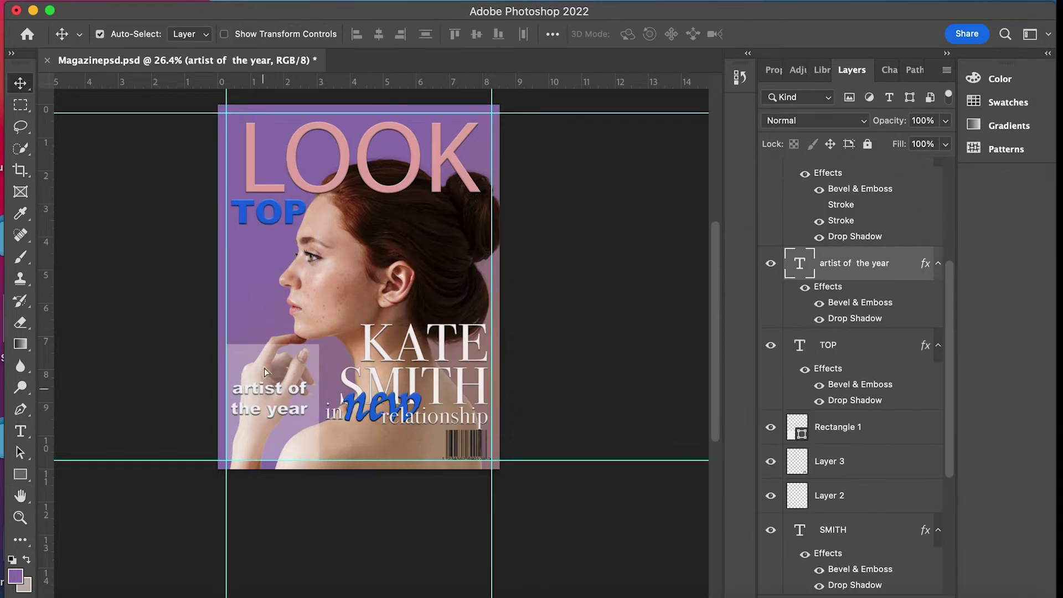
key("Return")
key("ctrl+Return")
key("v")
left_click_drag(266, 247, 263, 242)
left_click(256, 221)
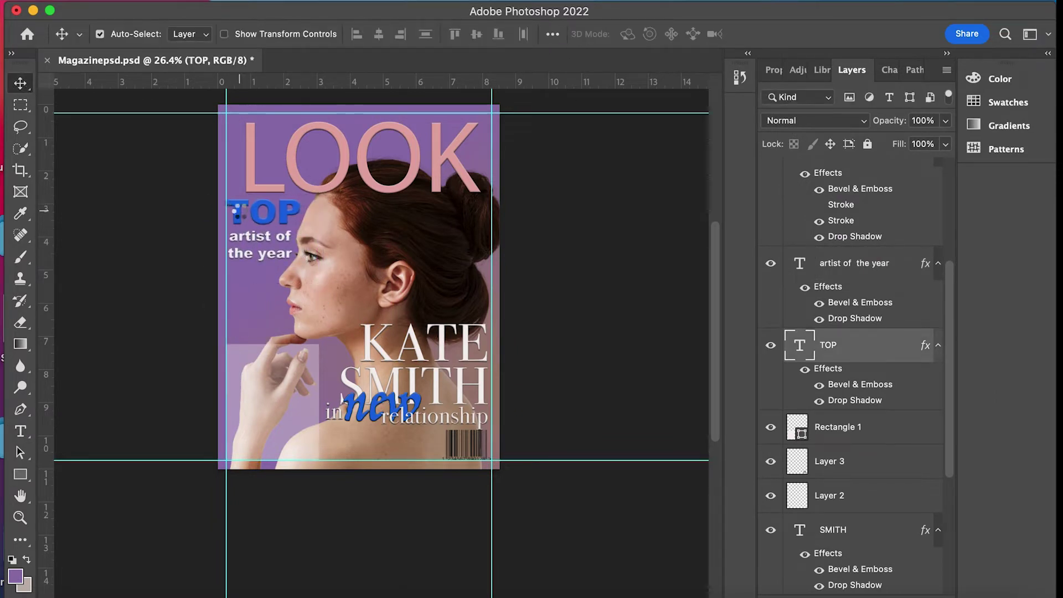
left_click_drag(258, 238, 258, 235)
left_click(249, 363)
left_click(379, 214)
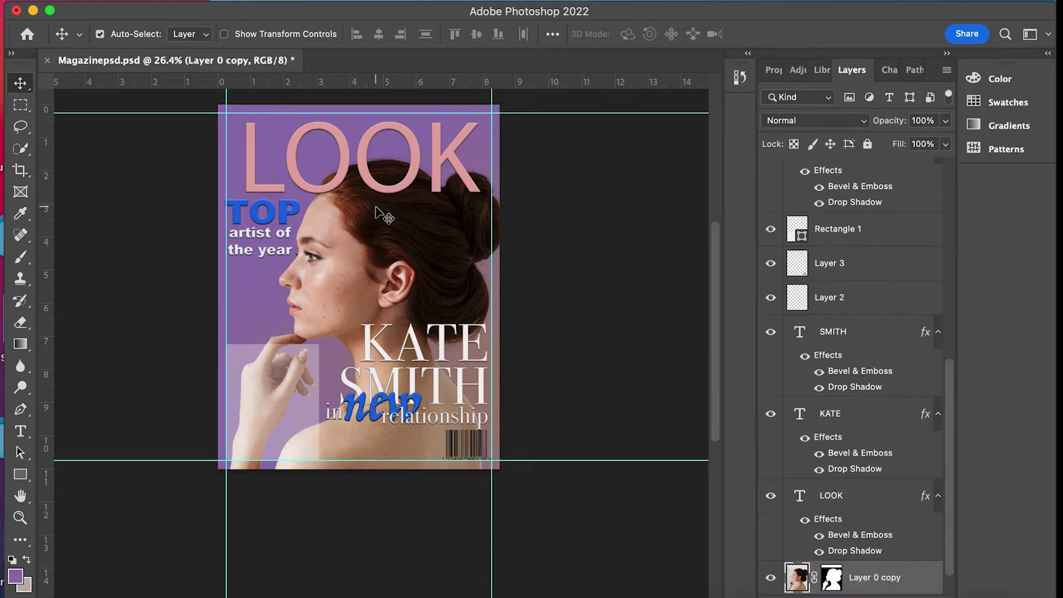
Scale the portrait (Layer 0 copy) down to about 96% and recentre it.
key("ctrl+t")
left_click_drag(93, 140, 110, 153)
left_click_drag(410, 239, 419, 237)
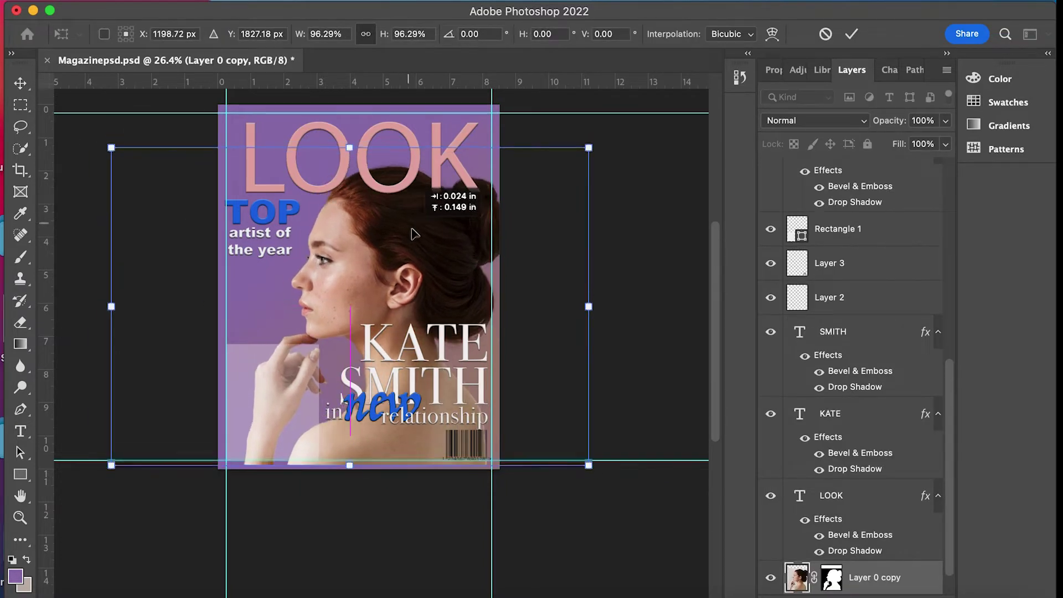
left_click_drag(418, 235, 409, 236)
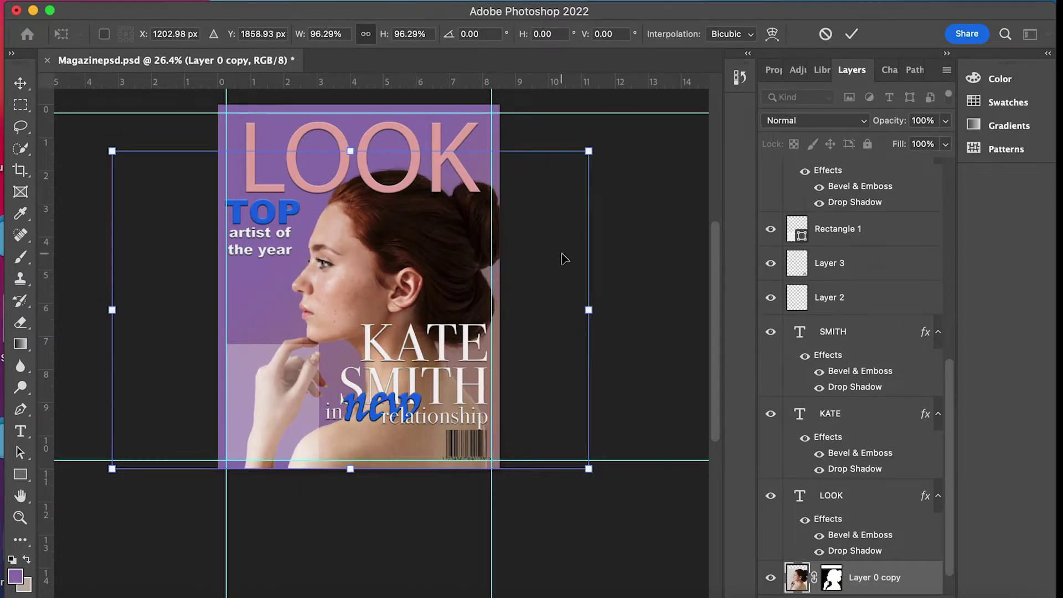
key("Return")
Move the LOOK masthead slightly further left.
double_click(258, 211)
left_click(285, 158, "ctrl")
key("ctrl+t")
left_click_drag(287, 158, 278, 157)
key("Left")
key("Left")
key("Left")
key("Left")
key("Left")
key("Left")
key("Left")
key("Left")
key("Left")
key("Left")
key("Left")
key("Left")
key("Left")
key("Left")
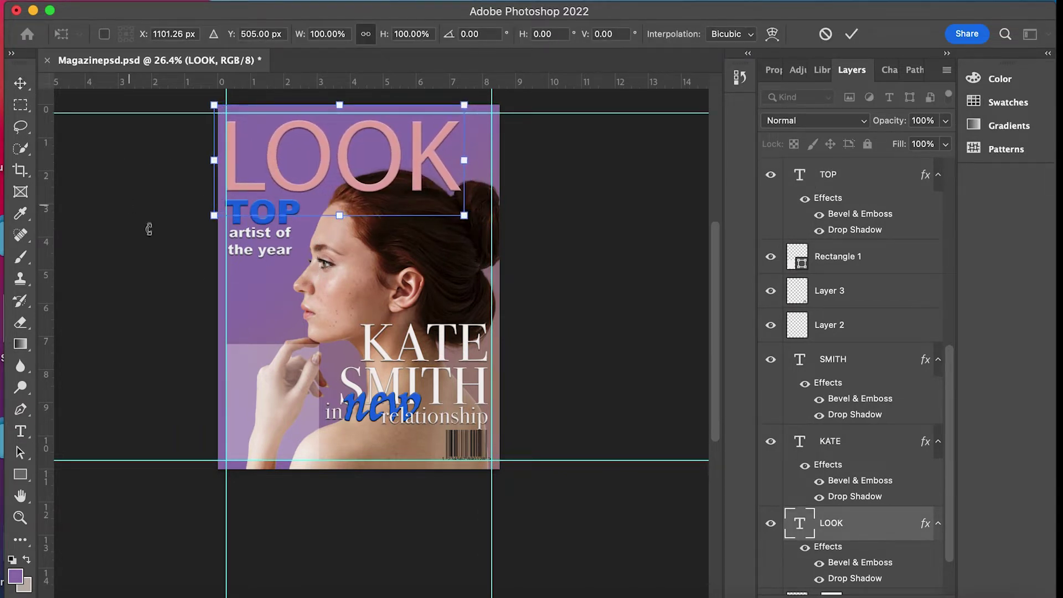
key("Return")
Make the translucent Rectangle 1 narrower and taller, then start a new text layer.
scroll(147, 226, "up", 2)
left_click(220, 211)
left_click(238, 244)
scroll(314, 308, "down", 3)
left_click(314, 310)
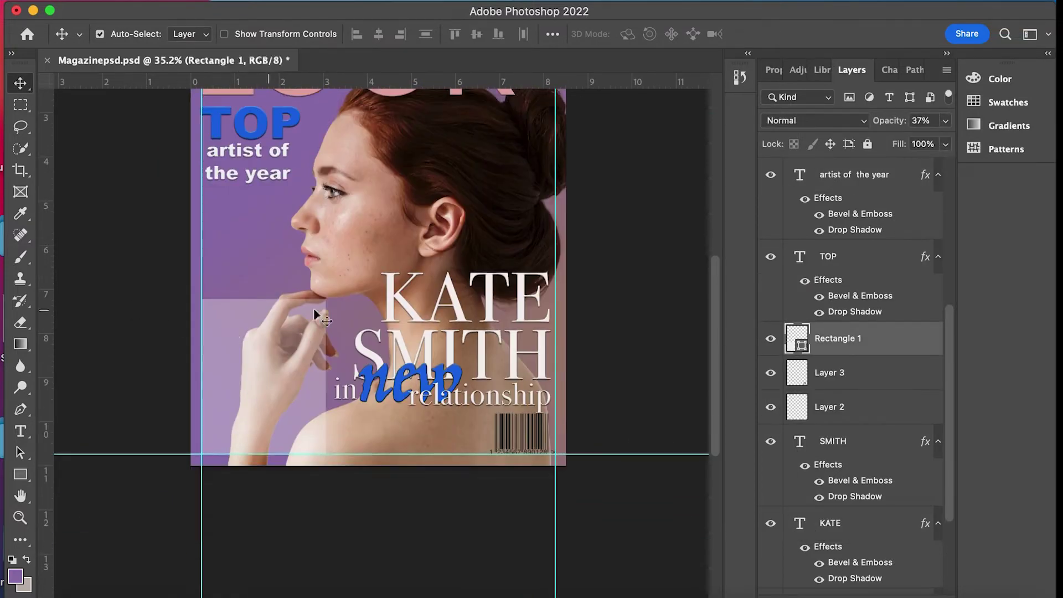
key("ctrl+t")
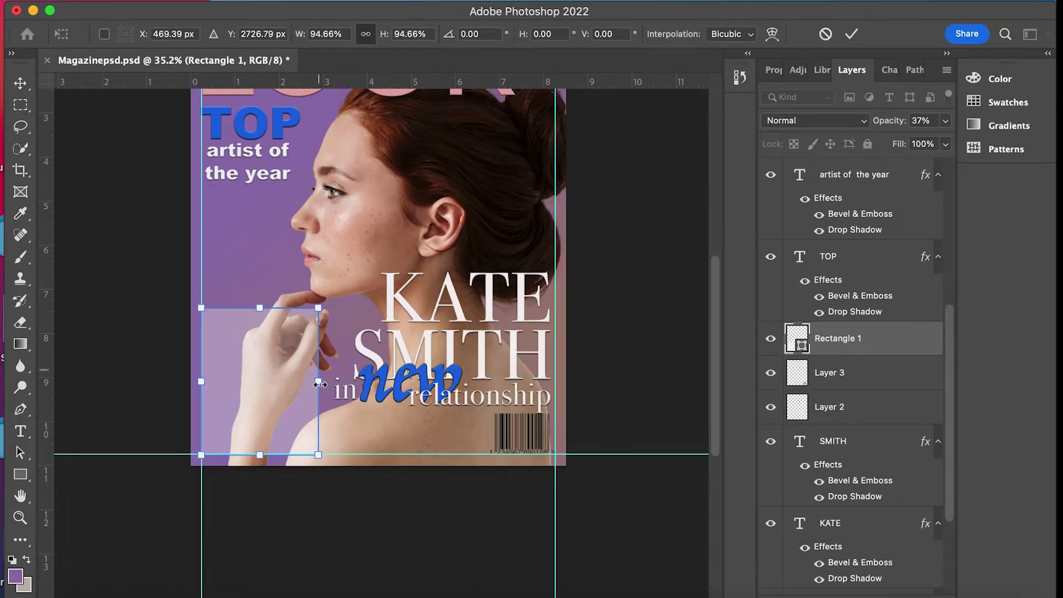
left_click_drag(318, 381, 301, 369)
mouse_move(251, 309)
left_mouse_down()
mouse_move(250, 282)
mouse_move(251, 293)
left_mouse_up()
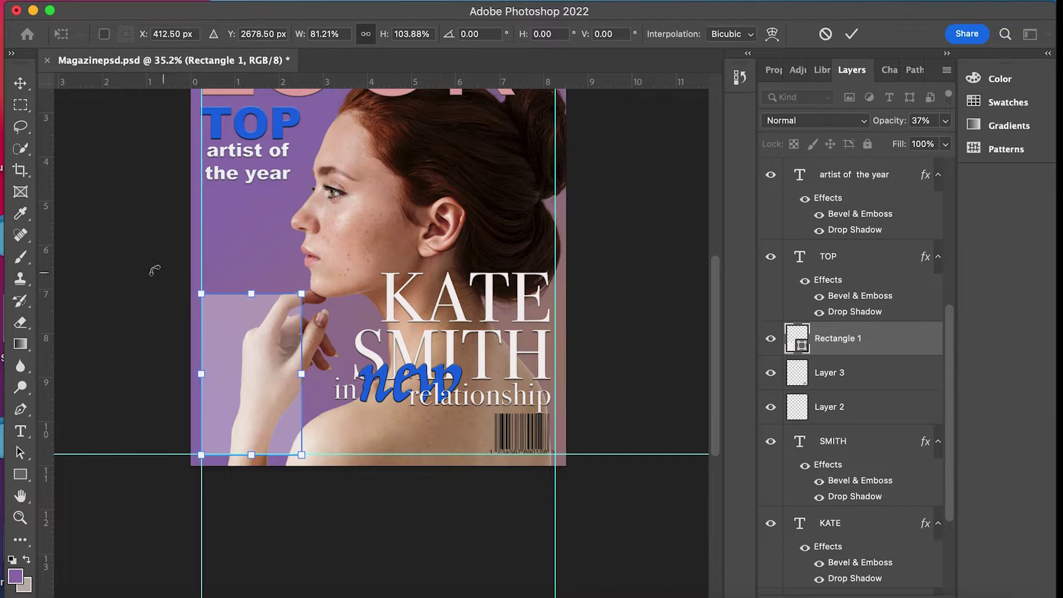
left_click(22, 436)
left_click(153, 313)
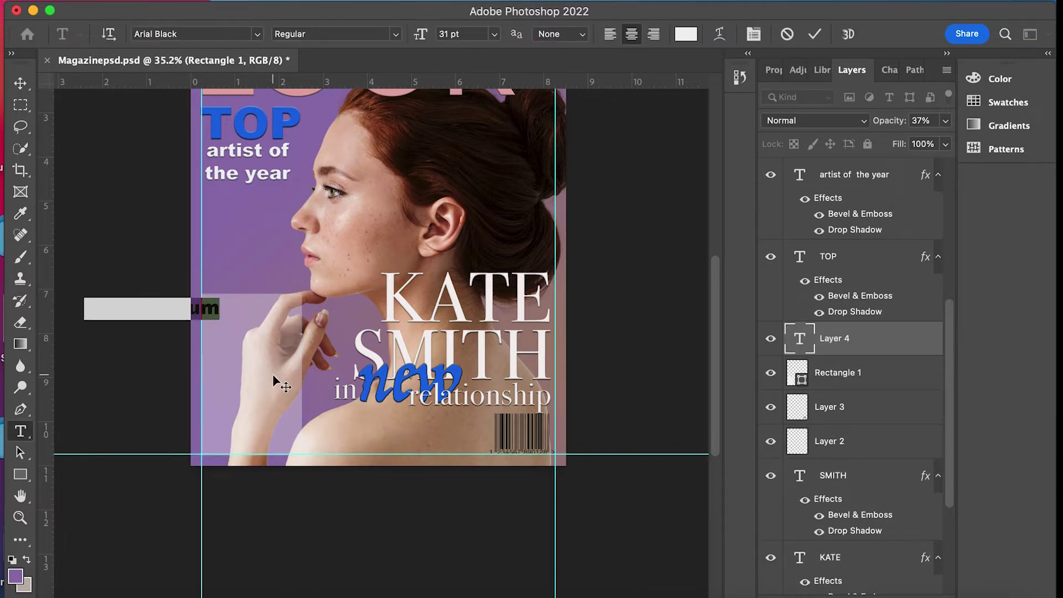
Type the 'Fashion in 2022' cover line, enlarge it and move it onto the rectangle.
key("BackSpace")
type("2022")
key("super+a")
left_click_drag(421, 33, 443, 34)
left_click(20, 86)
left_click_drag(128, 310, 292, 318)
Undo a trial rectangle reshape and shift the fashion text slightly left.
left_click(292, 367)
key("super+t")
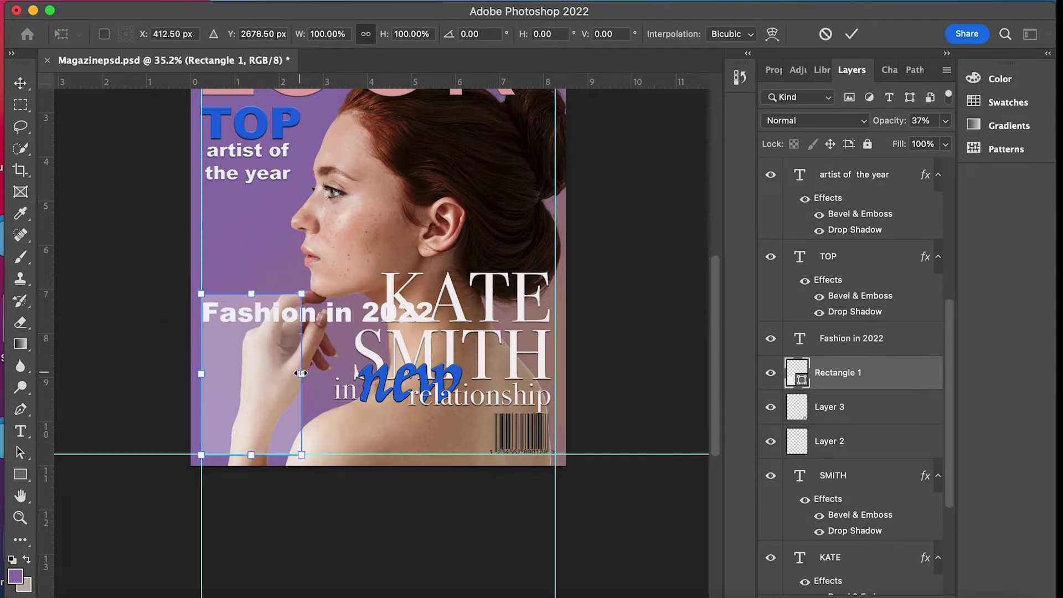
left_click_drag(261, 282, 256, 309)
key("Return")
key("super+z")
key("super+z")
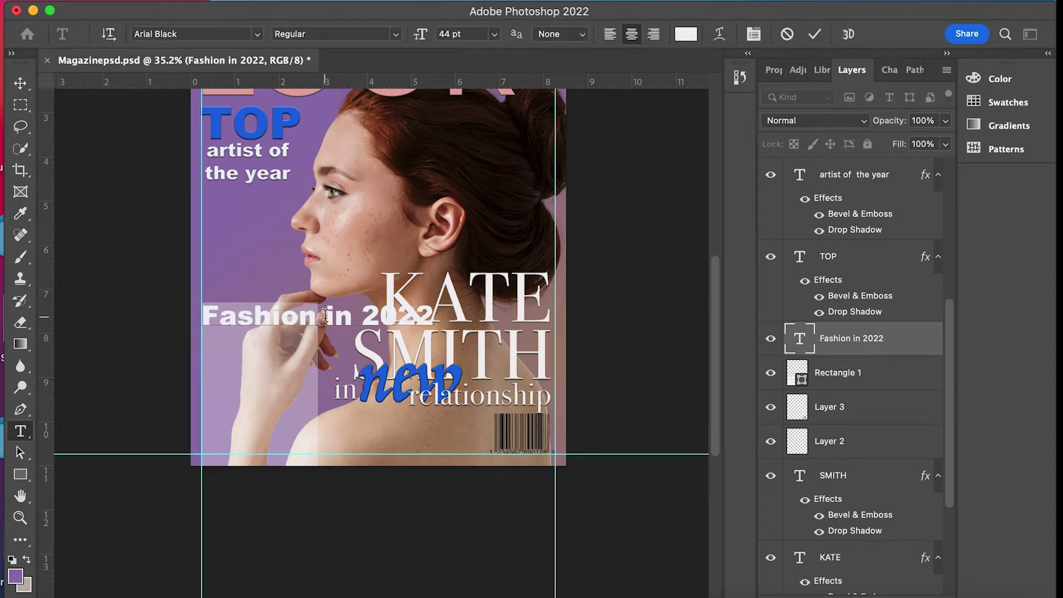
key("super+z")
key("super+z")
key("super+z")
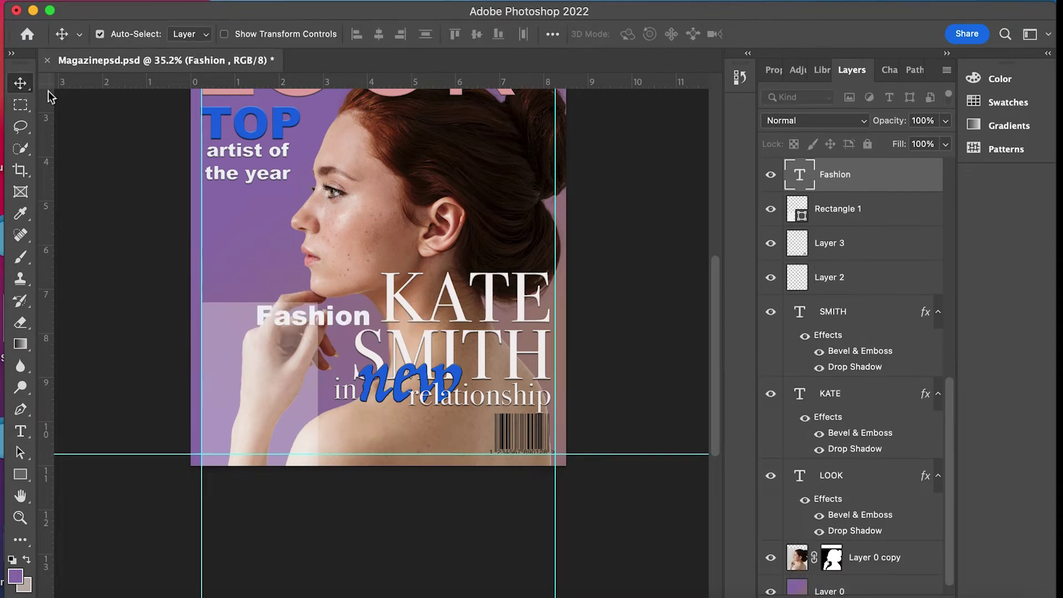
left_click_drag(335, 333, 279, 332)
Set 'fashion' in Trattatello, make it larger and move it up the cover.
double_click(261, 318)
left_click(256, 32)
left_click(249, 100)
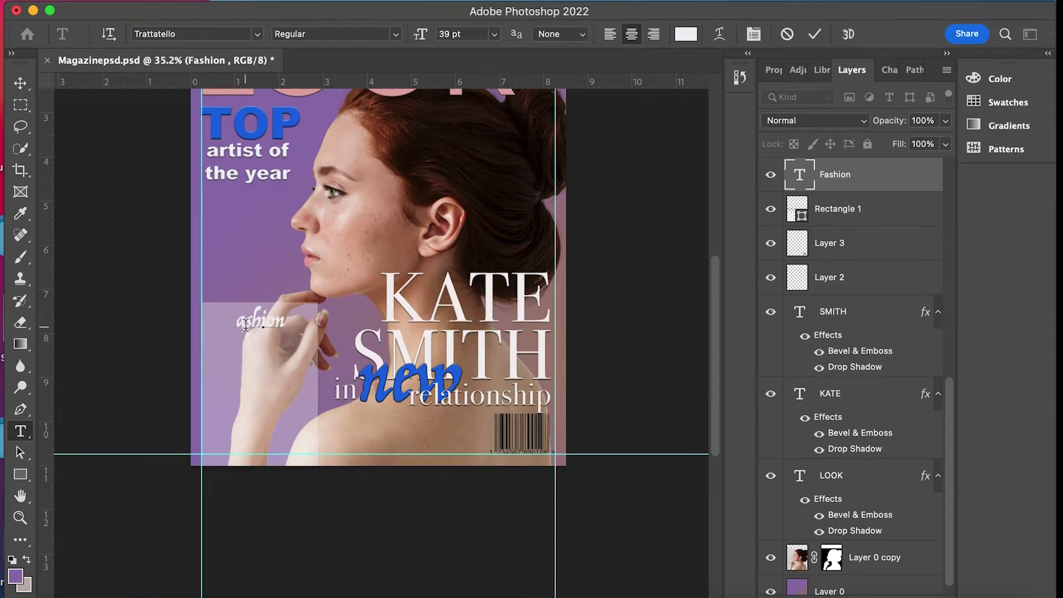
left_click_drag(421, 33, 460, 34)
key("super+Return")
key("v")
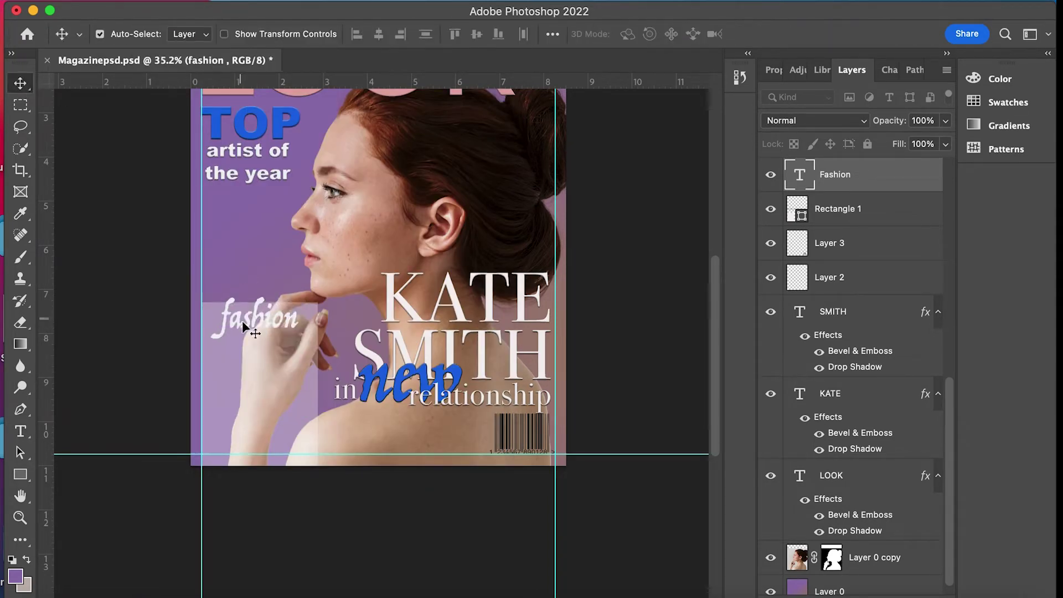
left_click_drag(253, 327, 252, 292)
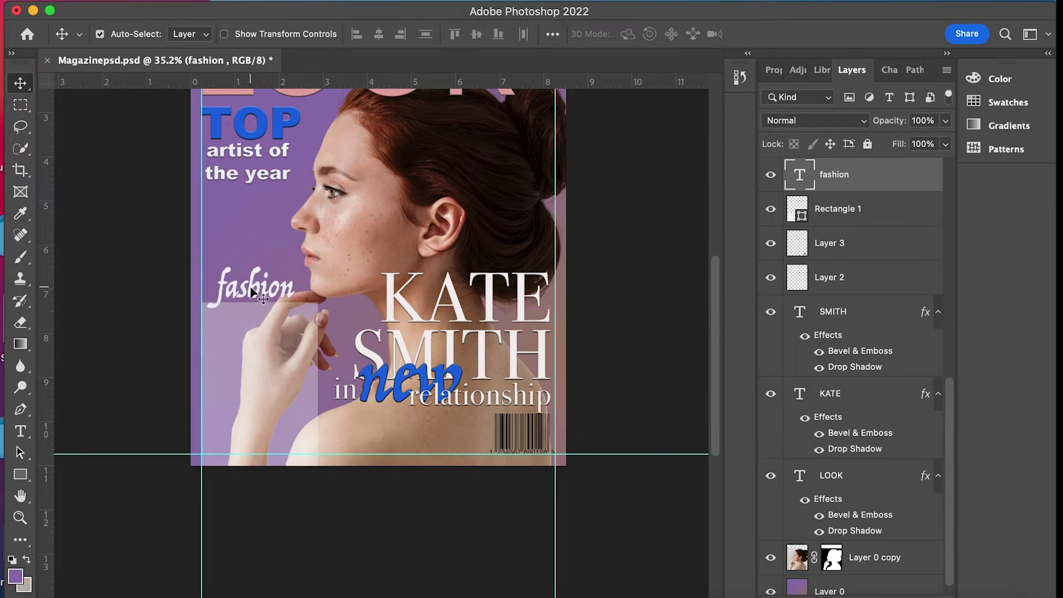
Color the 'fashion' text blue.
double_click(252, 292)
left_click(686, 33)
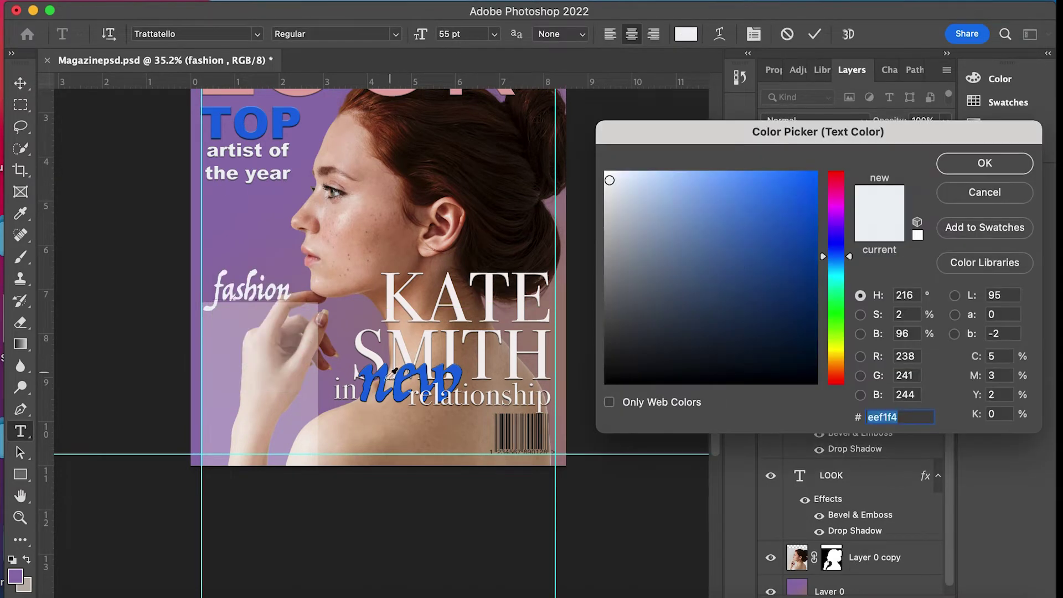
left_click(796, 197)
left_click(983, 161)
key("super+Return")
Add Bevel & Emboss and Drop Shadow styles to the 'fashion' layer.
double_click(903, 188)
left_click(418, 275)
scroll(421, 333, "down", 5)
left_click(418, 537)
Add a new 'in 2022' text line positioned just below 'fashion'.
key("Return")
key("t")
left_click_drag(161, 339, 276, 393)
type("in 2022")
key("super+Return")
key("v")
mouse_move(211, 351)
left_mouse_down()
mouse_move(267, 336)
mouse_move(253, 322)
left_mouse_up()
Stack the 'fashion' layer above the 'in 2022' layer.
scroll(801, 319, "up", 2)
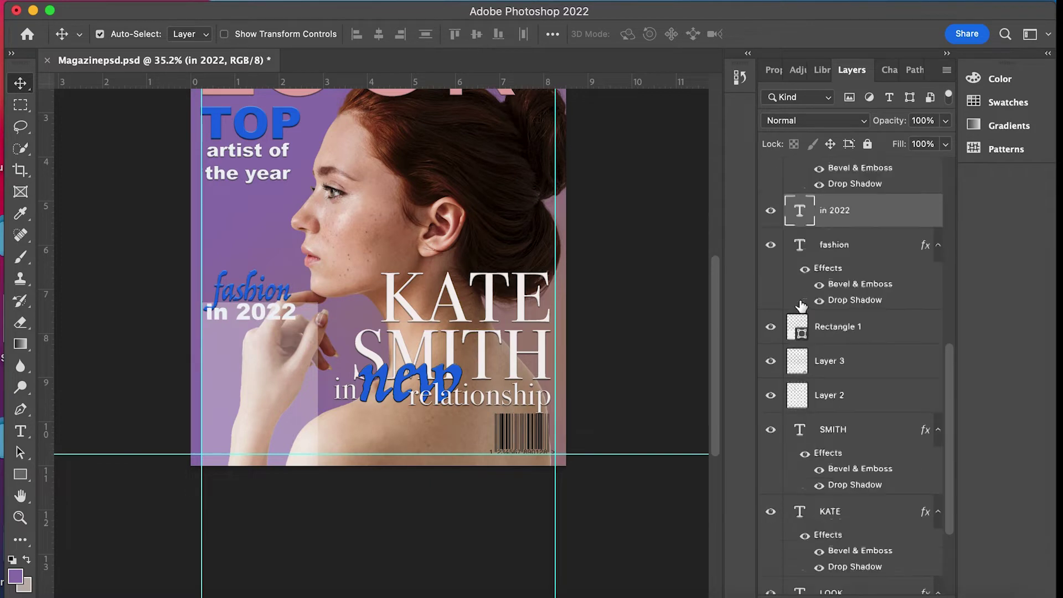
scroll(800, 319, "up", 5)
scroll(801, 319, "up", 2)
scroll(801, 320, "down", 10)
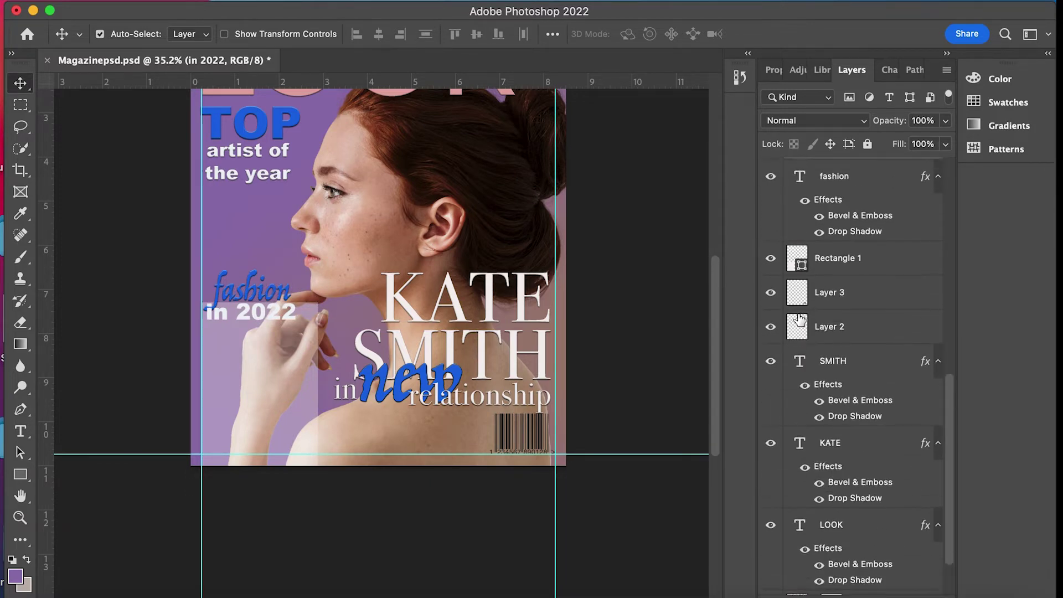
scroll(801, 319, "up", 3)
left_click_drag(805, 299, 804, 256)
Add Bevel & Emboss to 'in 2022' and color it yellow-green.
left_click(889, 344)
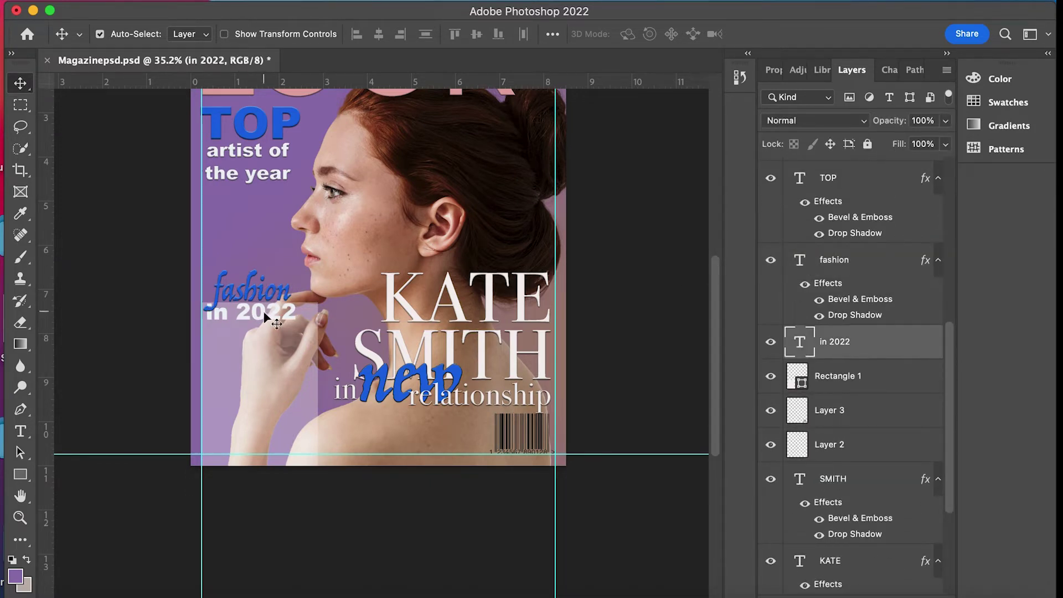
double_click(892, 345)
left_click(976, 258)
double_click(800, 344)
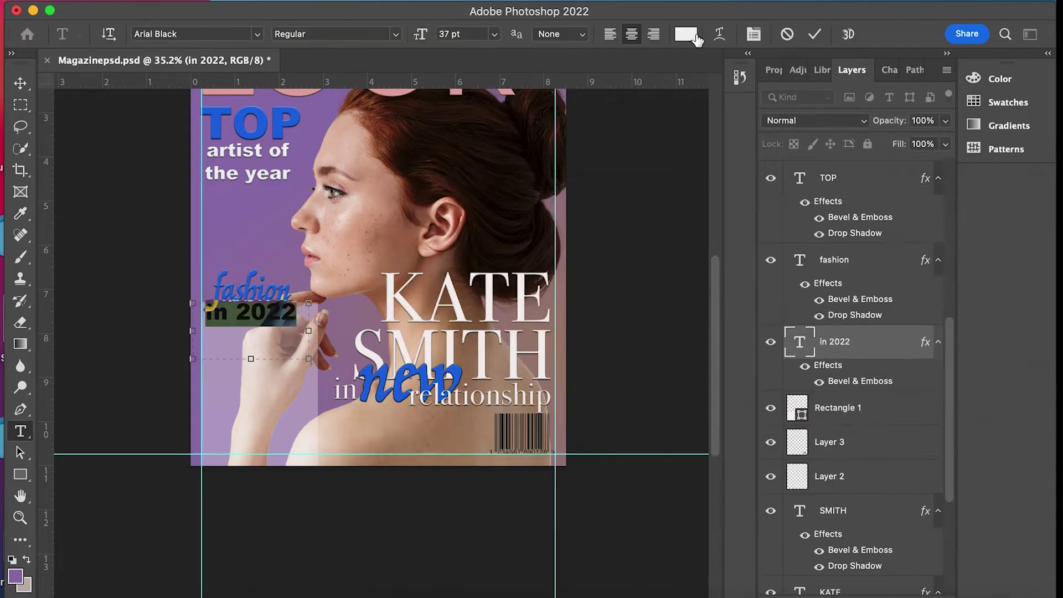
left_click(686, 34)
left_click(746, 189)
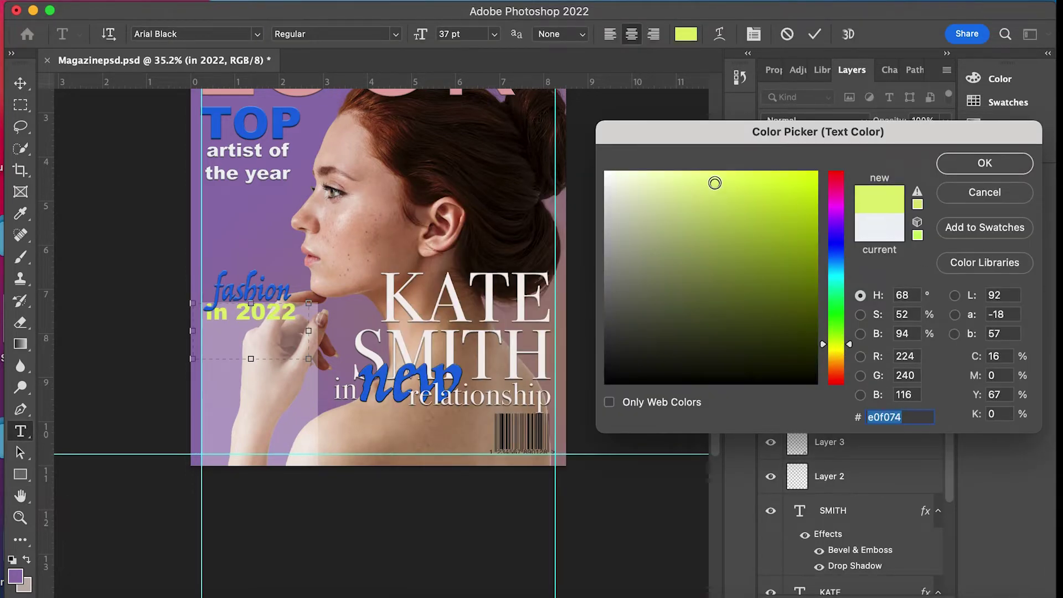
left_click(982, 162)
key("ctrl+Return")
key("v")
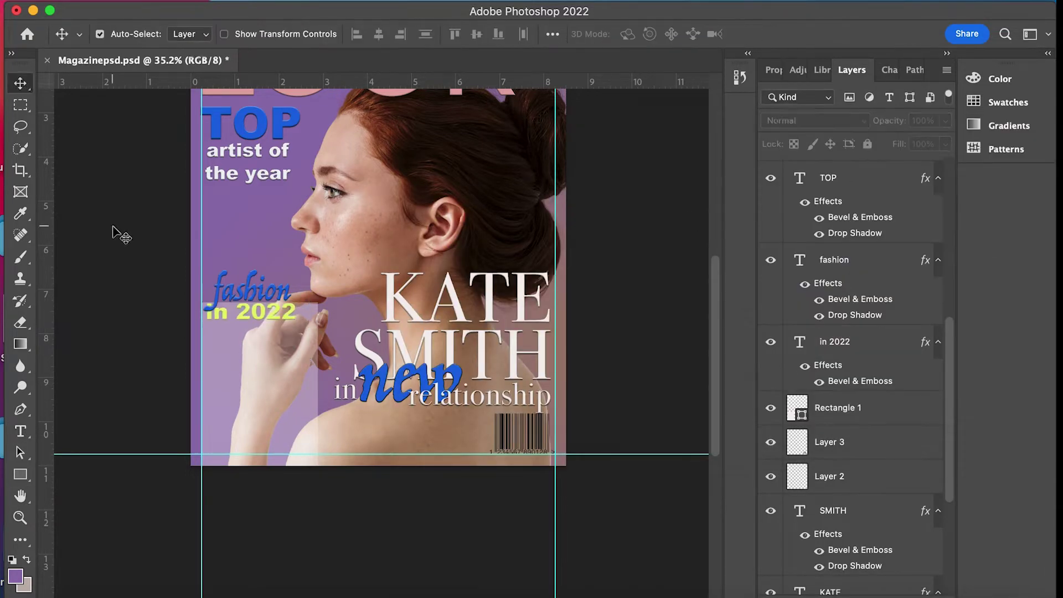
right_click(21, 475)
left_click(61, 537)
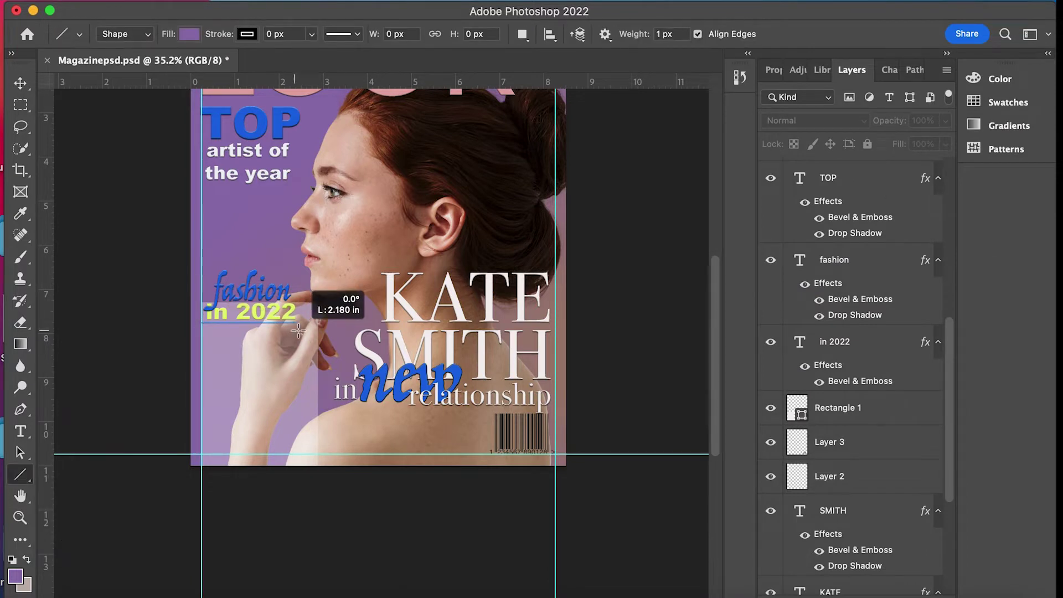
Draw a line under 'in 2022' and give it a blue fill.
left_click_drag(298, 330, 298, 330)
left_click(188, 35)
left_click(100, 124)
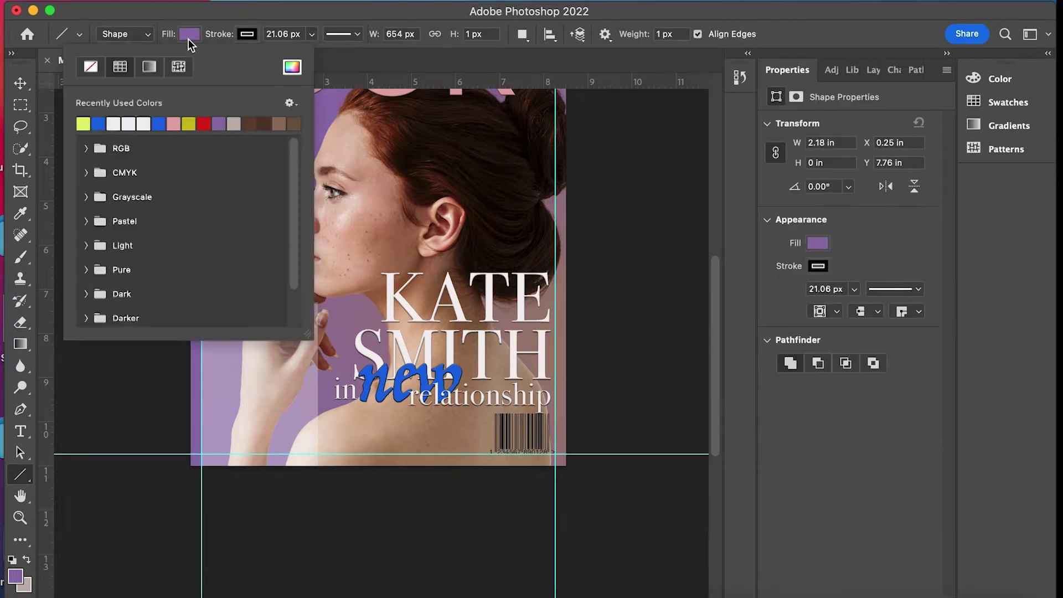
key("Return")
left_click(247, 34)
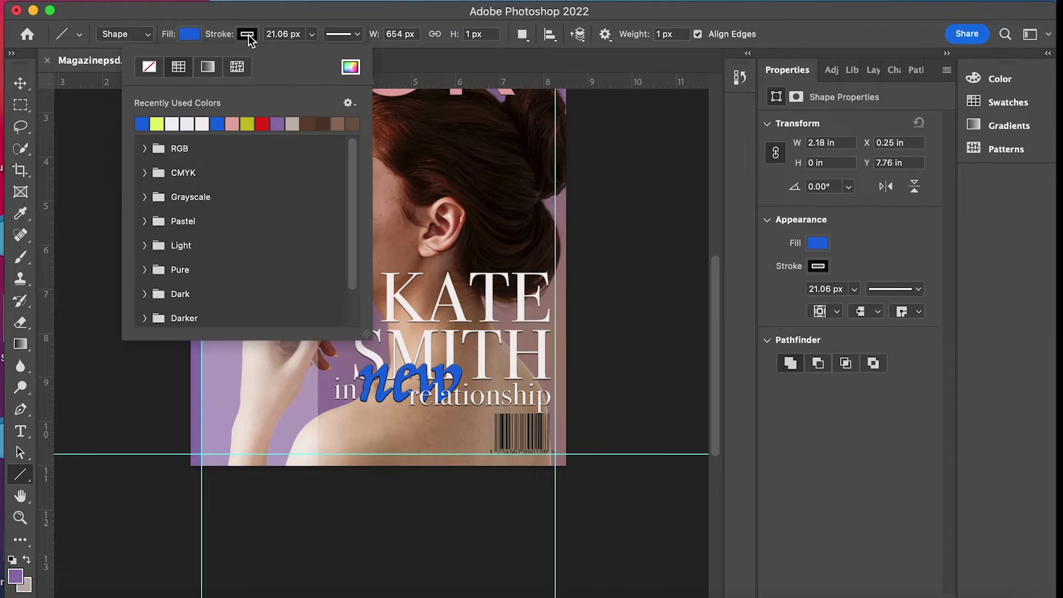
left_click(20, 83)
Reselect the Line 1 underline layer after briefly selecting Rectangle 1.
left_click(234, 326)
key("ctrl+t")
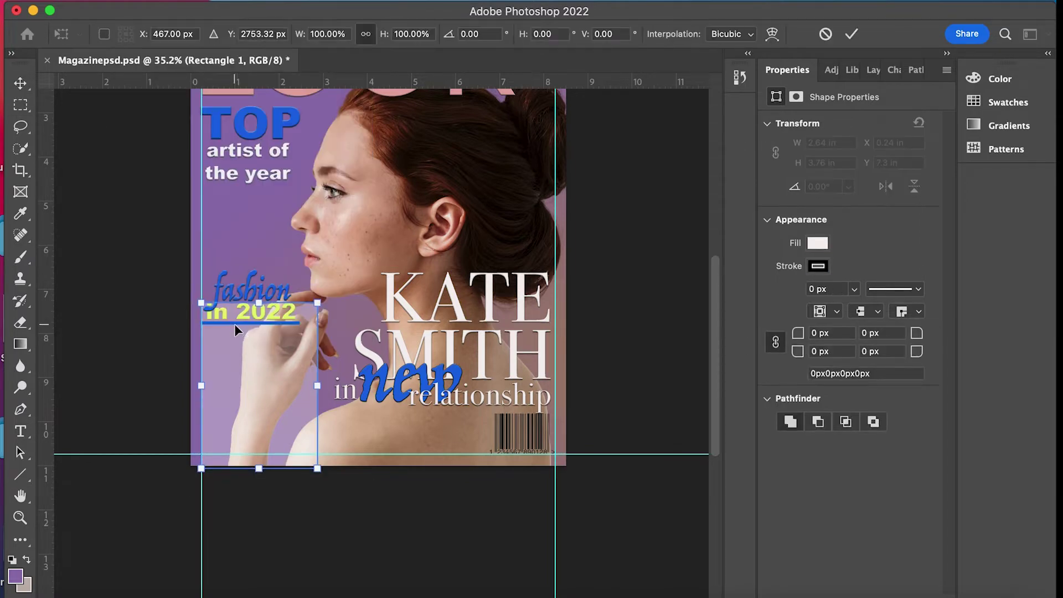
key("Escape")
left_click(852, 70)
scroll(817, 486, "up", 10)
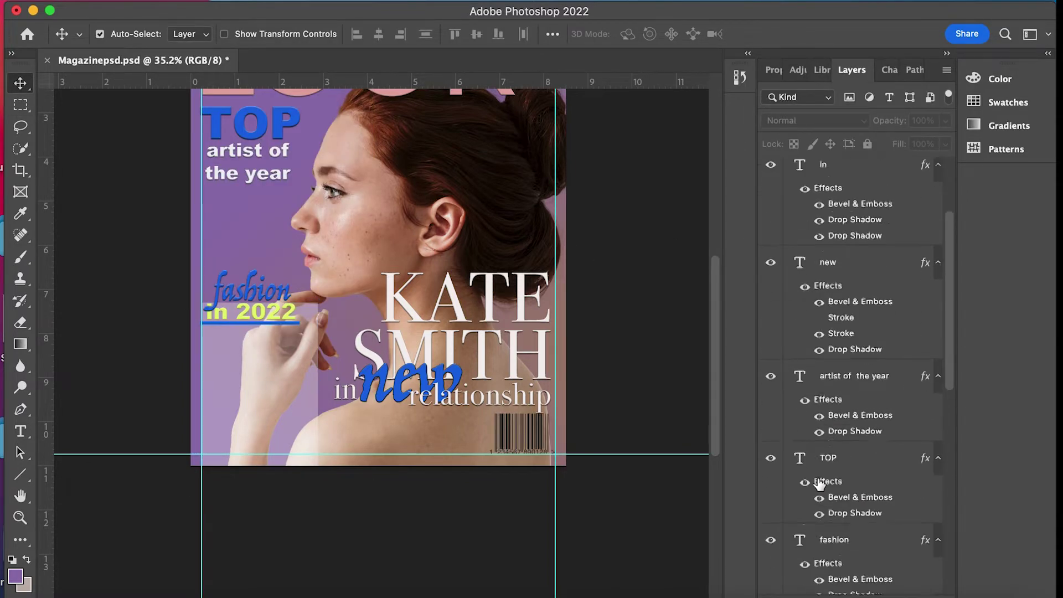
left_click(795, 176)
key("ctrl+t")
key("Return")
left_click(249, 312)
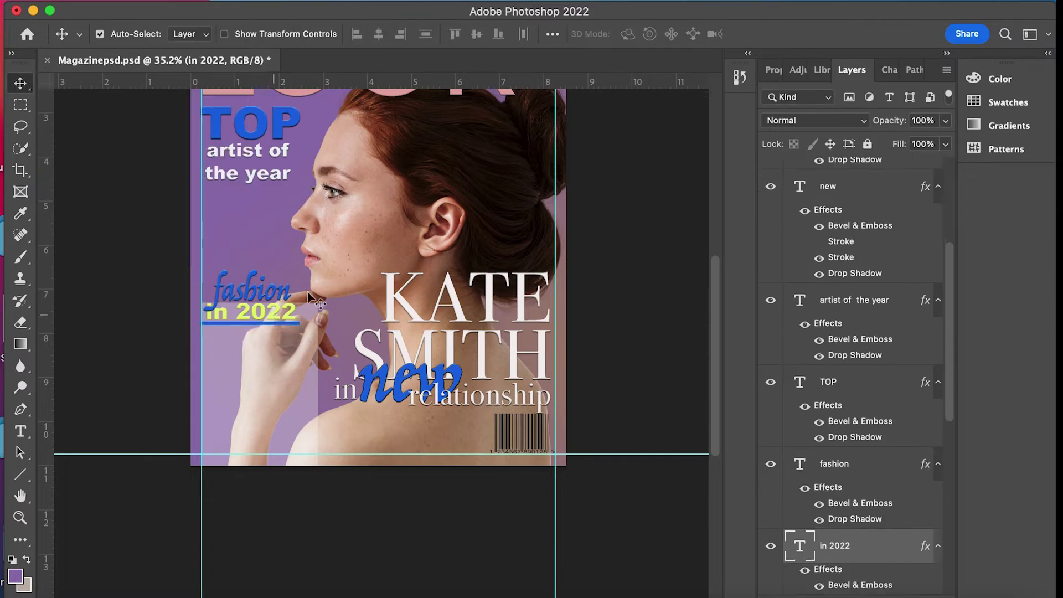
Recolor the 'in 2022' text red-pink.
double_click(249, 312)
left_click(686, 34)
left_click(840, 211)
left_click(838, 186)
left_click(781, 187)
left_click(985, 162)
left_click(20, 84)
Fill the underline with the pink sampled from the LOOK masthead.
scroll(210, 327, "up", 3)
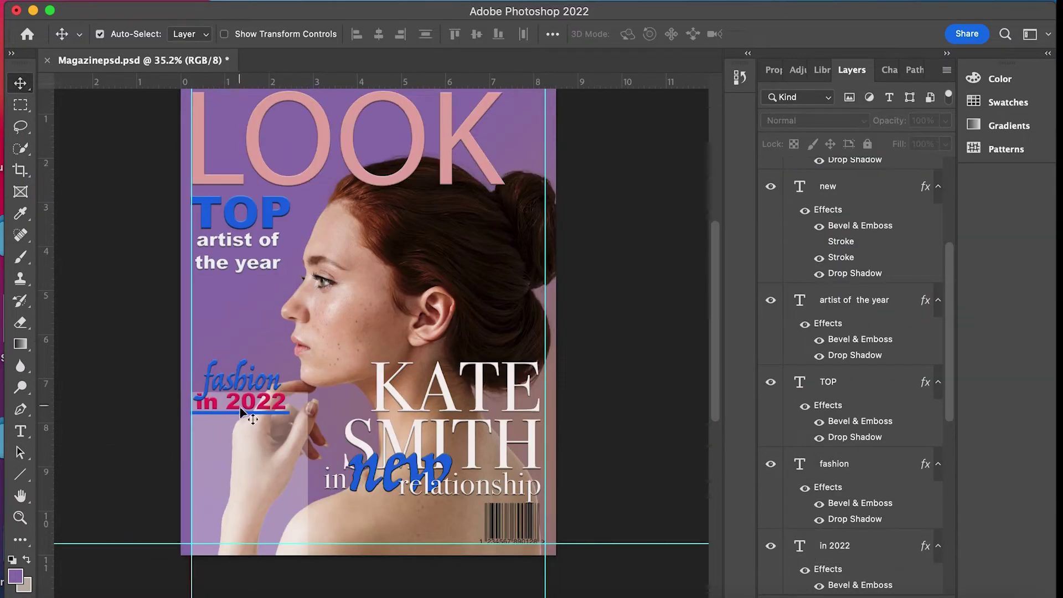
scroll(846, 381, "up", 10)
left_click(825, 174)
key("ctrl+t")
key("Return")
double_click(798, 174)
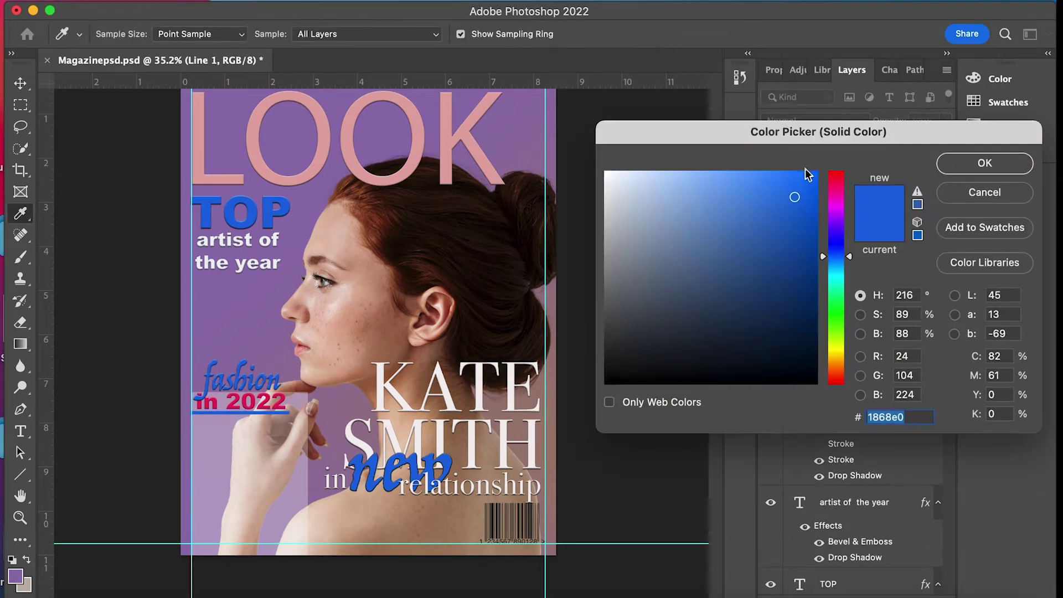
left_click(357, 156)
left_click(985, 163)
left_click(20, 452)
left_click(245, 34)
left_click(20, 83)
Shorten the underline from its left end and dismiss the transform error.
scroll(206, 439, "up", 1)
key("ctrl+t")
left_click_drag(183, 414, 190, 415)
key("Return")
left_click(133, 385)
left_click(190, 367)
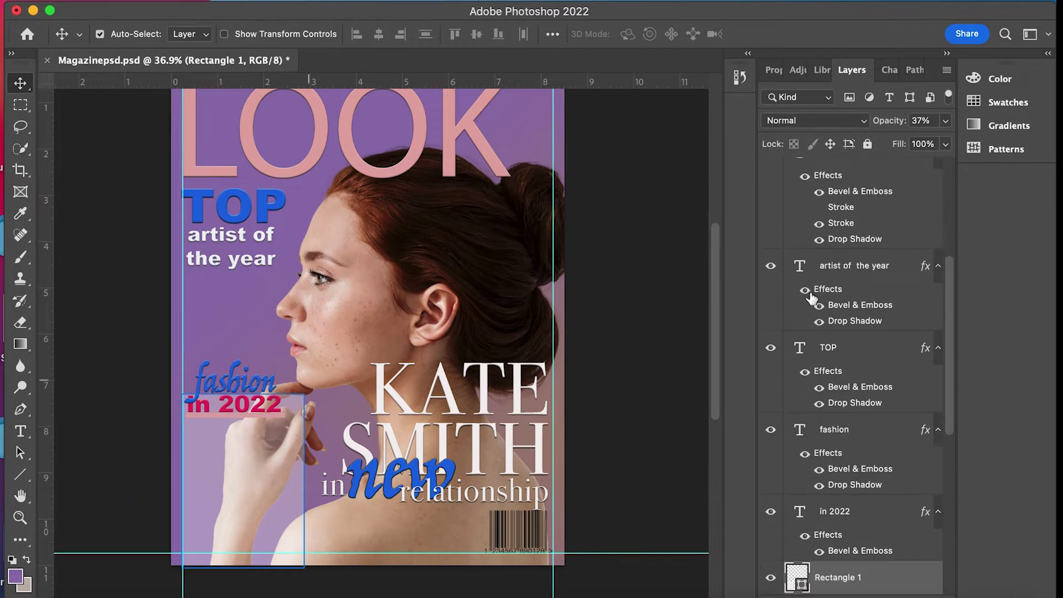
left_click(798, 175)
left_click(476, 277)
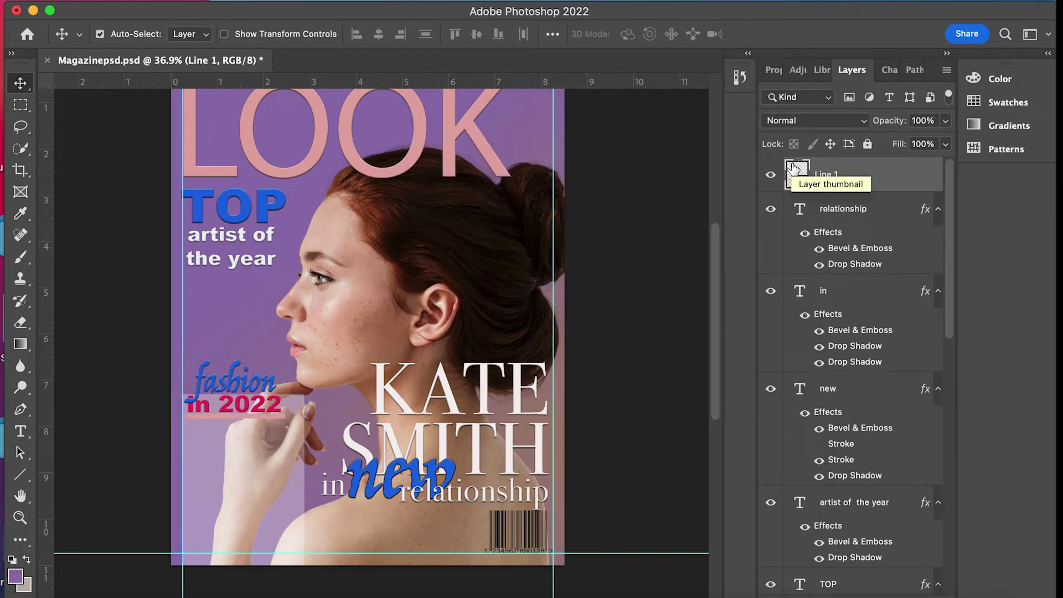
Change the underline fill to a lighter pink.
double_click(797, 174)
left_click(608, 181)
left_click(986, 161)
left_click(20, 475)
left_click(189, 33)
key("Escape")
key("v")
Change the underline fill to a saturated yellow.
double_click(796, 174)
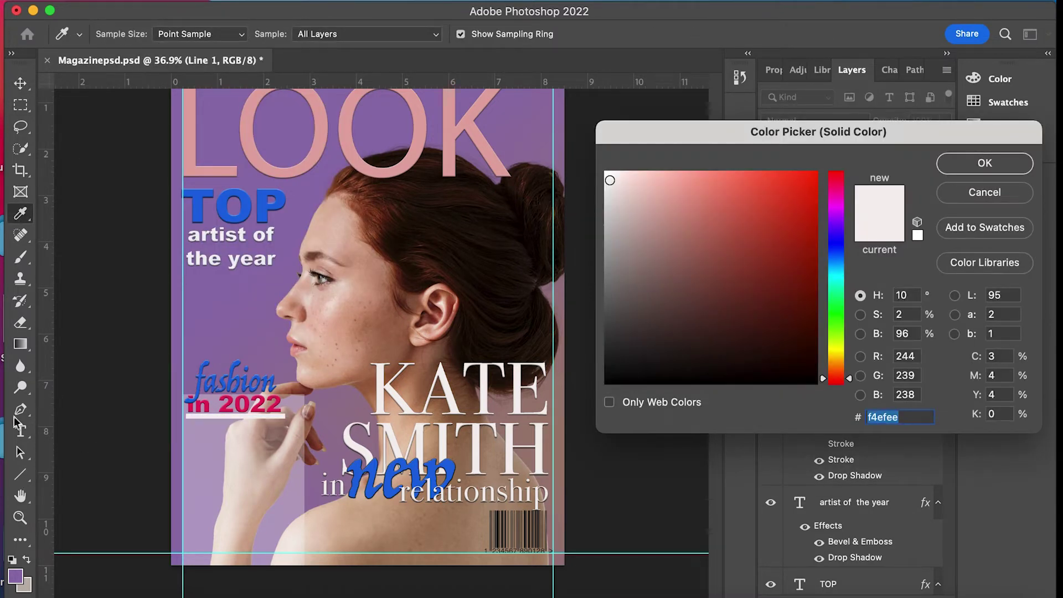
left_click(836, 348)
left_click(777, 197)
left_click(986, 163)
left_click(20, 475)
left_click(142, 33)
key("Escape")
key("v")
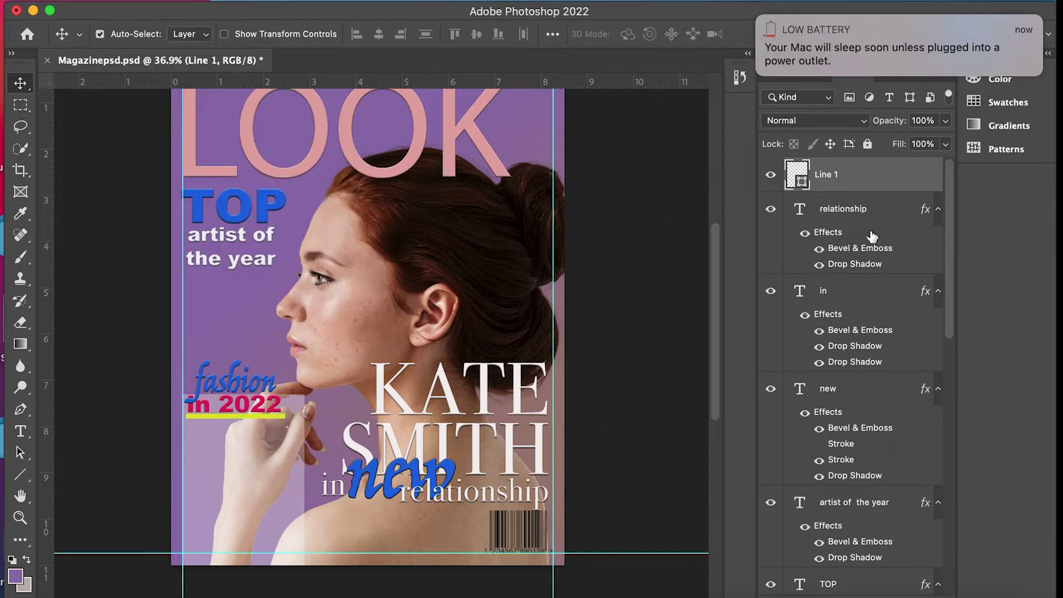
Apply a Bevel & Emboss style to the Line 1 underline.
double_click(903, 176)
scroll(433, 496, "down", 5)
scroll(424, 430, "up", 5)
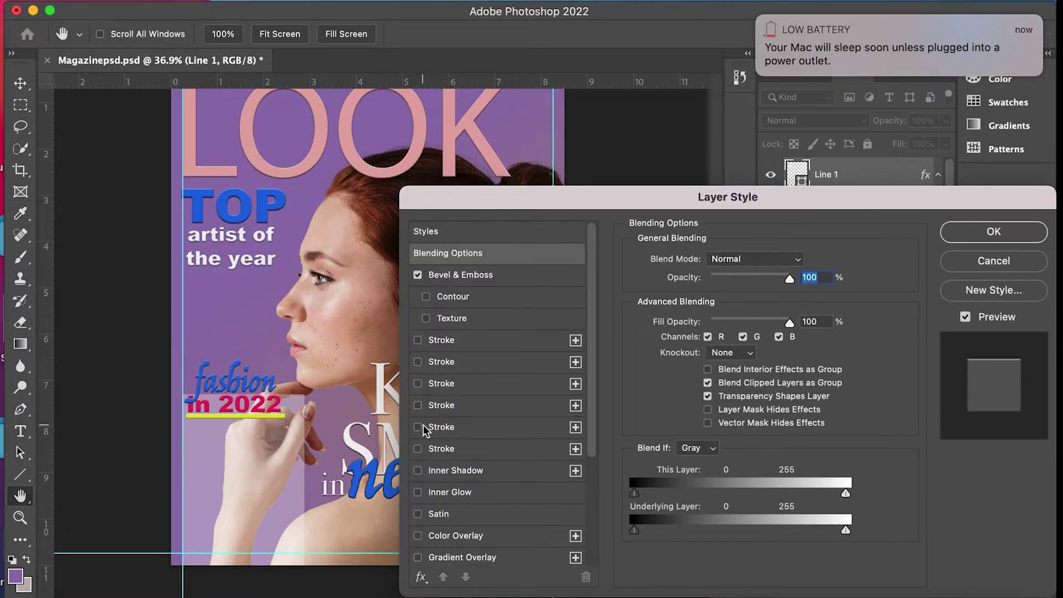
left_click(993, 238)
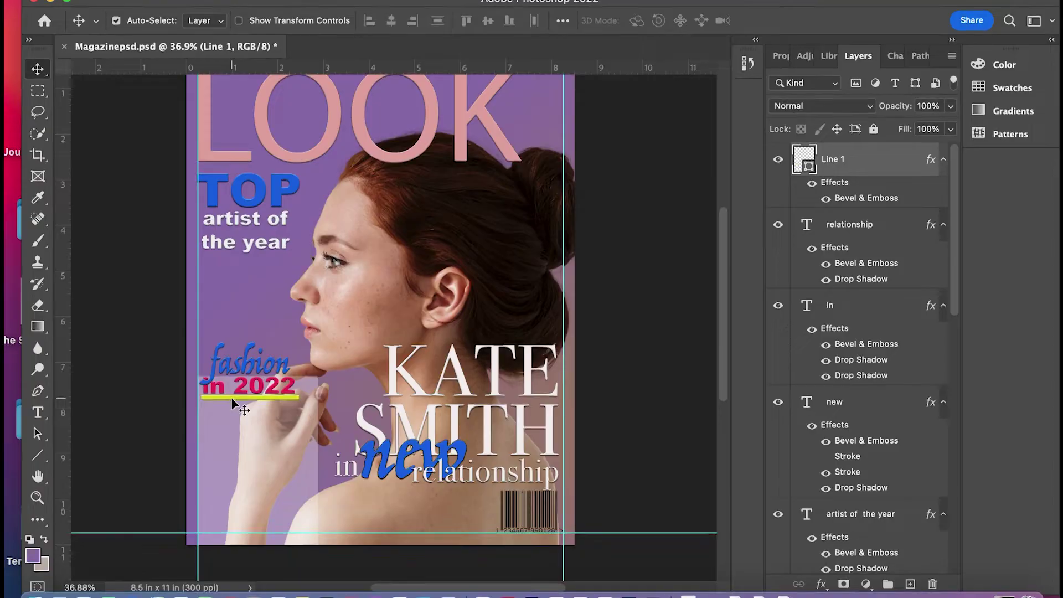
Add a 'Summer' text layer at the lower left and move it up onto the page.
left_click(39, 416)
left_click_drag(142, 452, 288, 531)
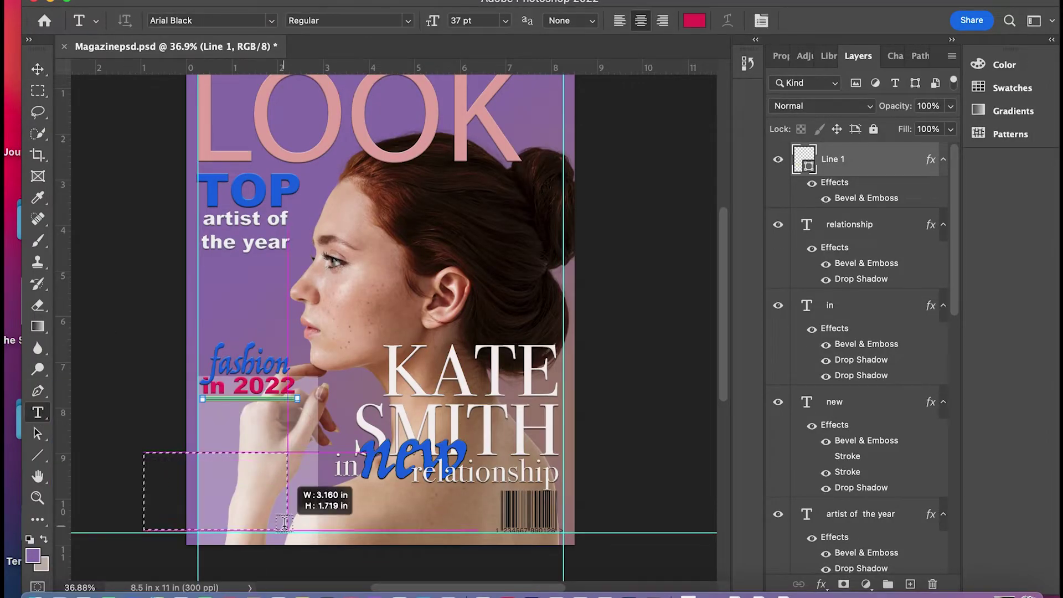
type("Summer")
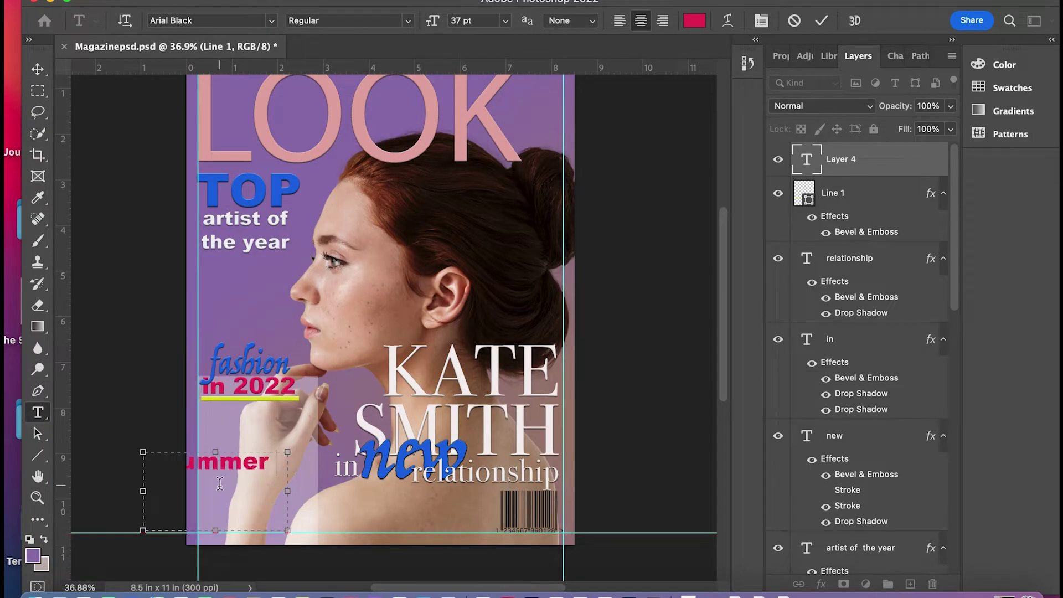
double_click(234, 451)
left_click(37, 69)
left_click_drag(226, 467, 262, 436)
Set Summer in Myriad Pro at a larger size, aligned with the cover lines above.
left_click(188, 20)
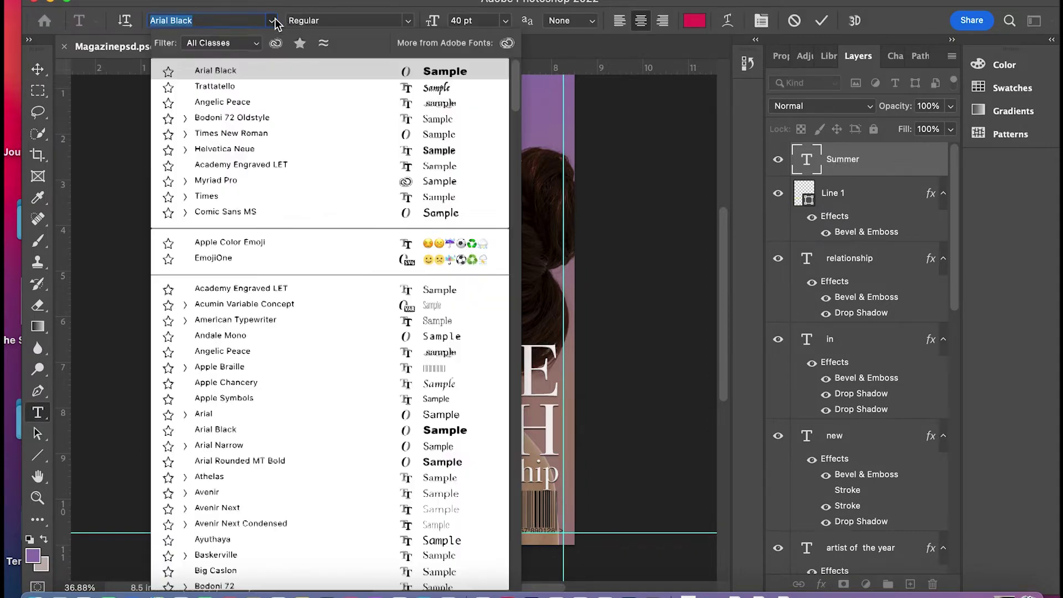
left_click(211, 178)
double_click(242, 441)
left_click(431, 21)
left_click_drag(279, 443, 267, 437)
double_click(266, 438)
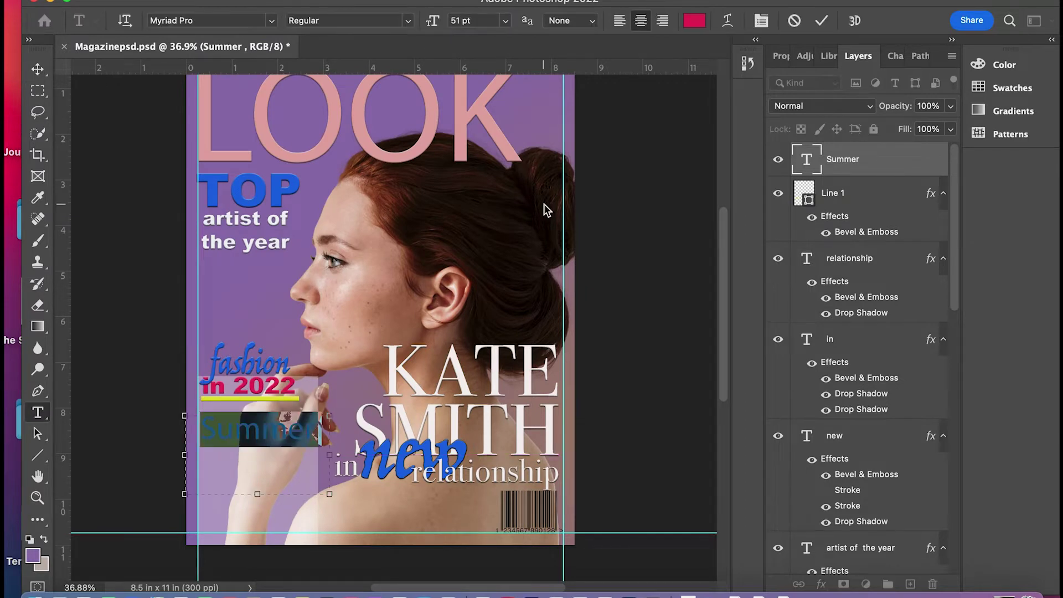
left_click(86, 393)
Add a 'Fun Places' line and position it under Summer.
left_click(191, 498)
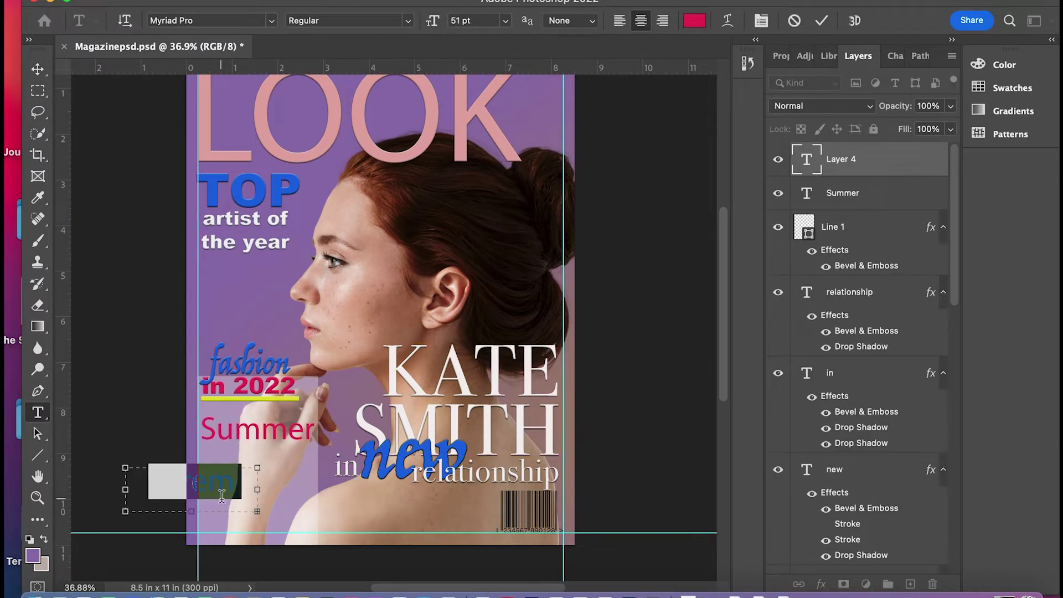
type("Fun")
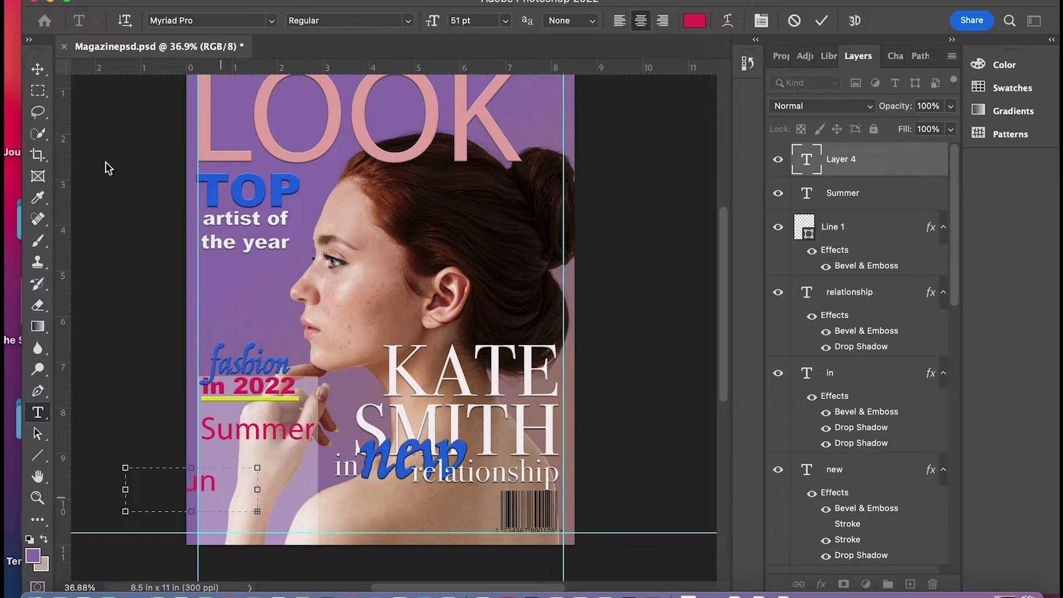
type(" Places")
left_click(38, 70)
left_click_drag(232, 489, 256, 454)
key("t")
Place a copy of the yellow underline under Fun Places and stretch it to span the words.
left_click(37, 69)
mouse_move(250, 398)
left_mouse_down()
mouse_move(371, 315)
mouse_move(241, 477)
left_mouse_up()
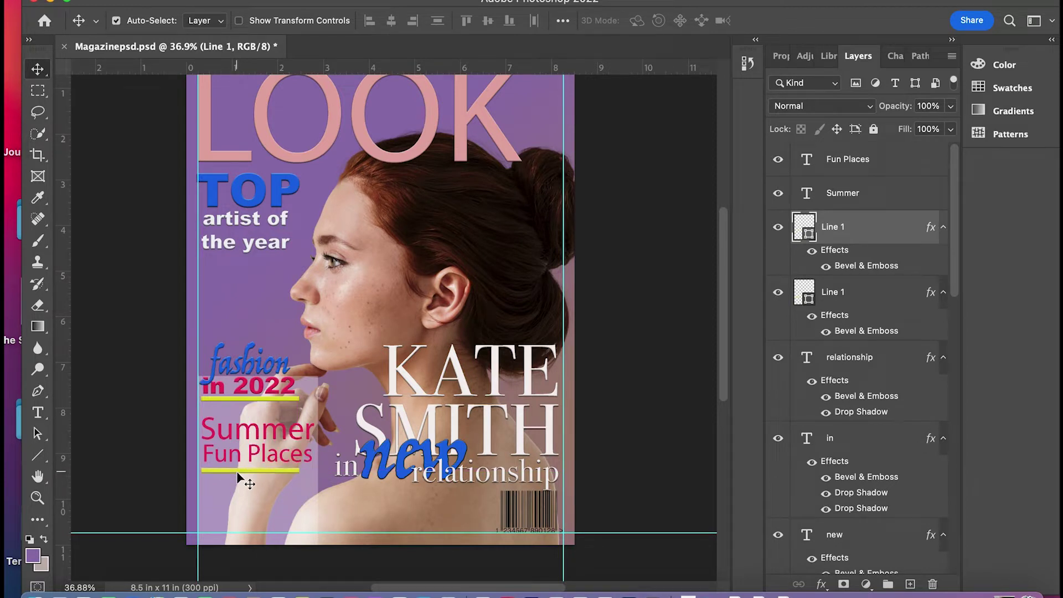
key("ctrl+t")
left_click_drag(299, 470, 314, 470)
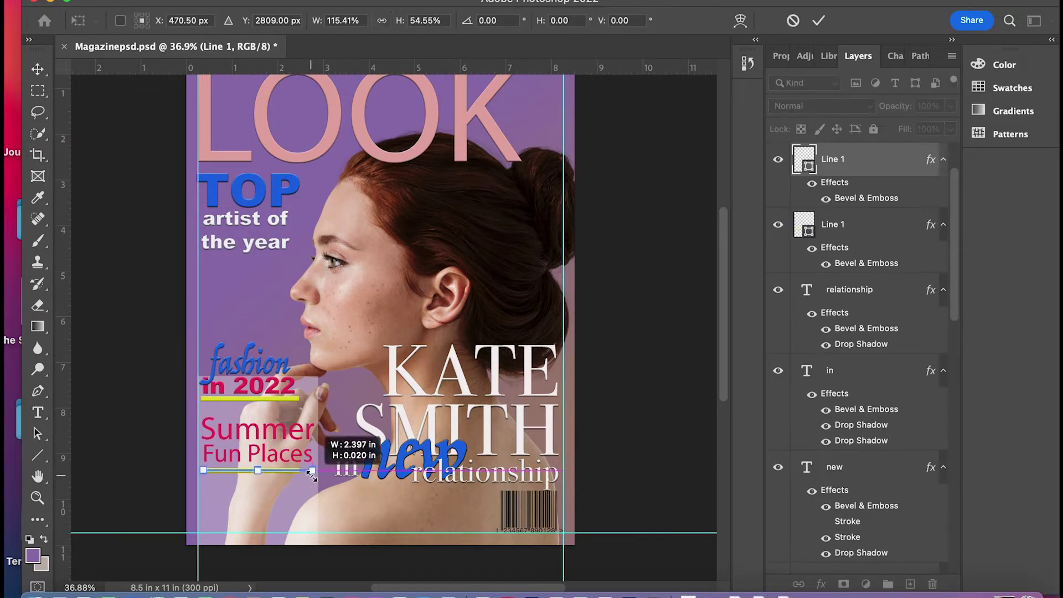
key("Return")
Add a 'to visit' text line directly beneath Fun Places.
left_click(38, 413)
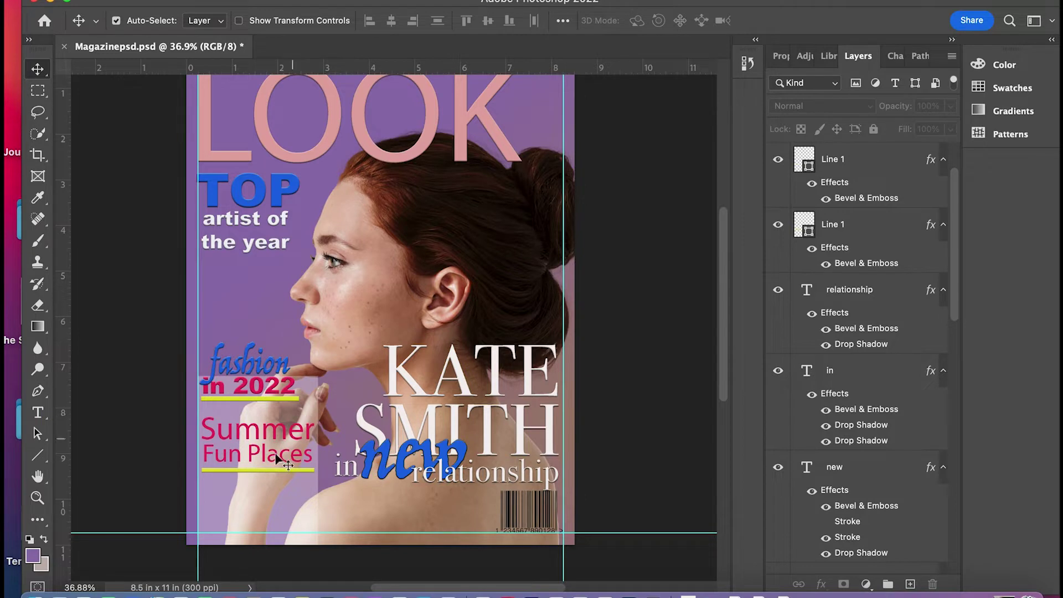
left_click(251, 453)
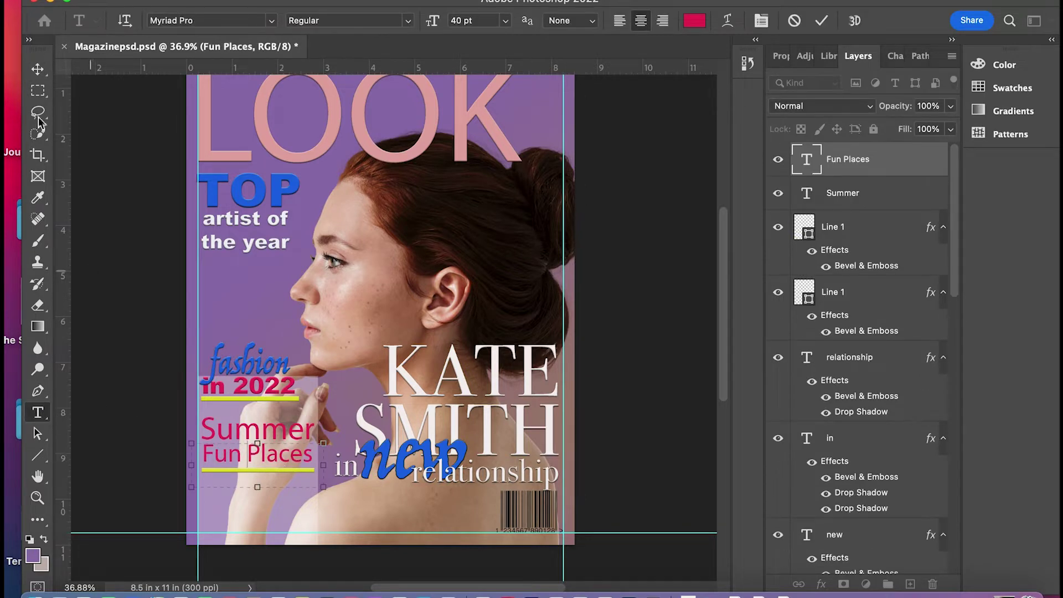
left_click(244, 470, "super")
mouse_move(166, 476)
left_mouse_down()
mouse_move(287, 512)
mouse_move(265, 474)
left_mouse_up()
left_click(38, 68)
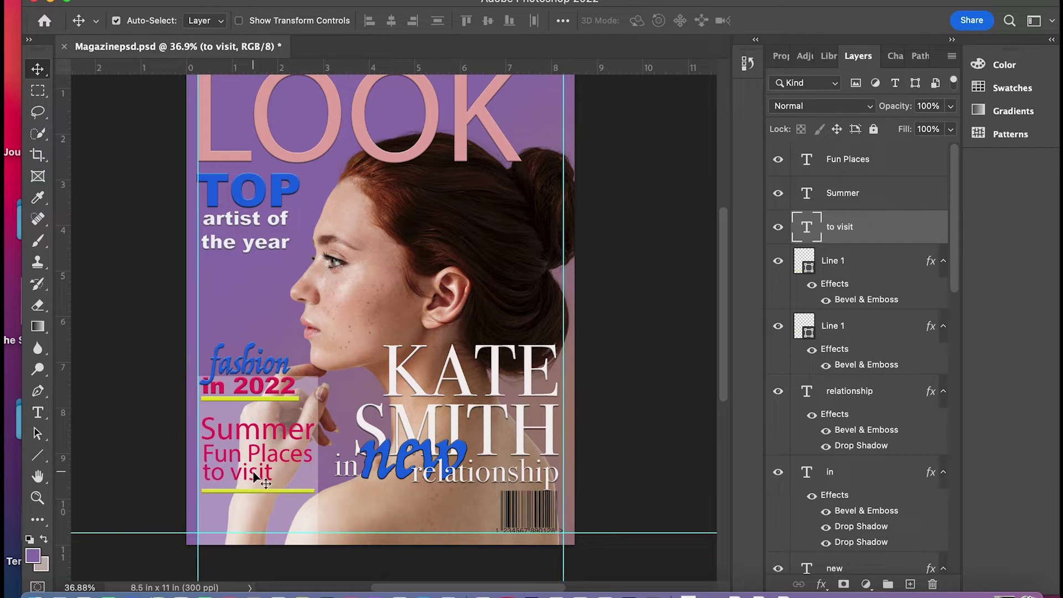
left_click_drag(252, 471, 249, 463)
Raise the bottom edge of the translucent box behind the cover lines to shorten it.
left_click(249, 464)
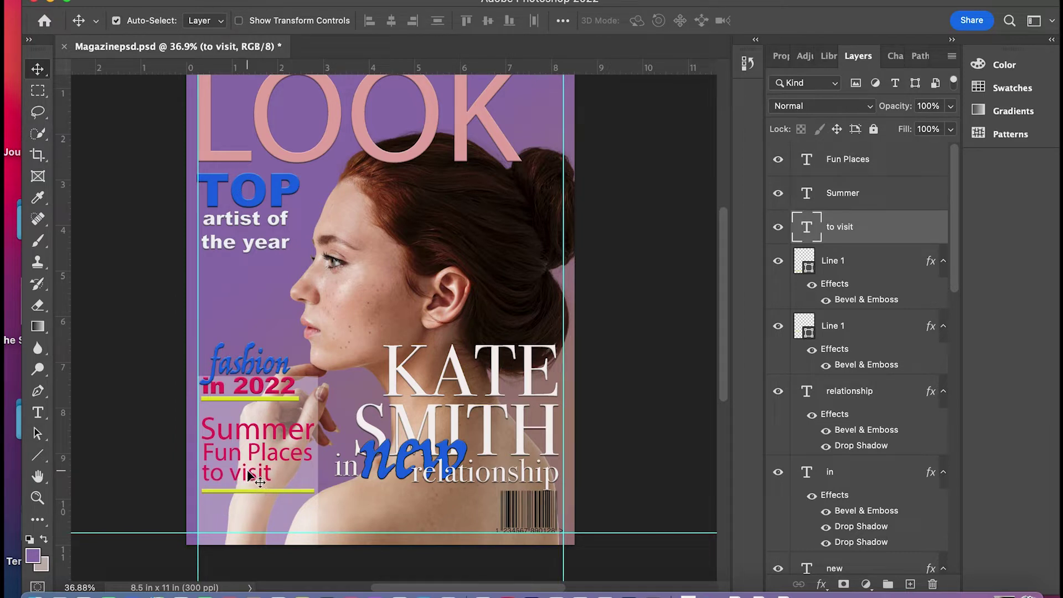
left_click(246, 494)
left_click(324, 501)
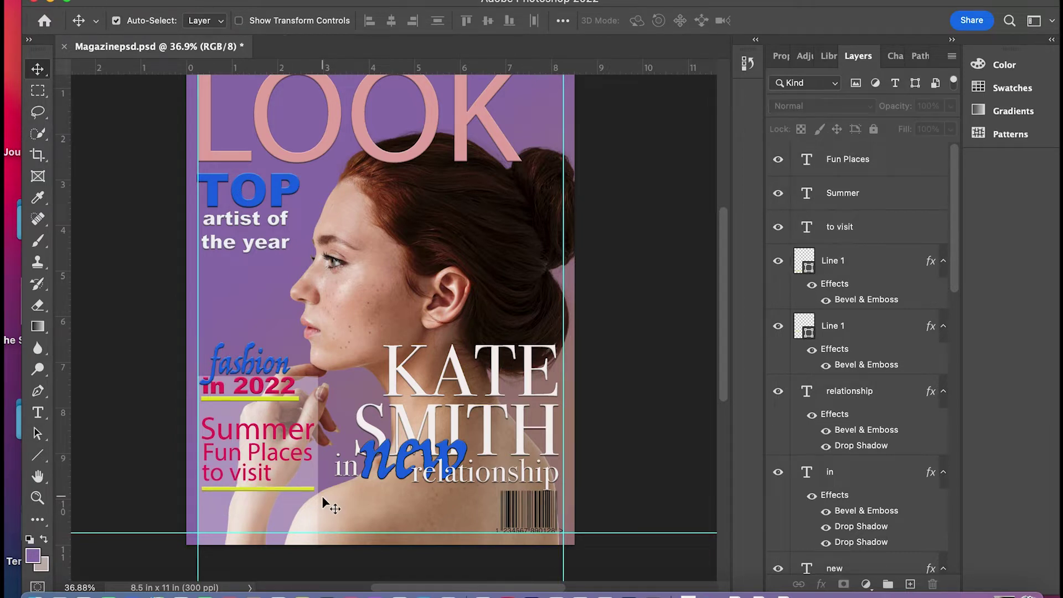
left_click(322, 501)
key("ctrl+t")
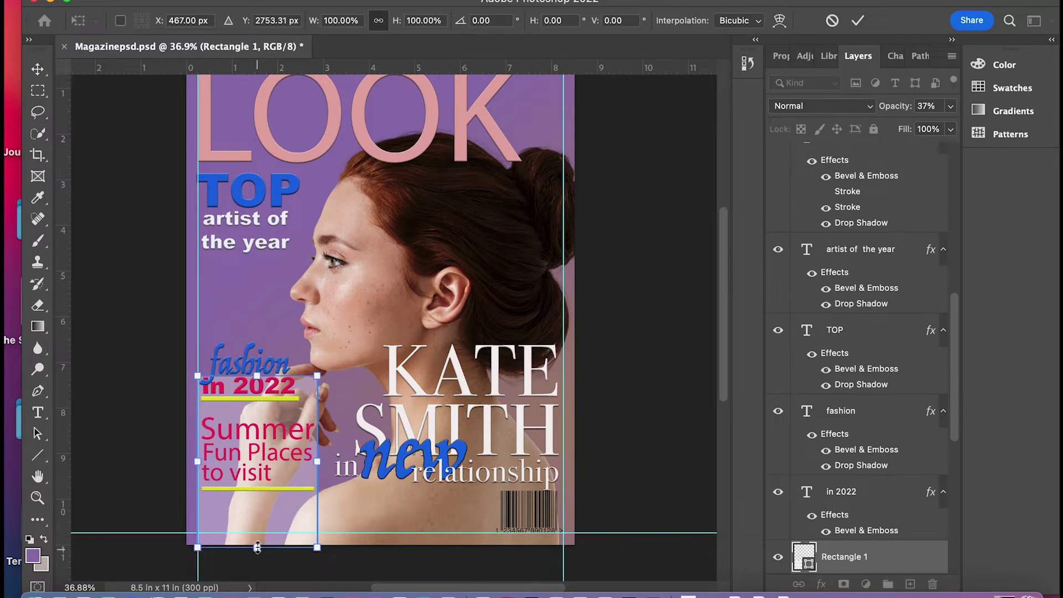
left_click_drag(258, 549, 258, 511)
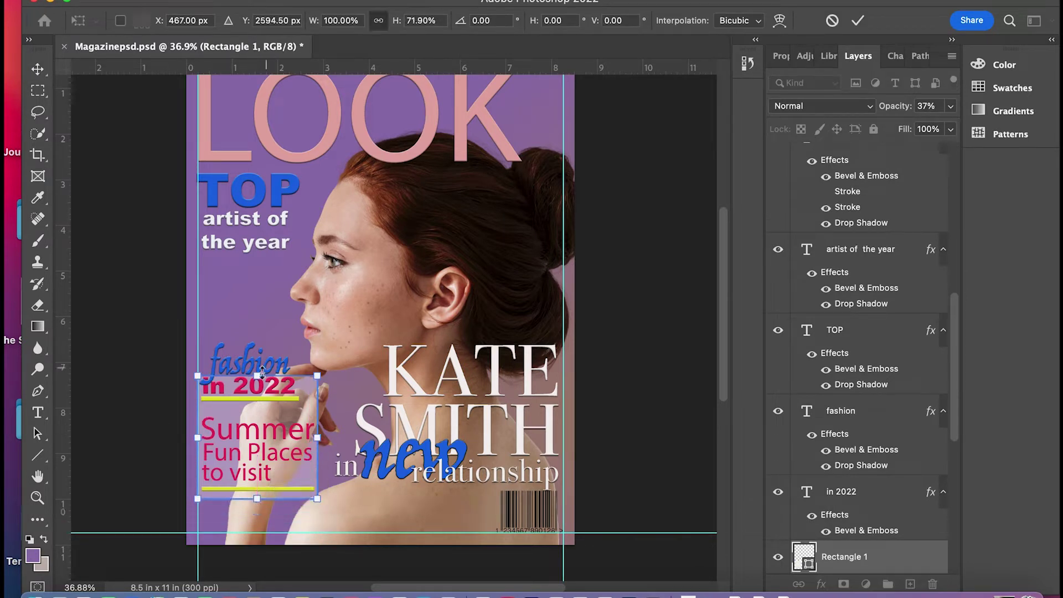
key("Return")
left_click(138, 299)
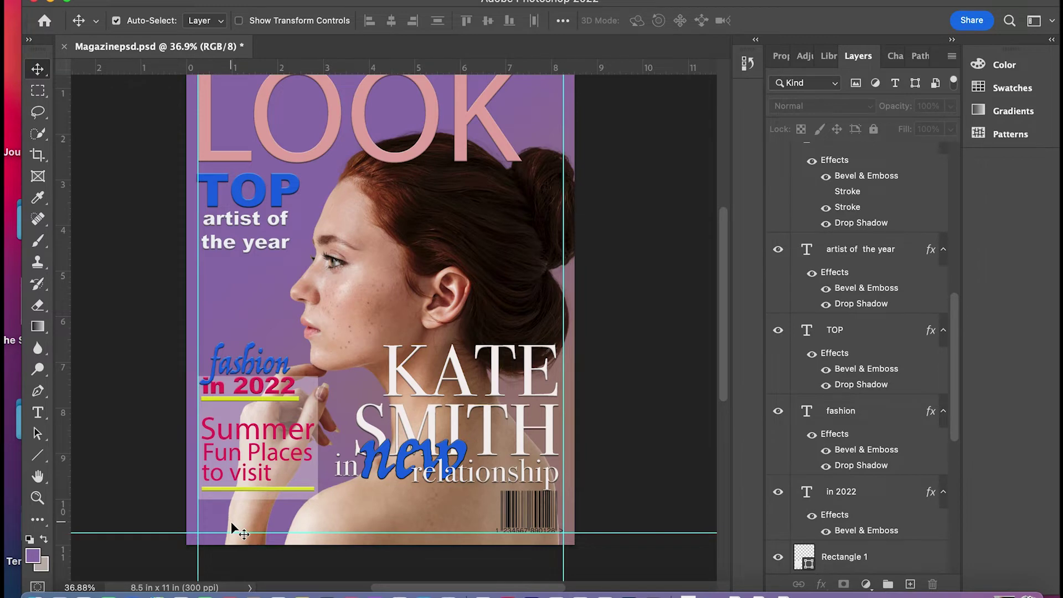
scroll(232, 523, "down", 3)
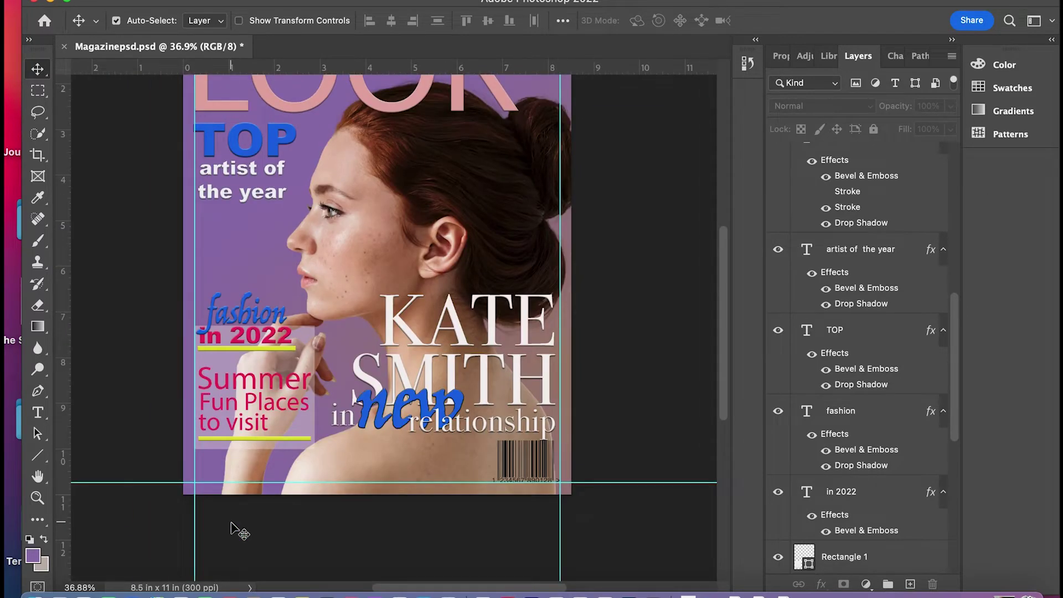
scroll(231, 530, "up", 3)
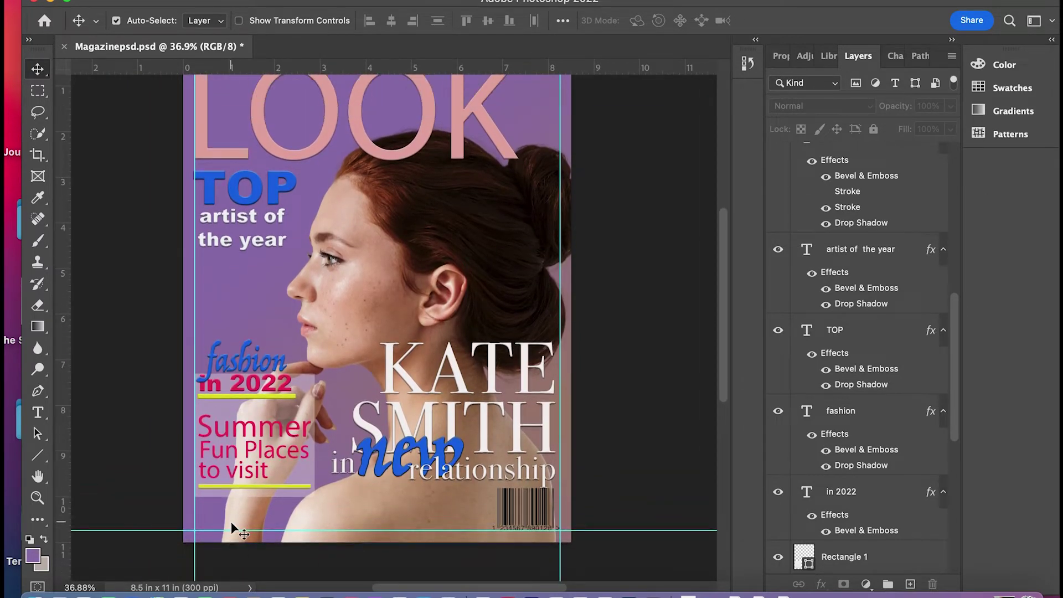
left_click(249, 427)
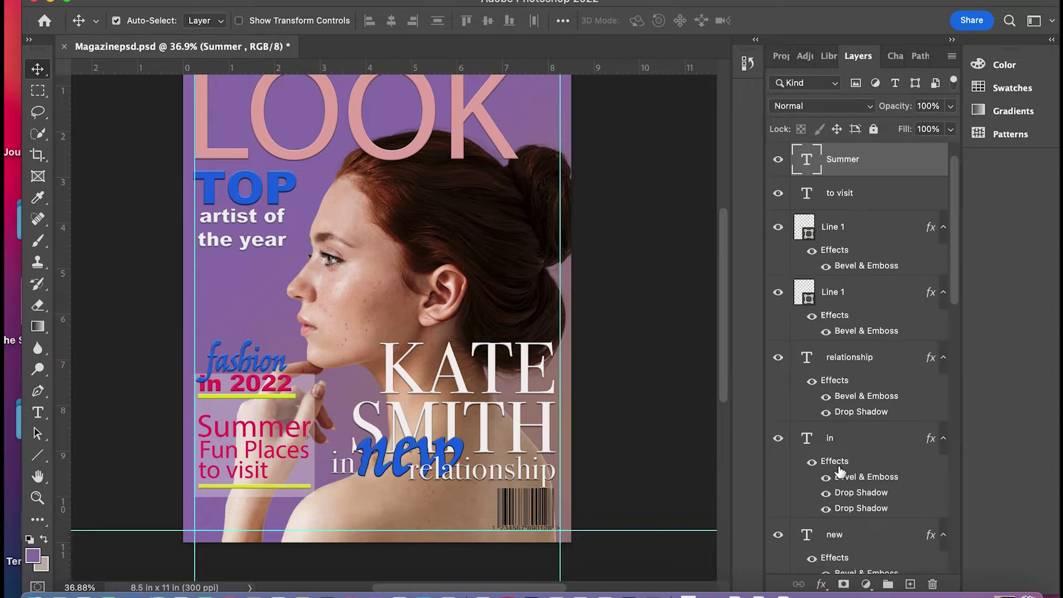
Set the Summer text colour to black #000000.
double_click(807, 161)
left_click(694, 21)
type("000000")
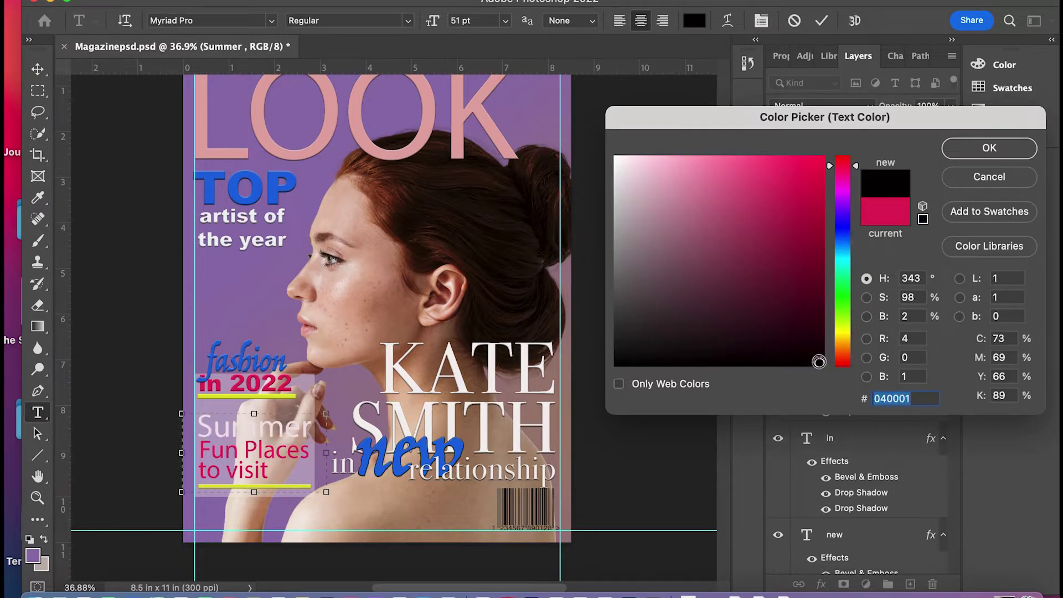
left_click(990, 148)
key("Escape")
Add a Bevel & Emboss layer style to the Summer text.
double_click(923, 171)
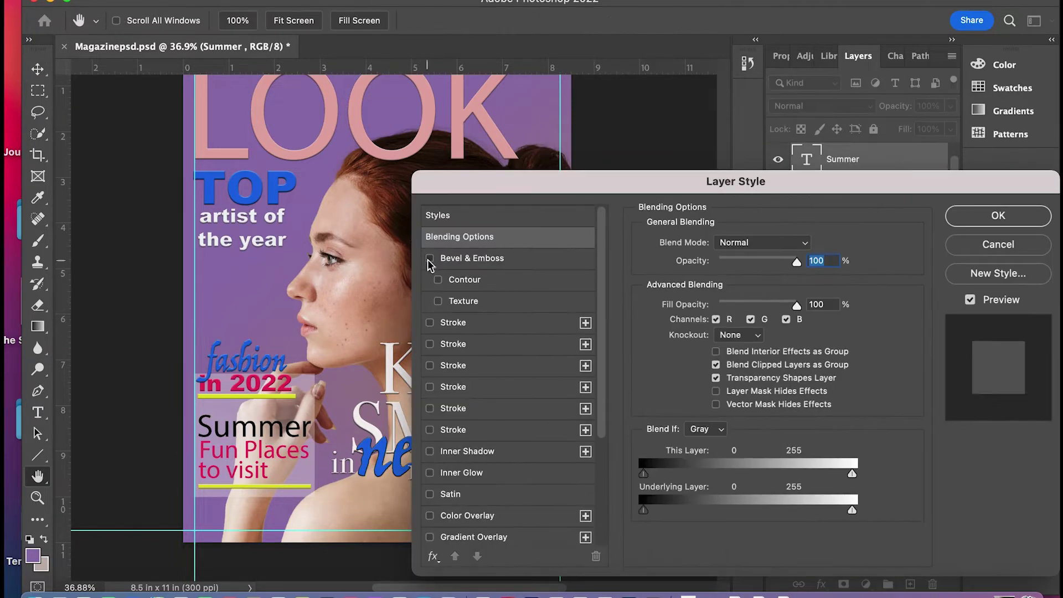
scroll(445, 410, "down", 5)
left_click(429, 469)
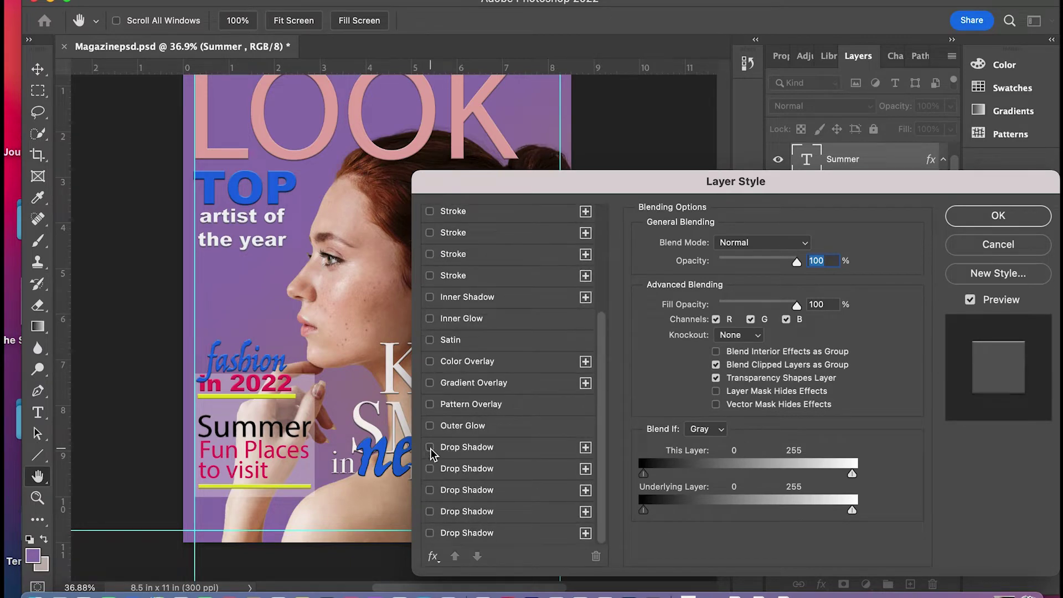
left_click(430, 318)
key("Escape")
Make Fun Places black, sampled from Summer, and reword it as lowercase 'fun places'.
left_click(695, 21)
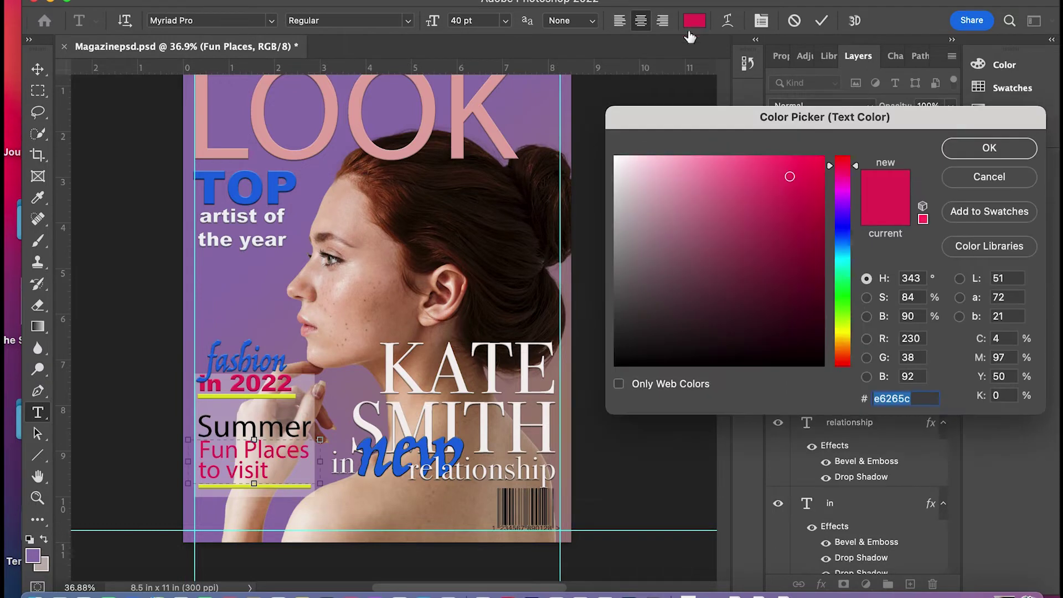
left_click(217, 425)
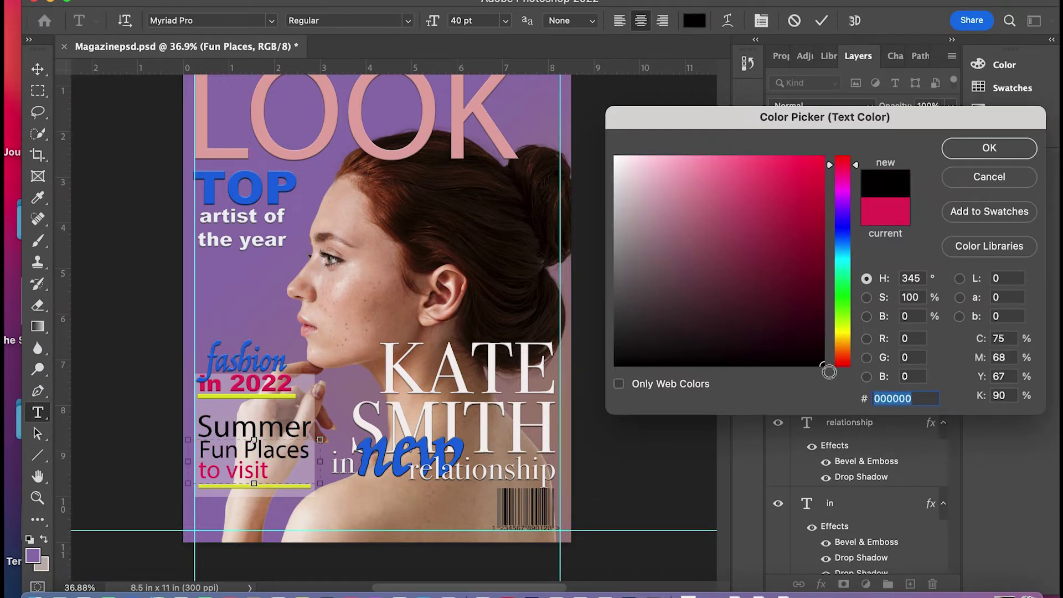
left_click(989, 148)
key("Escape")
key("v")
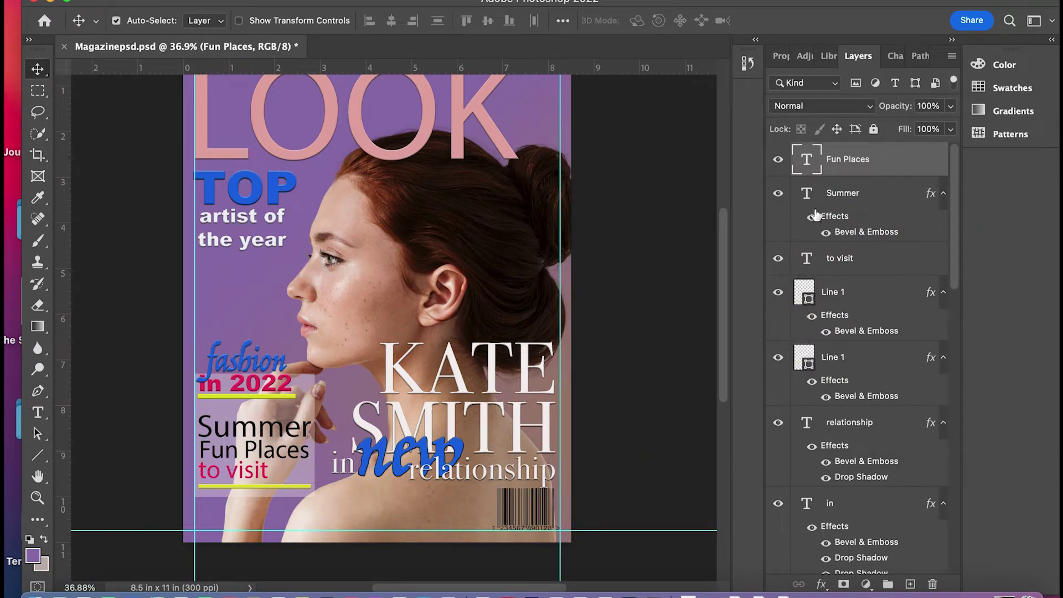
double_click(206, 449)
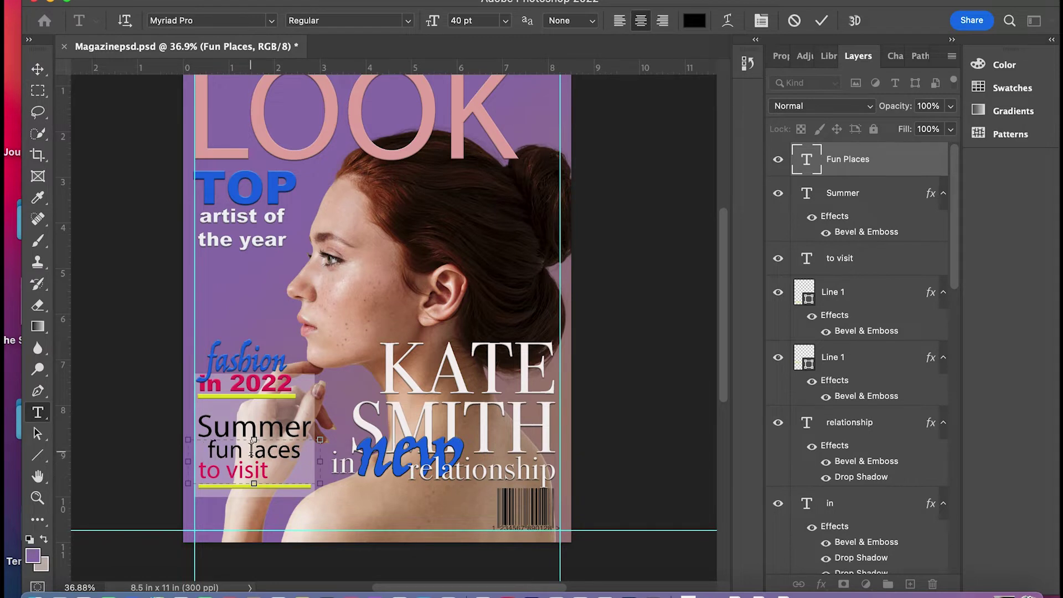
key("Escape")
key("v")
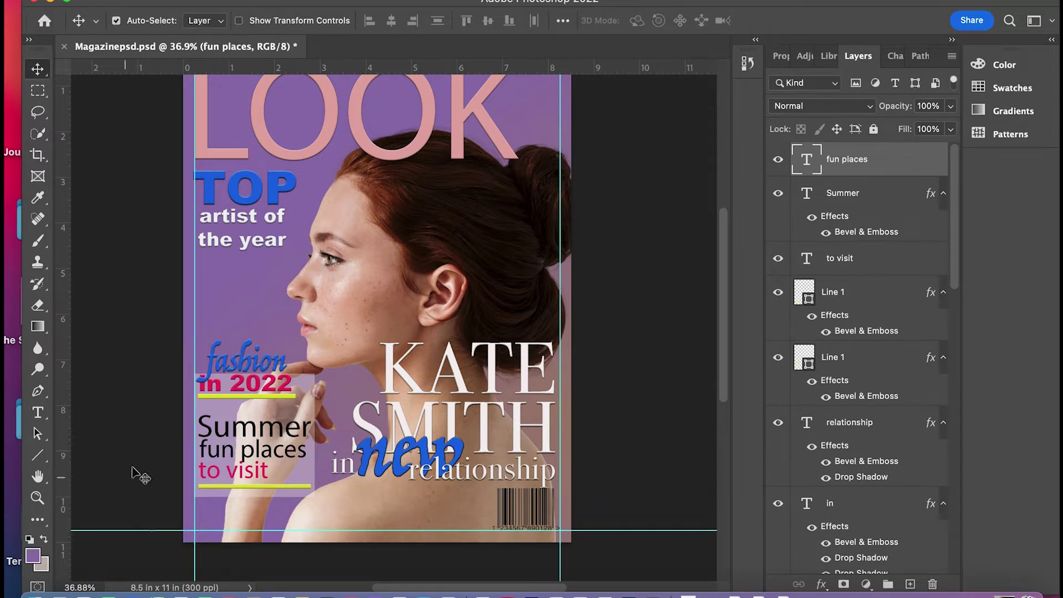
Retype 'to visit' as bold pink 44 pt 'VISIT' and shift it right.
double_click(807, 259)
left_click(275, 470)
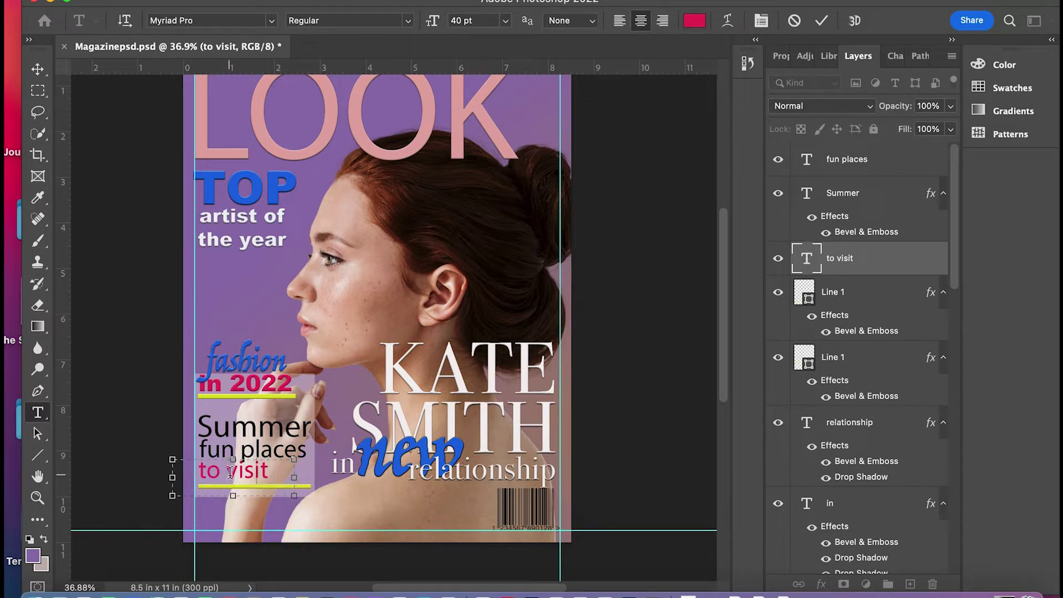
left_click(217, 478)
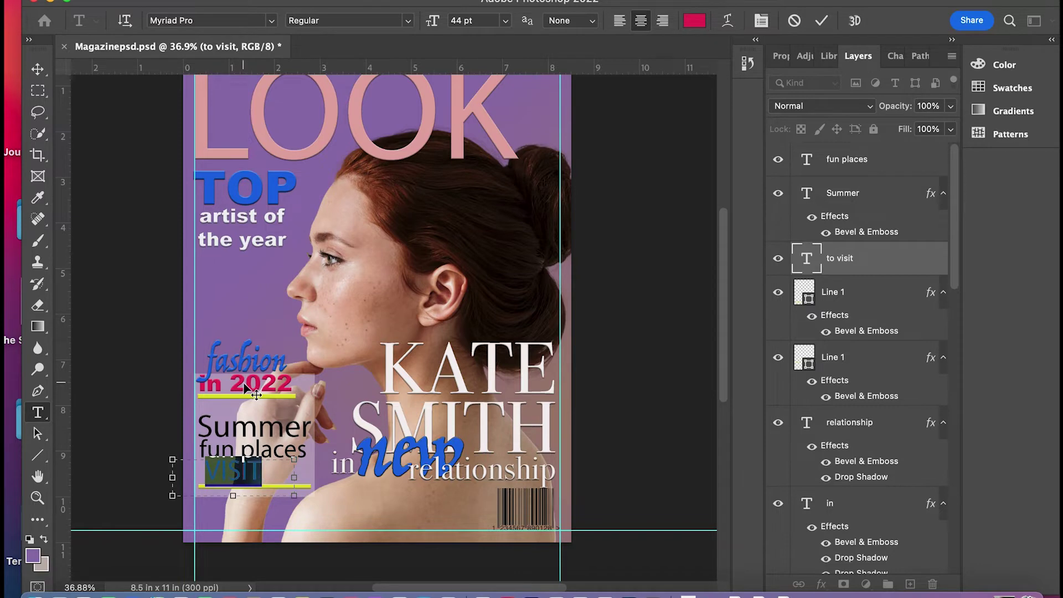
left_click(210, 21)
left_click(38, 69)
left_click_drag(271, 476, 302, 475)
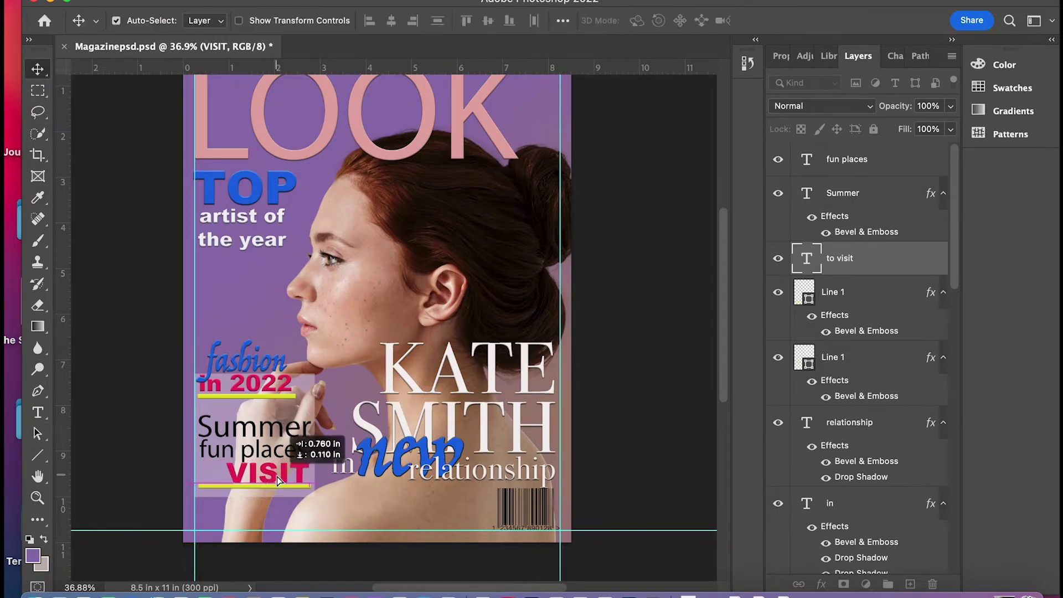
Draw a trial text box at the bottom left, then delete that layer.
left_click(38, 412)
left_click_drag(144, 492, 209, 537)
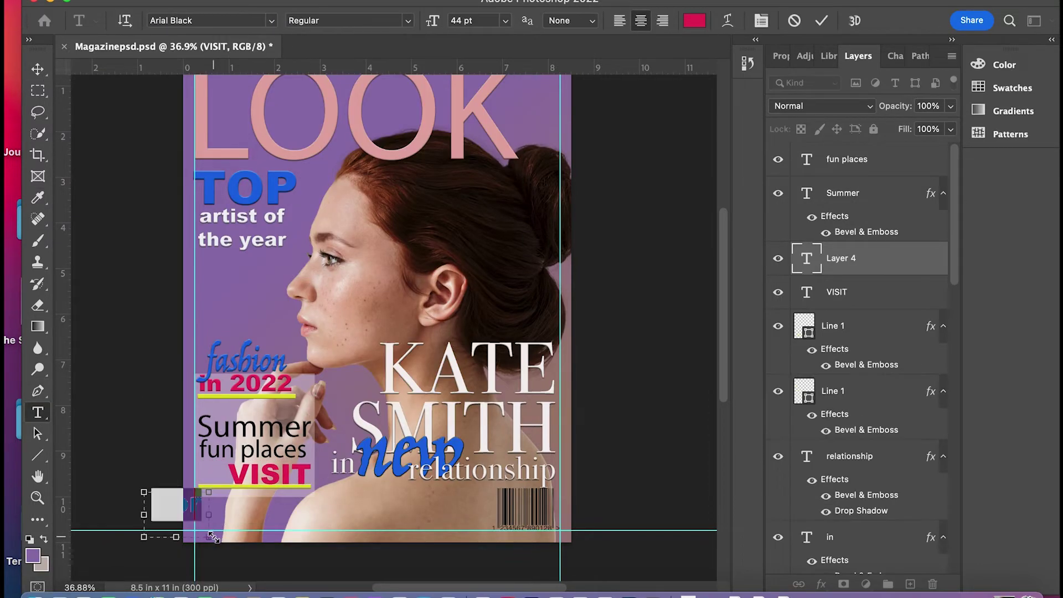
left_click(210, 20)
left_click(37, 69)
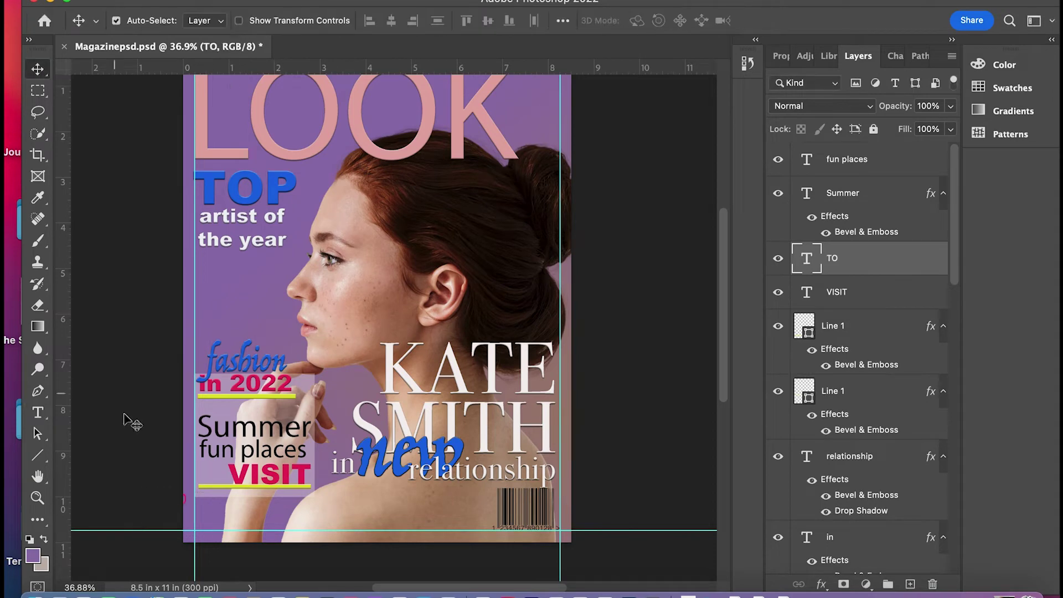
key("Delete")
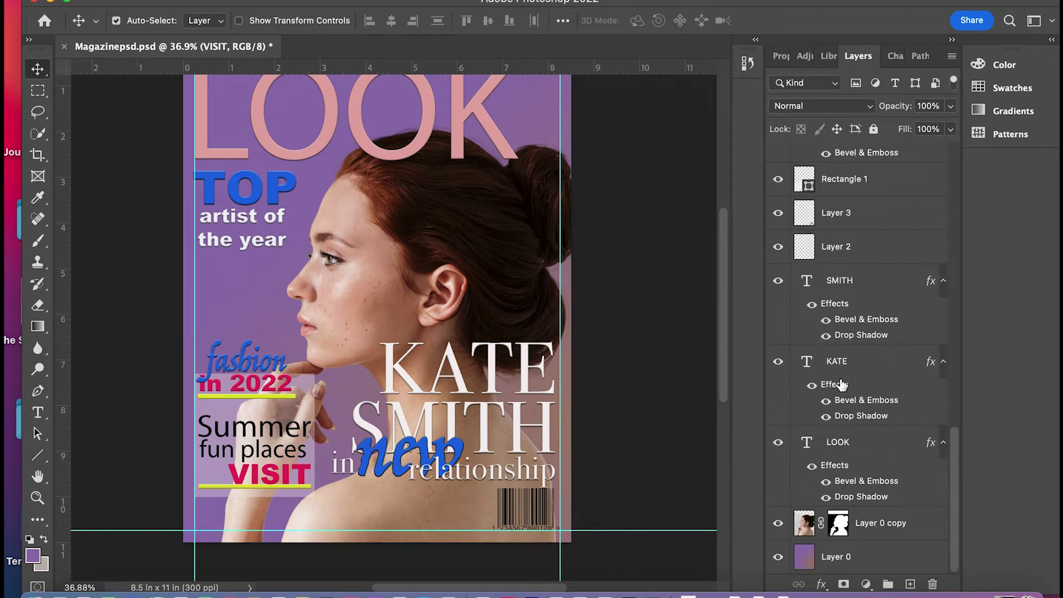
Add a 'TO' text layer in Myriad Pro and move it in front of VISIT.
key("t")
left_click_drag(192, 291, 255, 323)
type("TO")
left_click(271, 21)
left_click(252, 87)
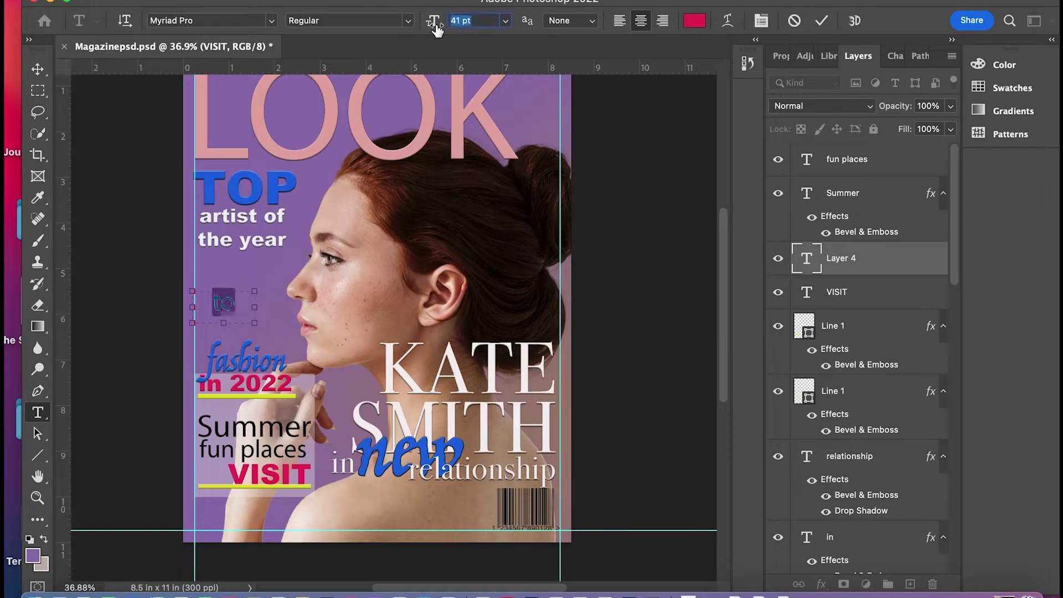
left_click(38, 69)
left_click_drag(224, 303, 219, 475)
Position the word 'to' beside VISIT and colour it black.
double_click(806, 159)
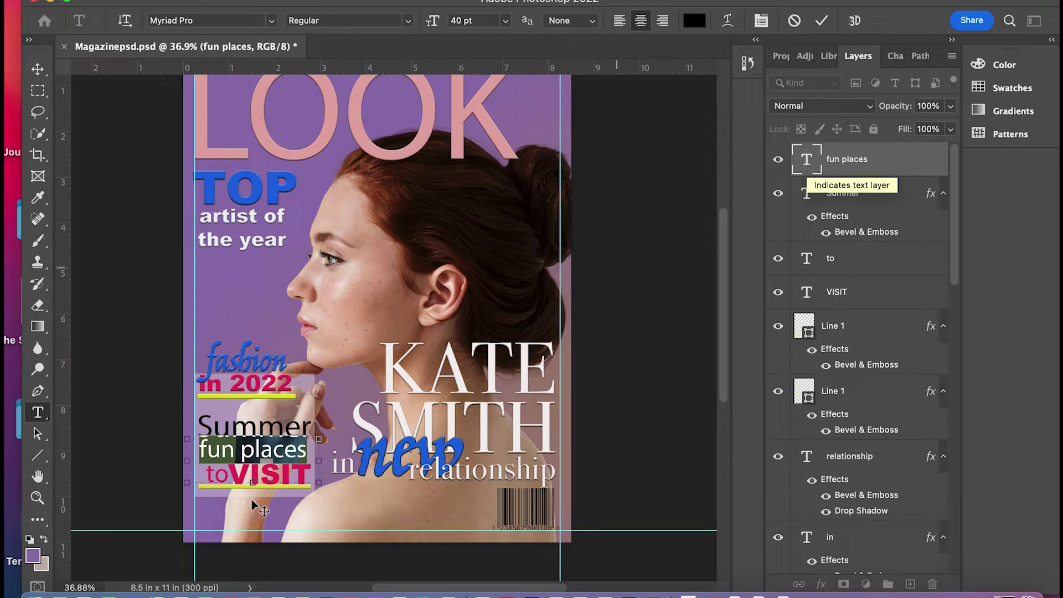
double_click(806, 258)
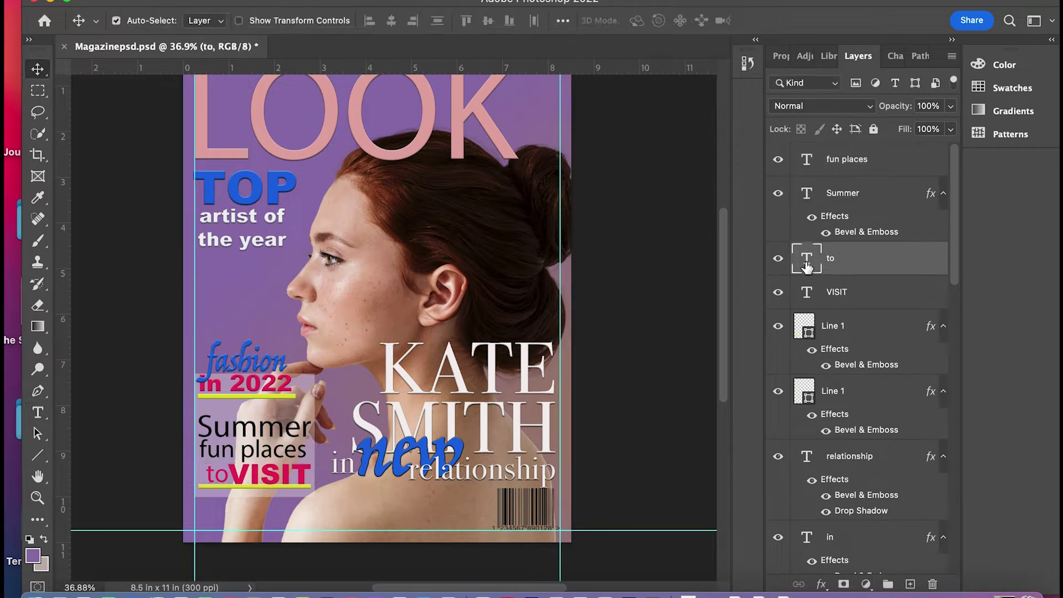
left_click(38, 68)
left_click_drag(213, 480, 219, 481)
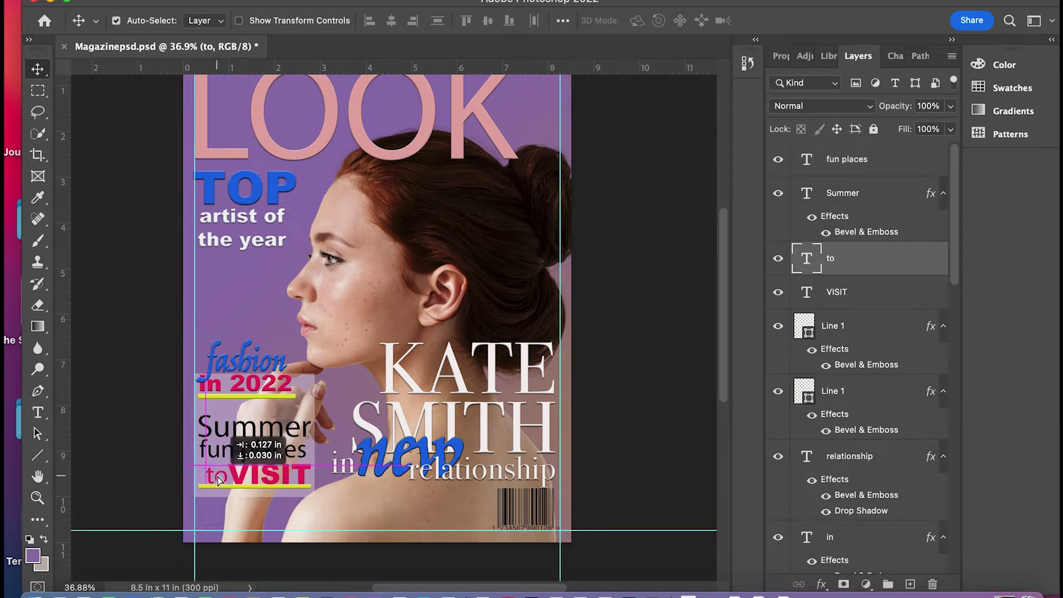
double_click(807, 258)
left_click(695, 21)
left_click(990, 148)
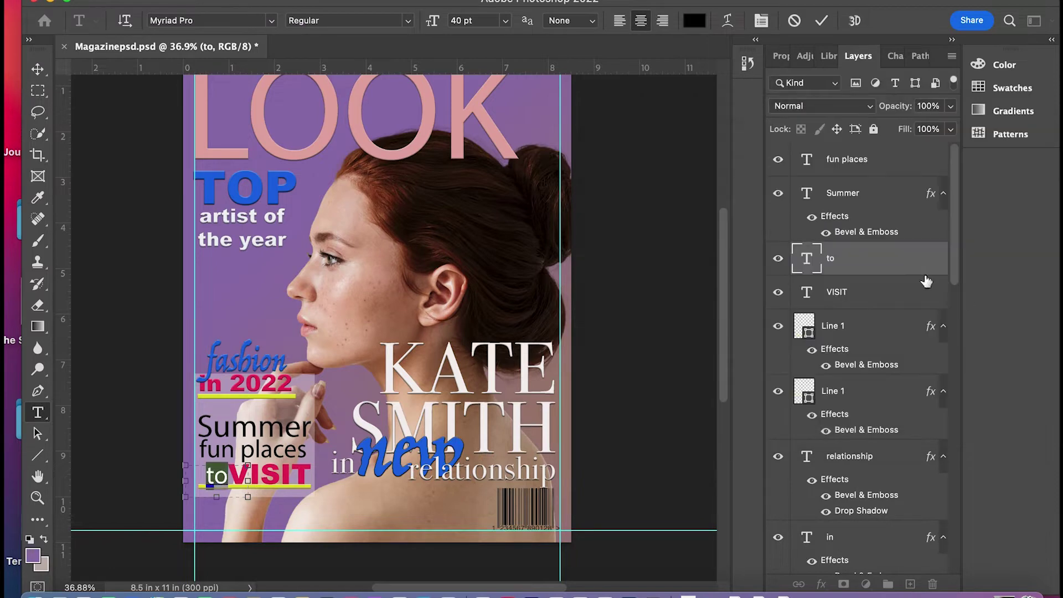
left_click(916, 260)
Give 'to' a Bevel & Emboss style and nudge it slightly left against VISIT.
double_click(916, 260)
left_click(949, 224)
left_click(890, 326)
double_click(890, 327)
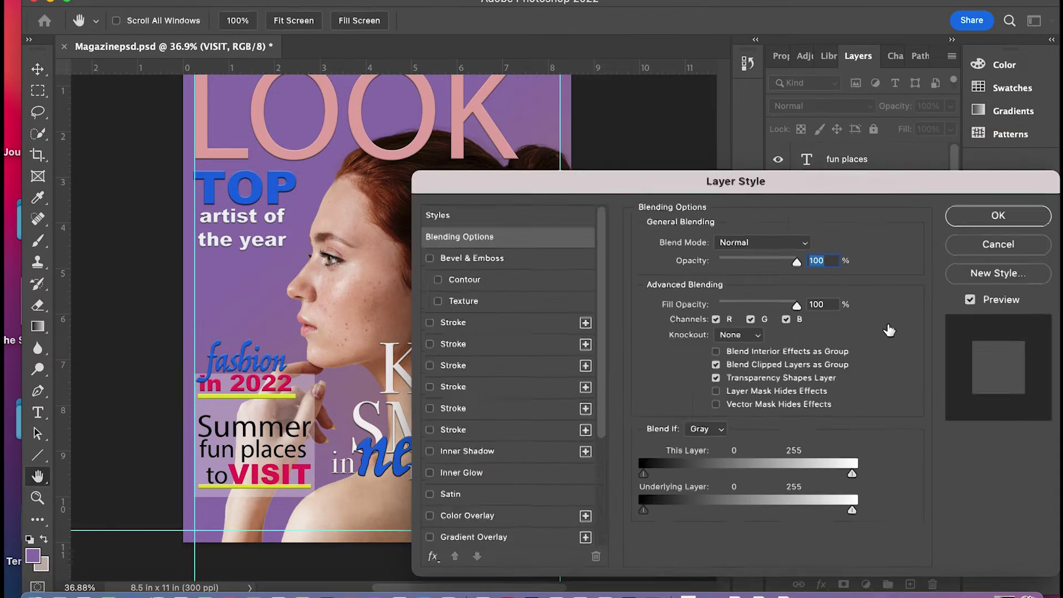
left_click(1003, 215)
left_click_drag(219, 477, 211, 477)
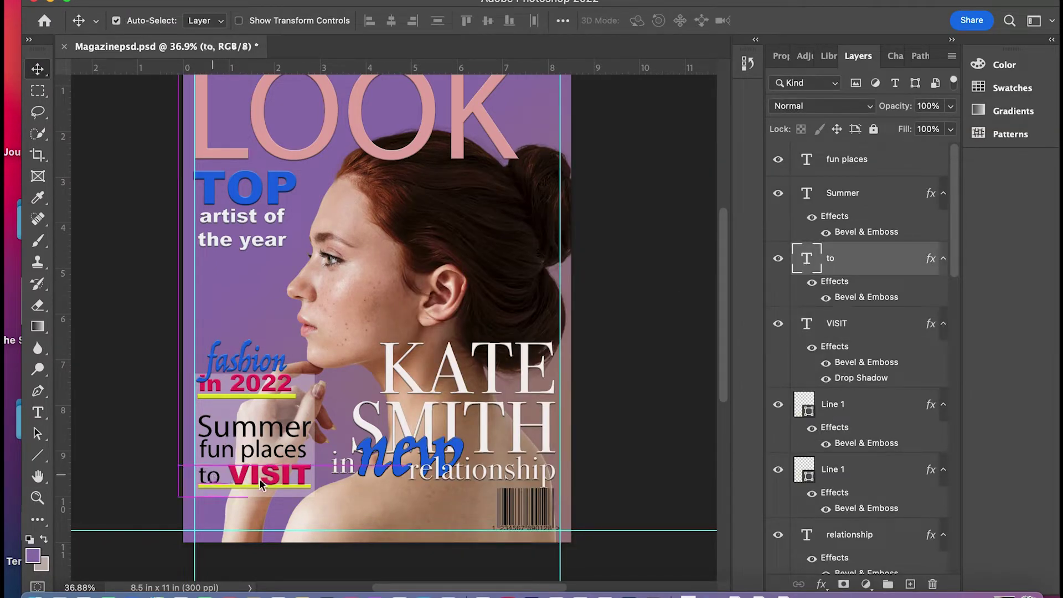
double_click(267, 478)
key("Escape")
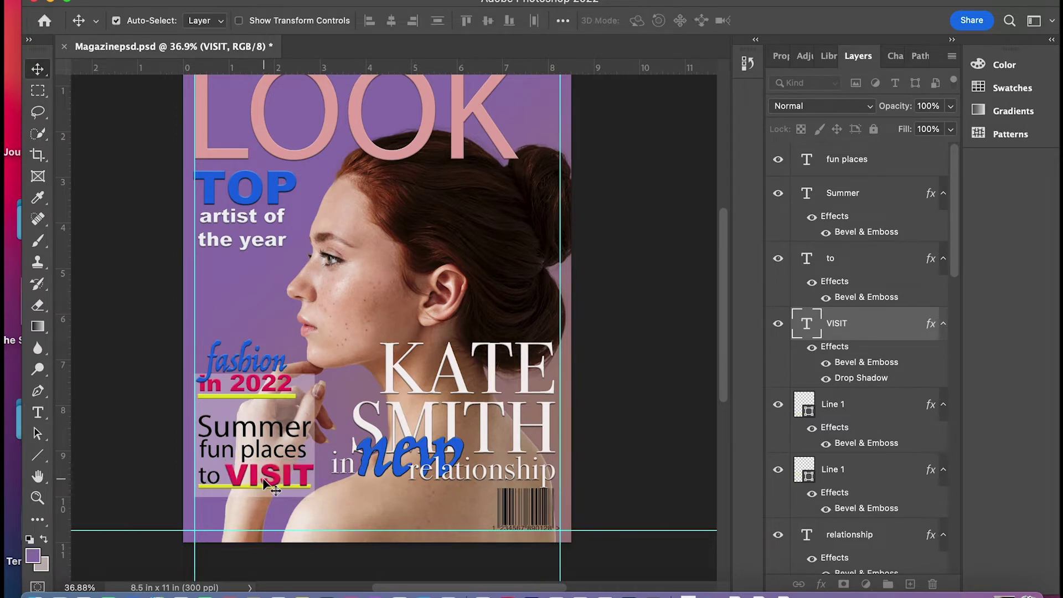
left_click(327, 510)
left_click(306, 493)
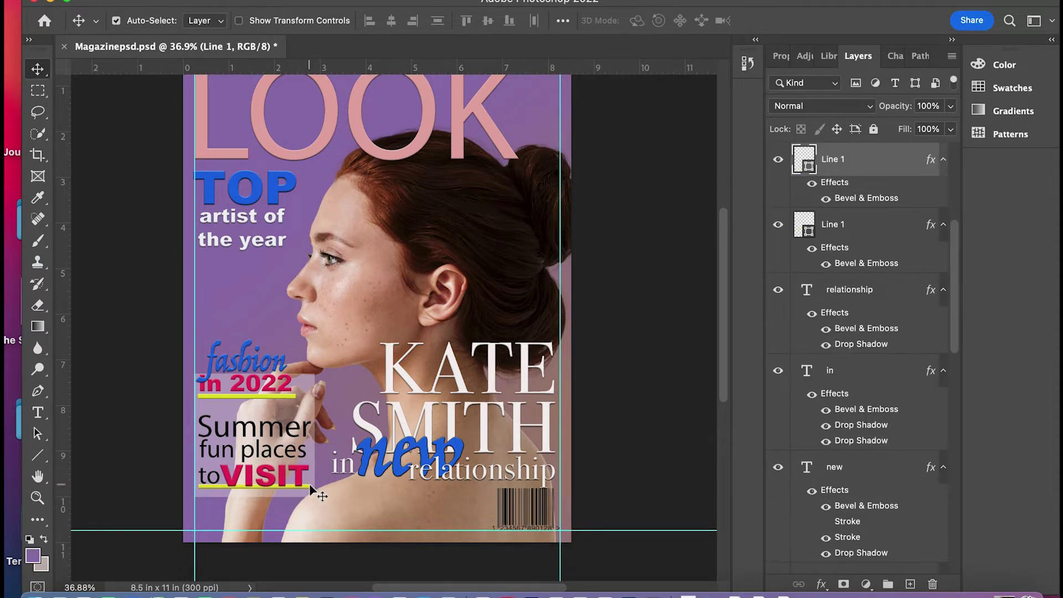
Free Transform the underline beneath 'to VISIT' to make it thicker and slightly shorter.
key("ctrl+t")
left_click_drag(311, 488, 307, 491)
scroll(398, 332, "up", 5)
scroll(702, 357, "up", 2)
scroll(709, 410, "down", 1)
left_click_drag(302, 447, 295, 450)
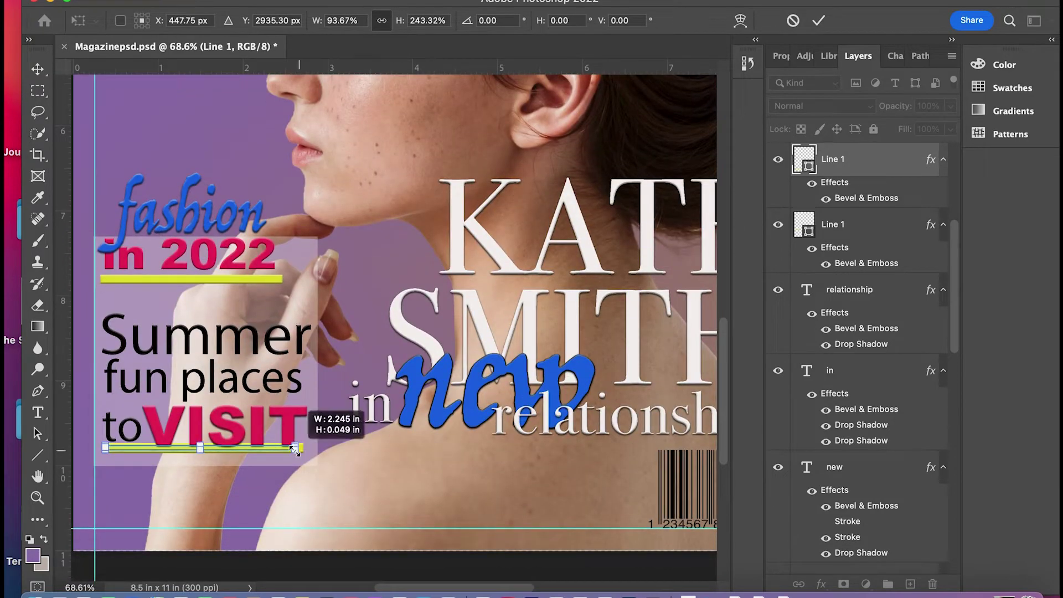
key("Return")
left_click(339, 489)
Move the word 'to' up and right, next to VISIT.
left_click(128, 438)
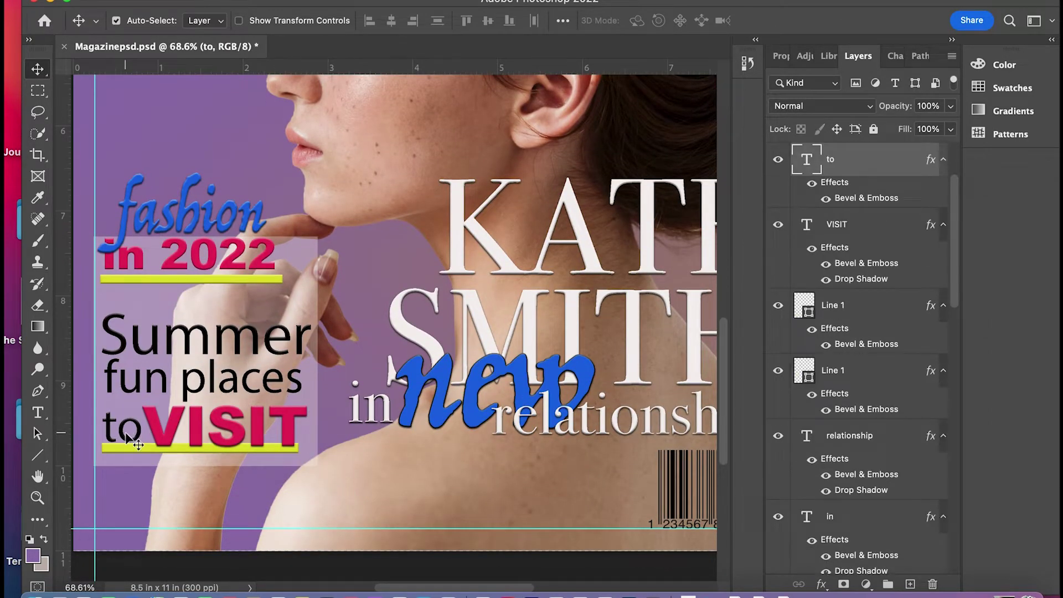
left_click_drag(128, 424, 145, 425)
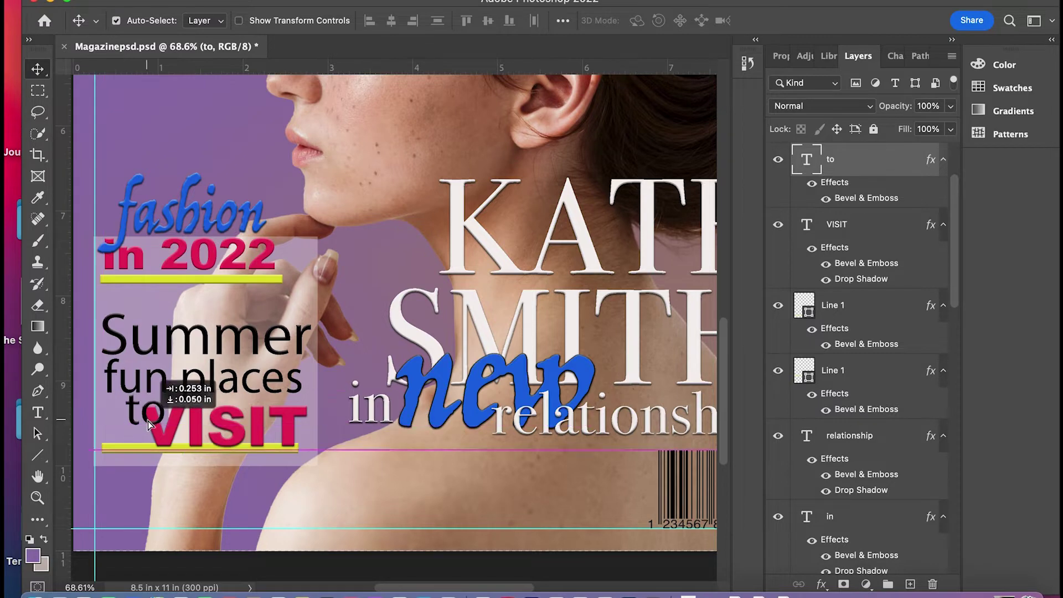
left_click(339, 476)
scroll(339, 476, "down", 3, "alt")
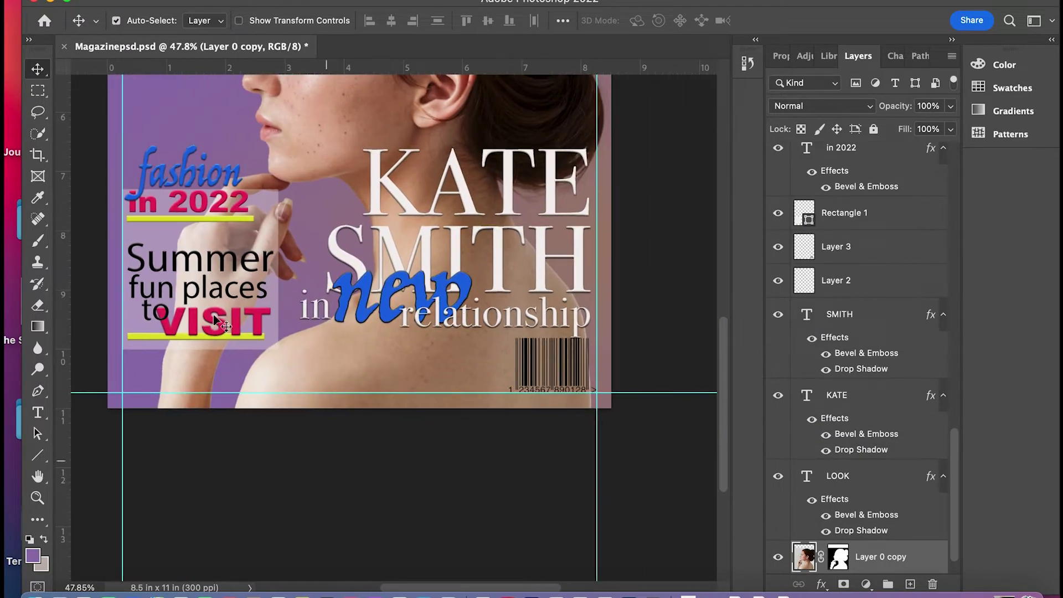
scroll(189, 227, "up", 2)
Lower the top edge of the translucent box behind the Summer cover lines.
left_click(266, 271)
key("ctrl+t")
left_click_drag(199, 251, 199, 297)
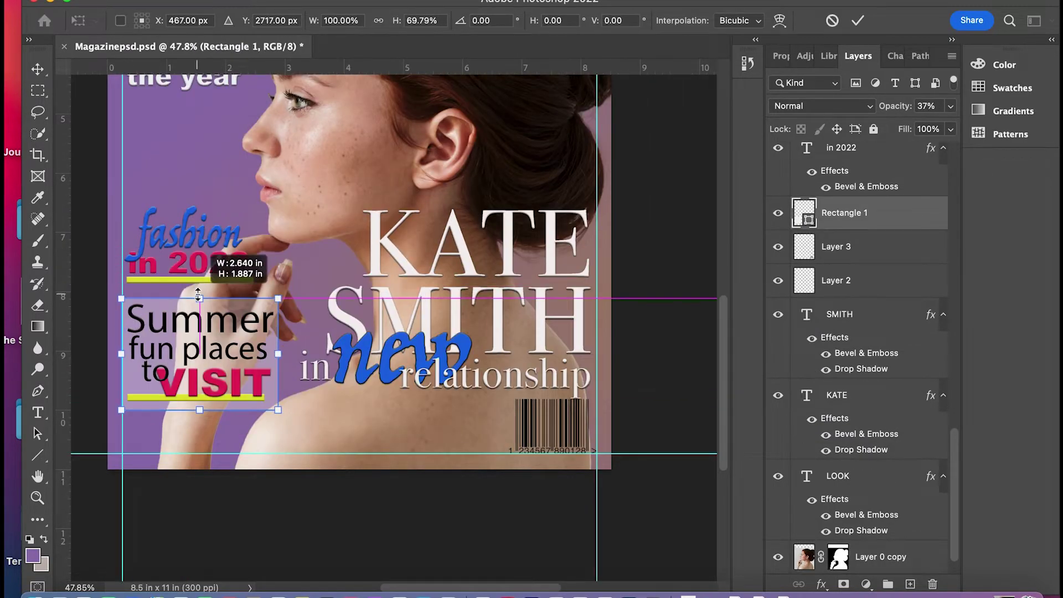
key("Return")
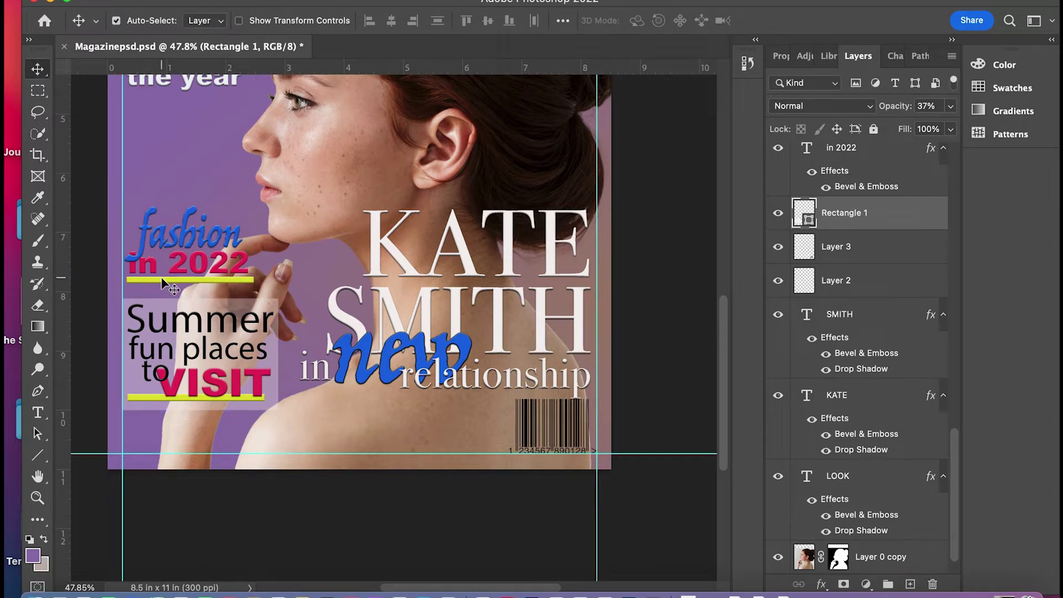
left_click(172, 279)
left_click(778, 160)
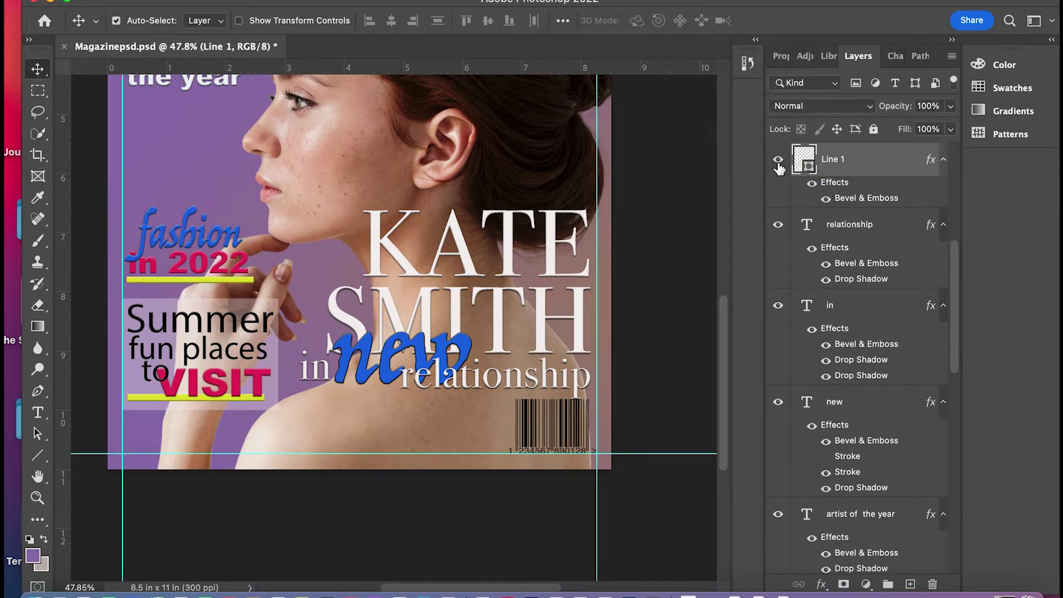
scroll(636, 272, "down", 1)
scroll(636, 271, "down", 2)
Reposition the 'fashion in 2022' block directly above the Summer cover lines.
left_click(191, 305)
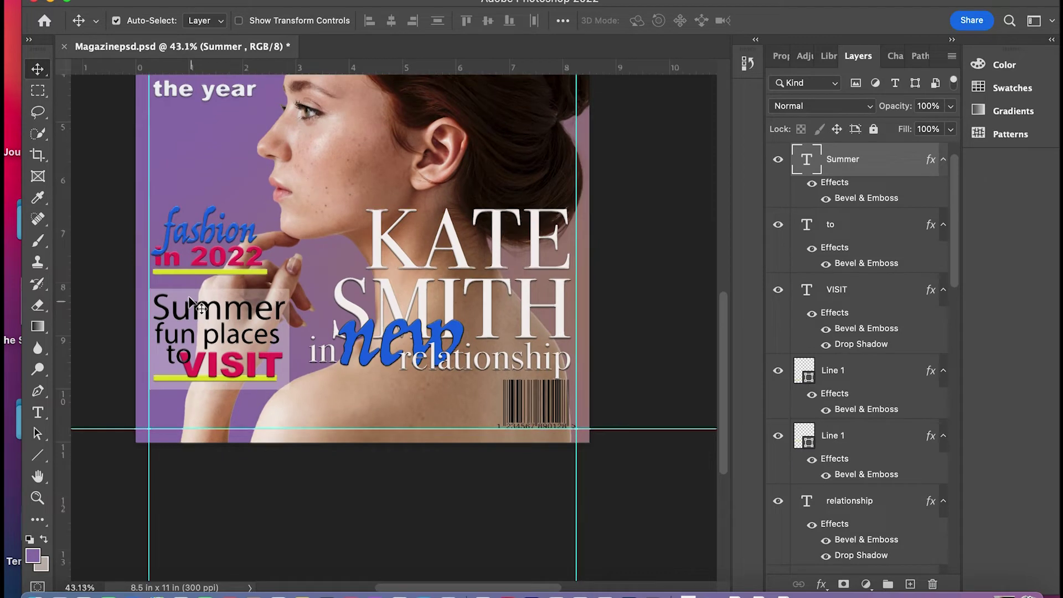
scroll(191, 304, "down", 1)
scroll(191, 305, "up", 5)
left_click(188, 407)
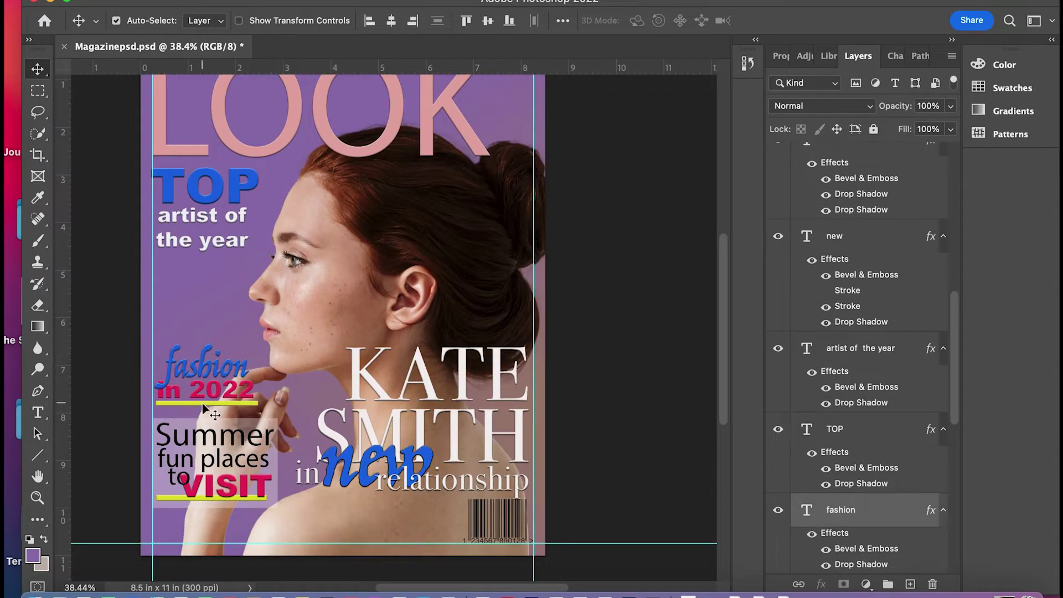
mouse_move(194, 364)
left_mouse_down()
mouse_move(190, 319)
mouse_move(192, 371)
left_mouse_up()
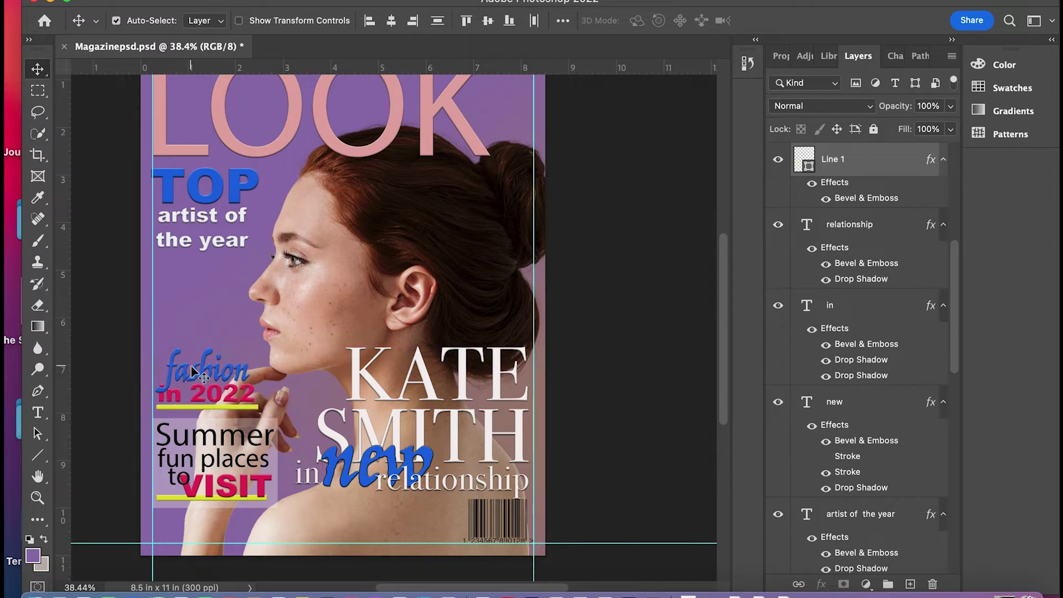
left_click_drag(192, 371, 193, 373)
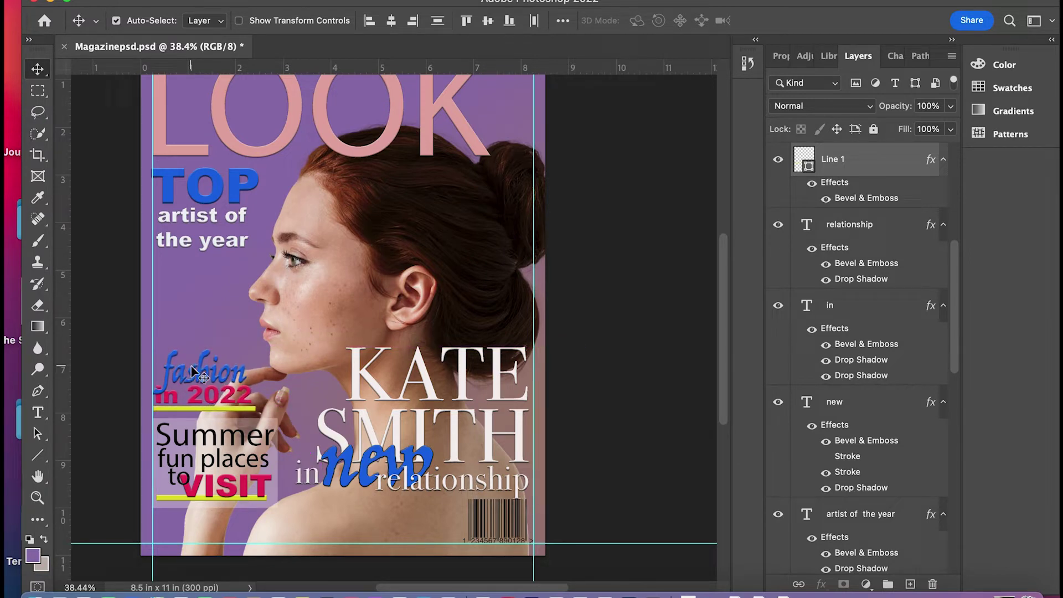
left_click(640, 293)
left_click(403, 272)
left_click(642, 320)
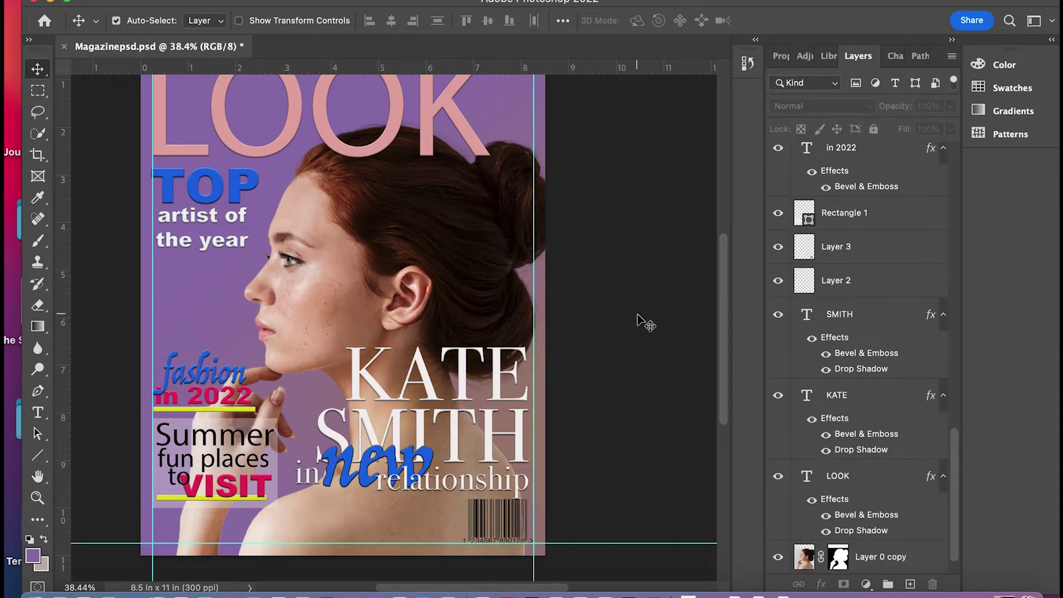
scroll(638, 320, "up", 1)
scroll(643, 313, "down", 1)
scroll(658, 304, "up", 2)
scroll(654, 304, "up", 1)
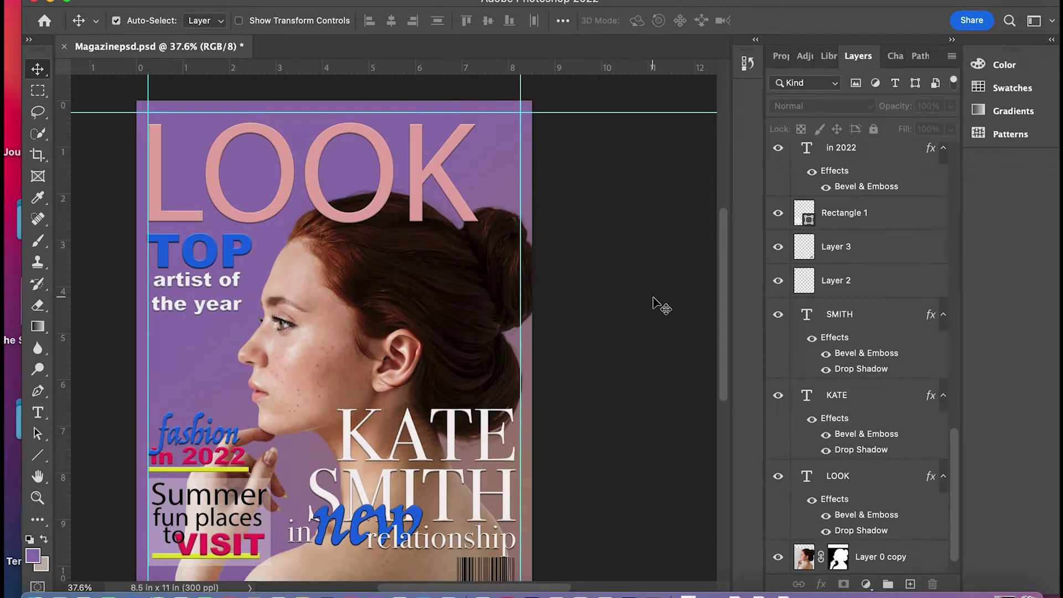
Nudge the LOOK masthead down slightly, undoing an accidental deletion of its OK letters.
left_click_drag(227, 213, 230, 218)
left_click(197, 190)
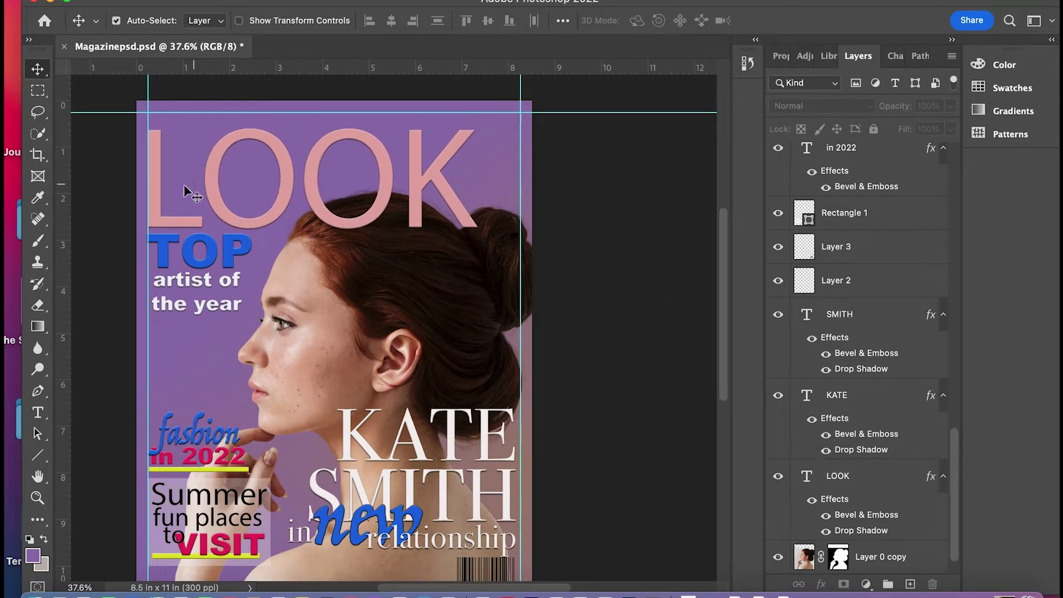
key("t")
left_click_drag(298, 177, 481, 178)
key("BackSpace")
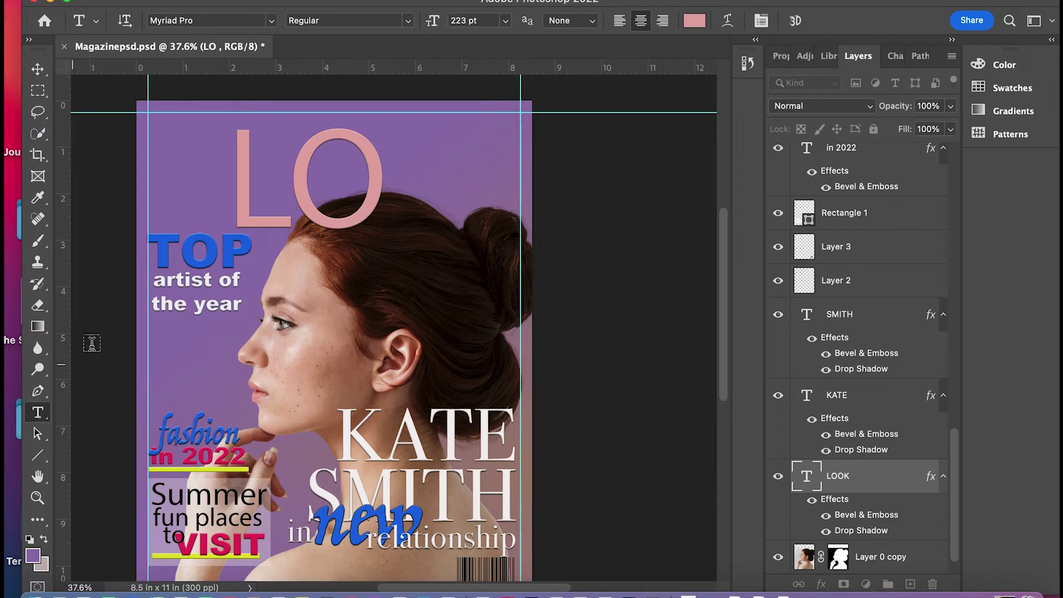
left_click_drag(302, 359, 270, 345)
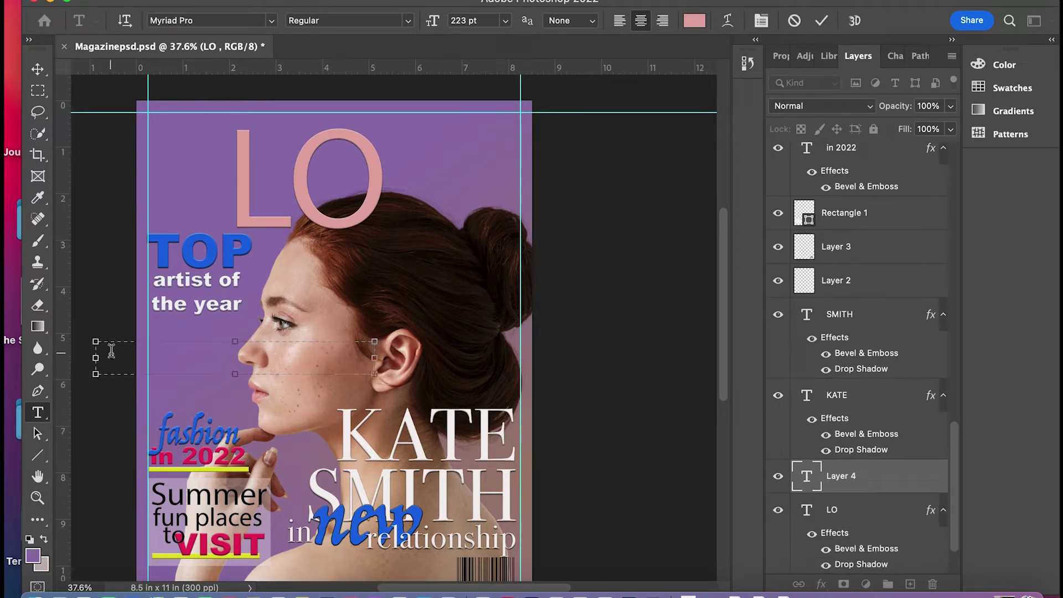
key("ctrl+z")
key("ctrl+z")
Paste the 'Who is the new…' question into a new paragraph box in Andale Mono 38 pt.
left_click_drag(96, 354, 335, 389)
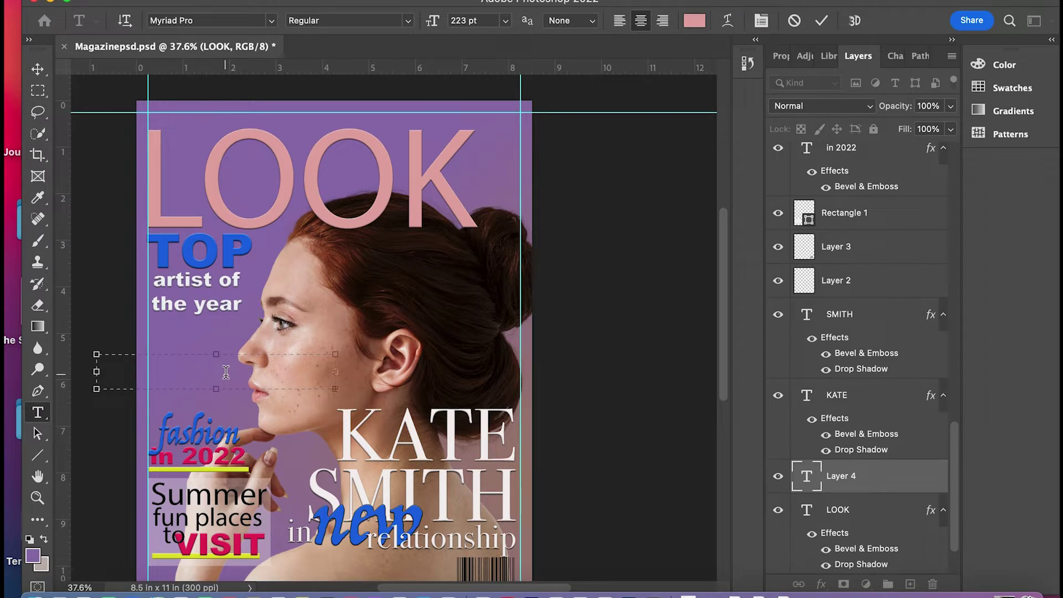
key("super+v")
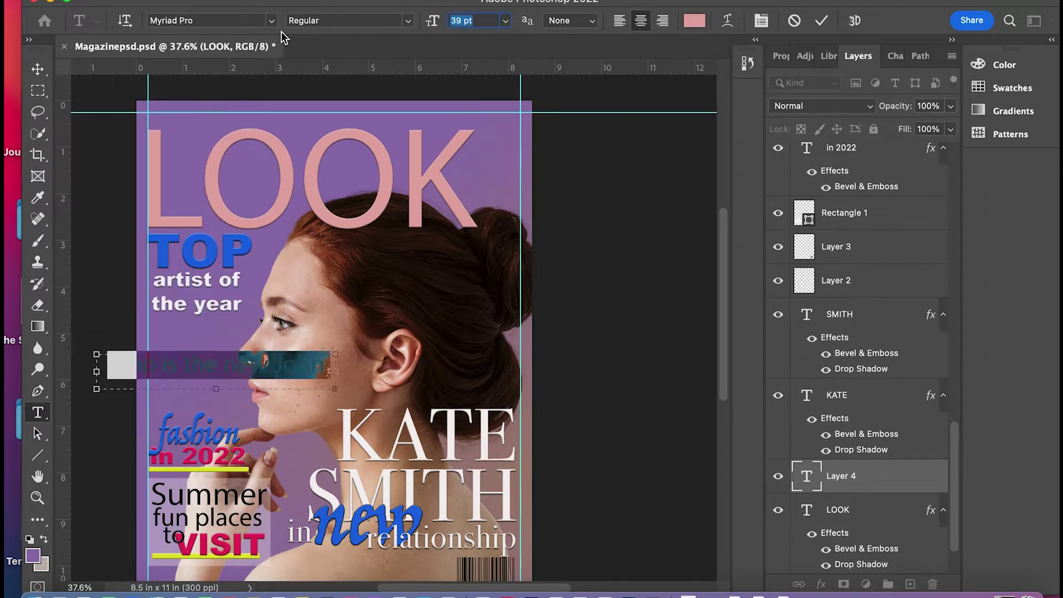
left_click(272, 21)
left_click(449, 338)
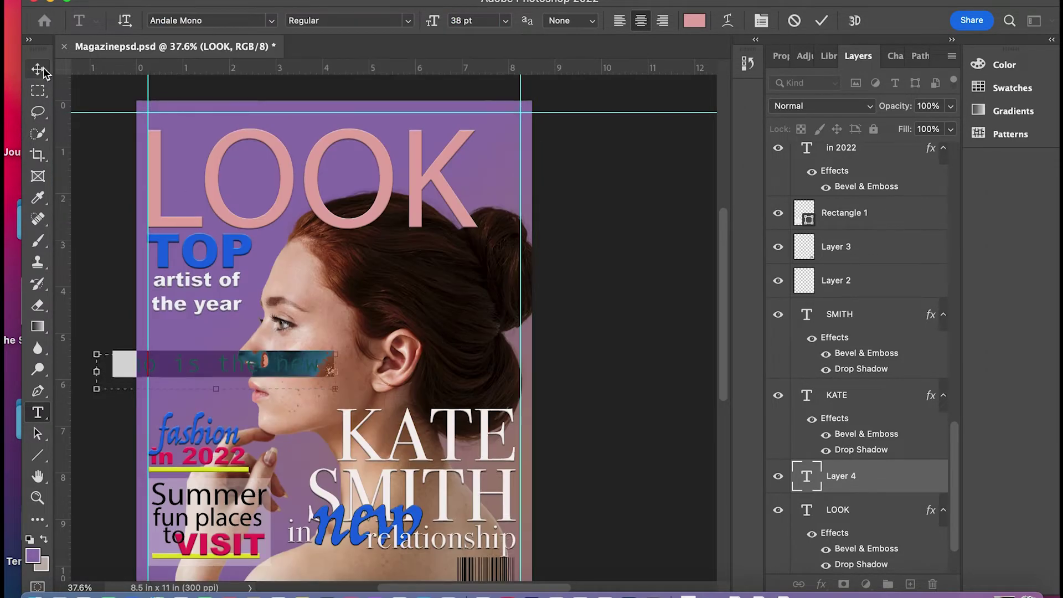
Colour the question blue sampled from TOP and move it to the top of the cover.
left_click(694, 20)
left_click(215, 252)
left_click(990, 148)
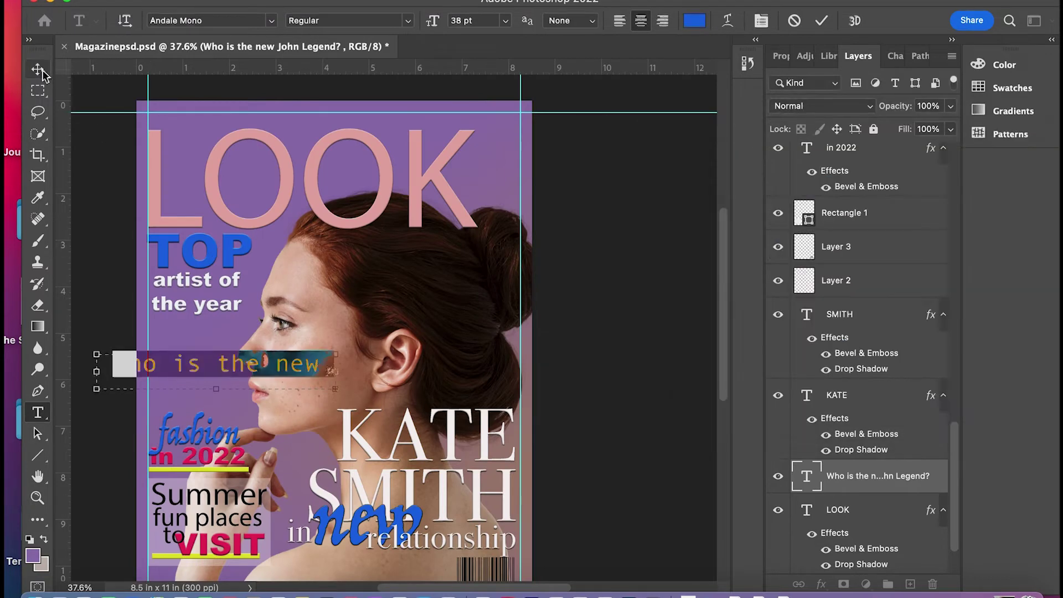
key("v")
left_click_drag(183, 374, 340, 127)
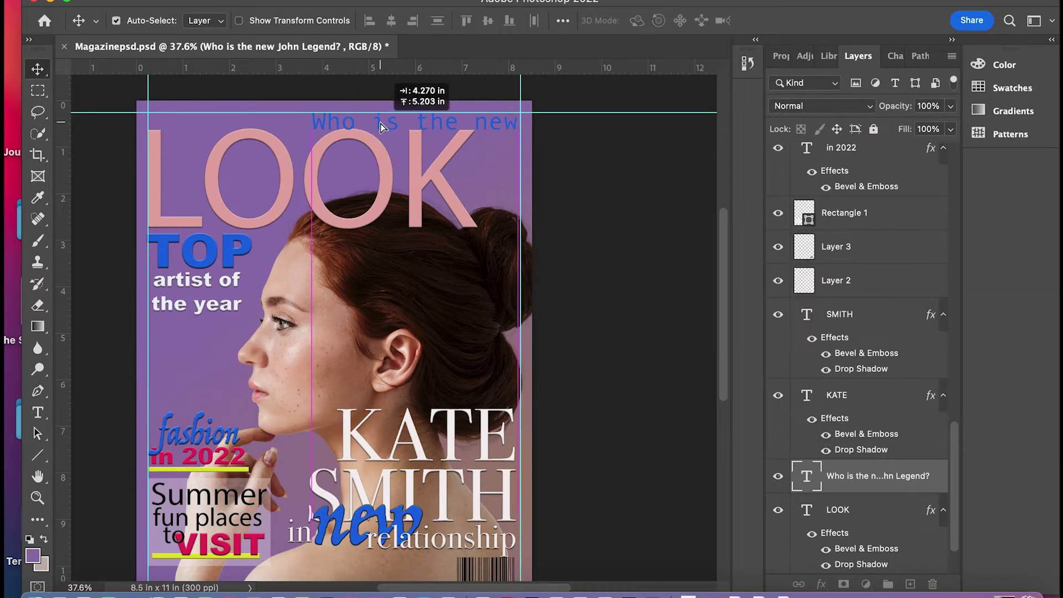
Widen the question box, delete its last words, and colour VOICE pink.
left_click_drag(340, 128, 313, 125)
double_click(325, 124)
left_click_drag(555, 147, 581, 147)
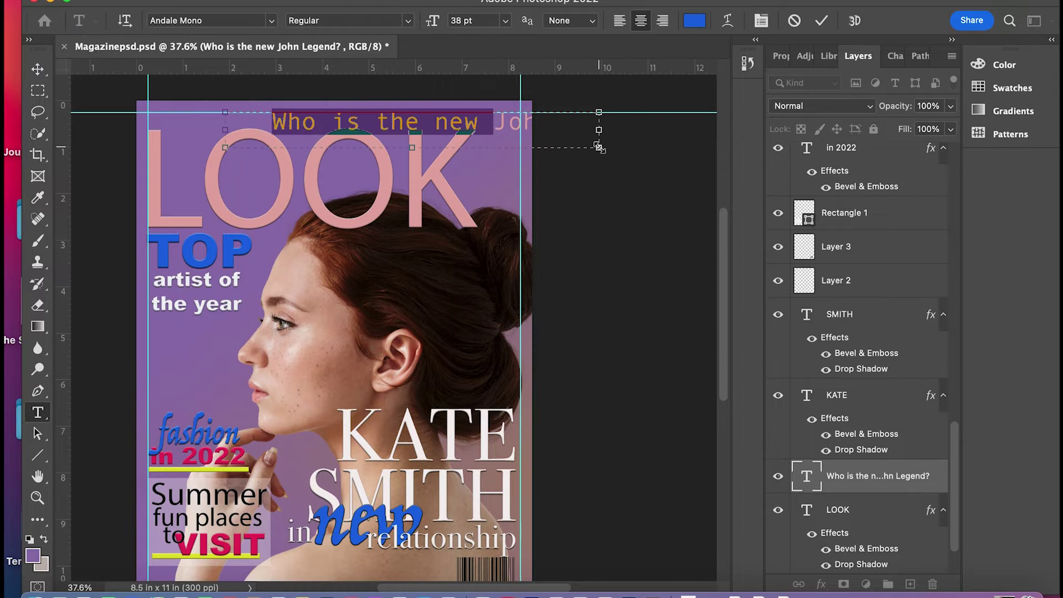
left_click_drag(434, 123, 549, 137)
key("BackSpace")
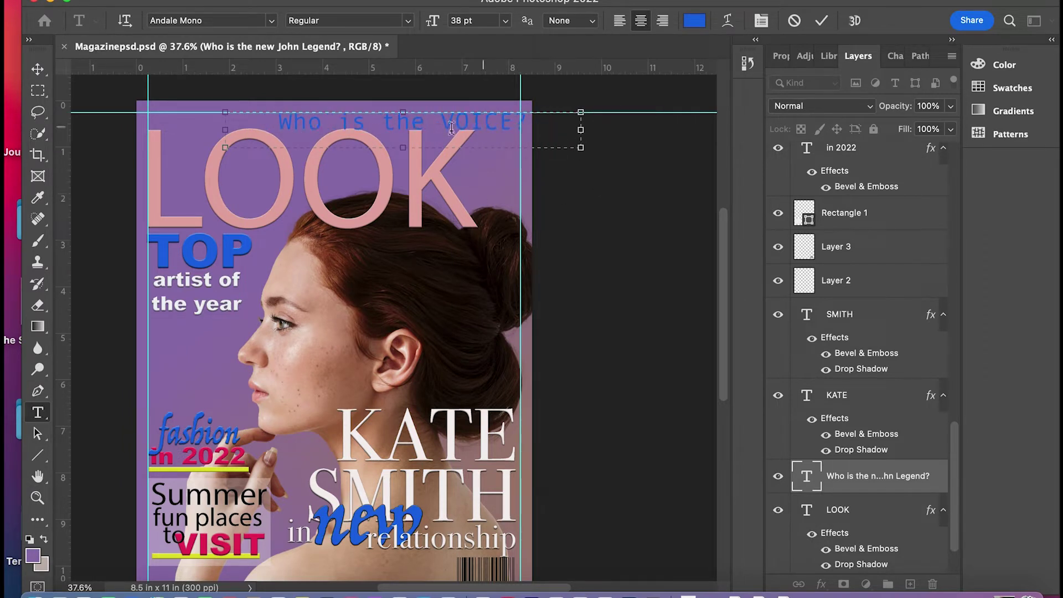
left_click(695, 20)
left_click(790, 176)
left_click(985, 144)
left_click(38, 68)
Add '??' to the question line and reposition it at the top of the cover.
mouse_move(309, 132)
left_mouse_down()
mouse_move(296, 134)
mouse_move(388, 135)
left_mouse_up()
double_click(388, 135)
type("??")
key("Escape")
mouse_move(305, 129)
left_mouse_down()
mouse_move(282, 129)
mouse_move(200, 179)
left_mouse_up()
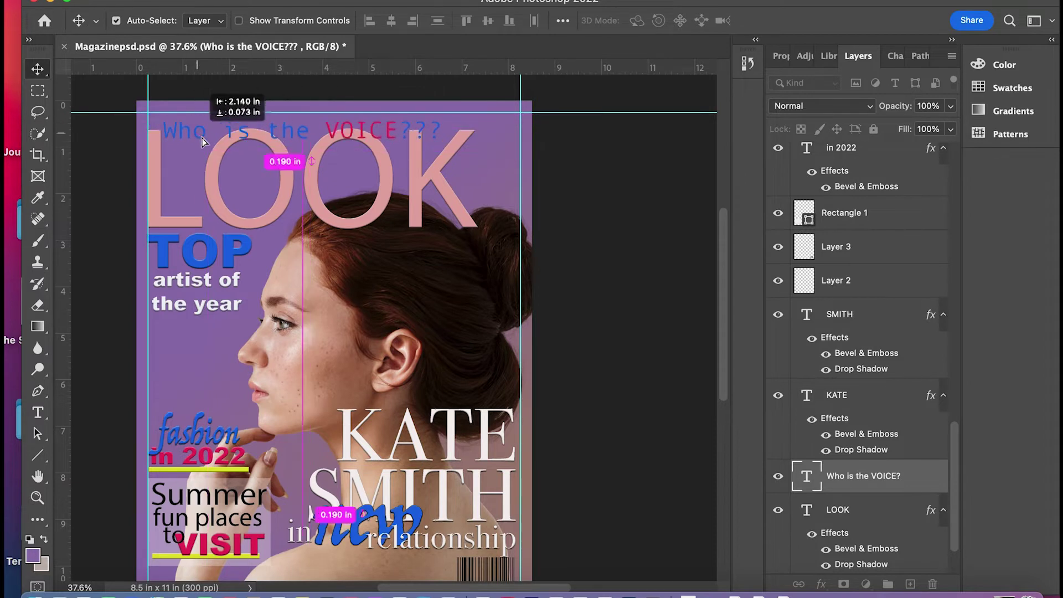
left_click_drag(201, 179, 278, 129)
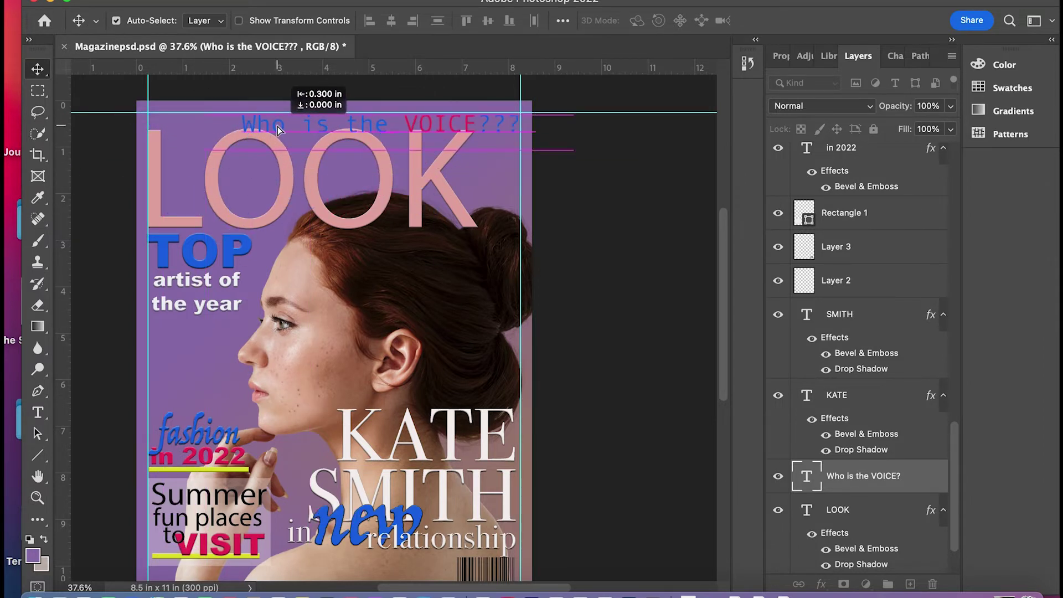
Delete the '???' from VOICE and select 'Who is' for removal.
left_click(37, 412)
left_click_drag(405, 124, 524, 124)
left_click(523, 124)
key("BackSpace")
key("BackSpace")
key("BackSpace")
mouse_move(409, 124)
left_mouse_down()
mouse_move(264, 125)
mouse_move(499, 124)
left_mouse_up()
left_click(371, 122)
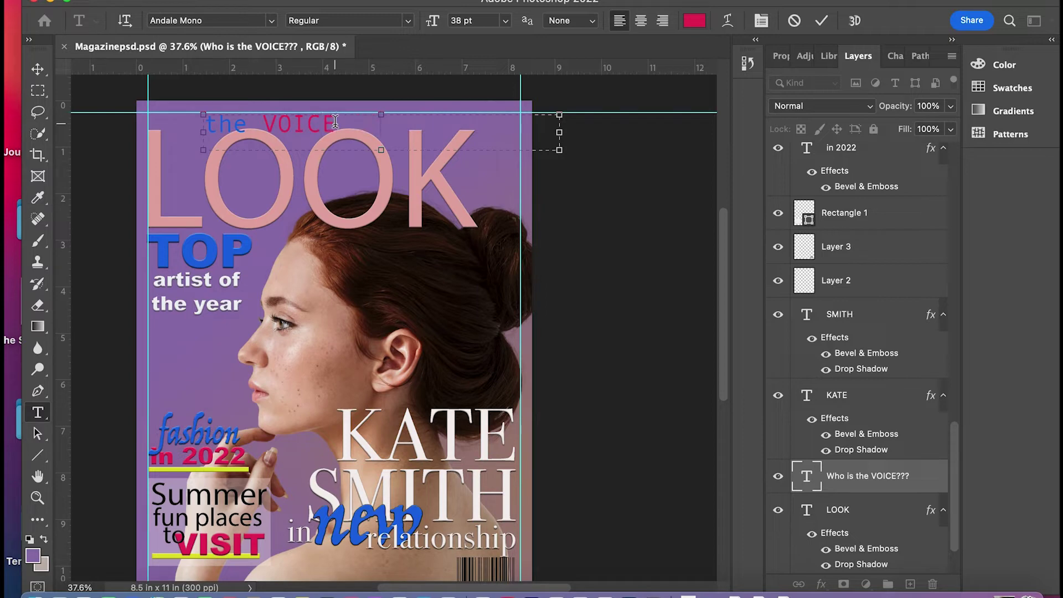
Recolour the line blue, make it read 'the new', and move it toward the top right.
left_click(695, 20)
left_click(840, 178)
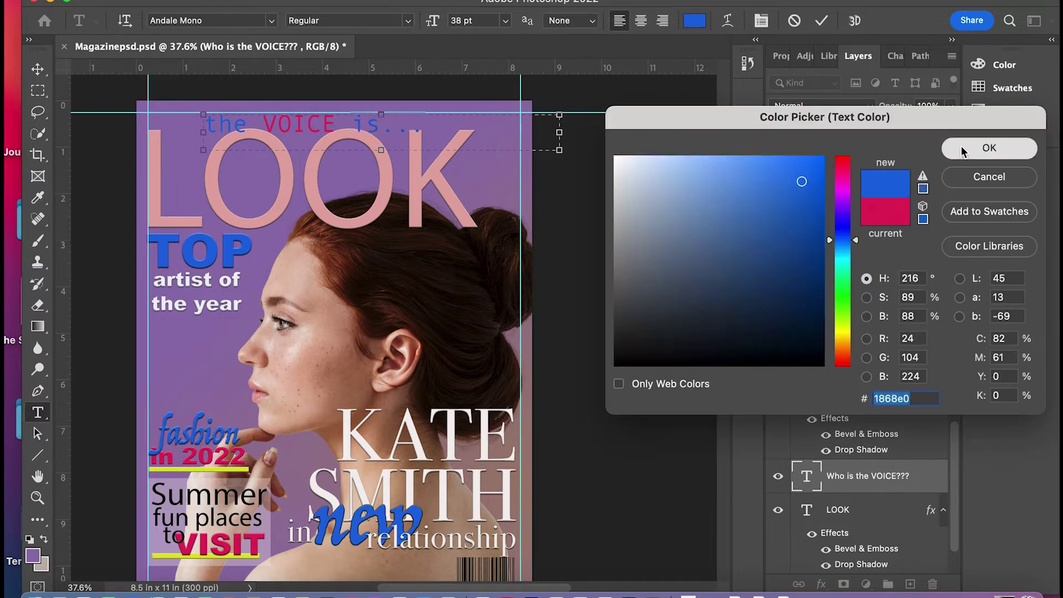
left_click(988, 144)
left_click(38, 69)
mouse_move(293, 126)
left_mouse_down()
mouse_move(471, 126)
mouse_move(453, 126)
left_mouse_up()
left_click(38, 412)
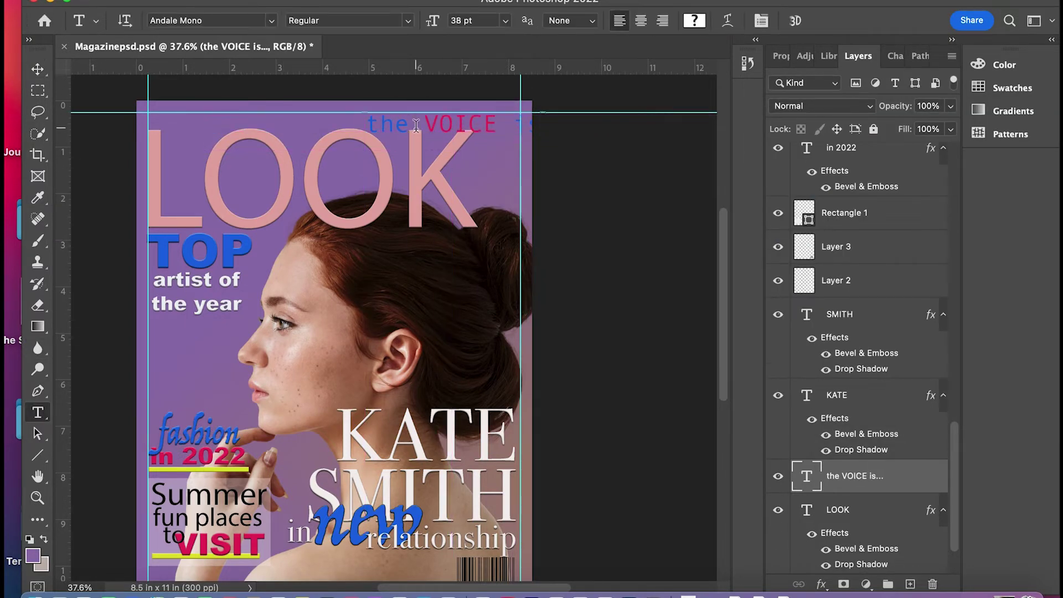
left_click(438, 124)
type("new")
left_click_drag(521, 167, 543, 176)
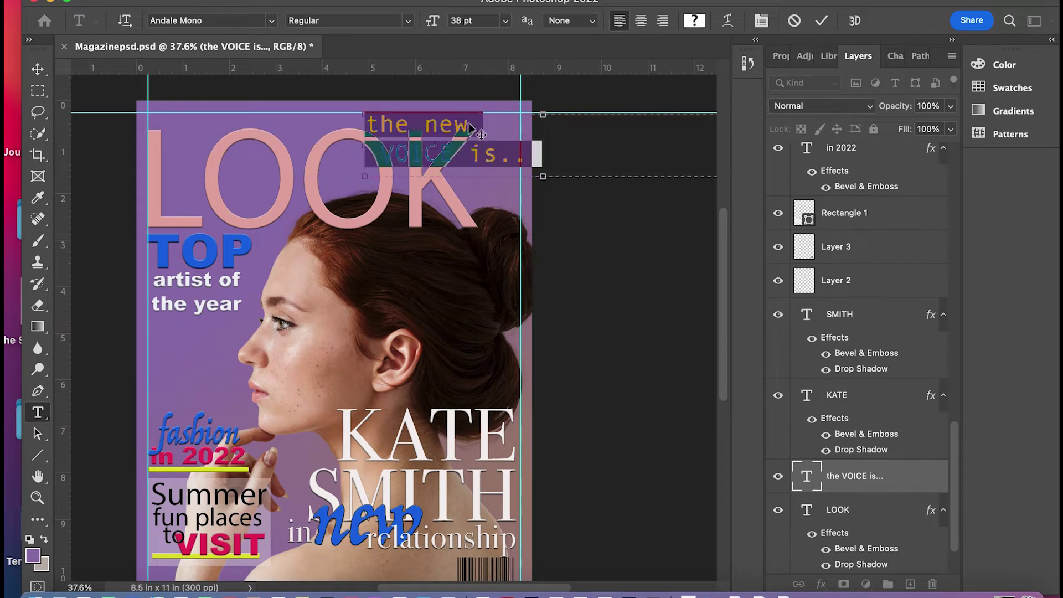
left_click(37, 69)
left_click_drag(392, 126, 433, 129)
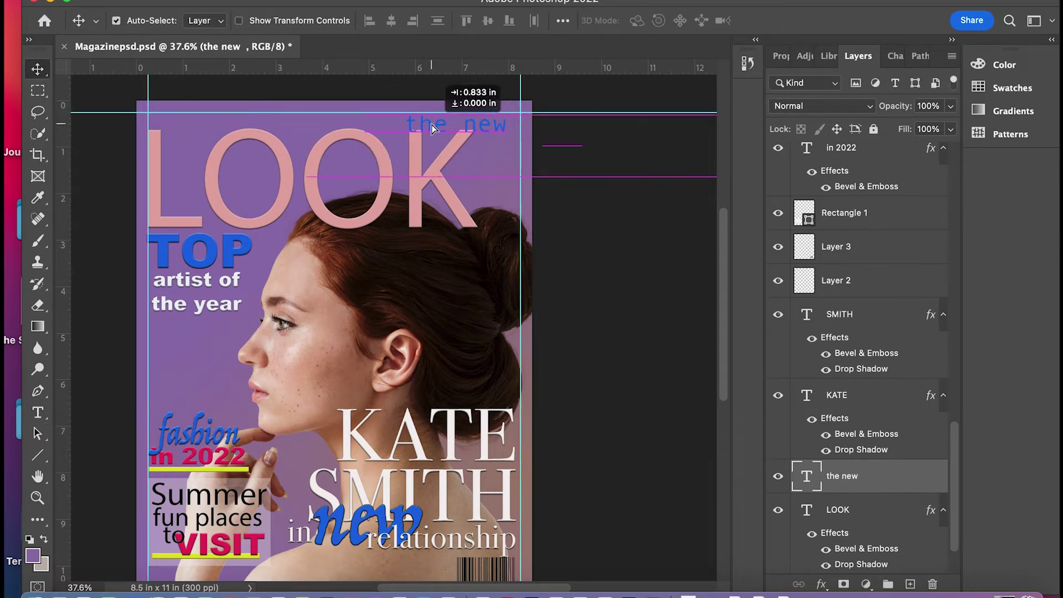
Split 'VOICE is...' into its own text layer at the top right beside 'the new'.
left_click(37, 412)
left_click_drag(108, 343, 253, 389)
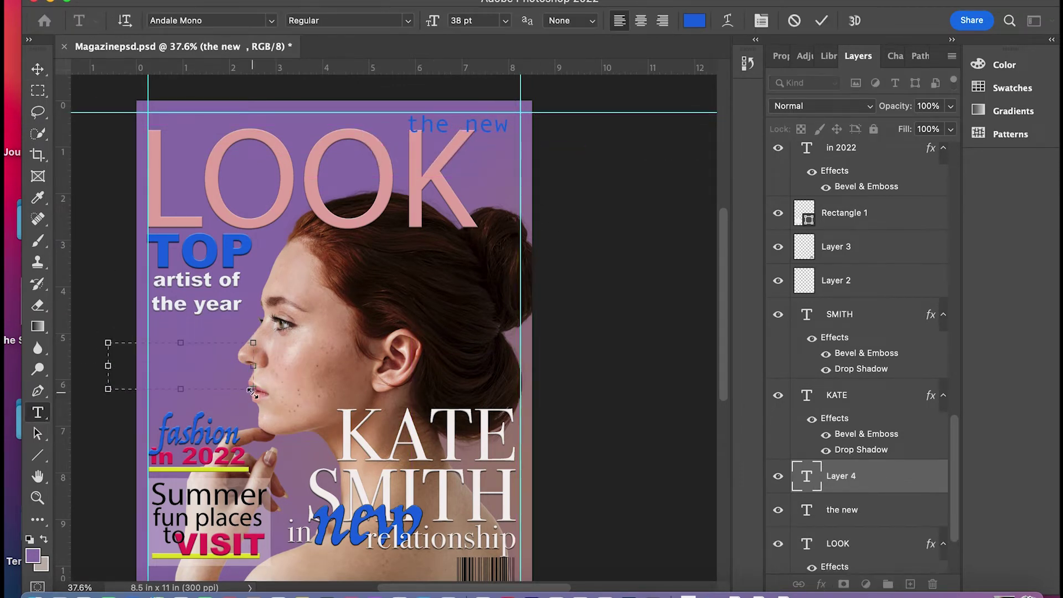
left_click(38, 69)
left_click_drag(161, 355, 493, 144)
double_click(498, 118)
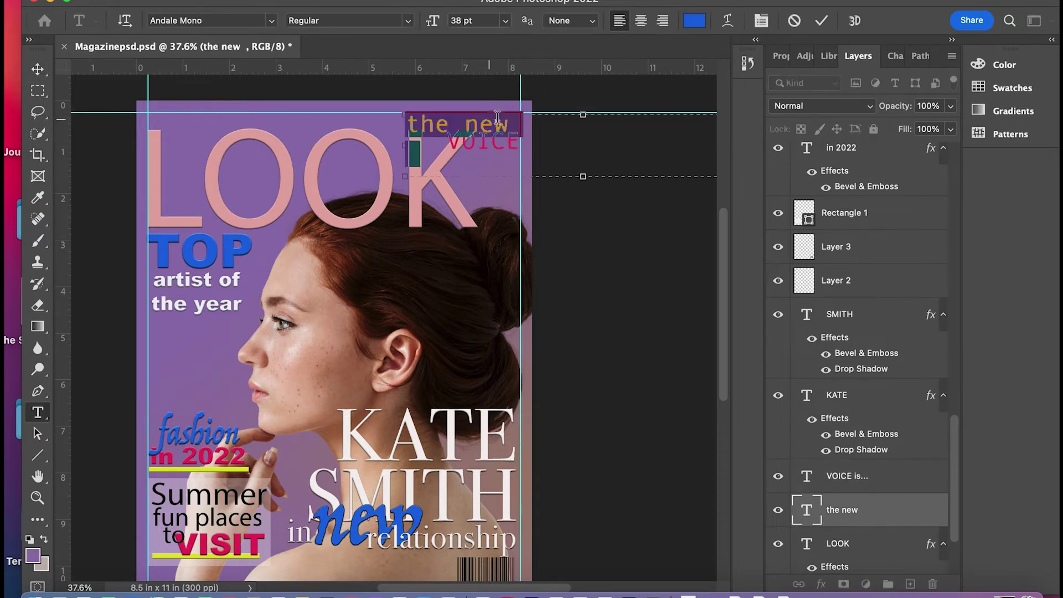
left_click(38, 68)
left_click_drag(459, 125, 474, 125)
left_click(498, 149)
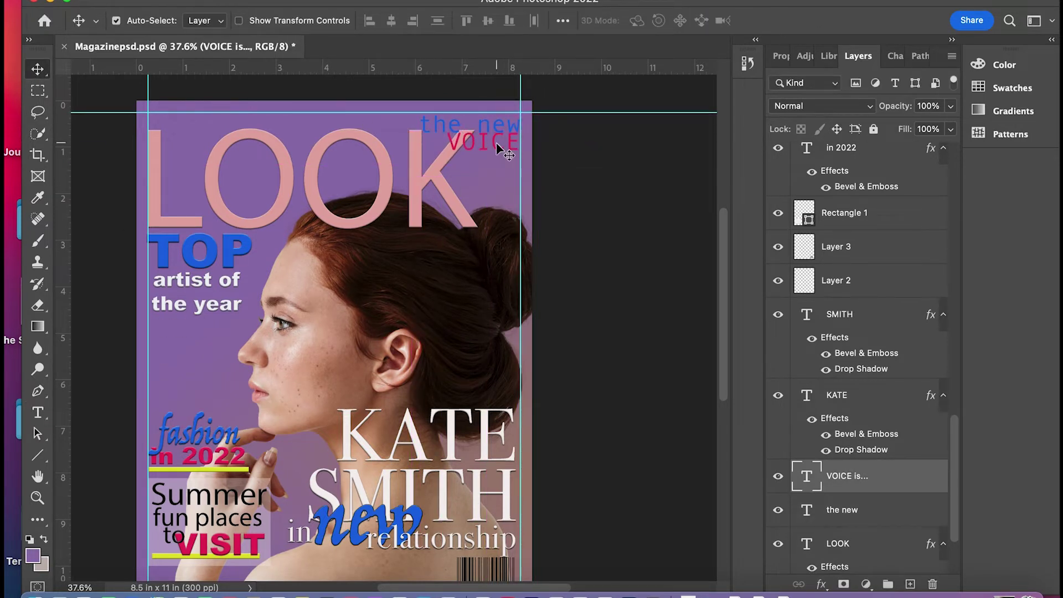
Create a separate blue 'is...' text layer and place it under VOICE.
left_click(38, 413)
left_click_drag(122, 330, 185, 374)
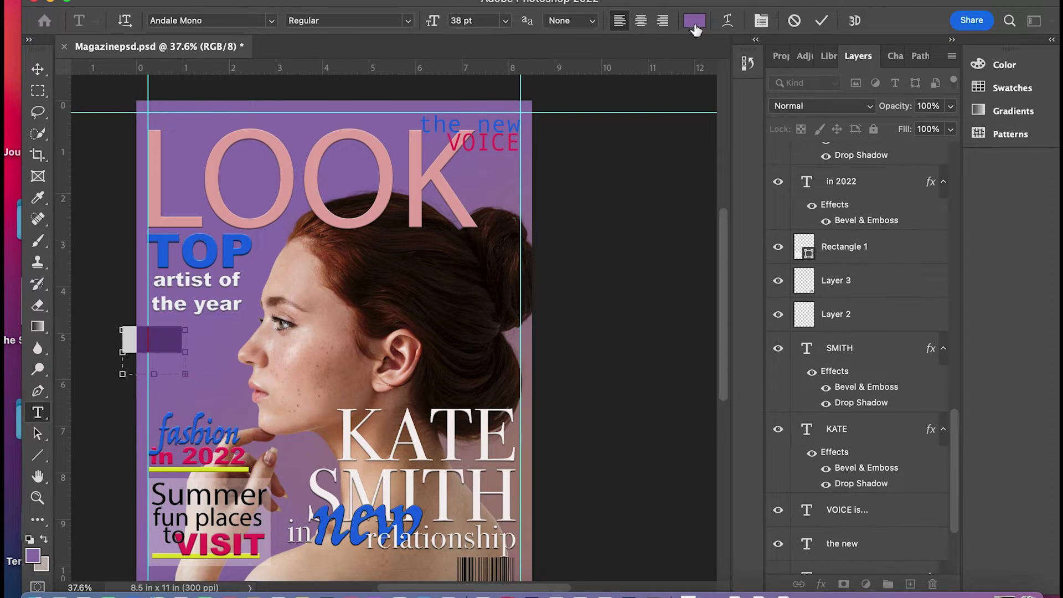
left_click(689, 26)
left_click(836, 183)
left_click(988, 147)
left_click(38, 69)
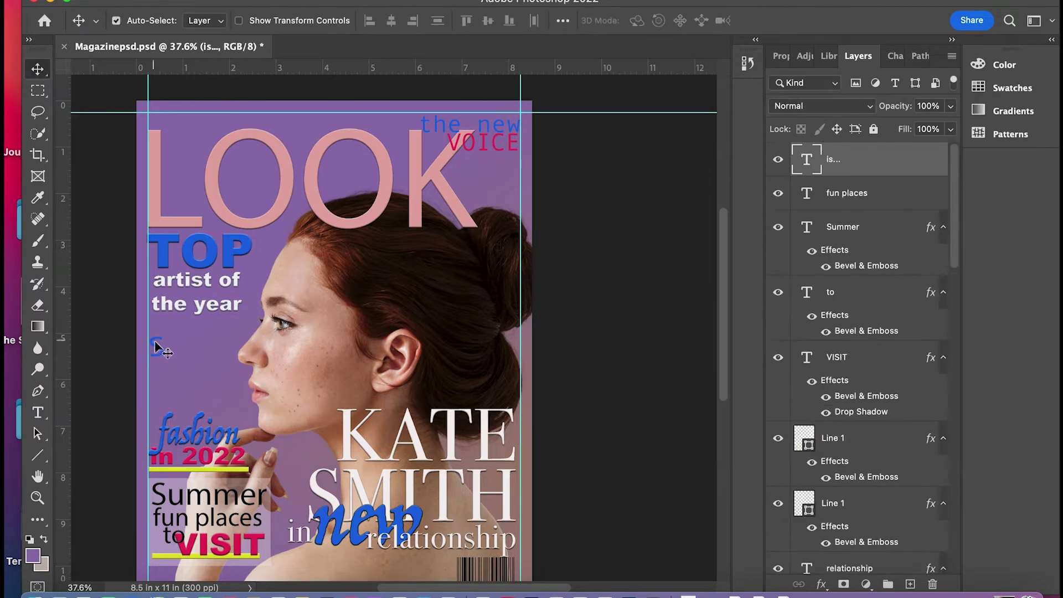
mouse_move(156, 347)
left_mouse_down()
mouse_move(449, 166)
mouse_move(474, 175)
left_mouse_up()
double_click(471, 166)
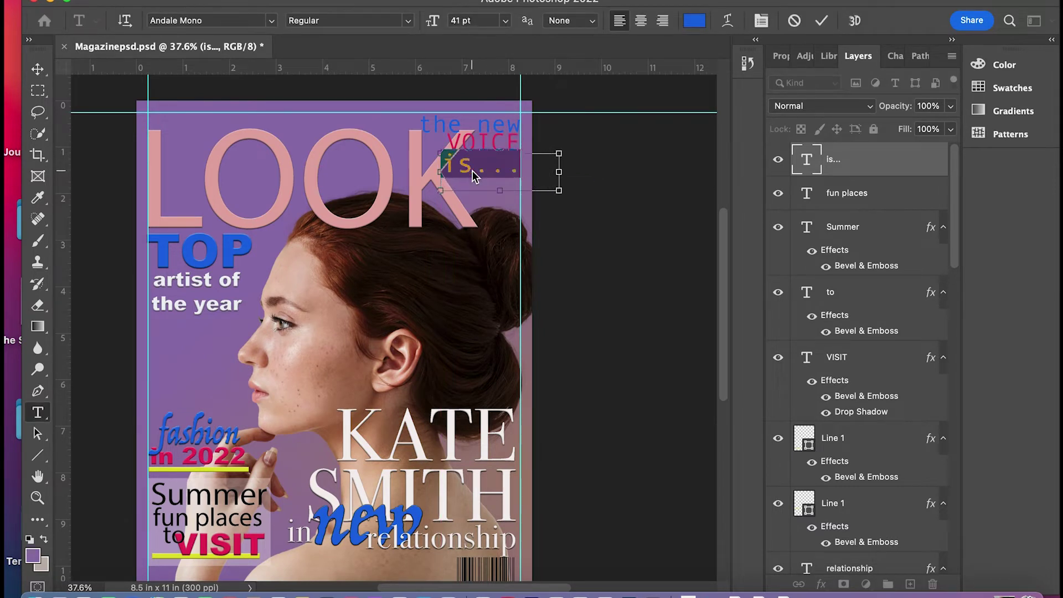
mouse_move(473, 175)
left_mouse_down()
mouse_move(435, 175)
mouse_move(458, 162)
left_mouse_up()
Stack VOICE below 'the new' and 'is' directly beneath VOICE.
left_click(463, 150)
double_click(477, 143)
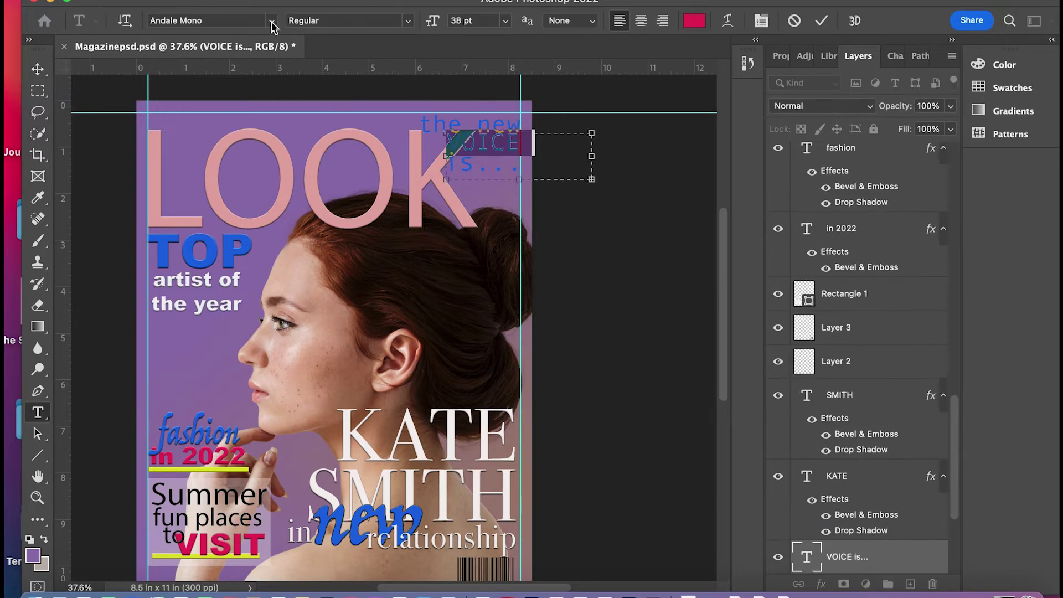
left_click(37, 68)
left_click_drag(452, 150, 437, 155)
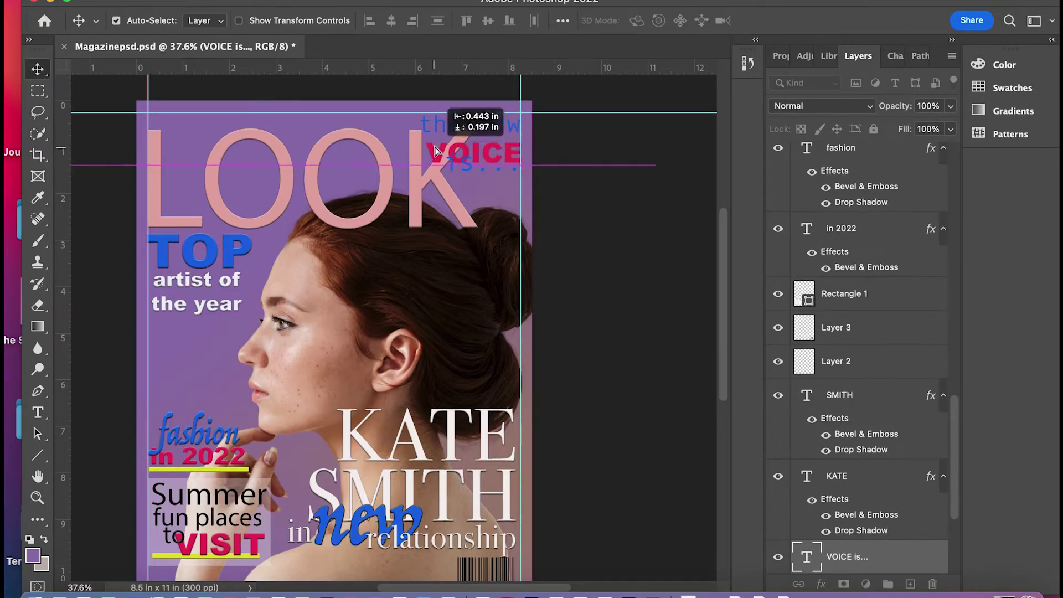
left_click(457, 166)
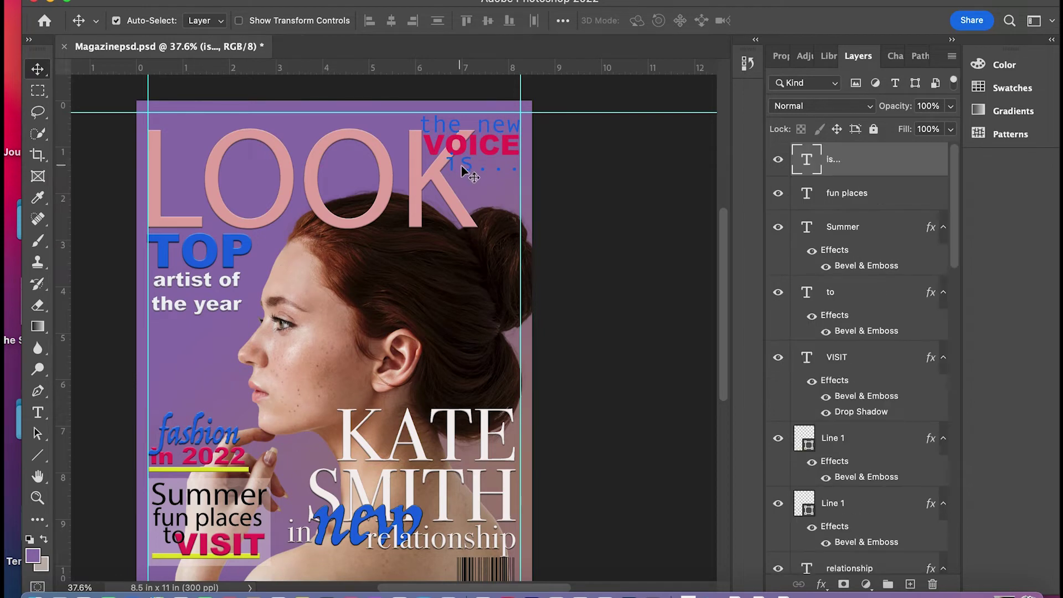
double_click(497, 171)
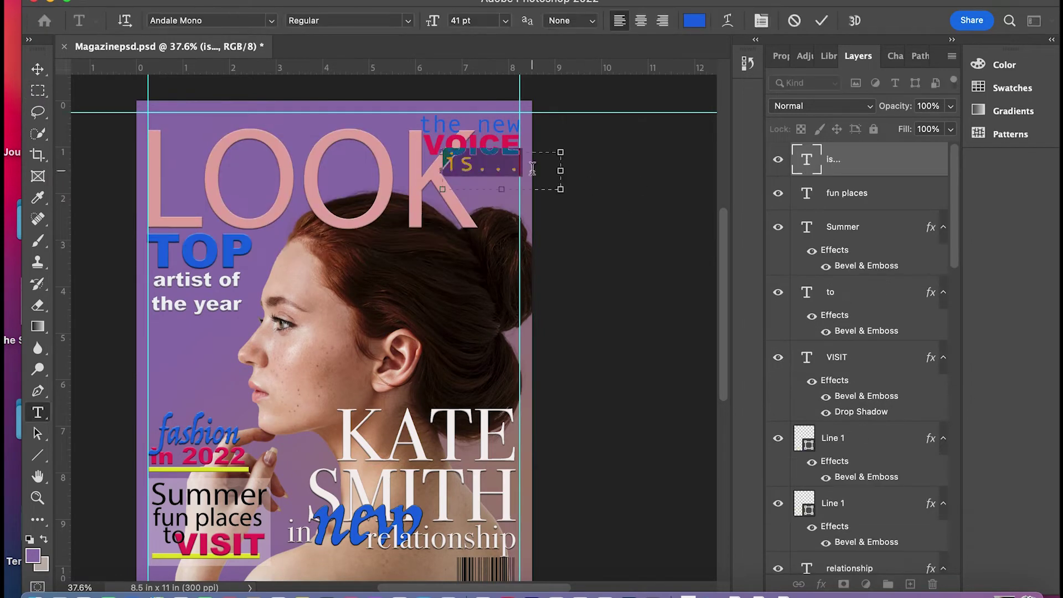
left_click_drag(464, 173, 516, 174)
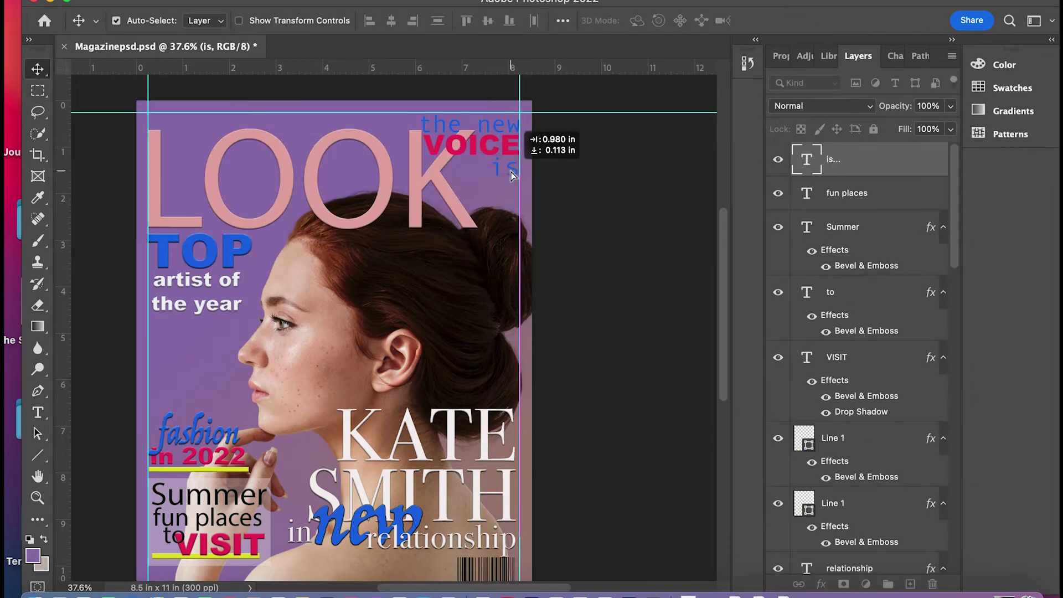
left_click(496, 155)
Give 'the new' Bevel & Emboss and Drop Shadow effects and recolour it yellow.
left_click(499, 130)
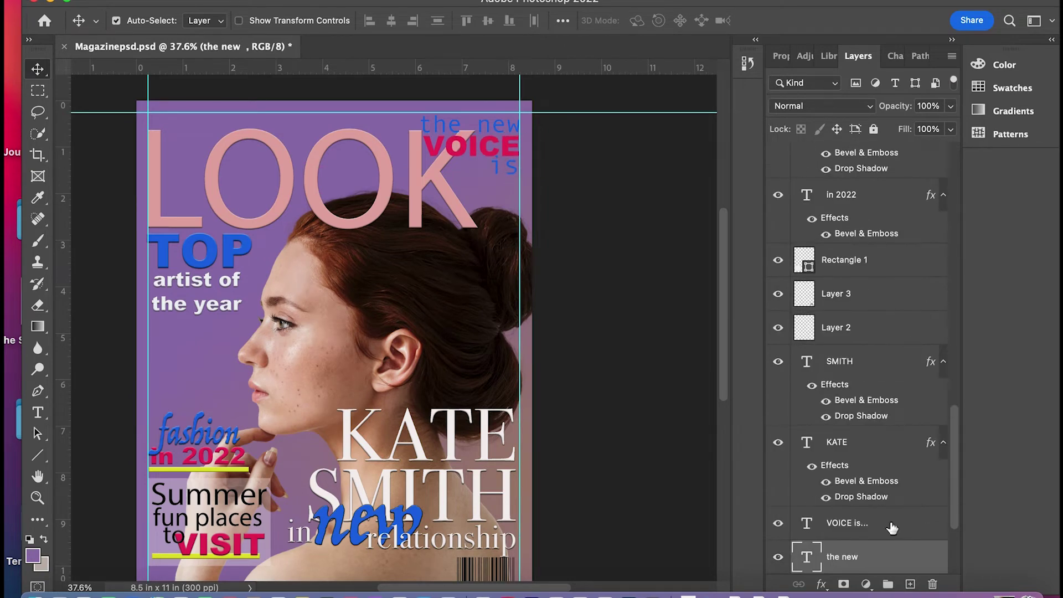
double_click(892, 528)
left_click(430, 259)
scroll(432, 370, "down", 5)
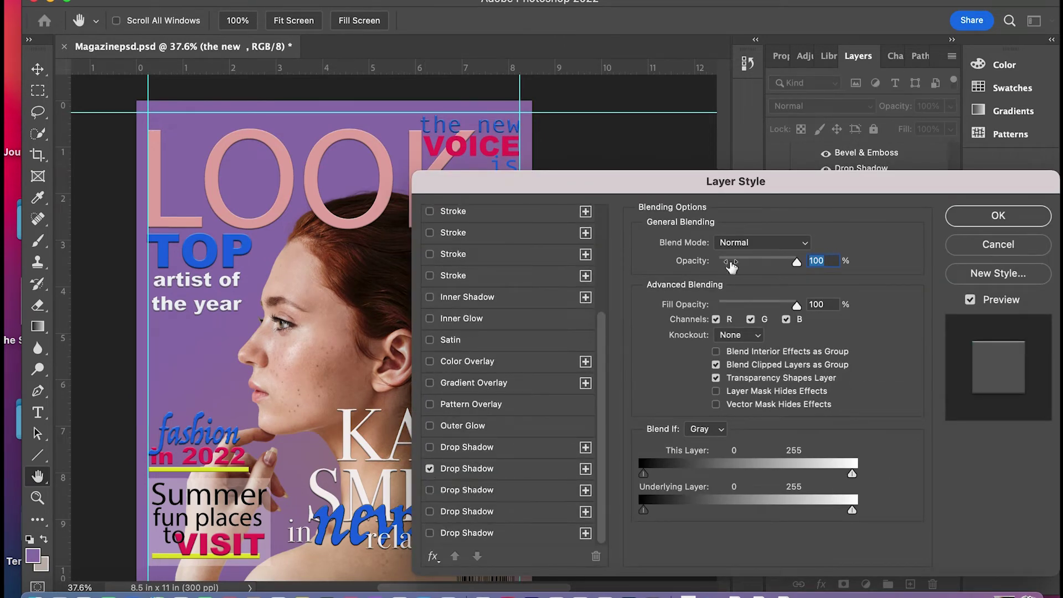
left_click(999, 215)
double_click(807, 557)
left_click(694, 20)
left_click(783, 178)
key("Return")
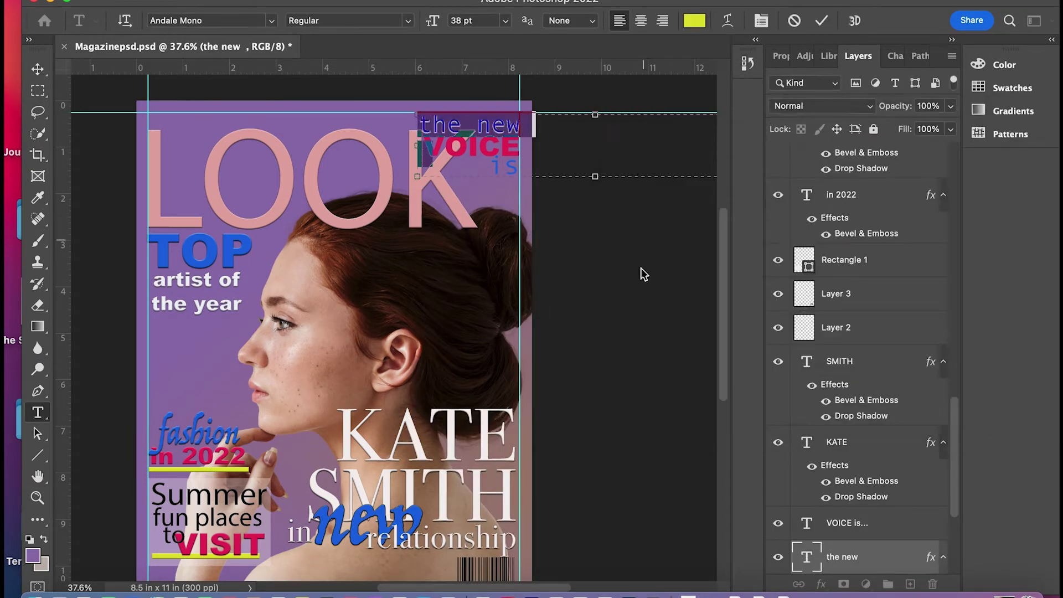
key("Escape")
key("v")
Apply the same layer style effects to the VOICE and 'is' layers.
double_click(907, 527)
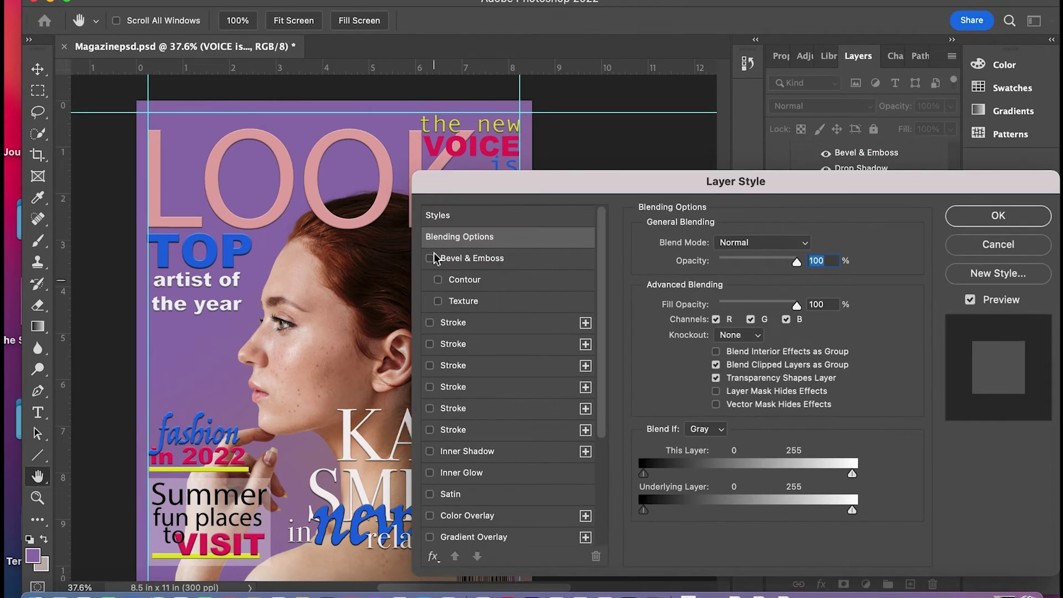
scroll(431, 413, "down", 5)
left_click(1019, 216)
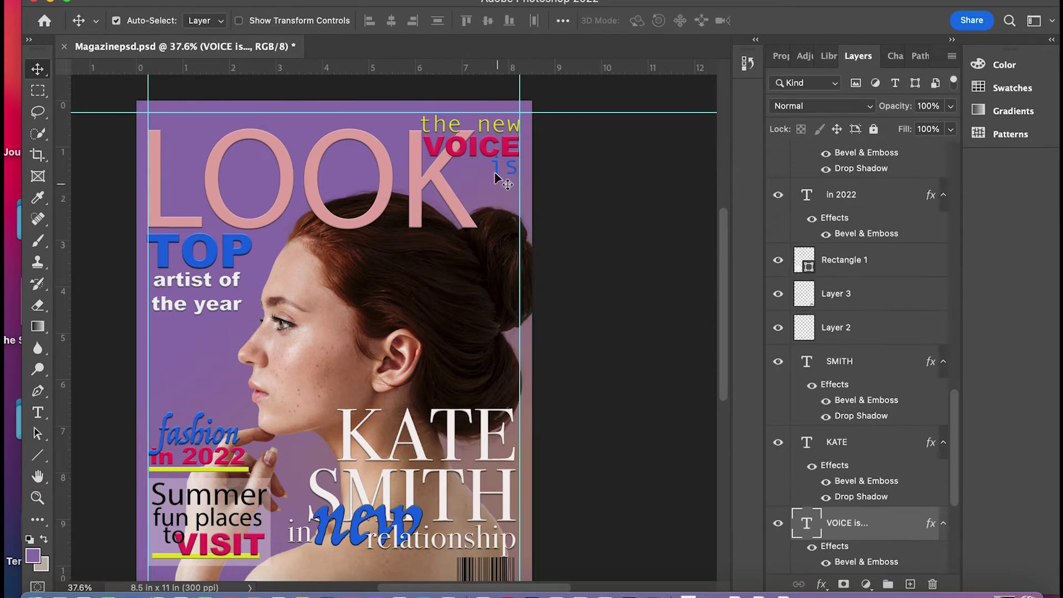
left_click(502, 177)
double_click(896, 161)
scroll(431, 348, "down", 5)
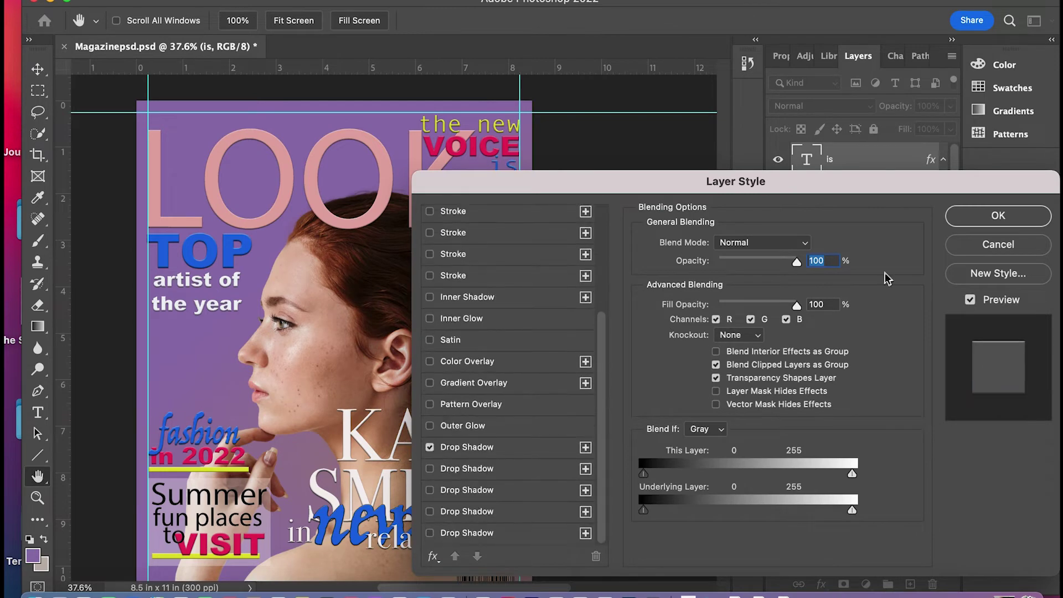
left_click(999, 216)
Colour 'is' yellow and nudge 'the new' slightly down.
key("t")
left_click(554, 20)
left_click(784, 179)
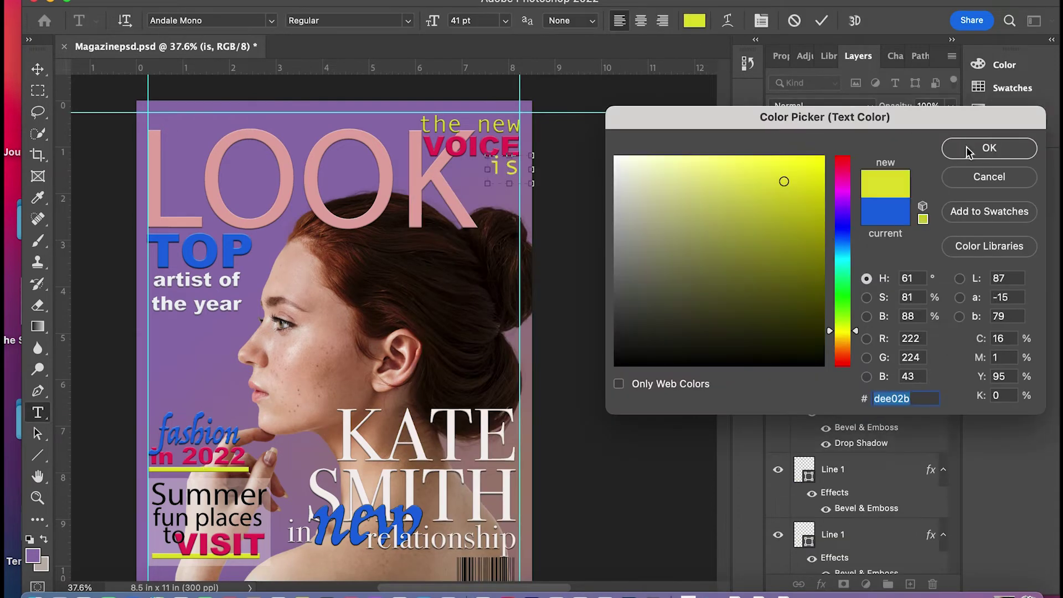
left_click(991, 147)
left_click(37, 69)
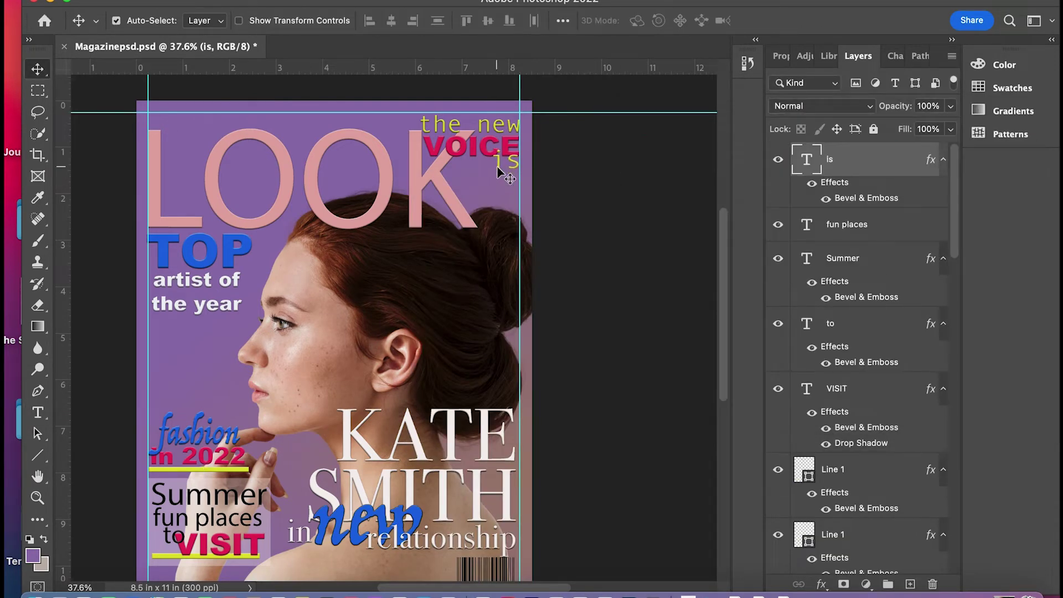
left_click_drag(495, 132, 495, 136)
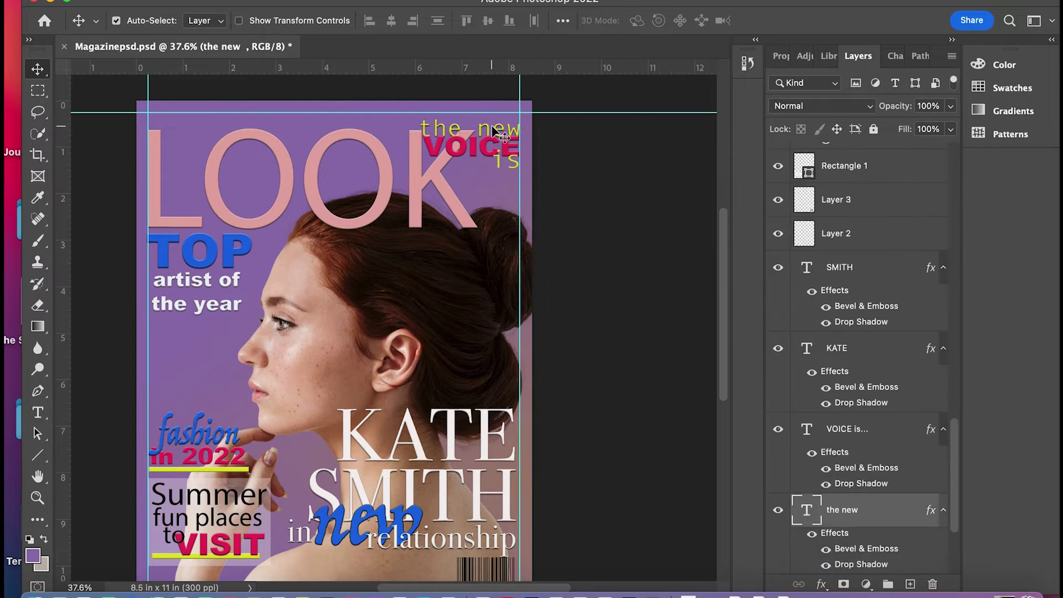
left_click(608, 162)
left_click(38, 413)
Add the 'May 2011' date in Myriad Pro and place it on the LOOK masthead.
left_click_drag(162, 351, 271, 374)
type("May")
key("ctrl+a")
left_click(424, 21)
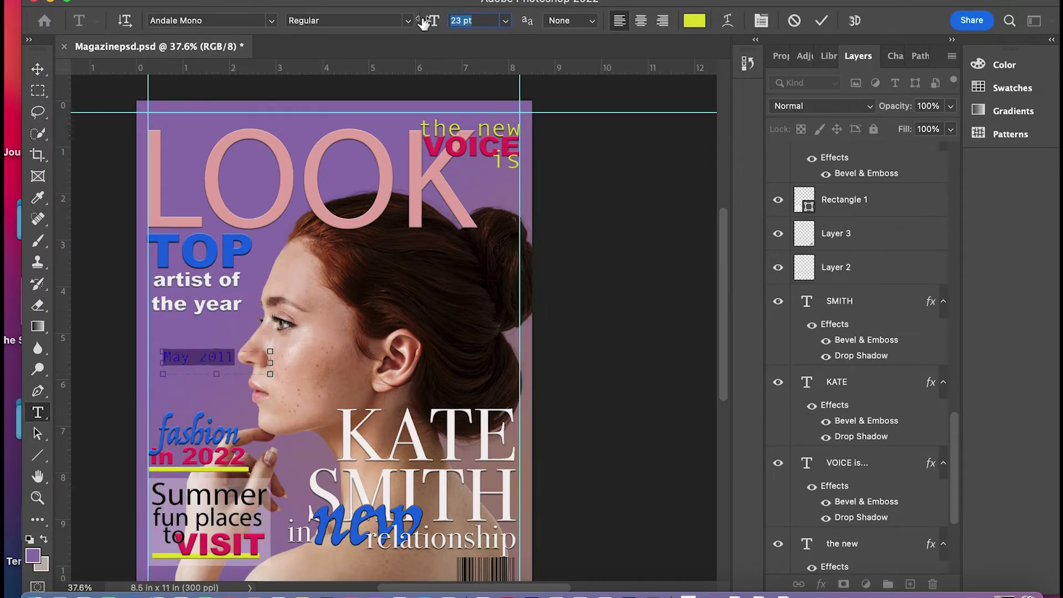
type("22")
left_click(273, 23)
left_click(427, 105)
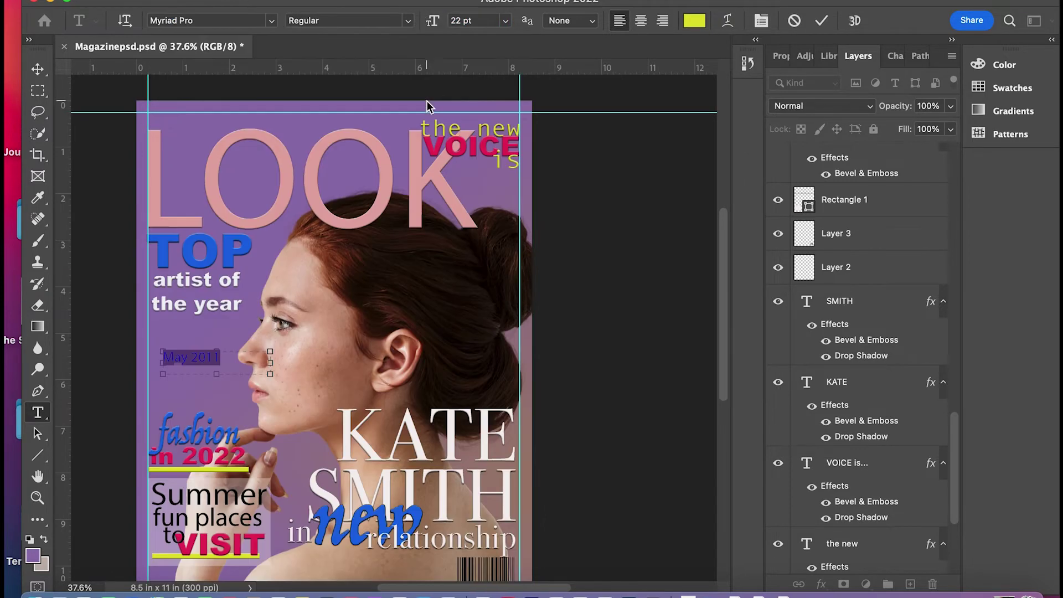
left_click(695, 21)
left_click(988, 147)
left_click(37, 69)
left_click_drag(182, 361, 241, 181)
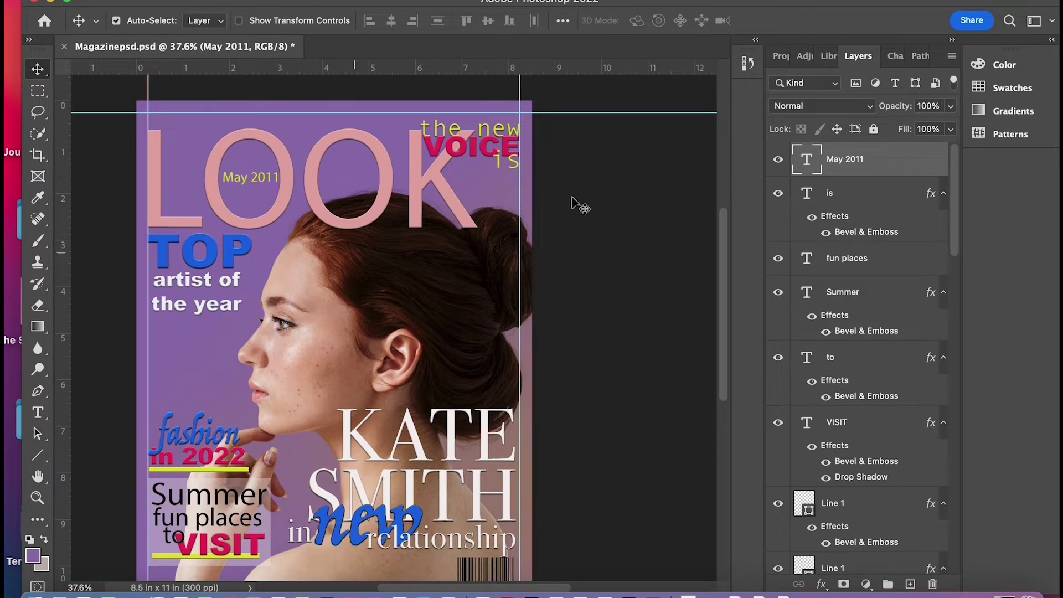
left_click(664, 267)
Add 'new design' text at the cover's left in pink sampled from the cover.
key("t")
left_click_drag(115, 351, 245, 408)
key("BackSpace")
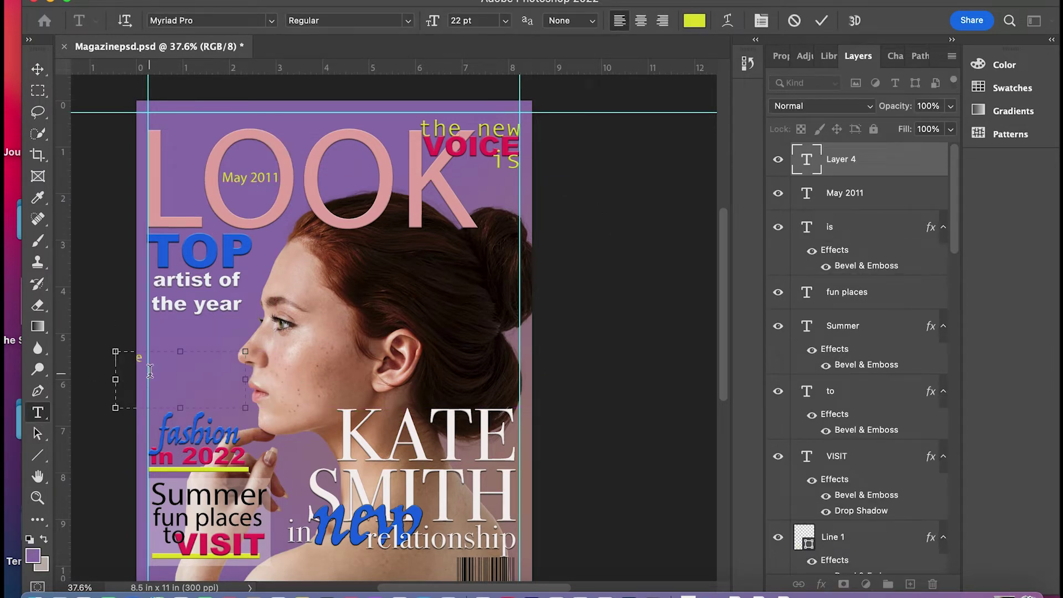
type("Design")
left_click_drag(178, 360, 224, 351)
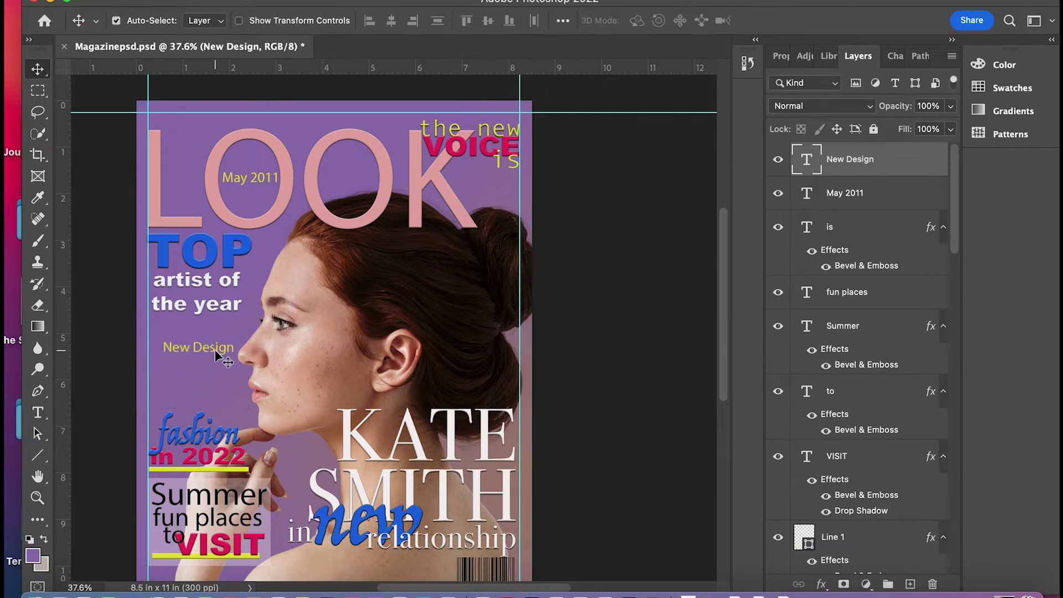
left_click(696, 21)
left_click(458, 146)
left_click(955, 157)
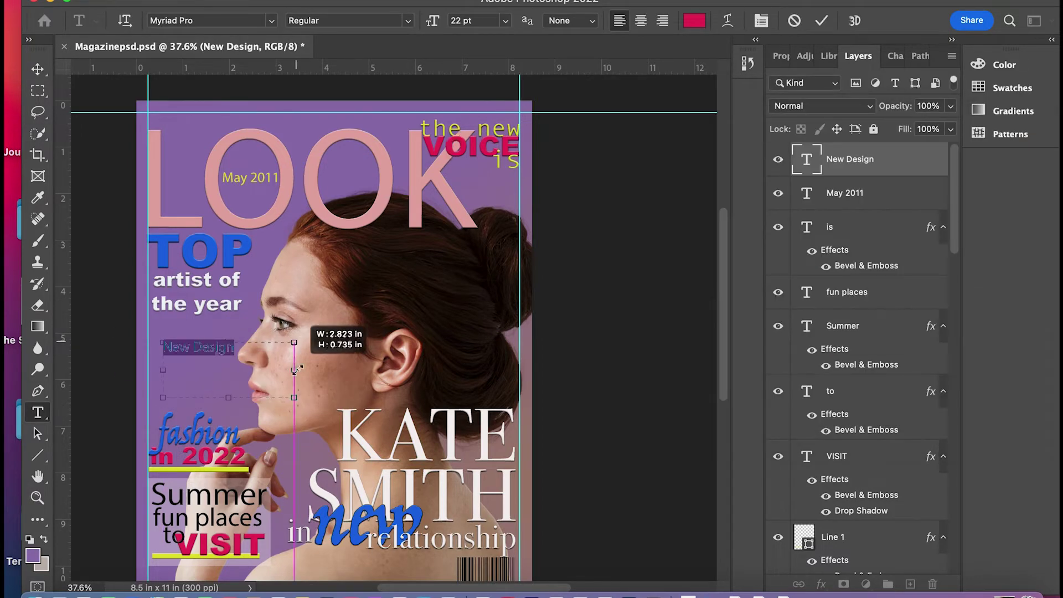
left_click_drag(292, 342, 287, 352)
Rotate the 'new design' text 90° so it runs vertically.
left_click_drag(326, 389, 253, 441)
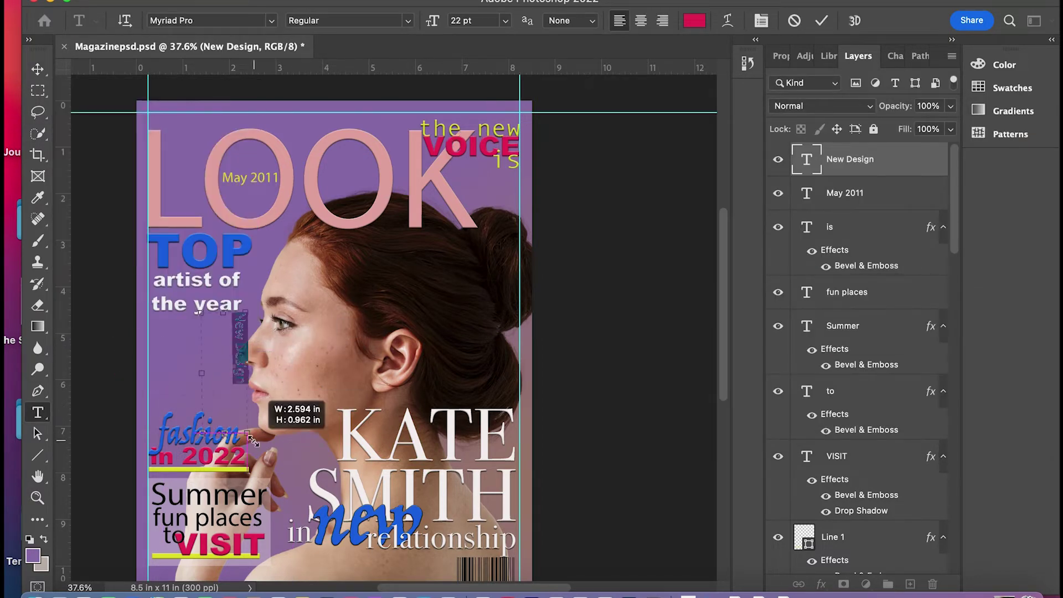
left_click(38, 91)
left_click(38, 413)
left_click(695, 21)
key("Escape")
left_click_drag(304, 327, 261, 431)
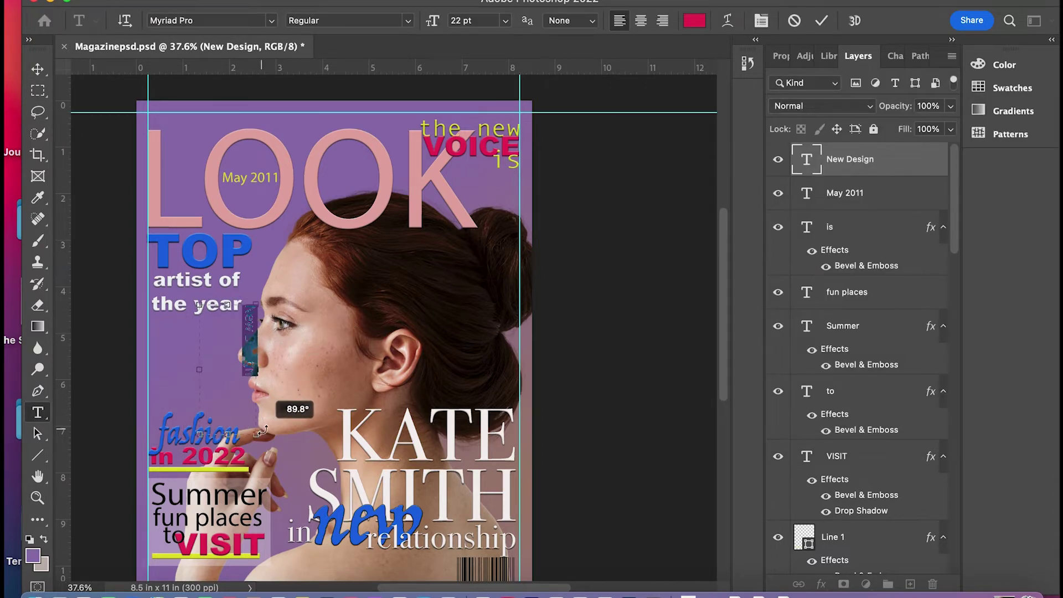
left_click(38, 69)
Move the vertical 'new design' text beside the L of LOOK.
left_click_drag(249, 338, 157, 176)
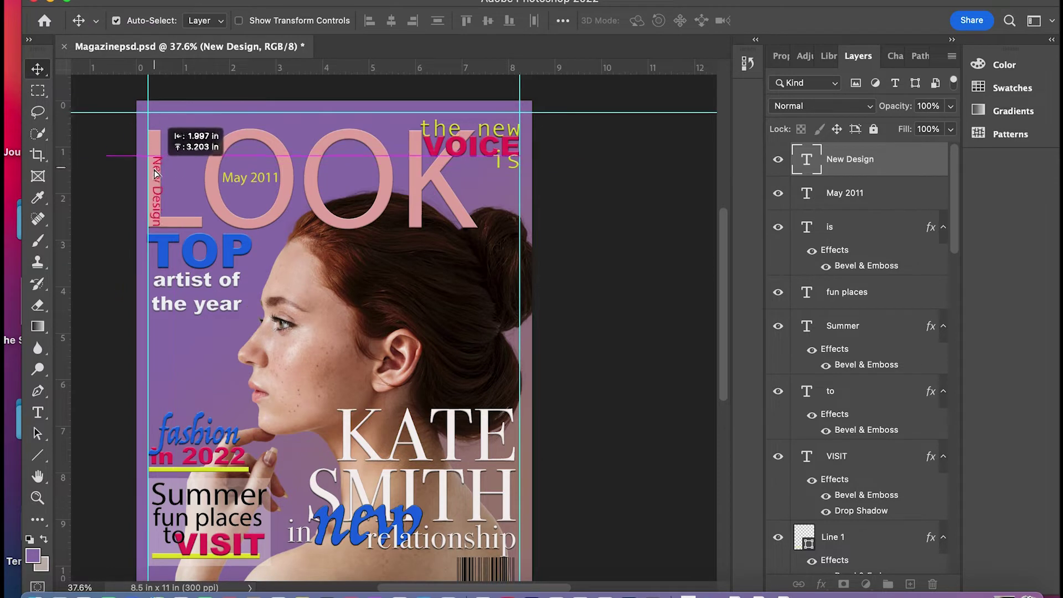
double_click(156, 173)
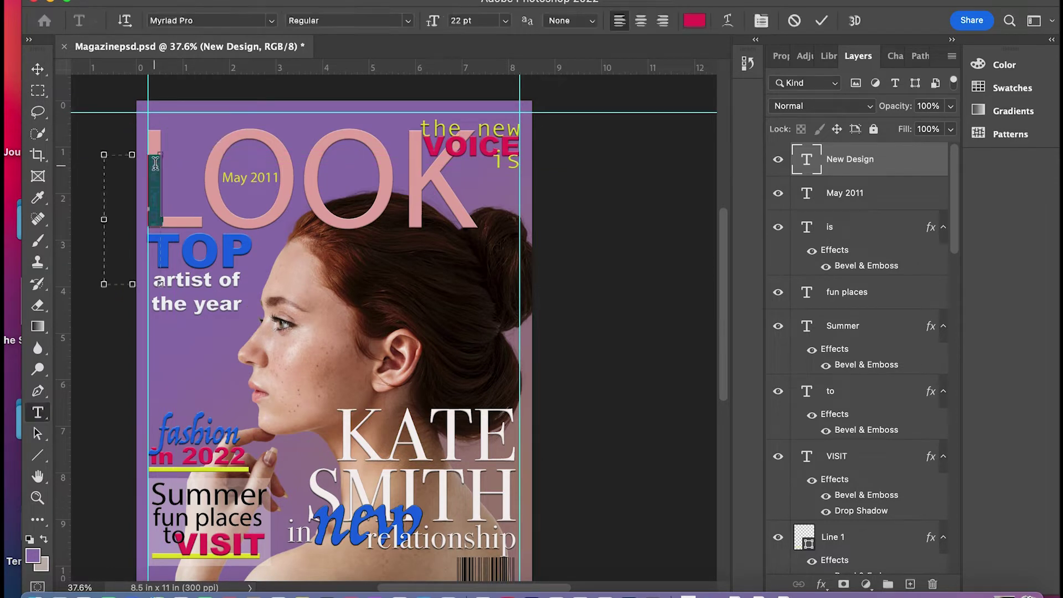
left_click(38, 68)
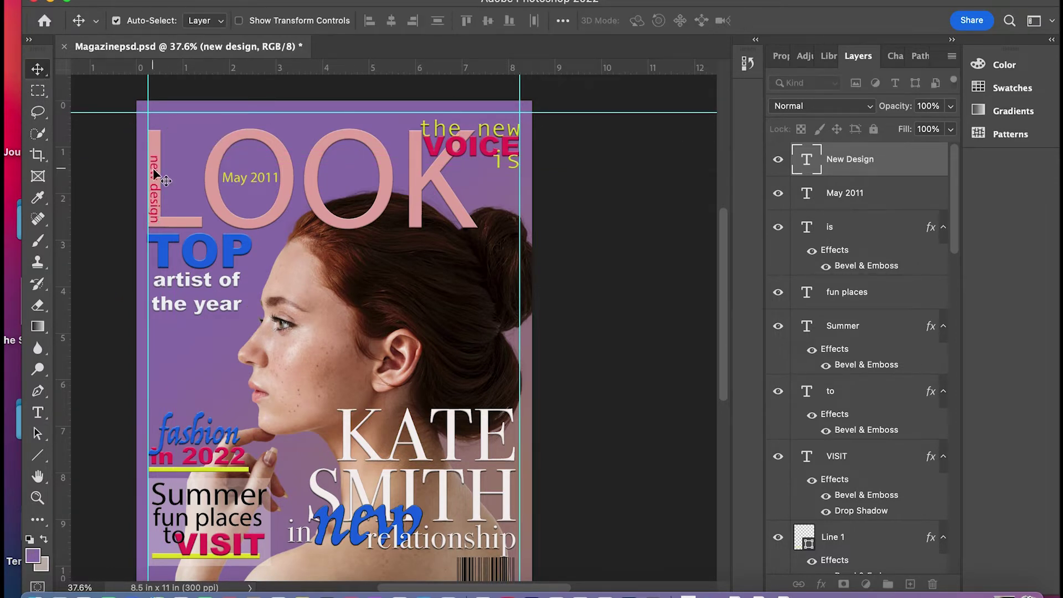
left_click(188, 173)
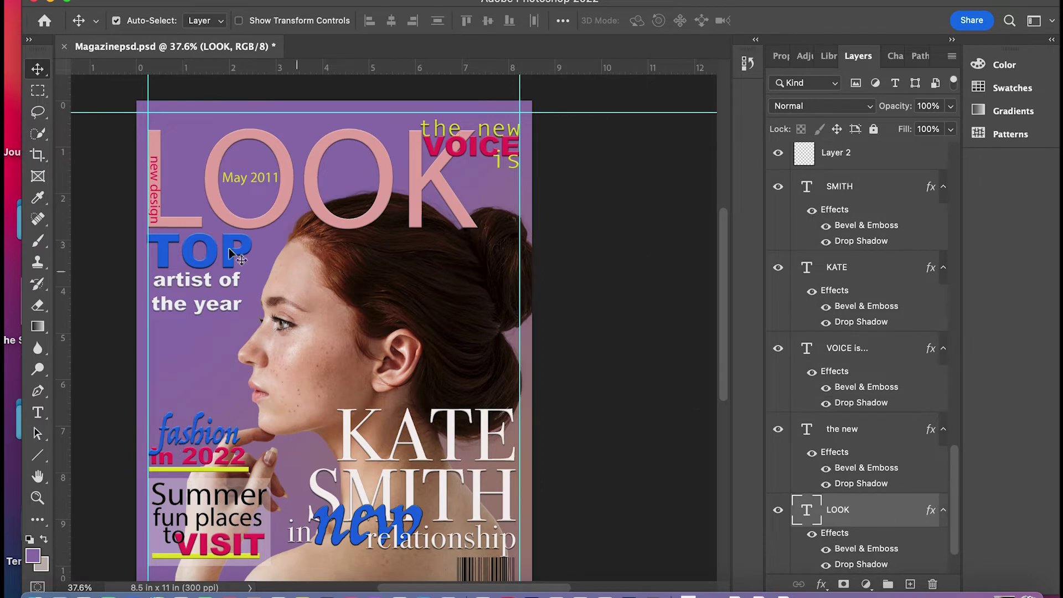
Add Bevel & Emboss with Contour to the vertical 'new design' text layer.
double_click(837, 169)
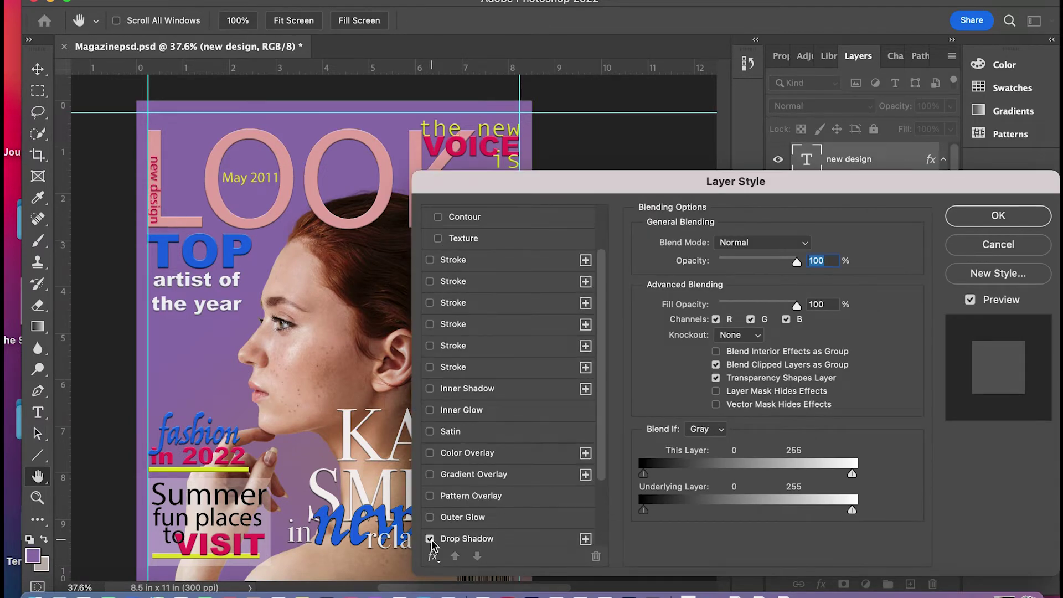
scroll(440, 277, "up", 3)
left_click(438, 278)
left_click(999, 216)
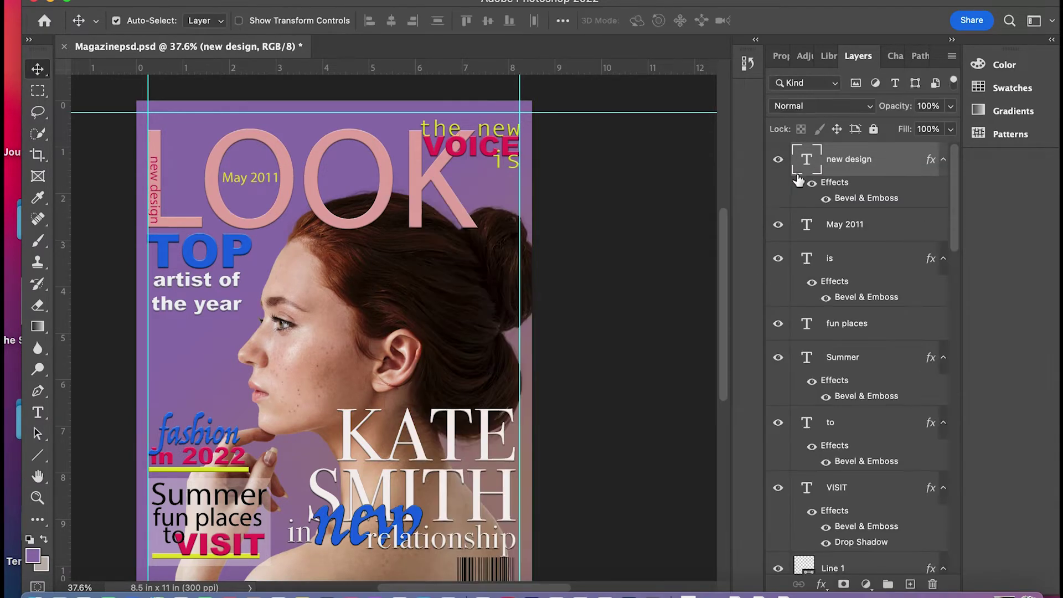
Recolour the 'new design' text to the near-white sampled from KATE.
left_click(37, 412)
left_click(695, 21)
left_click(237, 244)
left_click(353, 423)
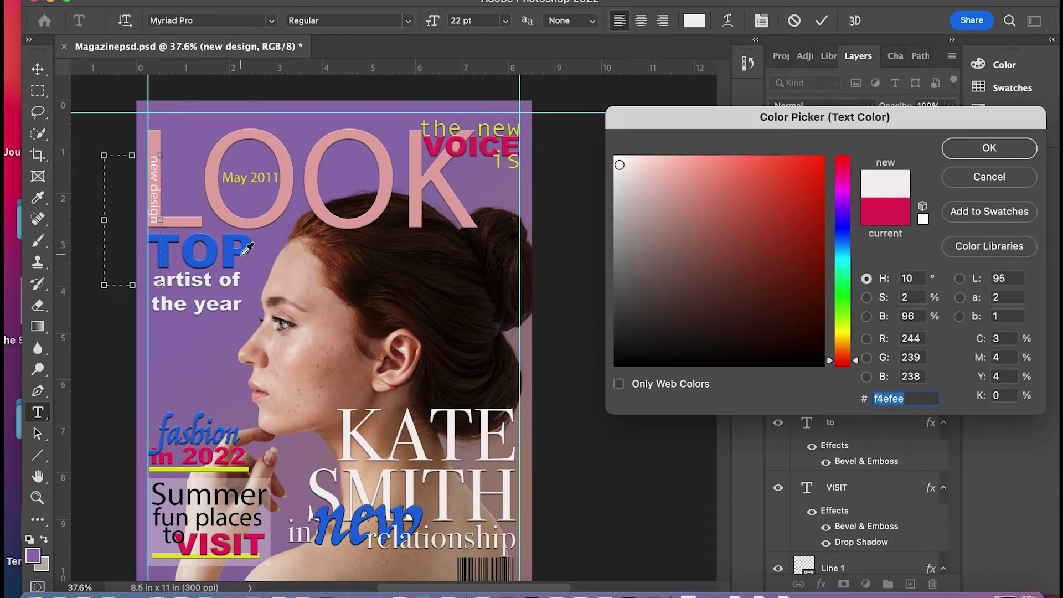
left_click(194, 454)
left_click(990, 148)
Add a second, blue Stroke outline to the 'new design' text.
double_click(897, 167)
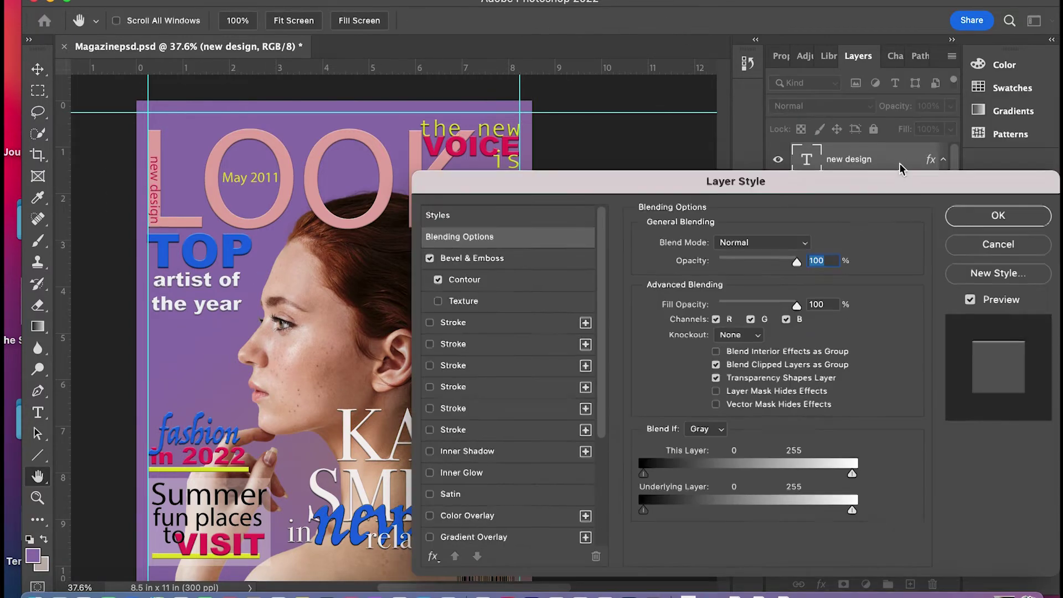
left_click(586, 344)
left_click(679, 364)
left_click(803, 178)
left_click(988, 147)
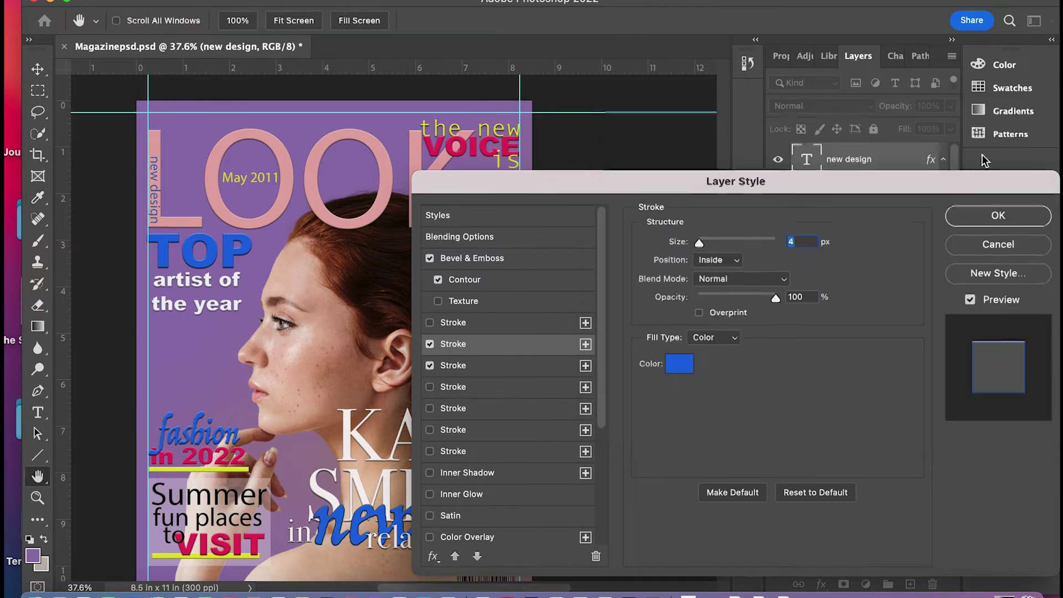
left_click(999, 216)
Shift 'new design' slightly up and keep 'May 2011' inside LOOK's O.
key("v")
left_click_drag(155, 194, 155, 170)
left_click_drag(247, 176, 249, 198)
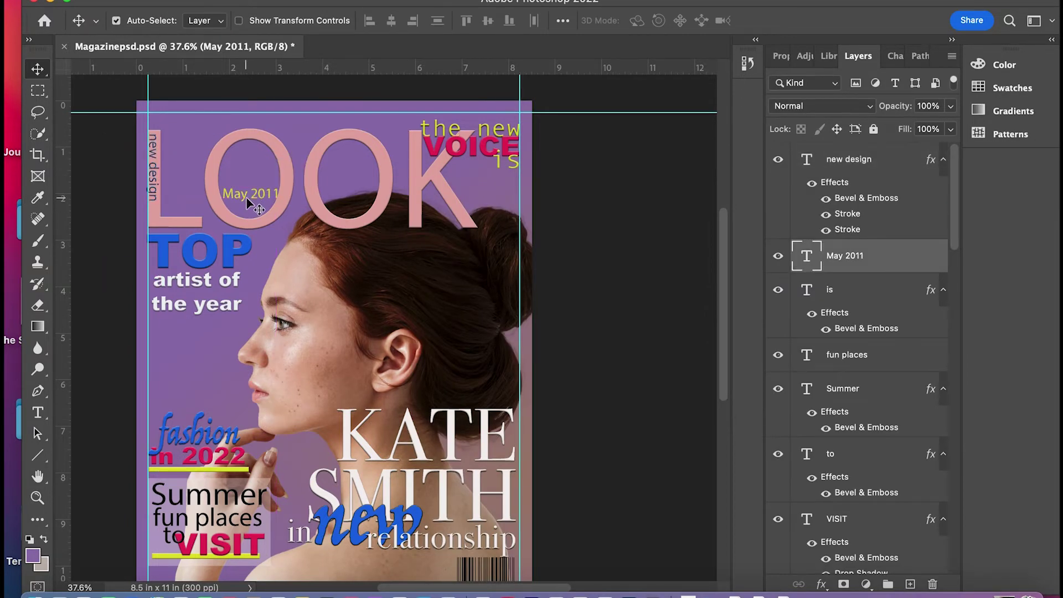
left_click_drag(155, 173, 155, 171)
left_click(248, 197)
left_click_drag(248, 198, 489, 228)
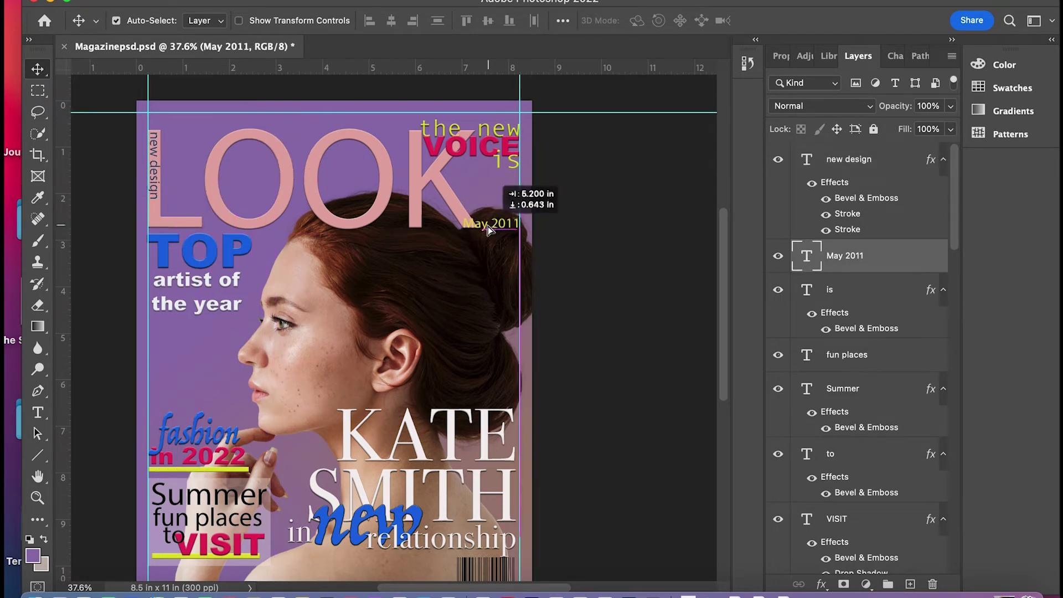
left_click_drag(488, 228, 248, 184)
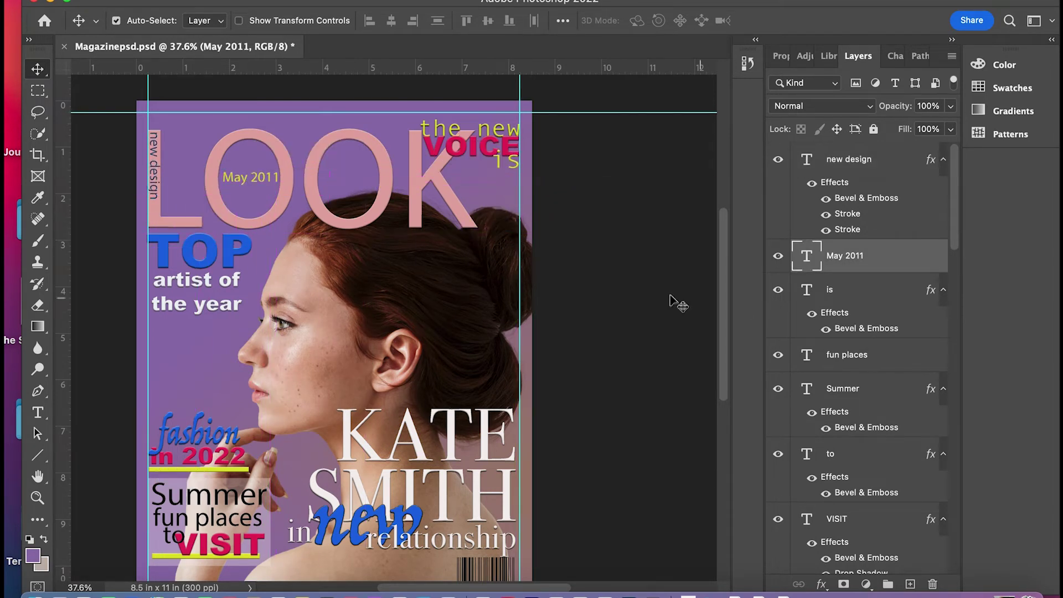
left_click(672, 302)
key("ctrl+0")
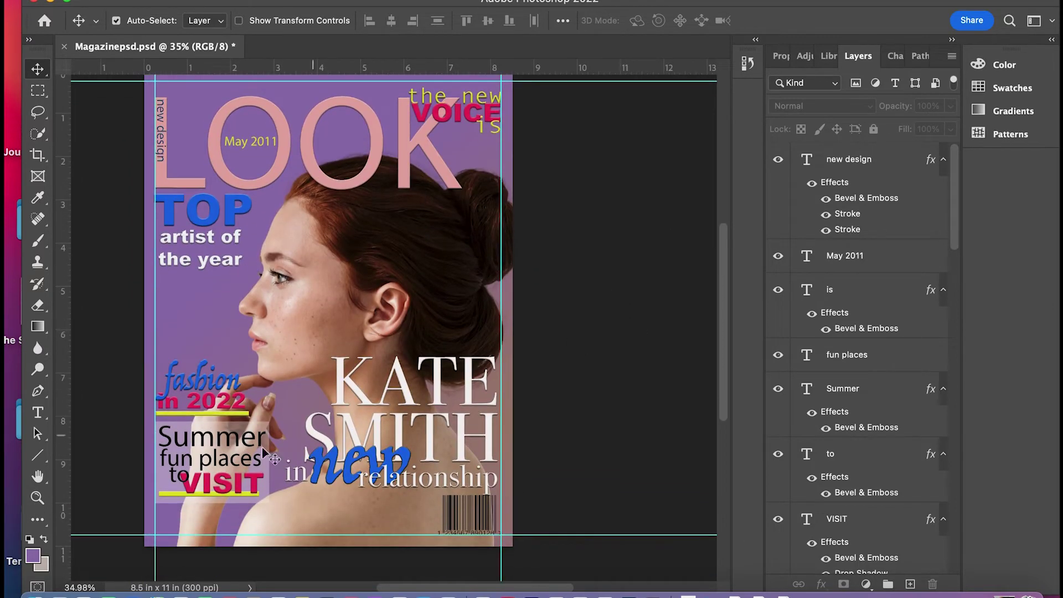
Move the Summer cover lines down slightly.
left_click(264, 451)
left_click(176, 498, "shift")
left_click_drag(171, 501, 178, 490)
left_click(99, 369)
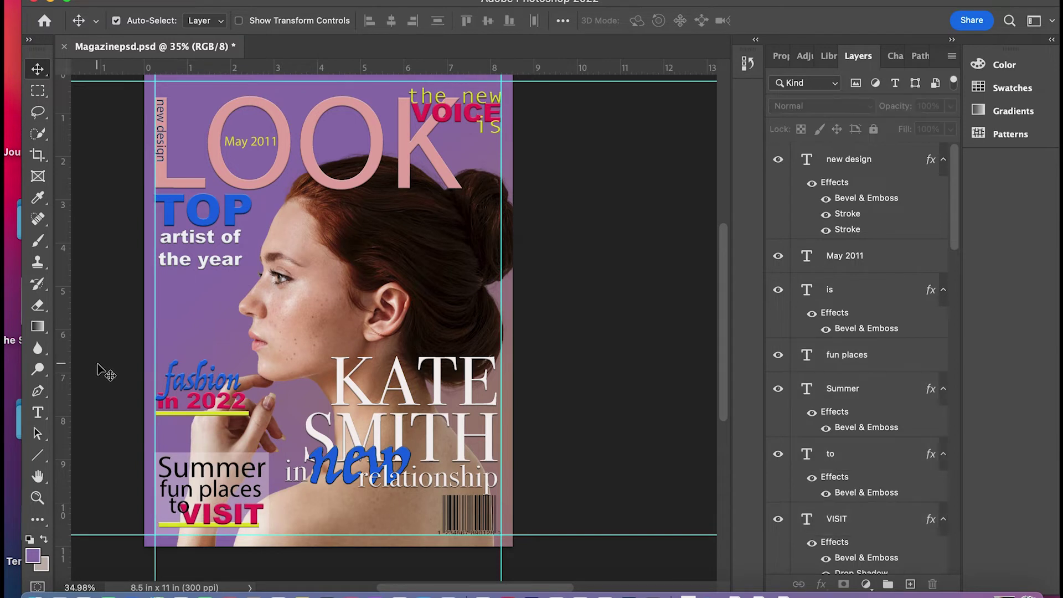
Nudge 'fashion' and its yellow line down, and place 'in 2022' below it.
left_click(195, 388)
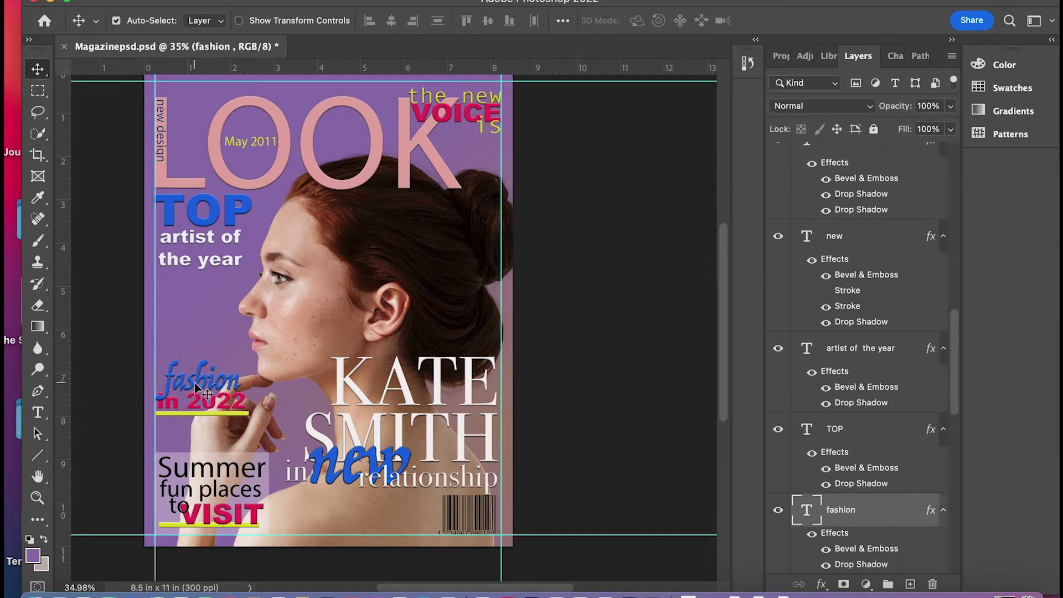
left_click(185, 417)
key("shift+Down")
key("shift+Down")
key("shift+Down")
key("shift+Down")
key("shift+Down")
key("shift+Down")
key("shift+Down")
key("shift+Down")
key("shift+Down")
key("shift+Down")
key("shift+Down")
key("shift+Down")
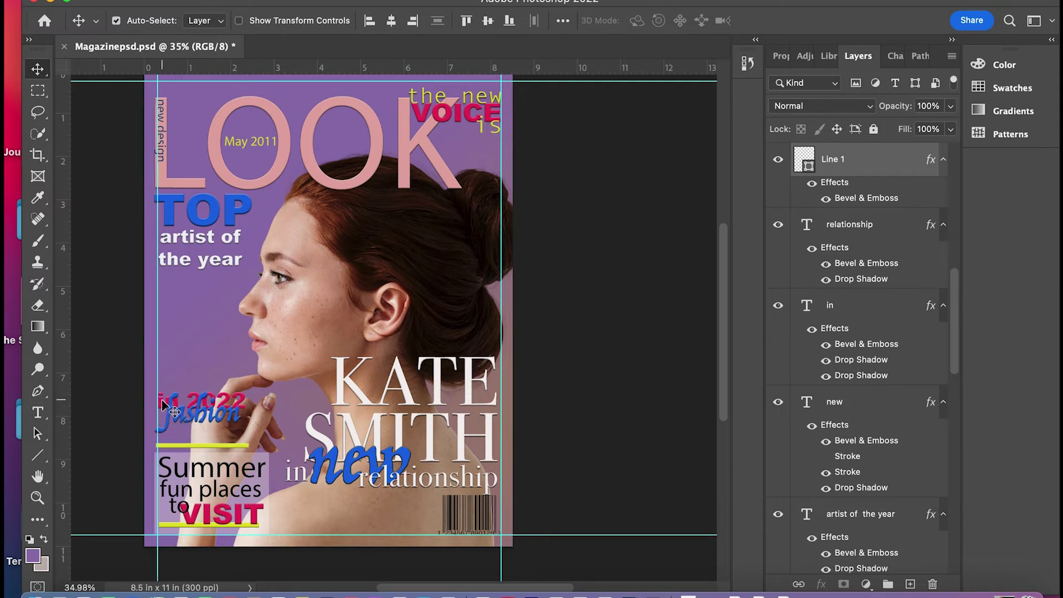
left_click(242, 404)
left_click_drag(242, 405, 243, 436)
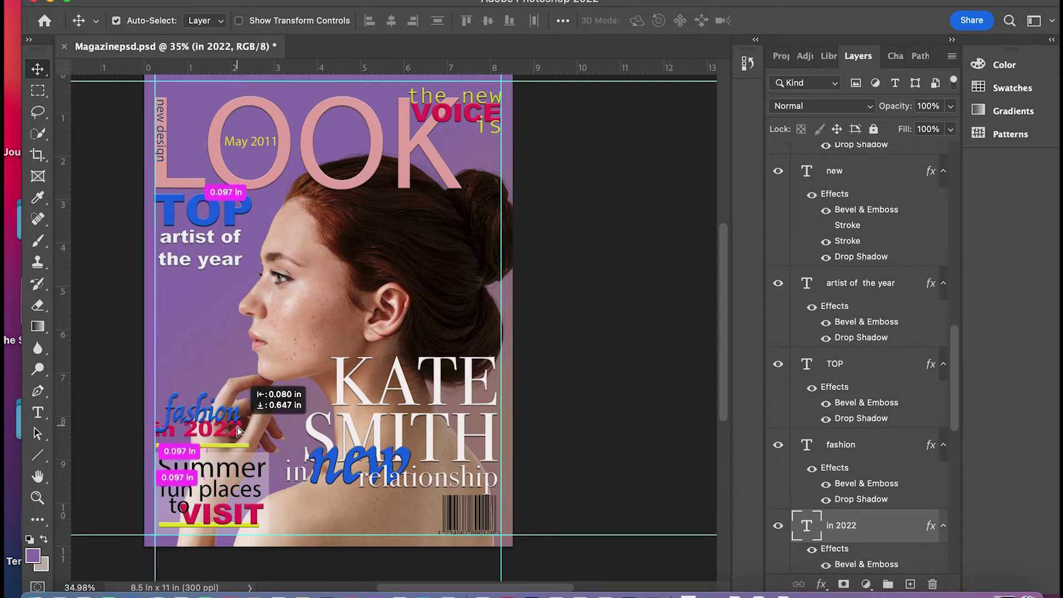
Try a red-pink colour on the LOOK masthead, then cancel to keep it pink.
left_click(642, 272)
scroll(617, 266, "down", 2)
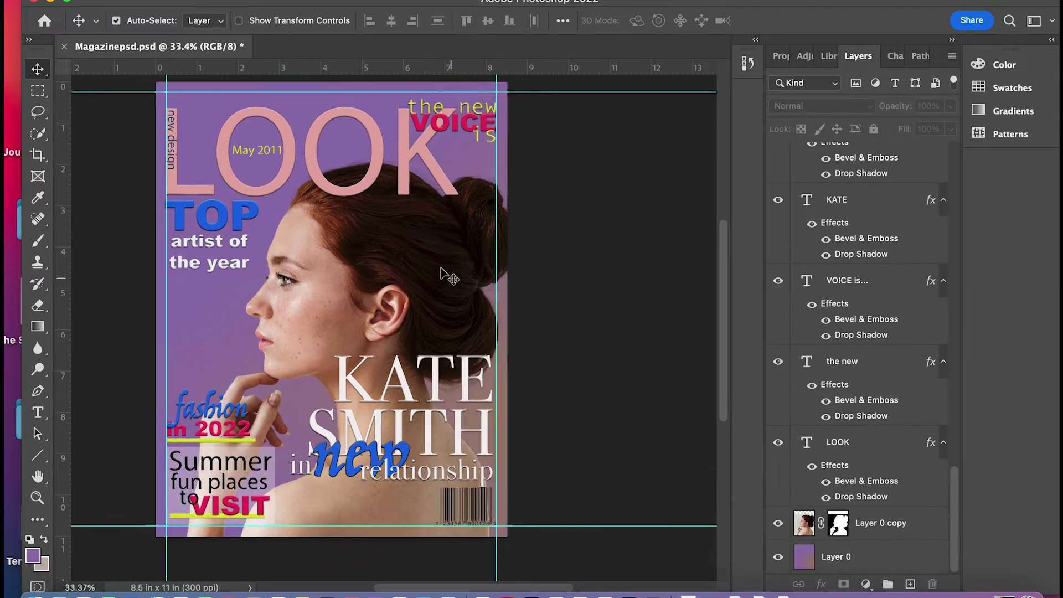
left_click(368, 503)
left_click(654, 420)
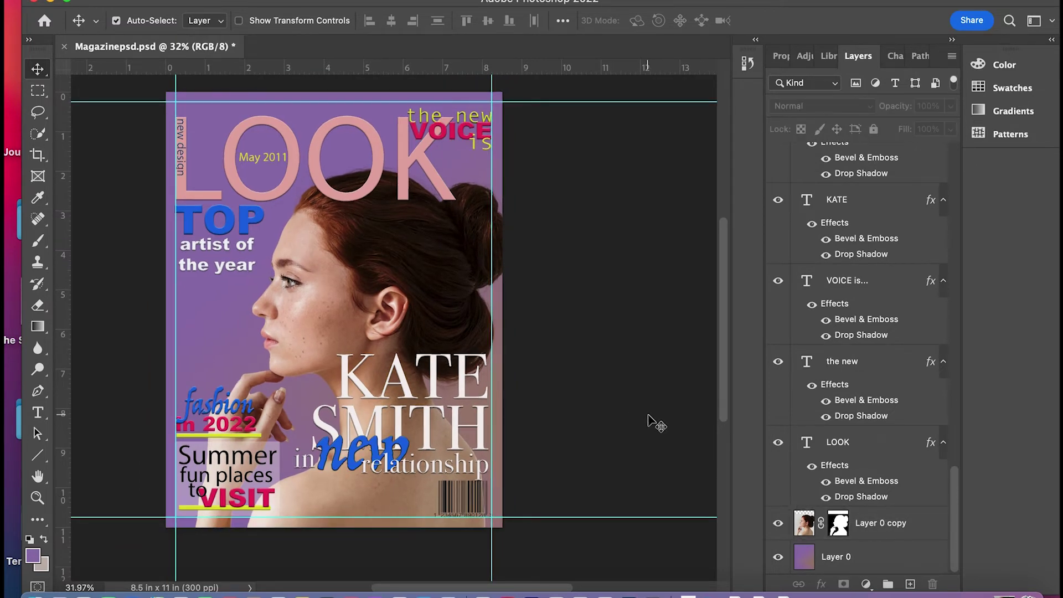
scroll(445, 366, "down", 1)
double_click(807, 442)
left_click(695, 21)
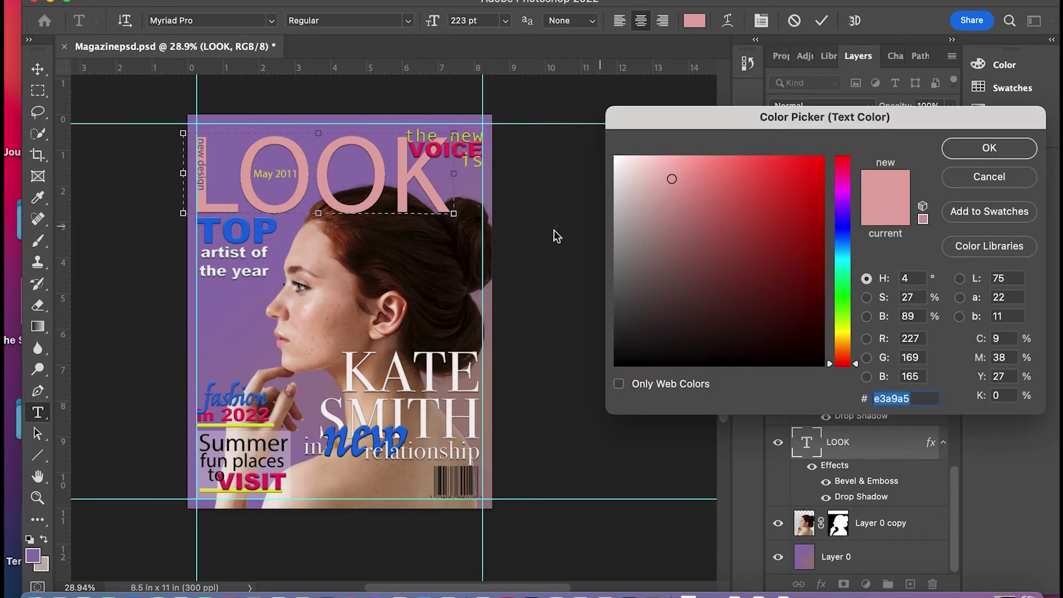
left_click(261, 482)
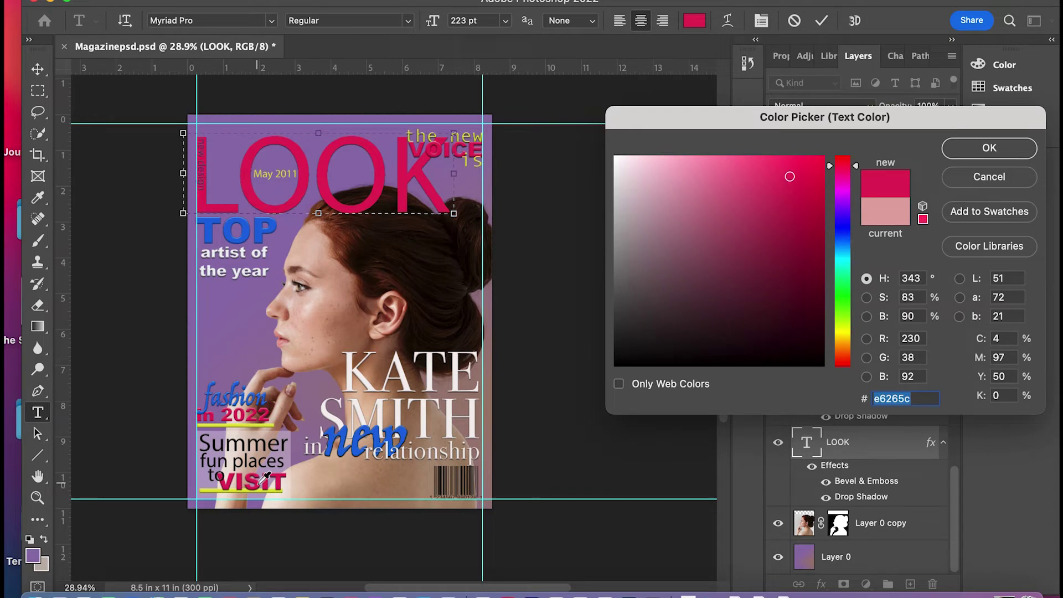
key("Escape")
key("Escape")
key("v")
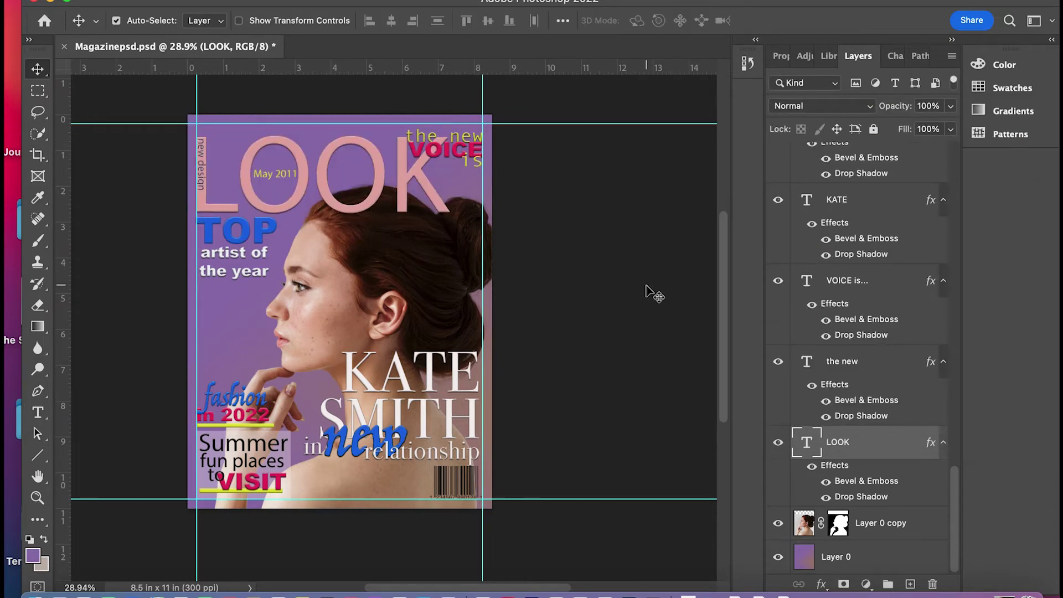
Fill Layer 0 with a pale lavender gradient across the cover.
left_click(848, 548)
left_click(33, 556)
left_click(644, 211)
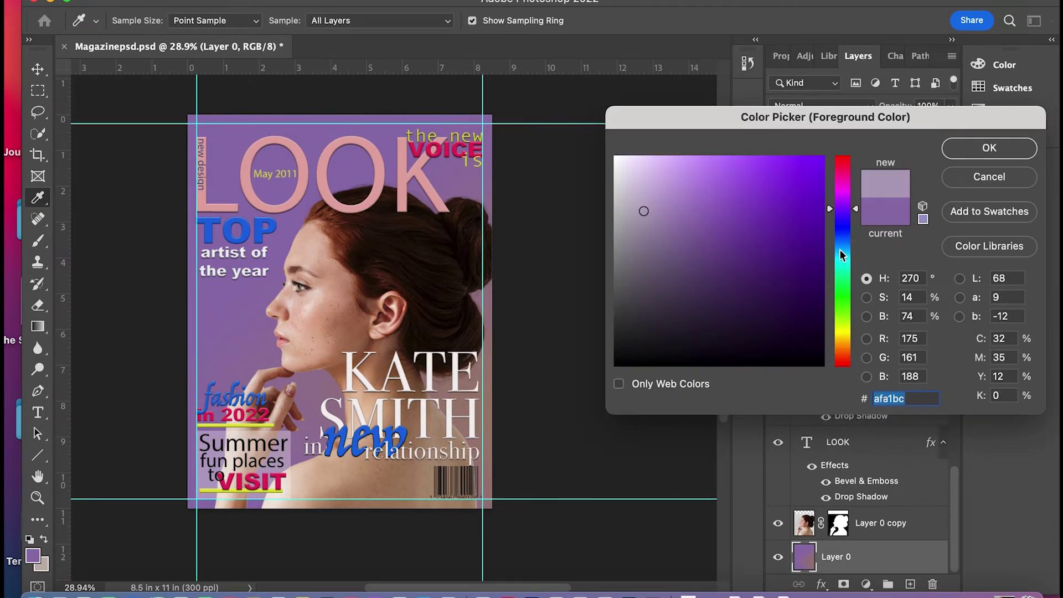
left_click(990, 149)
key("g")
left_click_drag(125, 97, 534, 560)
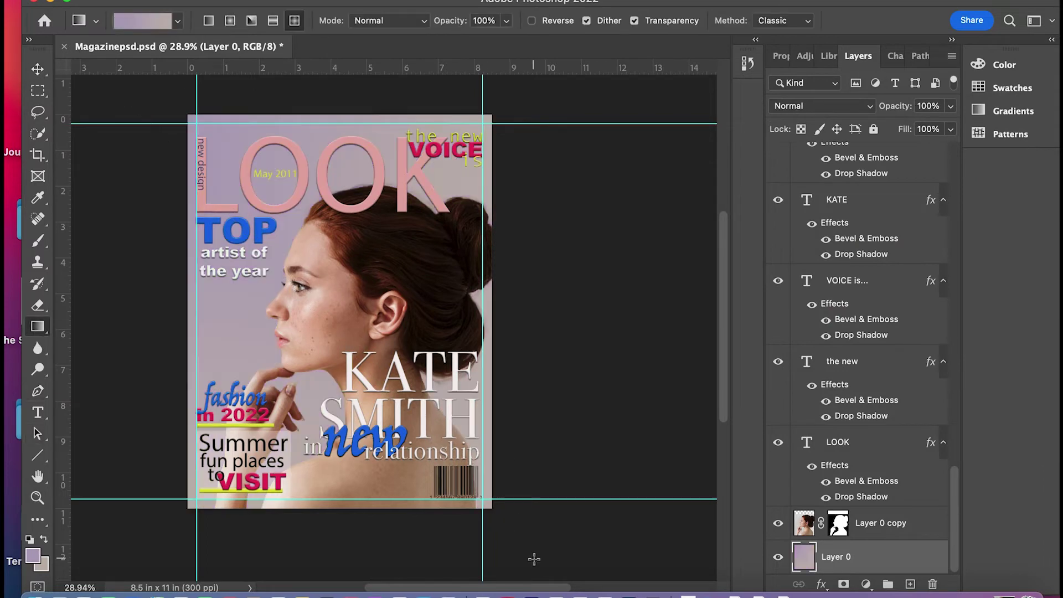
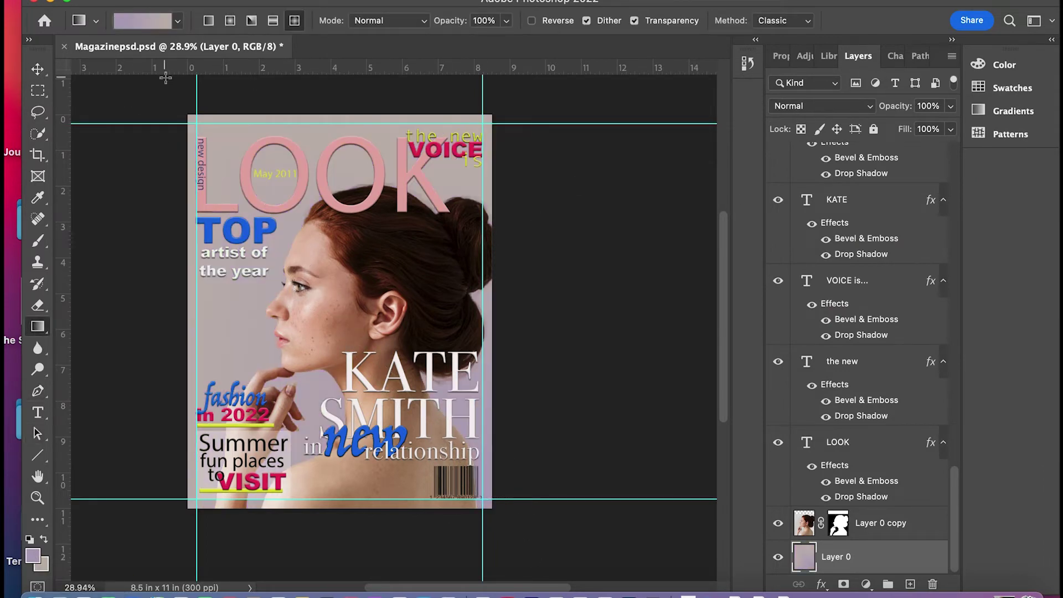
Draw a page-sized rectangle over the cover filled dark blue.
key("v")
left_click(38, 455)
left_click_drag(166, 91, 510, 532)
left_click(205, 21)
left_click(306, 53)
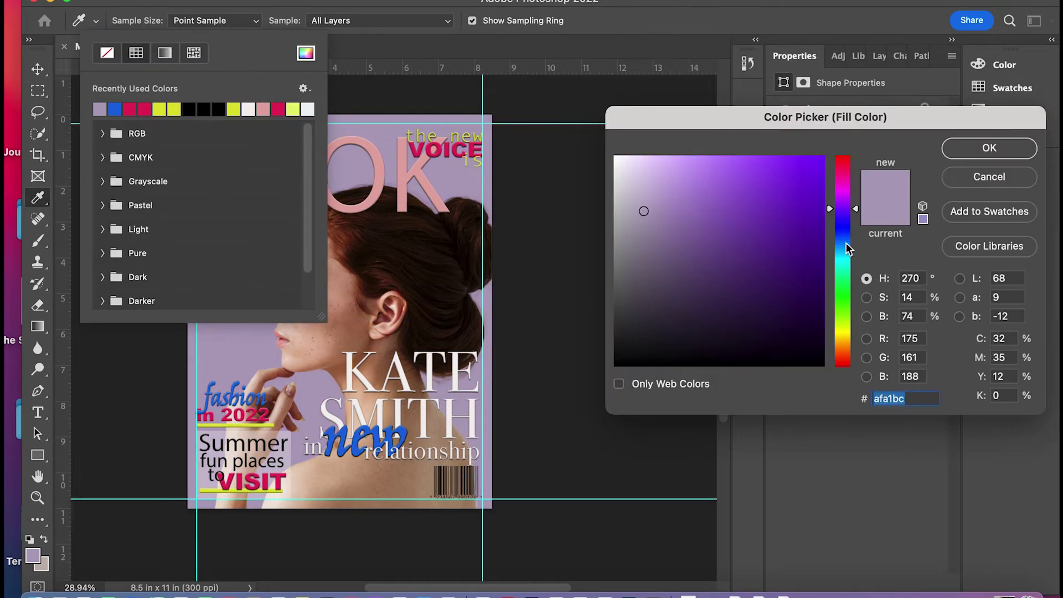
left_click(765, 287)
left_click(990, 148)
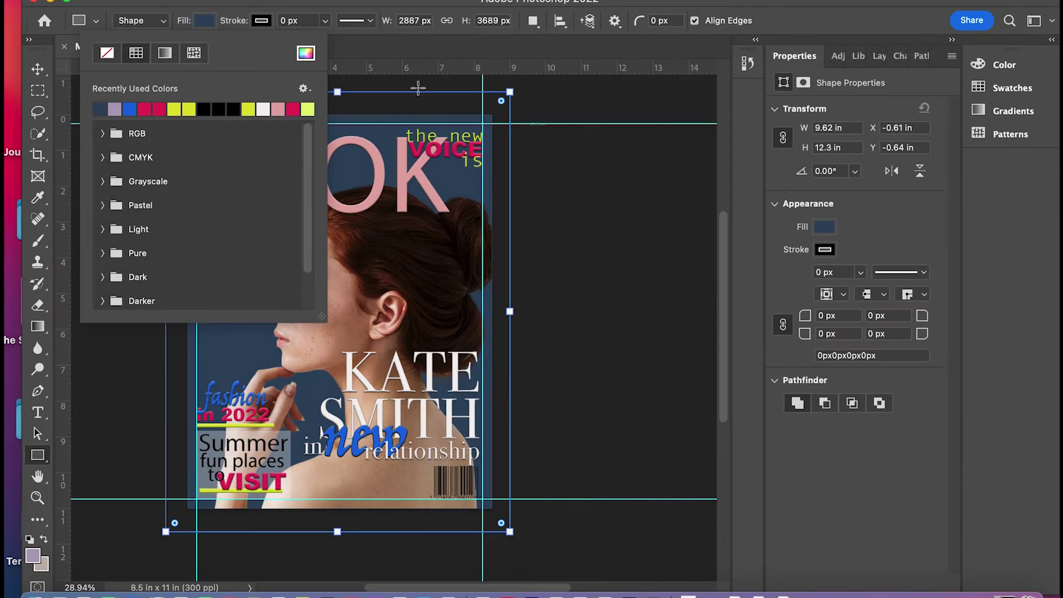
left_click(37, 69)
Nudge the portrait photo slightly to the left.
left_click(341, 266)
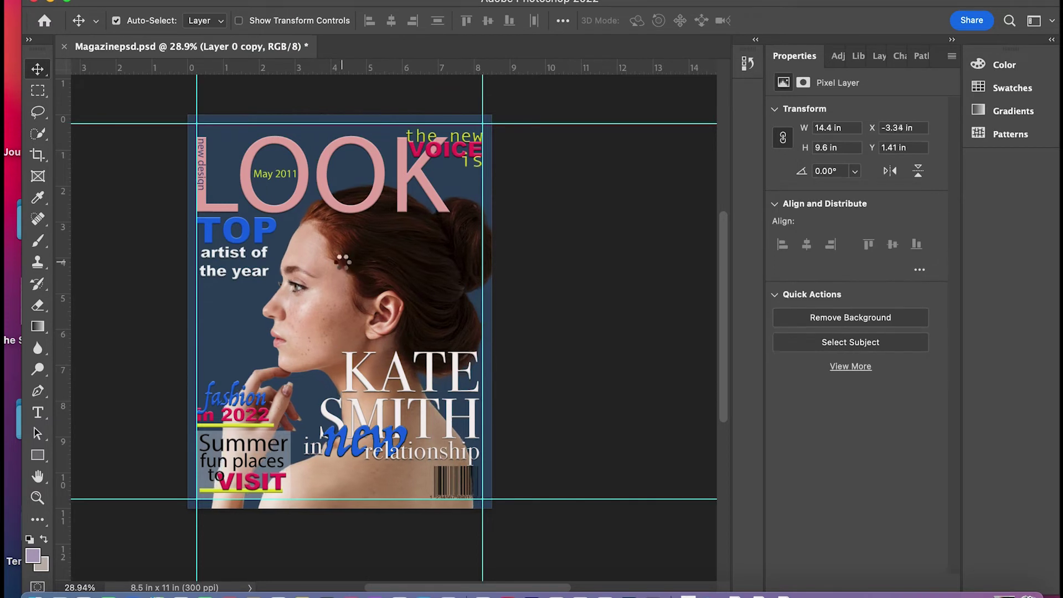
left_click(594, 238)
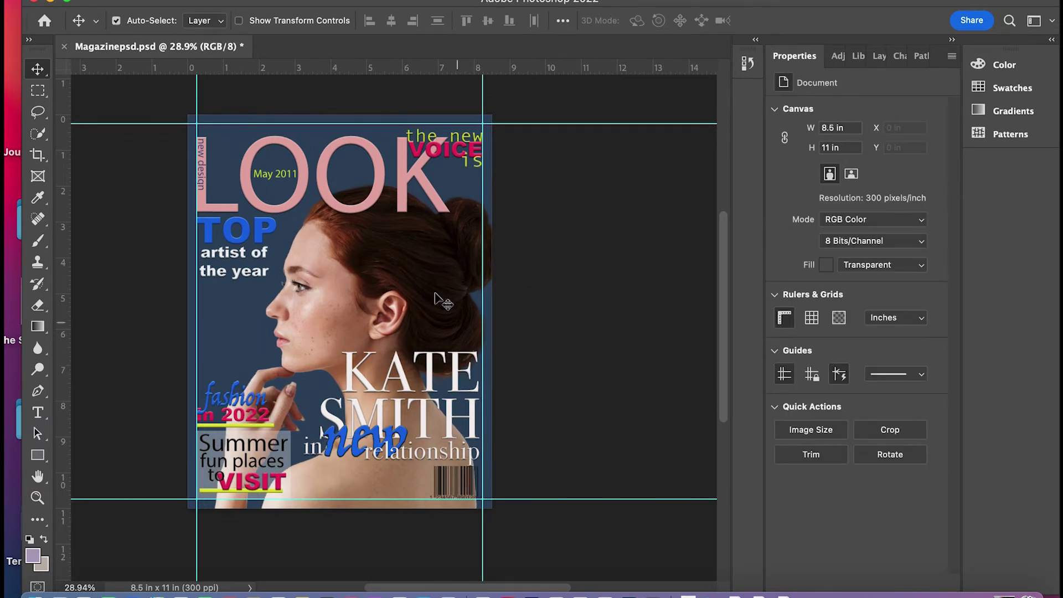
left_click_drag(421, 264, 404, 262)
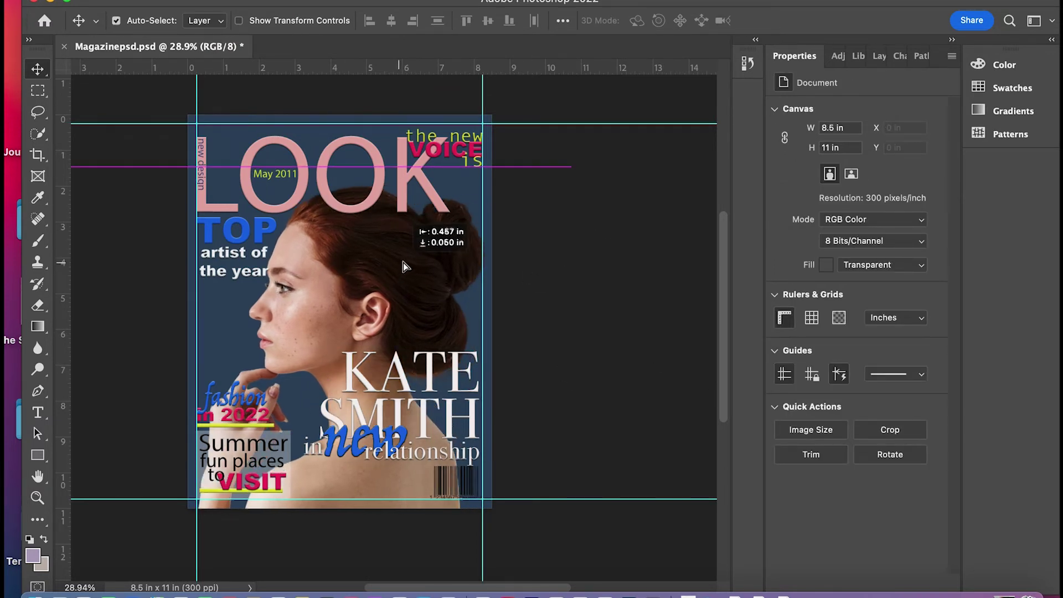
left_click(541, 328)
Recolour the Rectangle 2 background with a brown #b27e62 sampled from the photo.
left_click(879, 55)
left_click(809, 559)
double_click(808, 559)
left_click(326, 222)
left_click(302, 332)
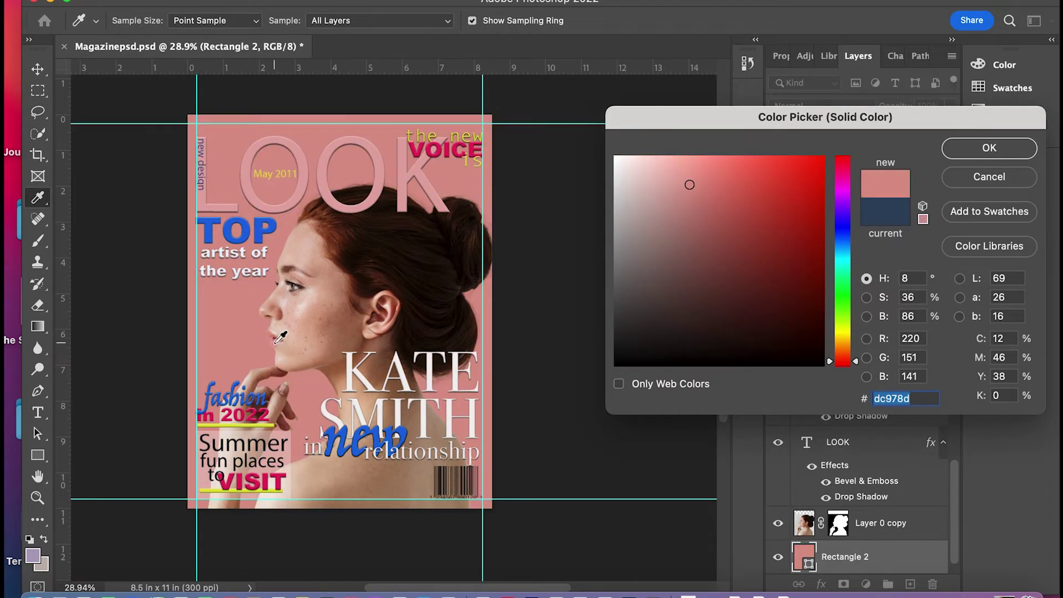
left_click(320, 305)
left_click(330, 336)
left_click(332, 338)
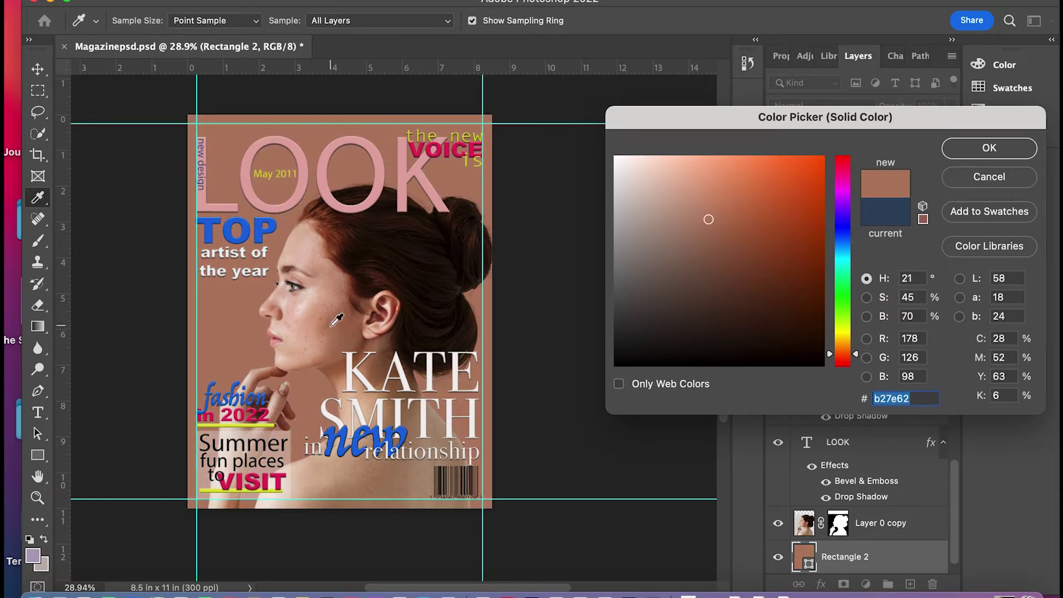
left_click(977, 155)
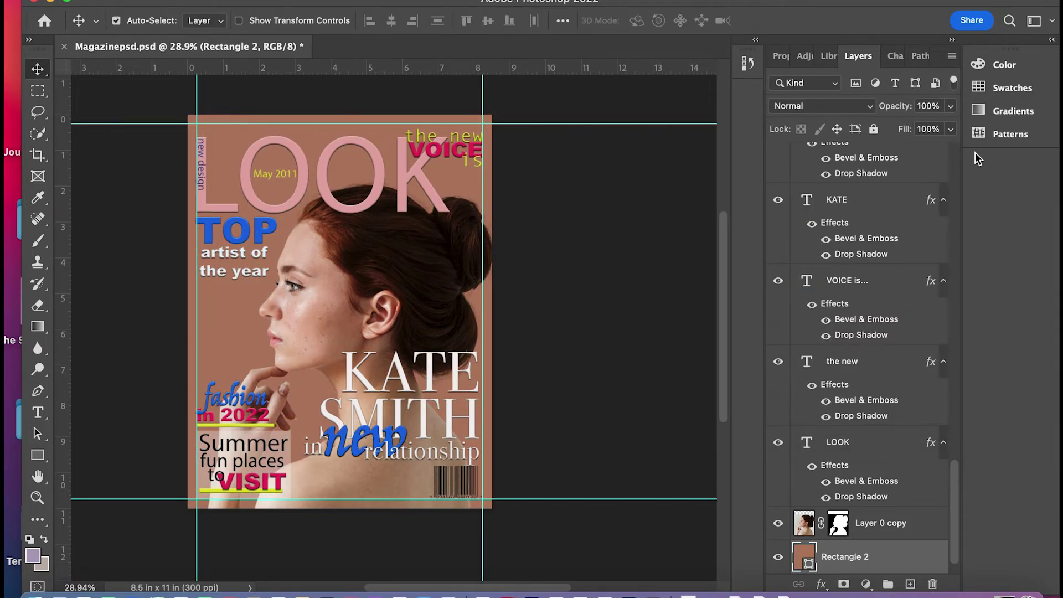
scroll(824, 306, "up", 5)
Recolour the LOOK title blue, sampled from the TOP text.
scroll(858, 387, "down", 4)
double_click(807, 510)
left_click(694, 20)
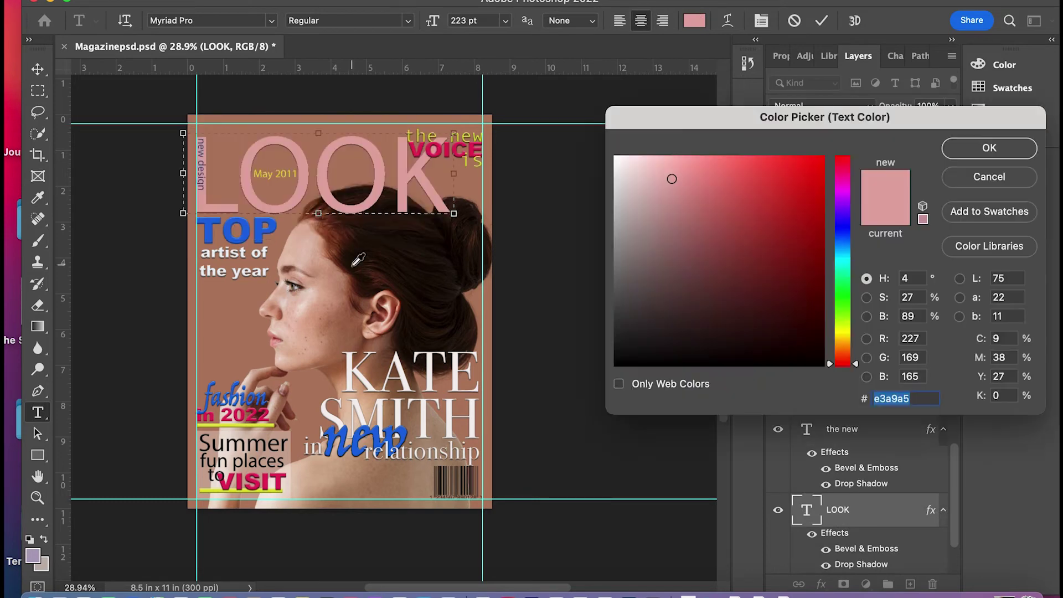
left_click(265, 229)
left_click(961, 158)
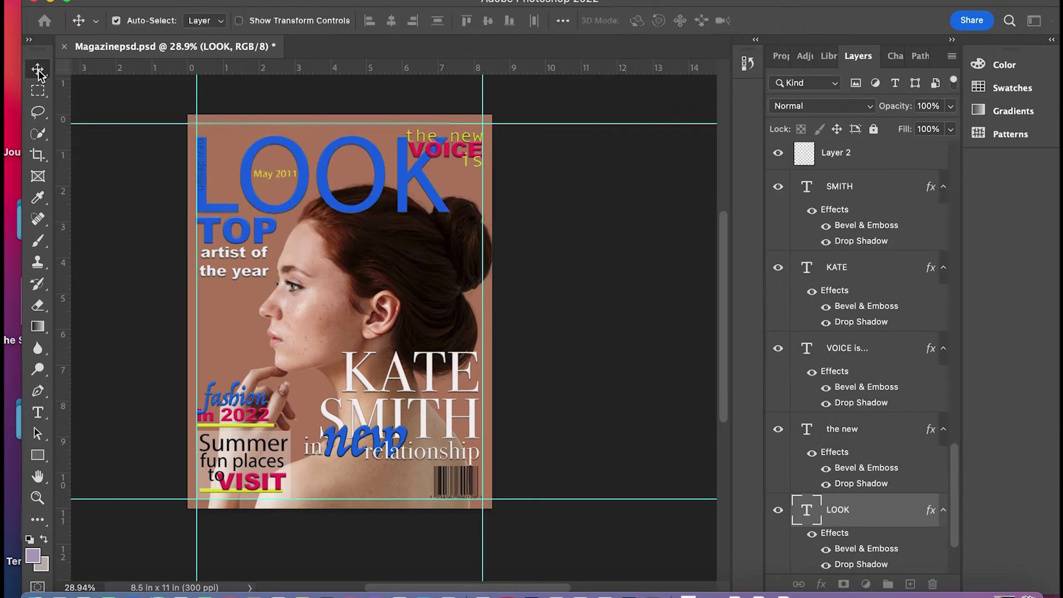
Try TOP in the crimson sampled from VOICE.
scroll(858, 332, "up", 5)
double_click(807, 159)
left_click(695, 20)
left_click(429, 139)
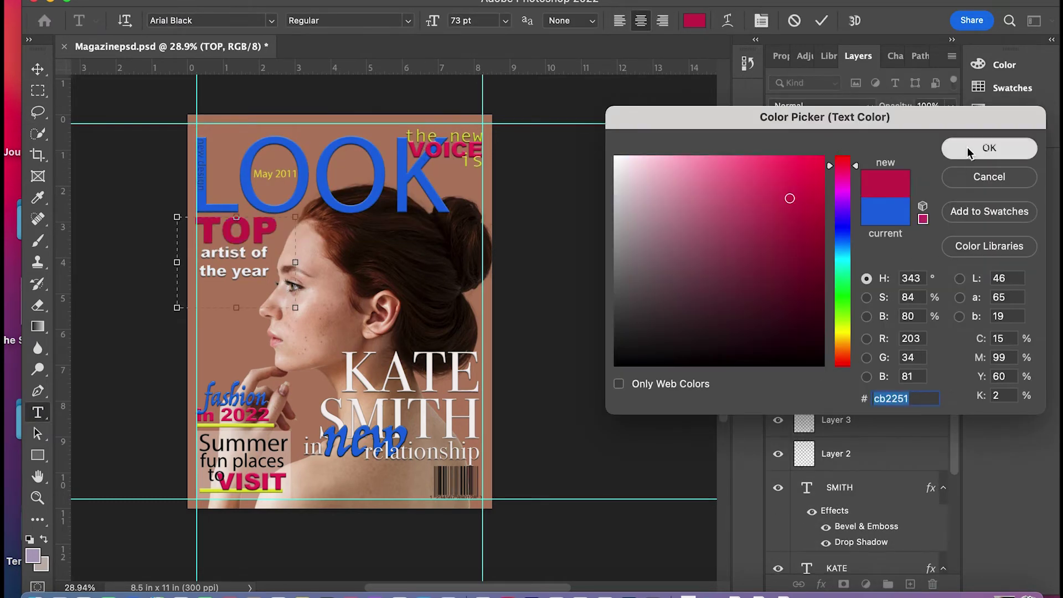
left_click(989, 148)
key("v")
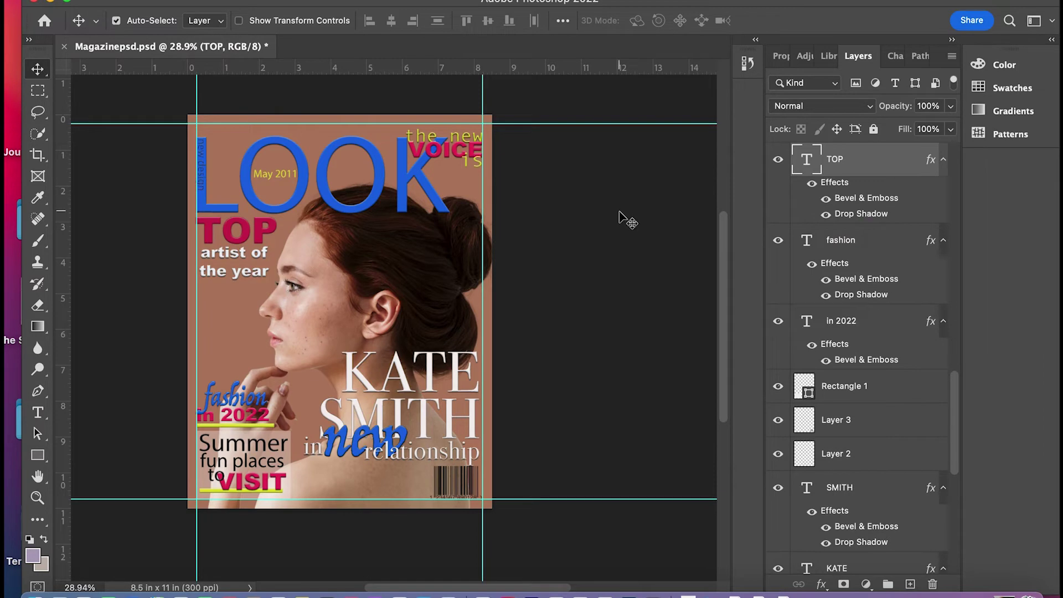
Change TOP's text colour to bright green #22cb59.
double_click(809, 163)
left_click(695, 20)
left_click(843, 285)
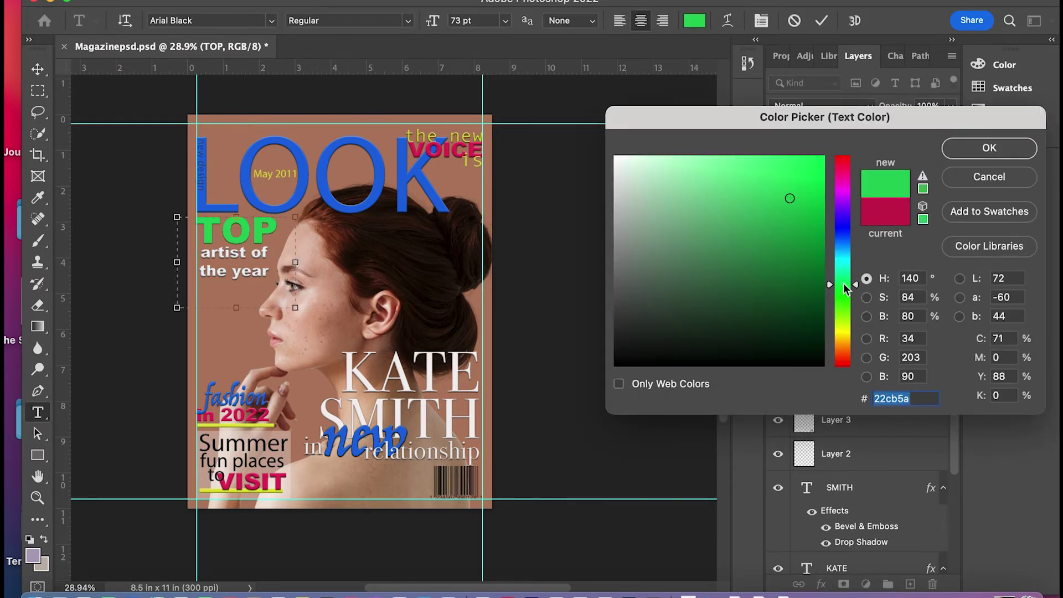
left_click(989, 148)
key("v")
left_click(235, 425)
Set Line 1's fill to the same green sampled from TOP.
double_click(806, 163)
left_click(250, 225)
key("Return")
double_click(806, 162)
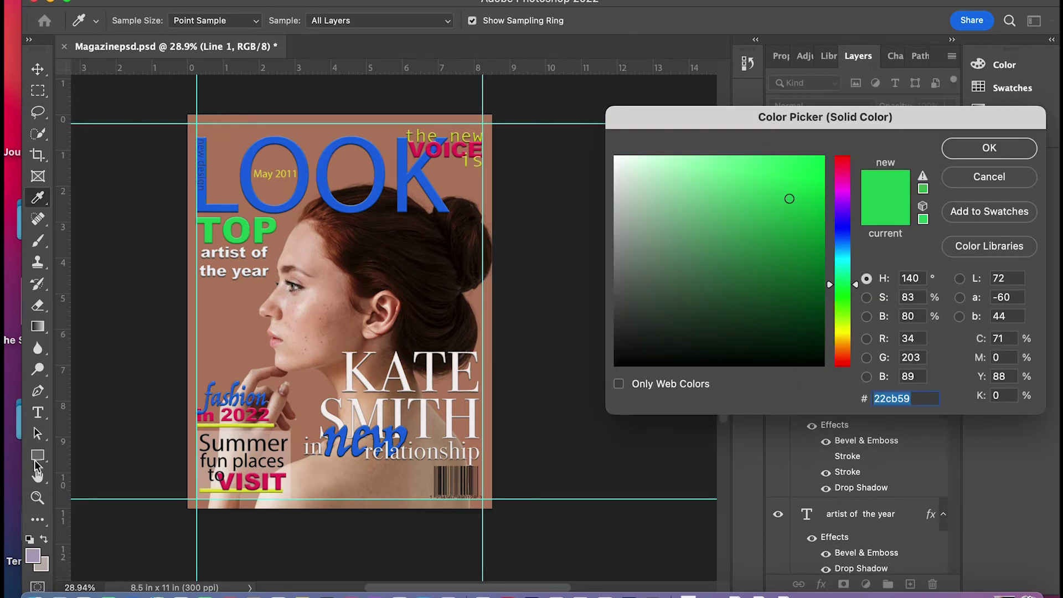
key("Return")
Alt-drag a copy of the green underline to sit beneath VISIT.
left_click(37, 455)
left_click(88, 516)
left_click(204, 20)
left_click(38, 69)
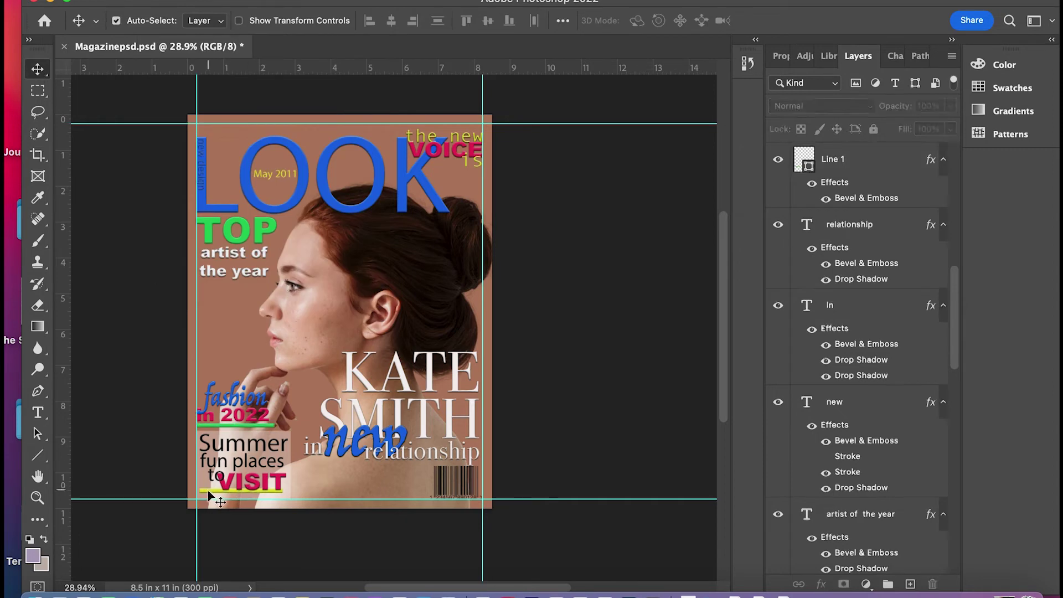
left_click_drag(235, 425, 241, 490)
left_click(38, 455)
left_click(261, 21)
left_click(38, 69)
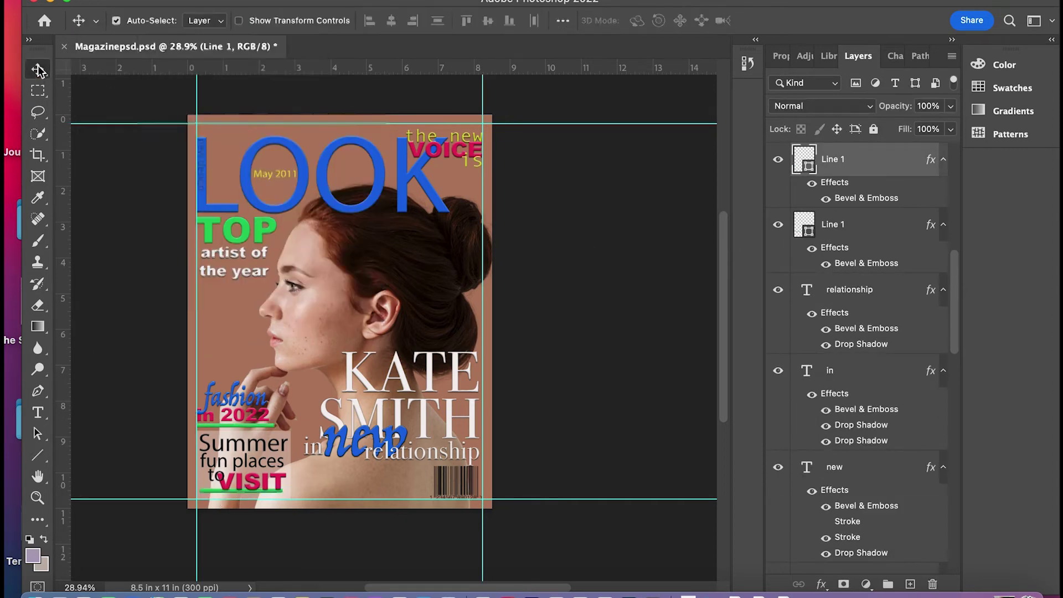
double_click(276, 173)
Change the May 2011 text colour to white.
left_click(695, 21)
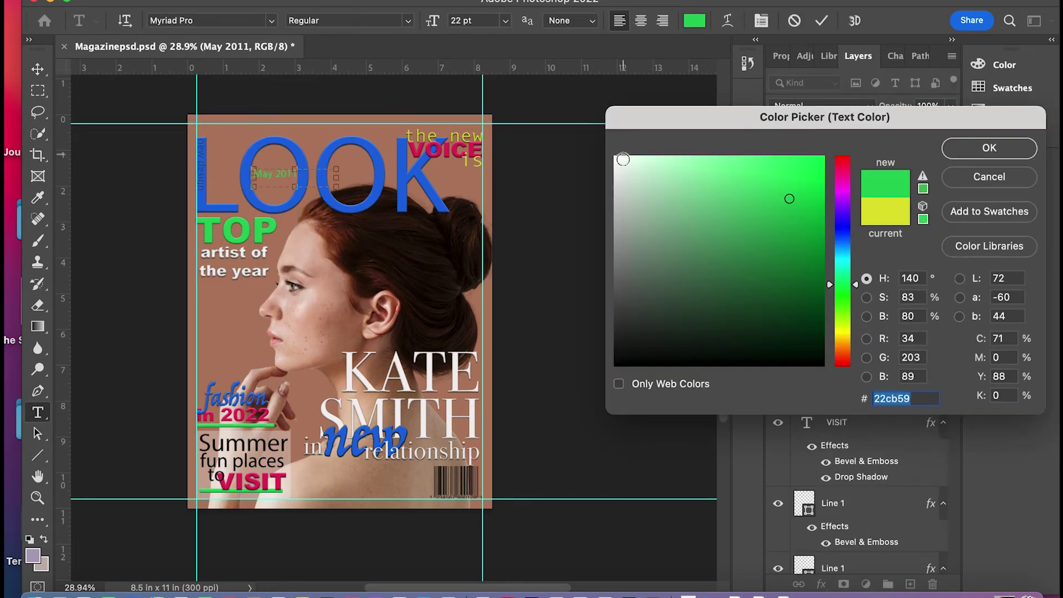
left_click(622, 158)
left_click(990, 148)
key("v")
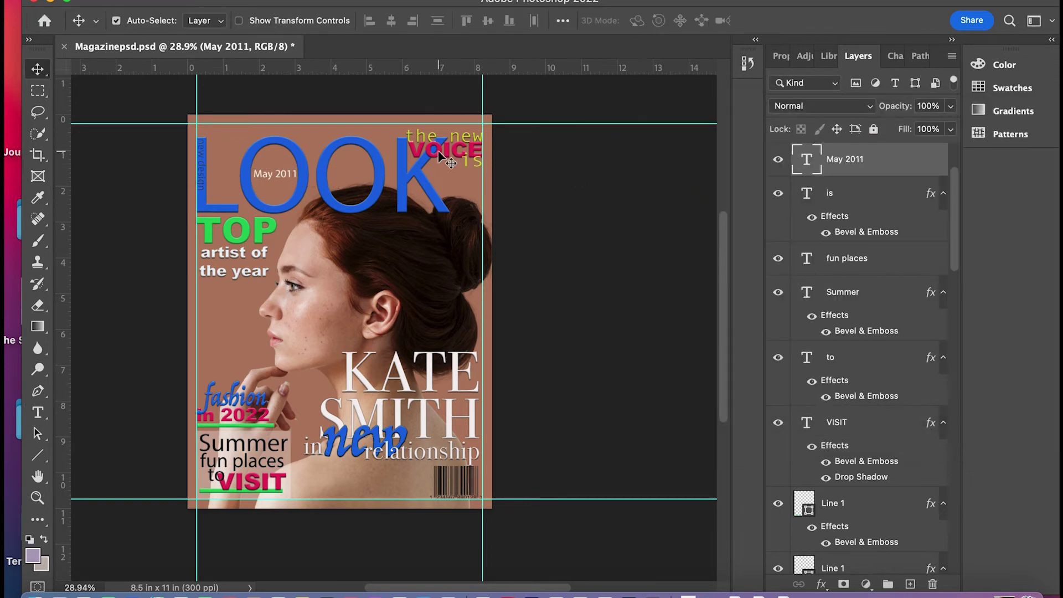
Hide both Stroke effects on the vertical new design text layer.
double_click(207, 179)
left_click(695, 20)
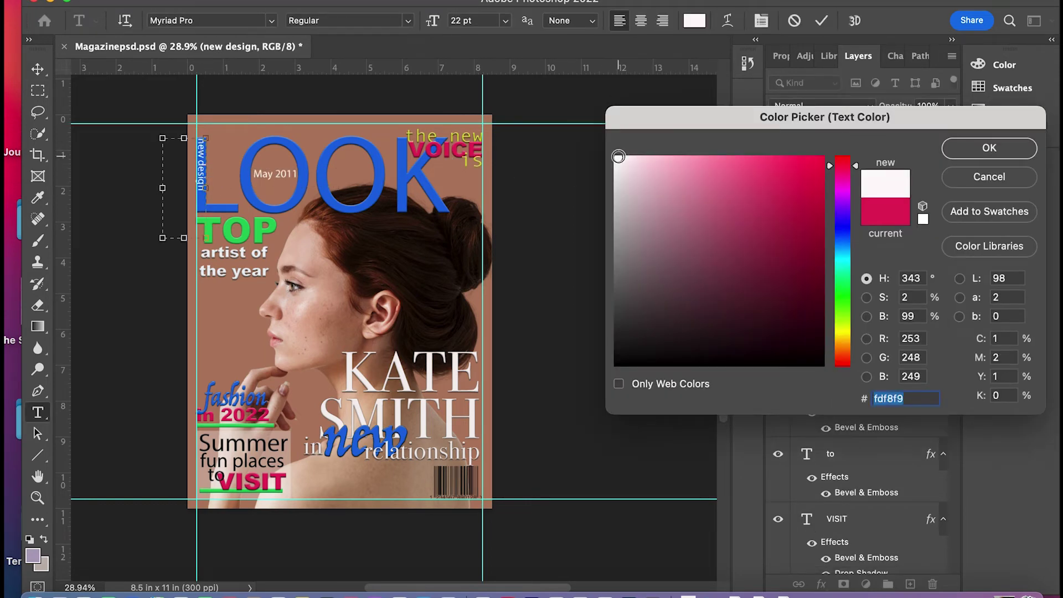
key("Return")
key("v")
double_click(806, 172)
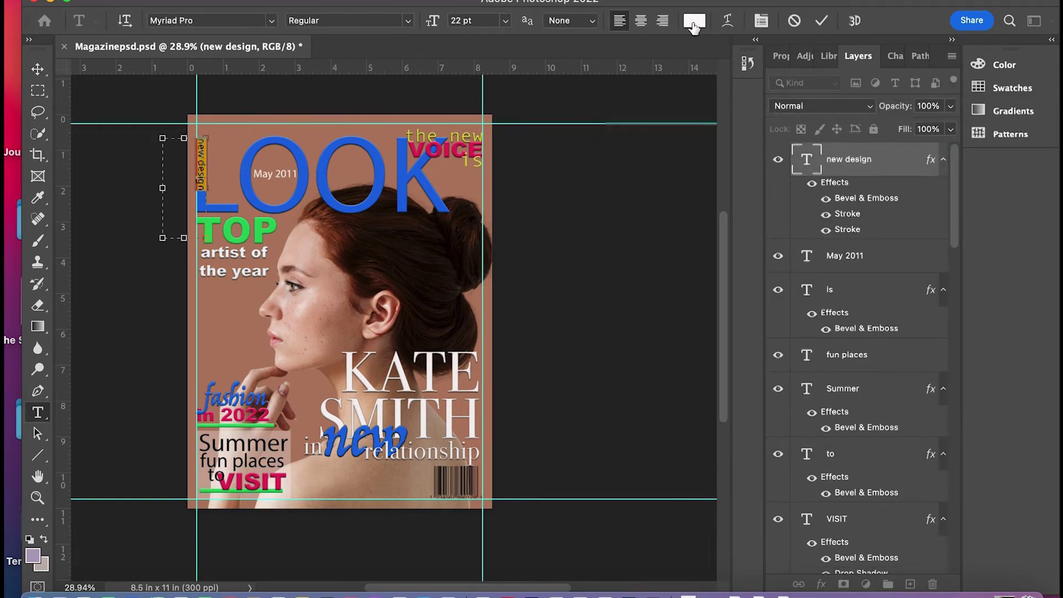
left_click(826, 213)
key("v")
left_click(573, 296)
Position new design on the L of LOOK with May 2011 below it, above TOP.
mouse_move(204, 180)
left_mouse_down()
mouse_move(390, 175)
mouse_move(211, 172)
left_mouse_up()
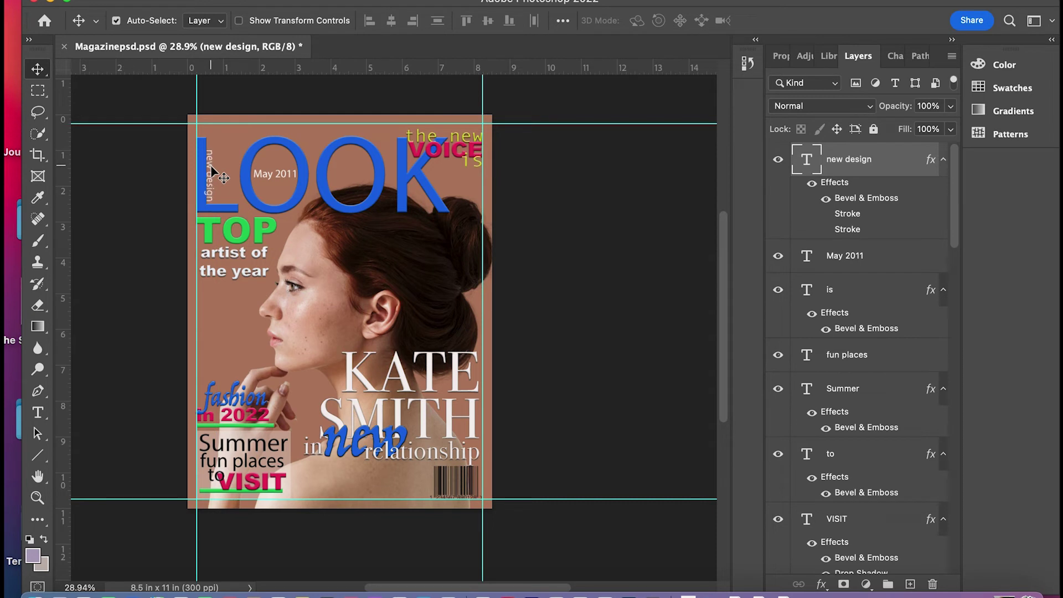
left_click(216, 175)
left_click_drag(280, 174, 240, 198)
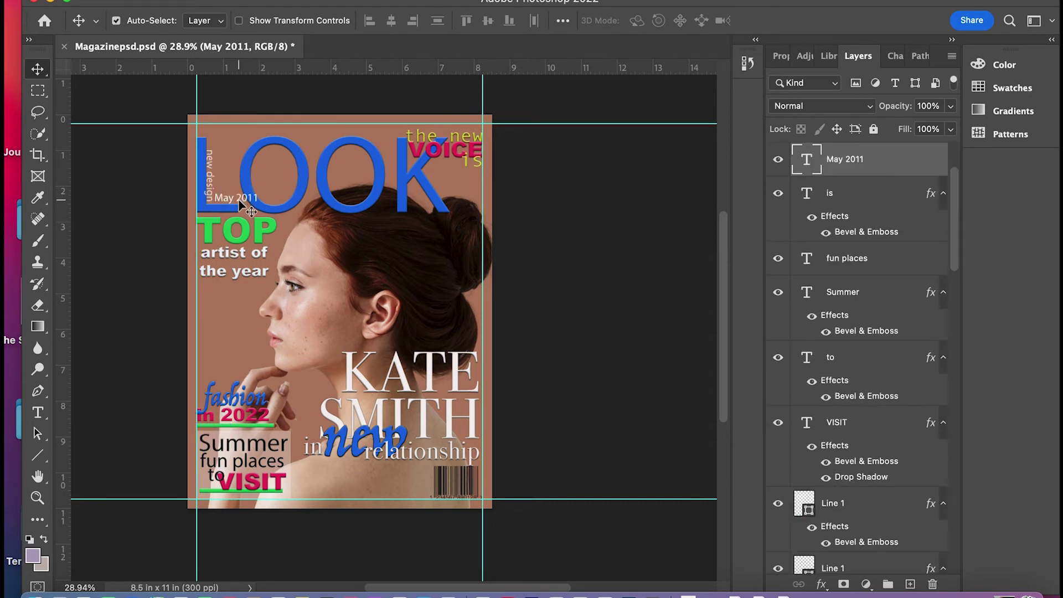
left_click(210, 172)
left_click_drag(212, 160, 205, 151)
left_click_drag(226, 199, 209, 205)
double_click(219, 204)
left_click(38, 71)
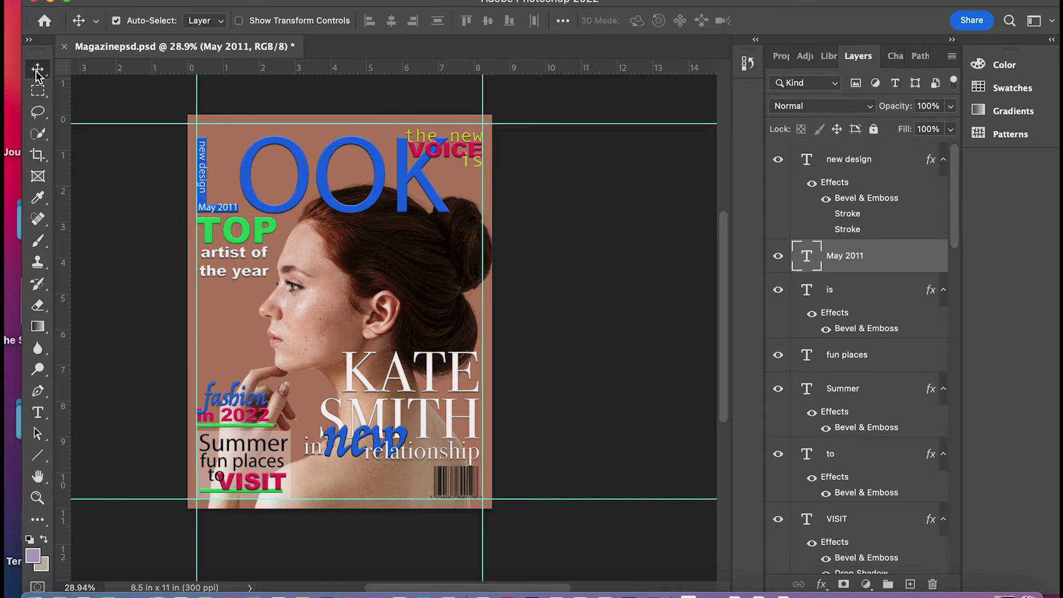
left_click(204, 165)
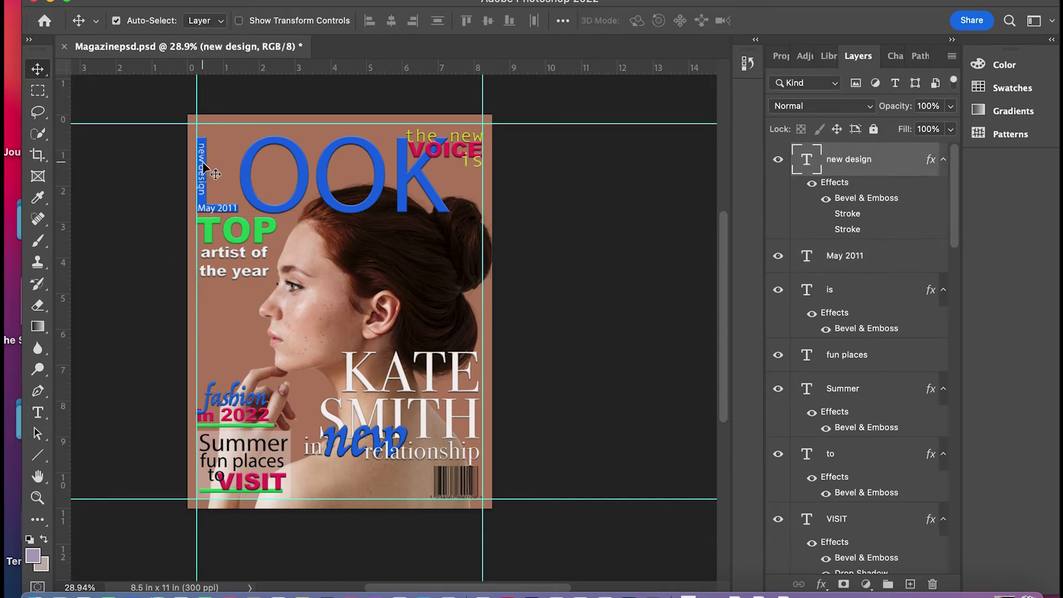
left_click(238, 188)
Recolour VOICE with the green sampled from TOP.
double_click(475, 185)
left_click(695, 20)
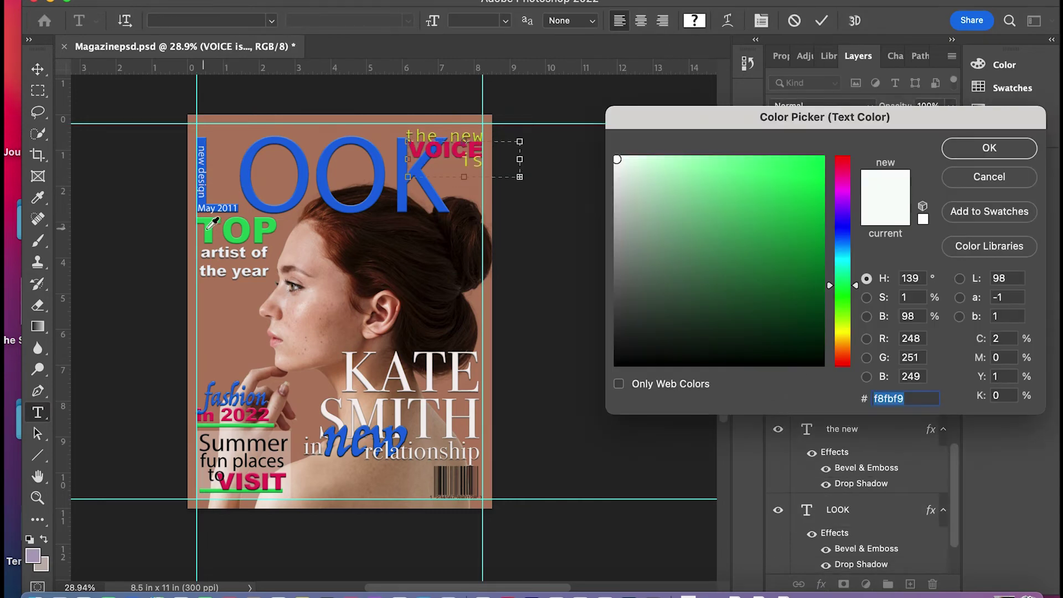
left_click(211, 227)
key("Return")
left_click(37, 69)
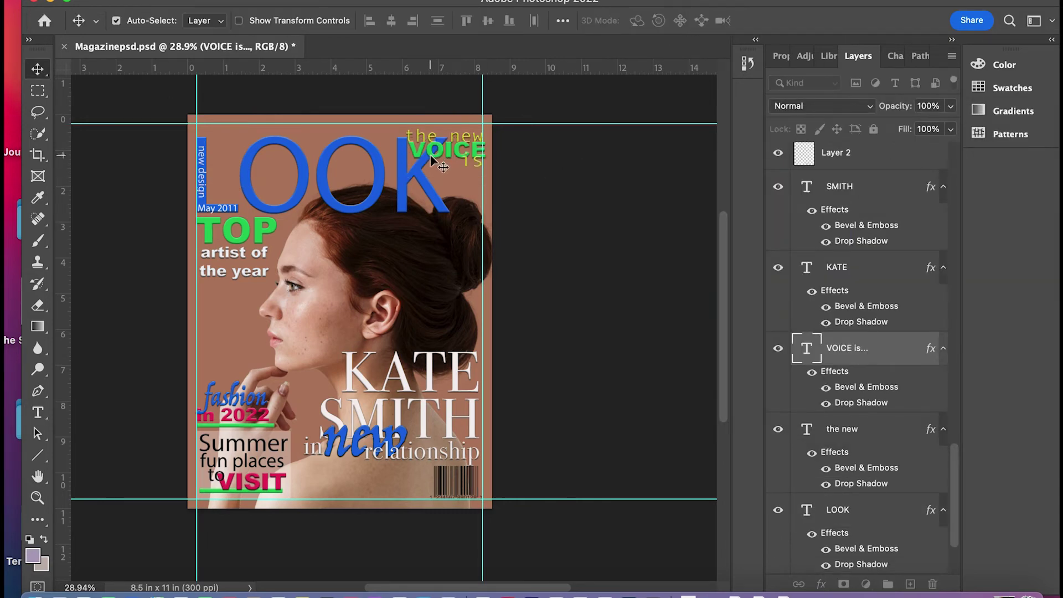
Try recolouring the 'the new' text, then commit it unchanged.
double_click(443, 136)
left_click(695, 21)
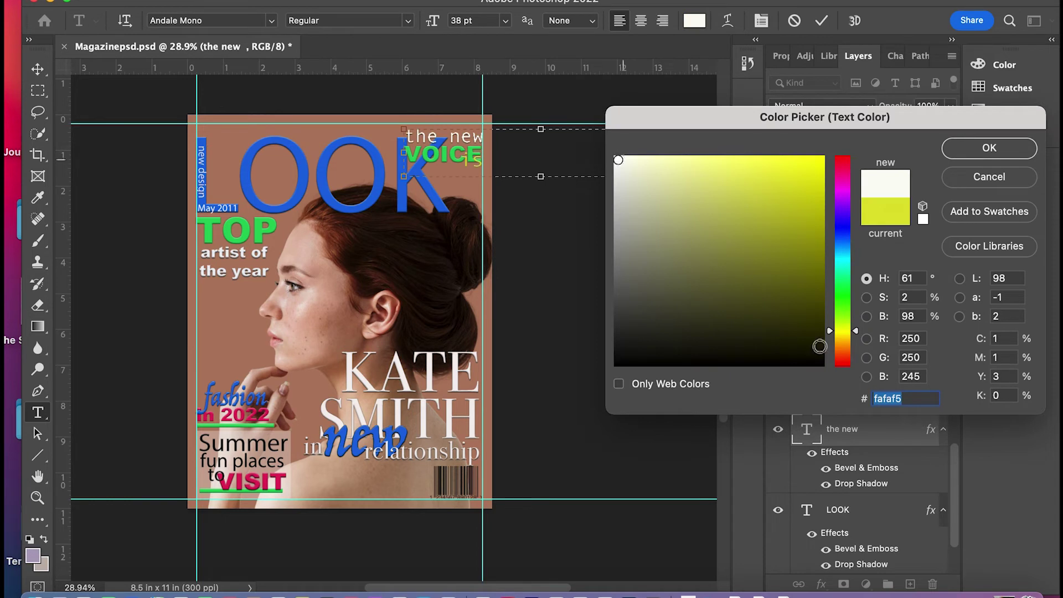
left_click(821, 364)
key("Escape")
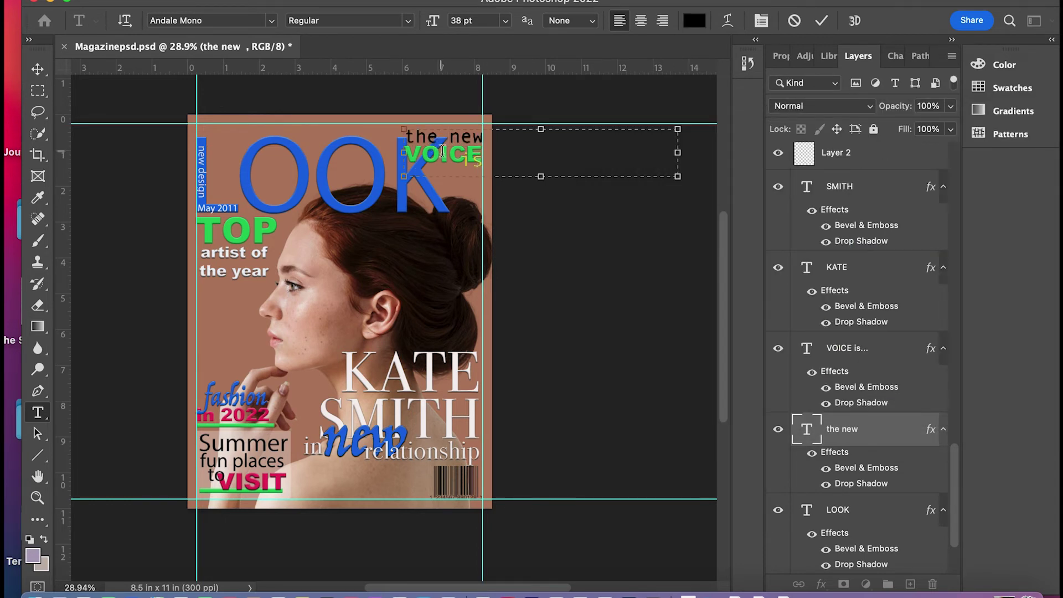
key("super+a")
left_click(695, 20)
key("Escape")
key("super+Return")
Change the 'is' text under VOICE from yellow to white.
left_click(437, 151)
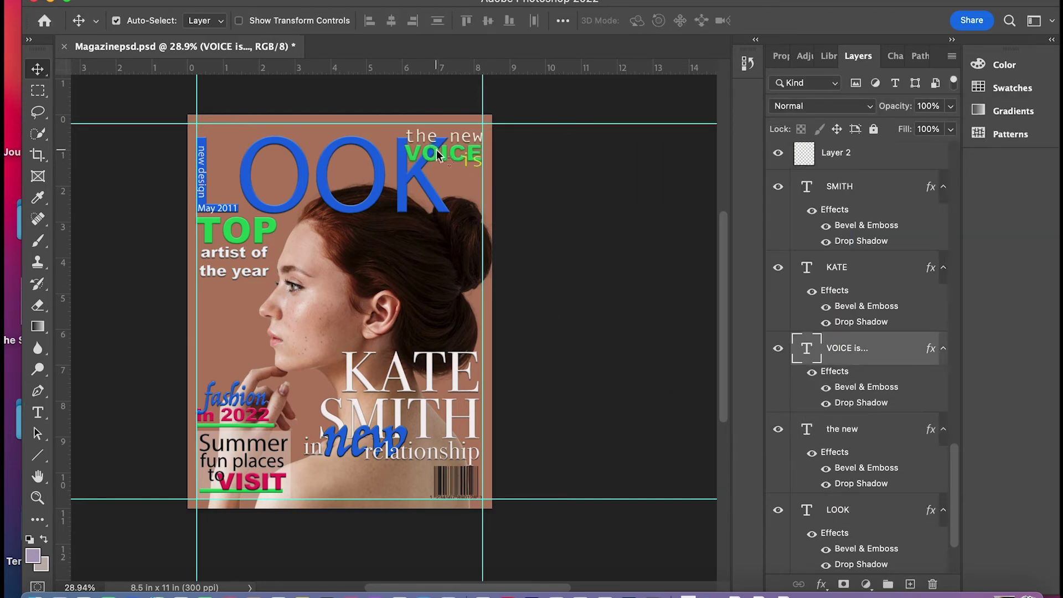
double_click(475, 161)
left_click(694, 21)
left_click(622, 159)
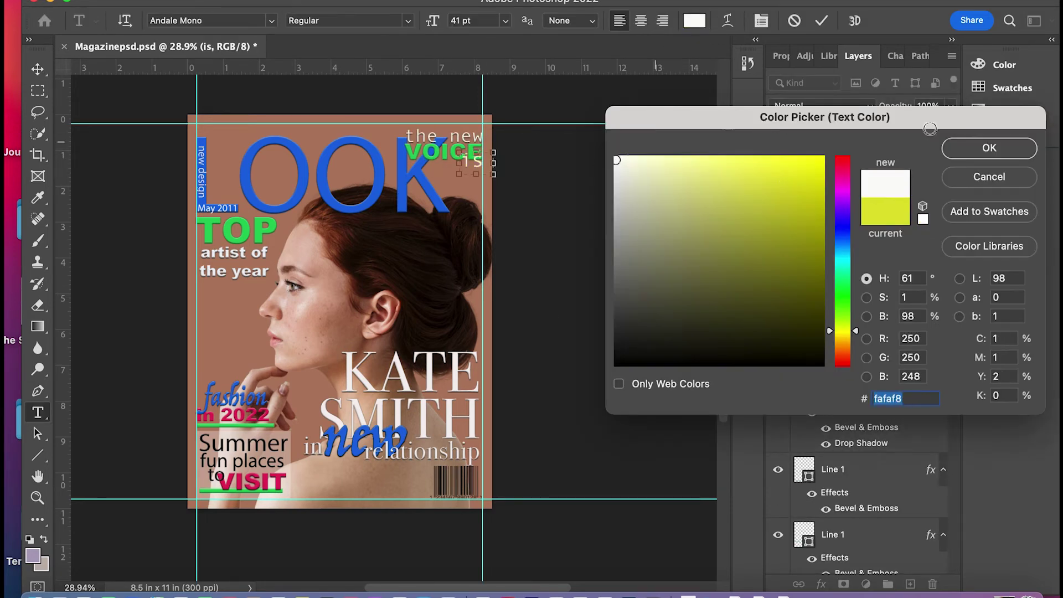
left_click(986, 154)
key("super+Return")
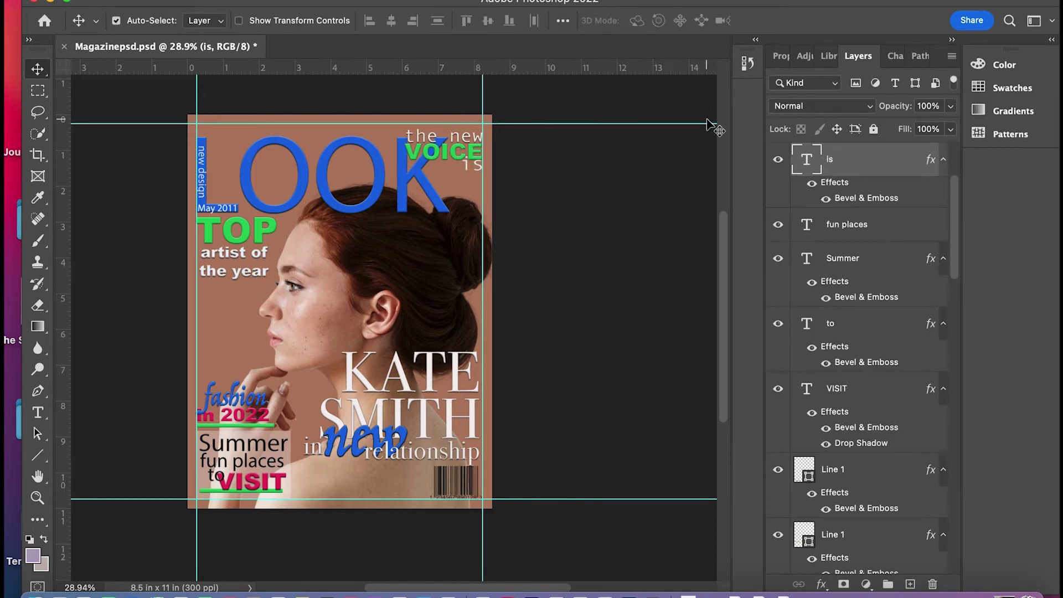
Re-open the 'is' text and review its font size options without changing them.
double_click(813, 166)
scroll(831, 277, "up", 3)
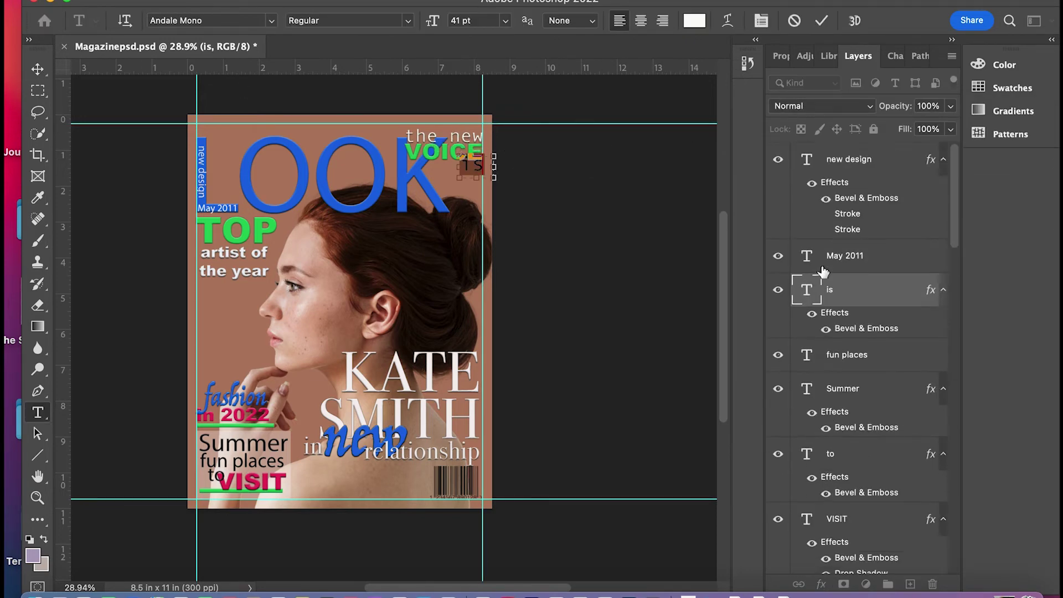
left_click(848, 159)
scroll(831, 277, "down", 5)
double_click(800, 518)
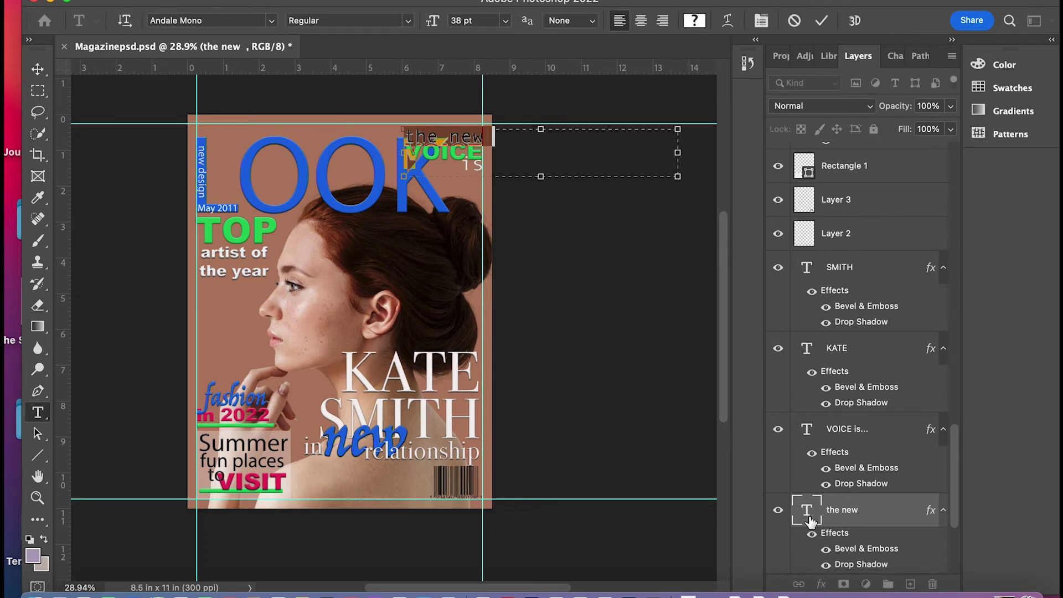
left_click(505, 21)
left_click(464, 25)
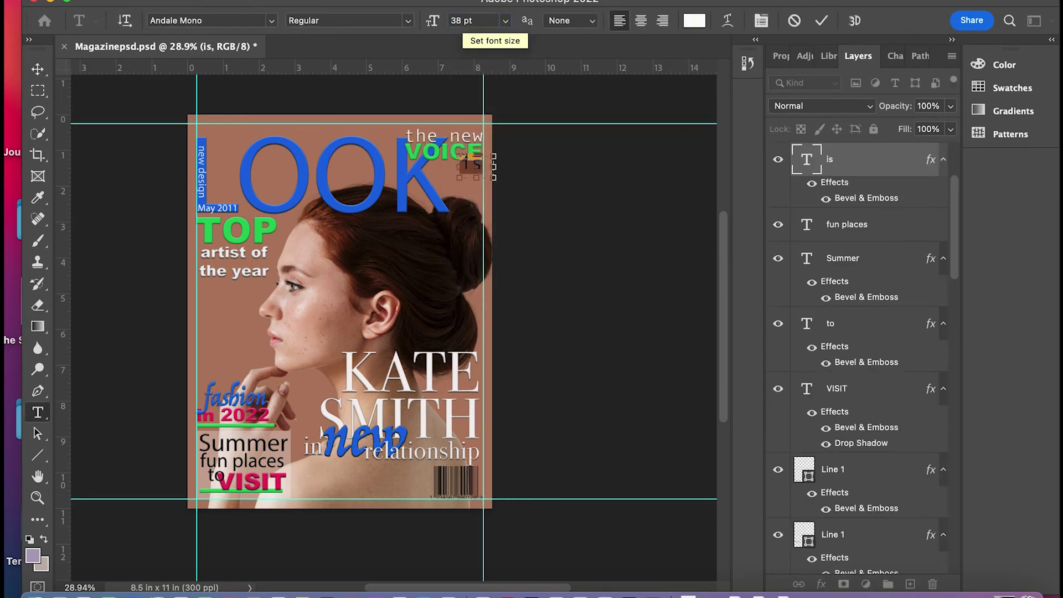
key("Escape")
key("v")
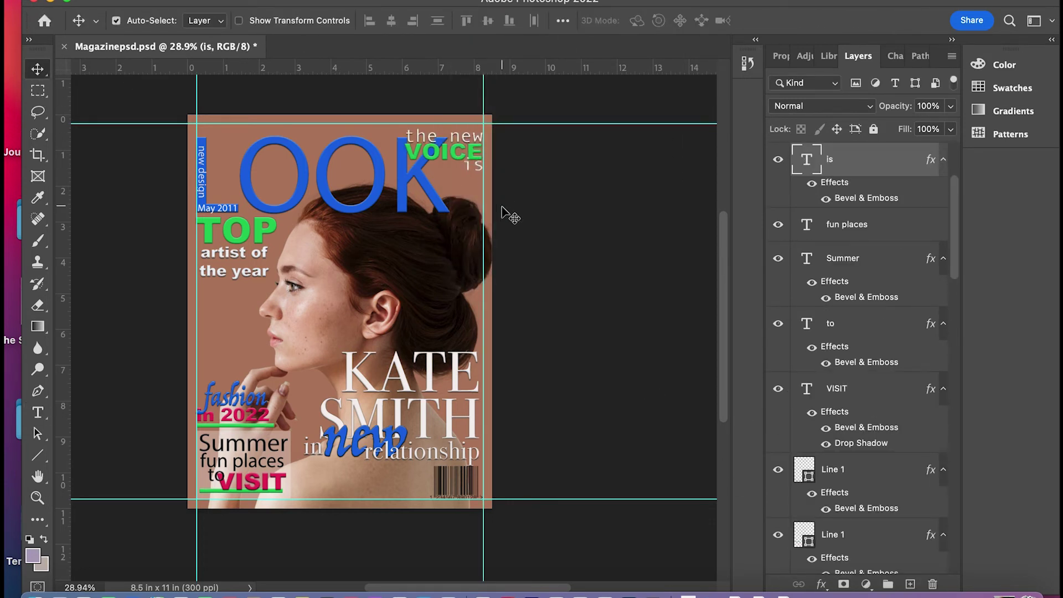
Move the 'is' text near VOICE and set it in Myriad Pro.
scroll(508, 213, "up", 3)
scroll(481, 275, "up", 2)
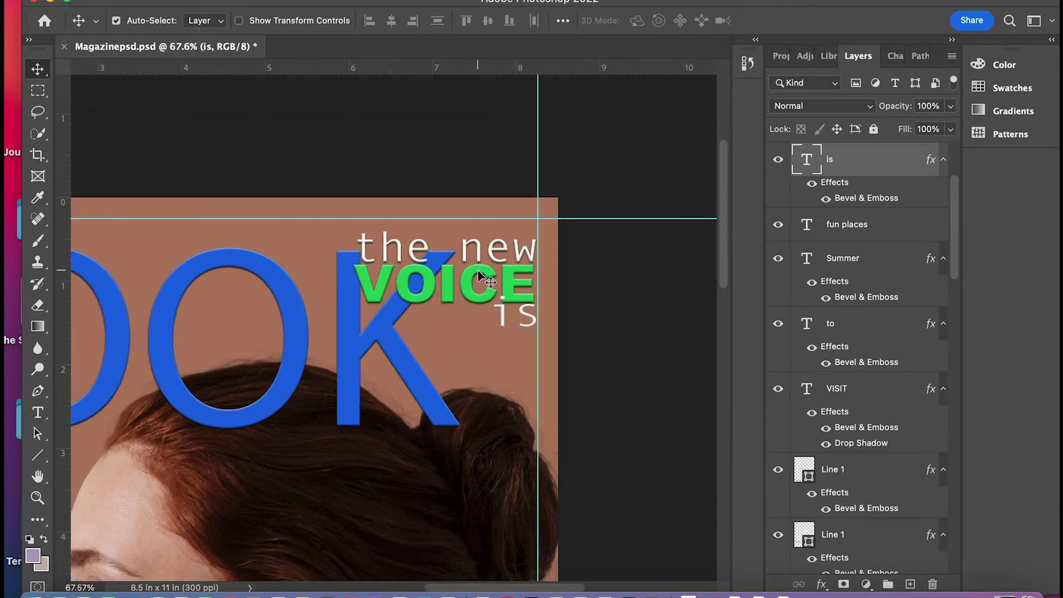
double_click(807, 160)
left_click(37, 69)
mouse_move(519, 310)
left_mouse_down()
mouse_move(527, 304)
mouse_move(518, 310)
left_mouse_up()
double_click(509, 318)
left_click(272, 20)
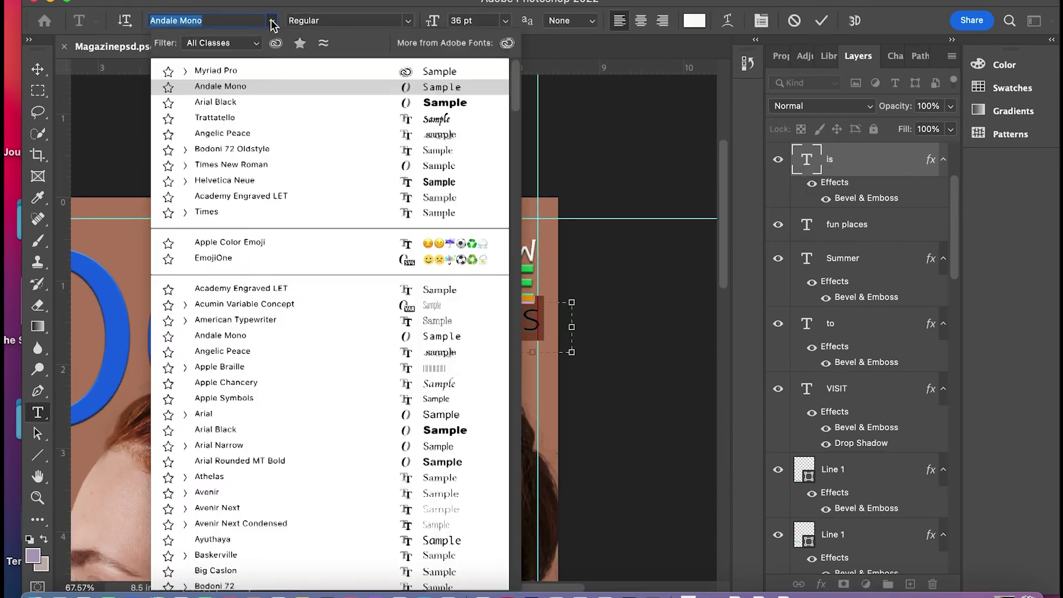
left_click(38, 69)
Tuck the 'is...' line just beneath VOICE using Free Transform.
double_click(509, 320)
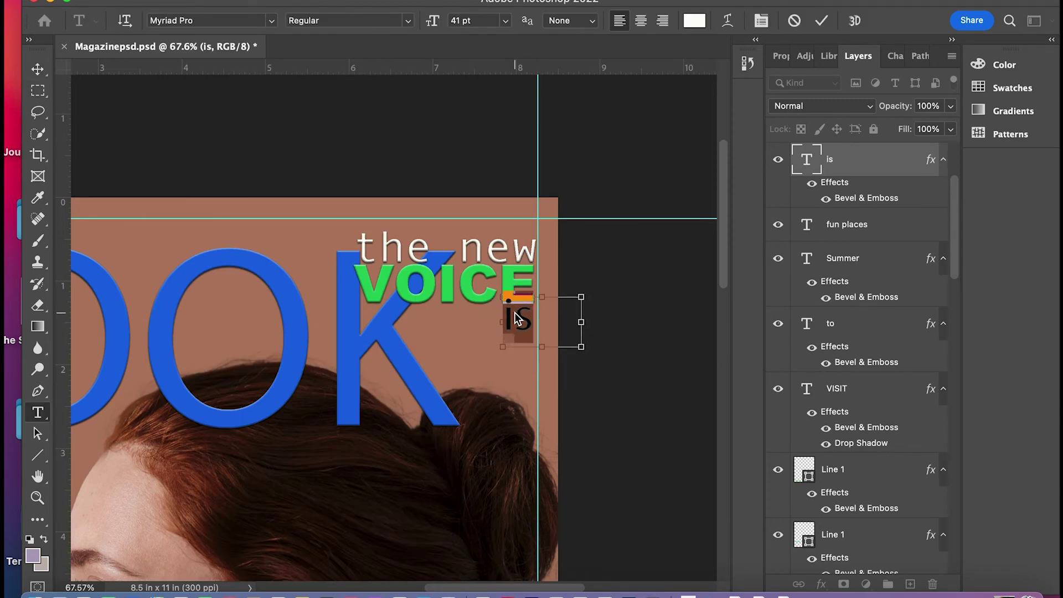
left_click(38, 69)
mouse_move(520, 321)
left_mouse_down()
mouse_move(518, 310)
mouse_move(529, 330)
mouse_move(488, 316)
left_mouse_up()
key("ctrl+t")
key("Return")
key("t")
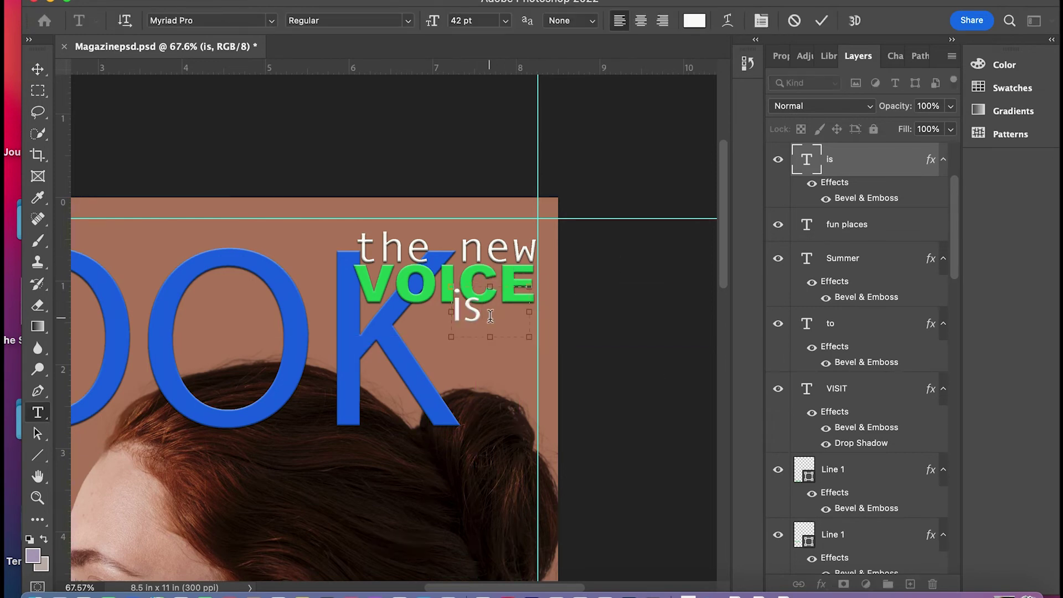
left_click(39, 67)
scroll(587, 404, "down", 2)
scroll(587, 404, "down", 2)
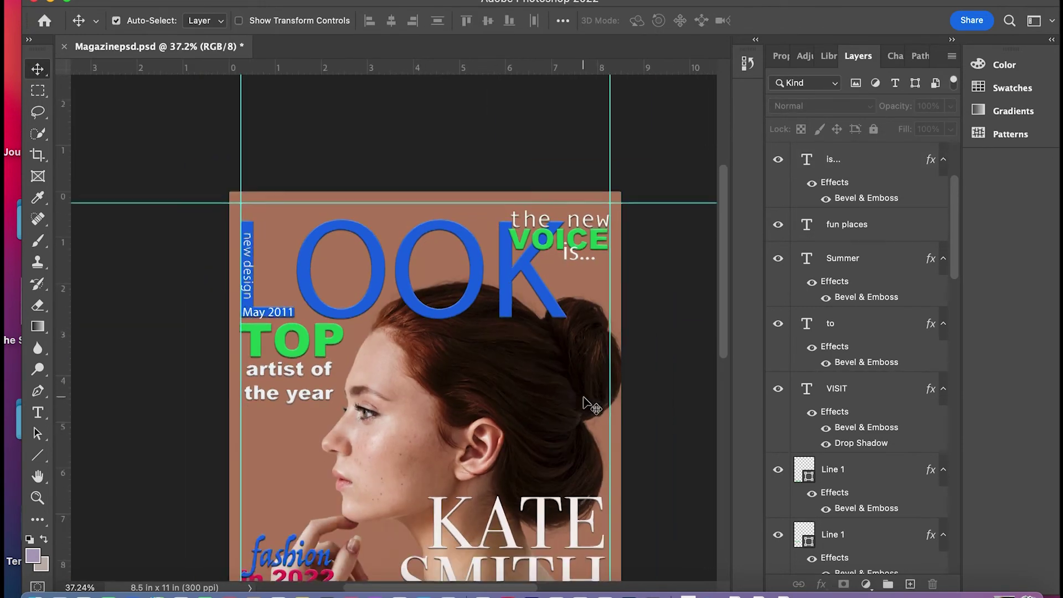
Move fashion and 'in 2022' up, and delete '2022' from that line.
scroll(587, 404, "down", 1)
left_click_drag(299, 402, 299, 360)
left_click_drag(277, 424, 273, 376)
double_click(275, 391)
double_click(318, 388)
key("BackSpace")
key("ctrl+Return")
Add a new red '2022' text layer just below 'in'.
key("t")
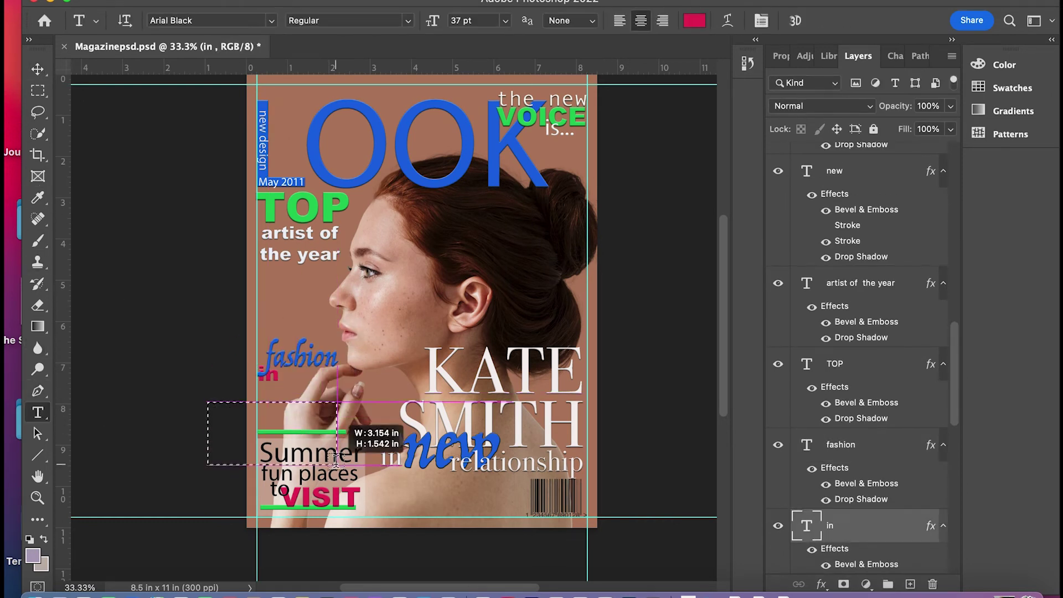
left_click_drag(207, 401, 337, 464)
type("2022")
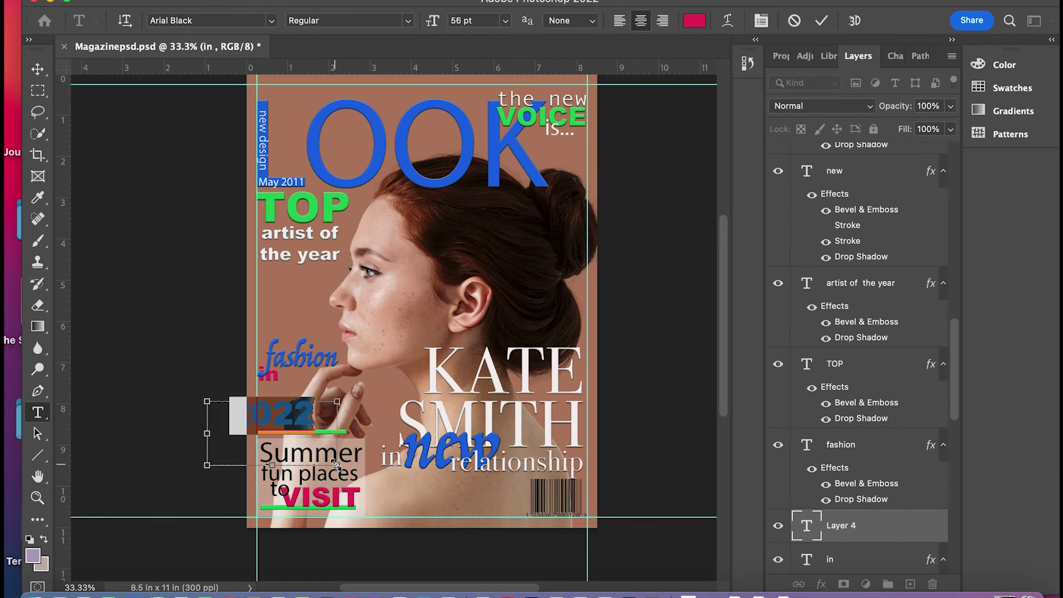
key("ctrl+Return")
key("v")
left_click_drag(302, 417, 334, 396)
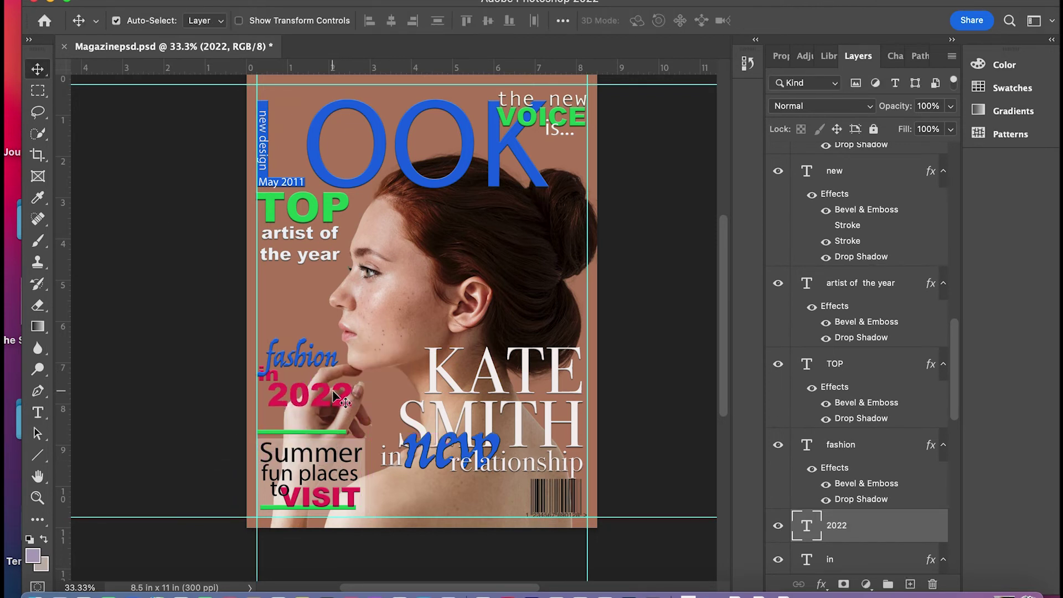
double_click(334, 389)
left_click(37, 455)
Draw a rectangle over the 2022 text and fill it green.
left_click_drag(264, 381, 367, 412)
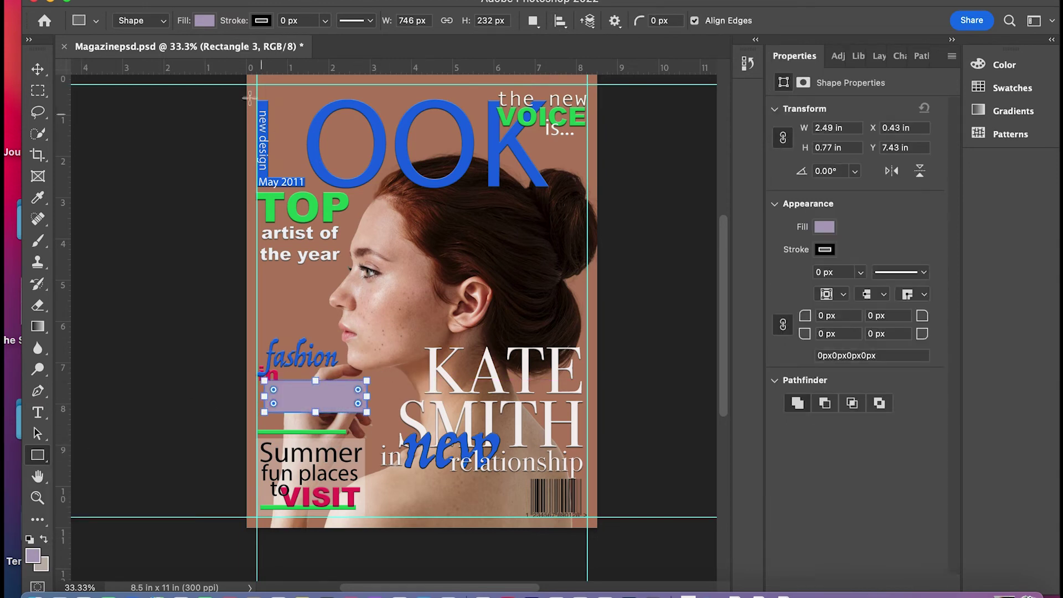
left_click(204, 20)
left_click(219, 106)
key("v")
left_click(670, 206)
left_click(340, 404)
left_click(826, 227)
left_click(842, 311)
Move the green box below the 2022 layer; place 'in' on it and 'fashion' above.
left_click(879, 56)
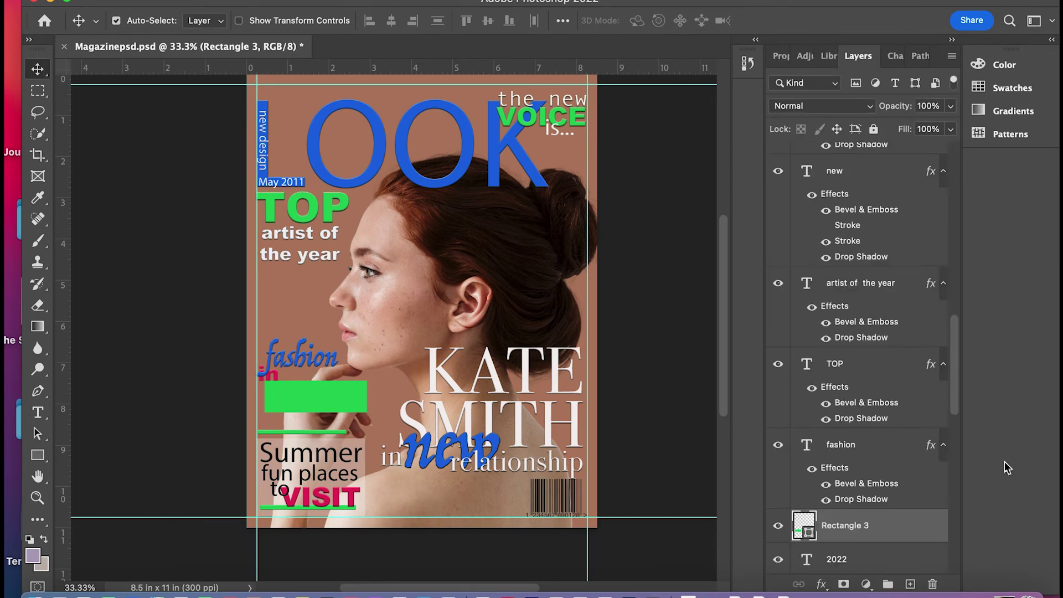
scroll(918, 150, "down", 2)
left_click_drag(837, 522, 837, 477)
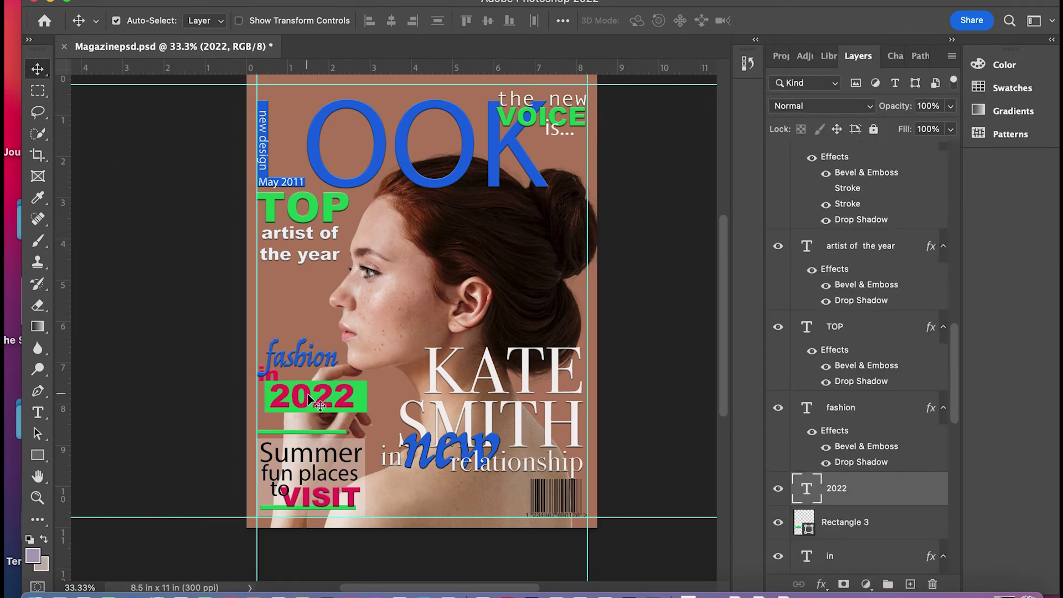
left_click(309, 345)
left_click_drag(304, 359, 272, 312)
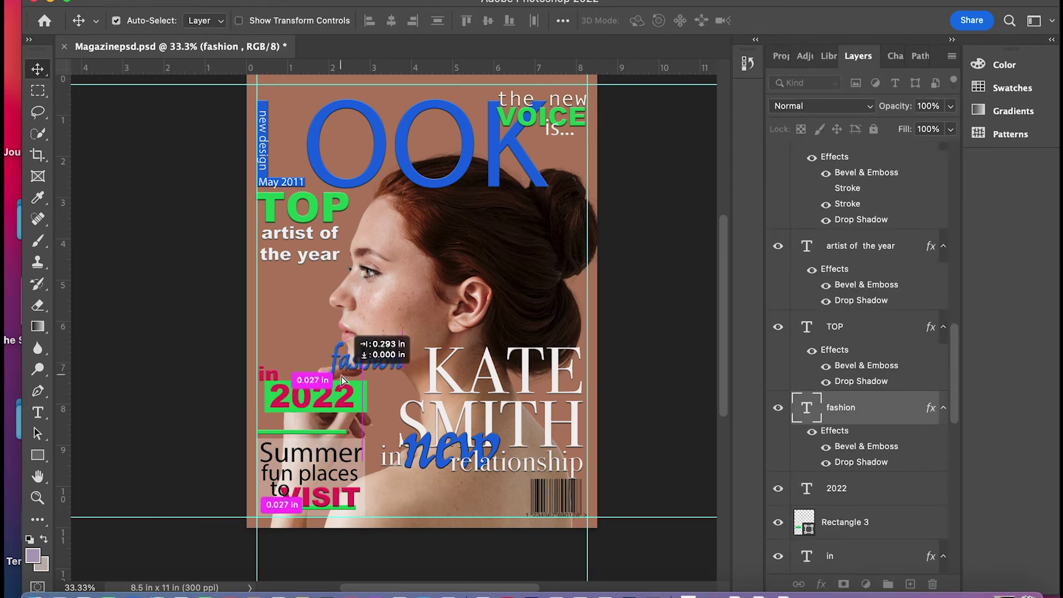
left_click_drag(312, 400, 323, 402)
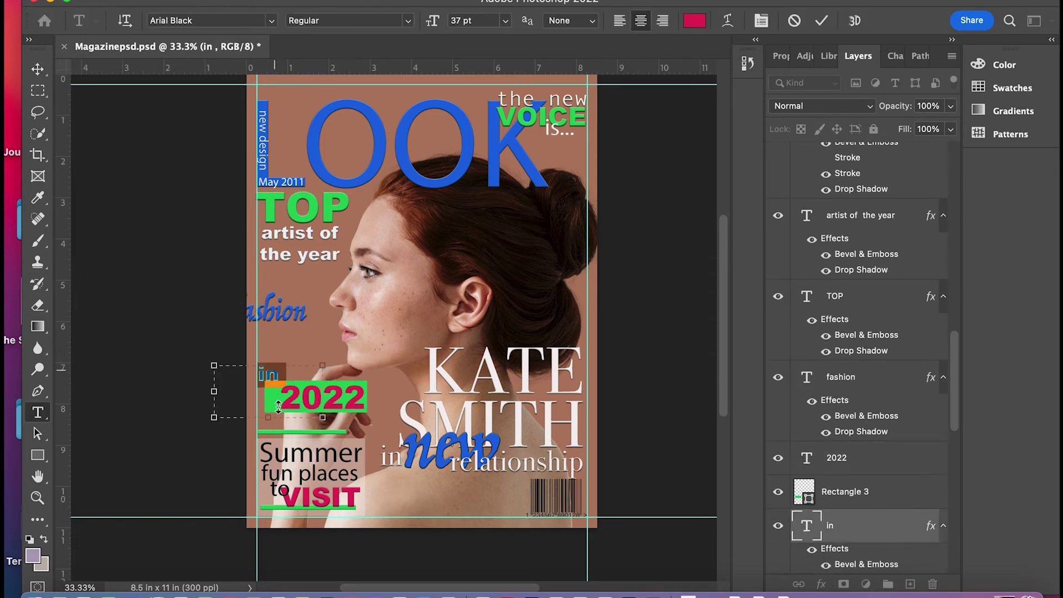
left_click_drag(268, 375, 262, 410)
left_click_drag(278, 315, 312, 377)
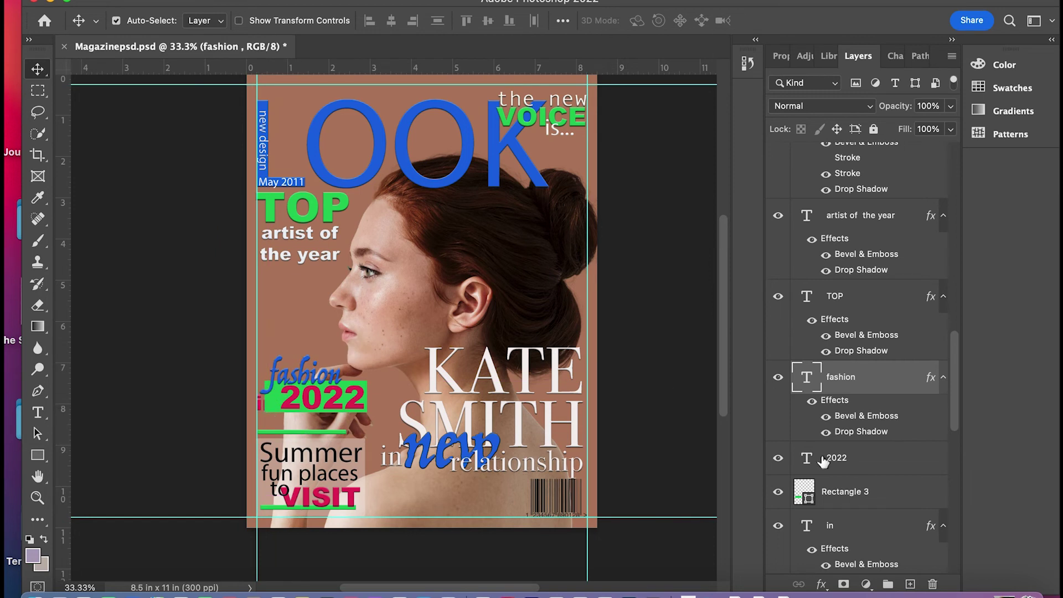
Free Transform the green box, widening it and extending its bottom edge.
left_click(804, 478)
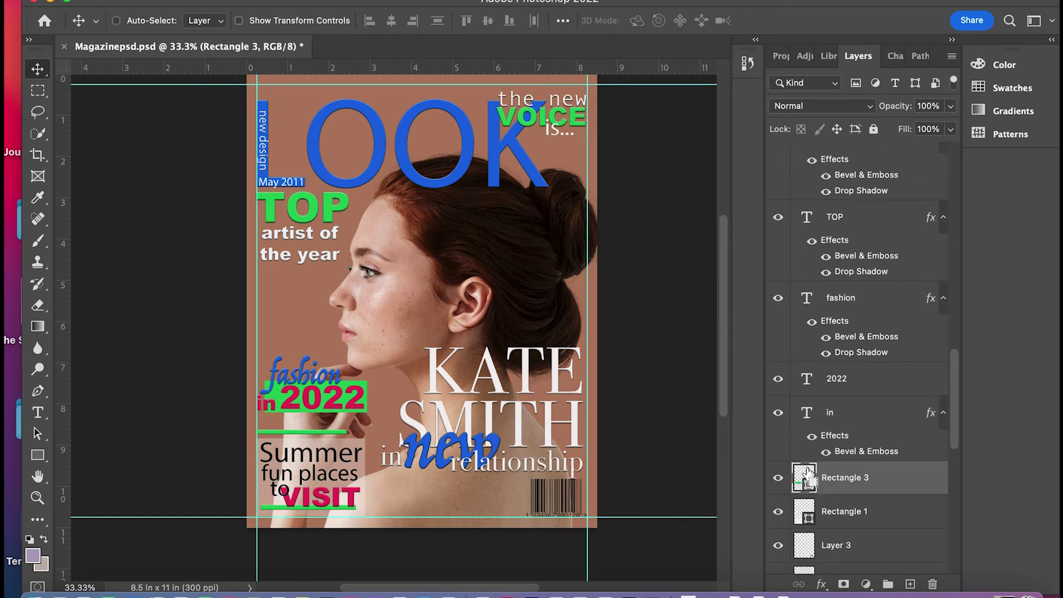
key("ctrl+t")
left_click_drag(256, 397, 251, 396)
left_click_drag(317, 419, 271, 415)
key("Return")
left_click(267, 408)
left_click(333, 397)
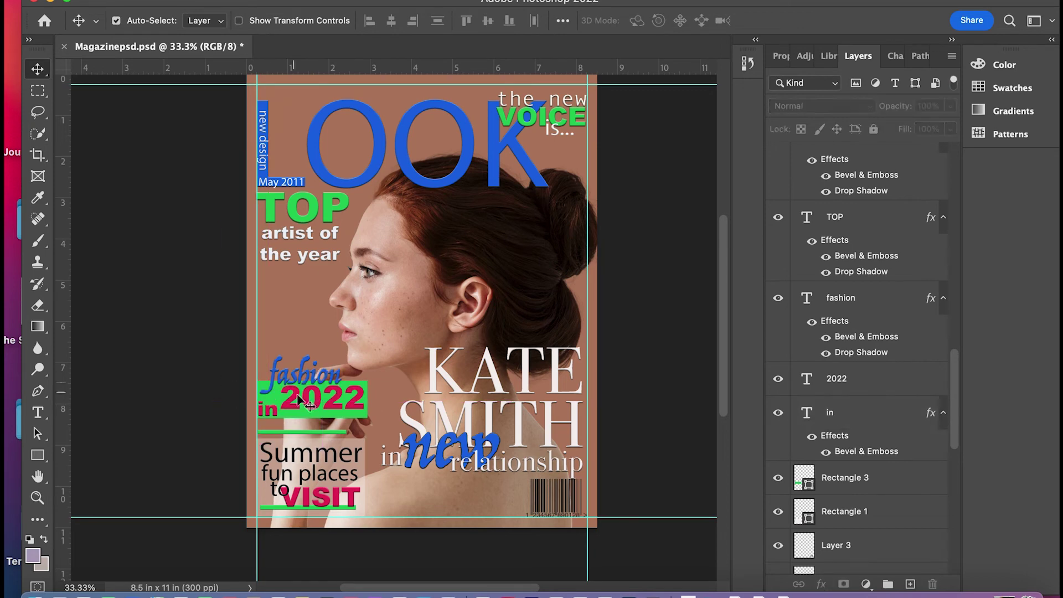
Set '2022' in 56 pt Zapfino and reposition it on the green box.
key("t")
left_click(272, 20)
scroll(406, 327, "down", 15)
scroll(407, 332, "down", 2)
left_click(460, 408)
double_click(340, 402)
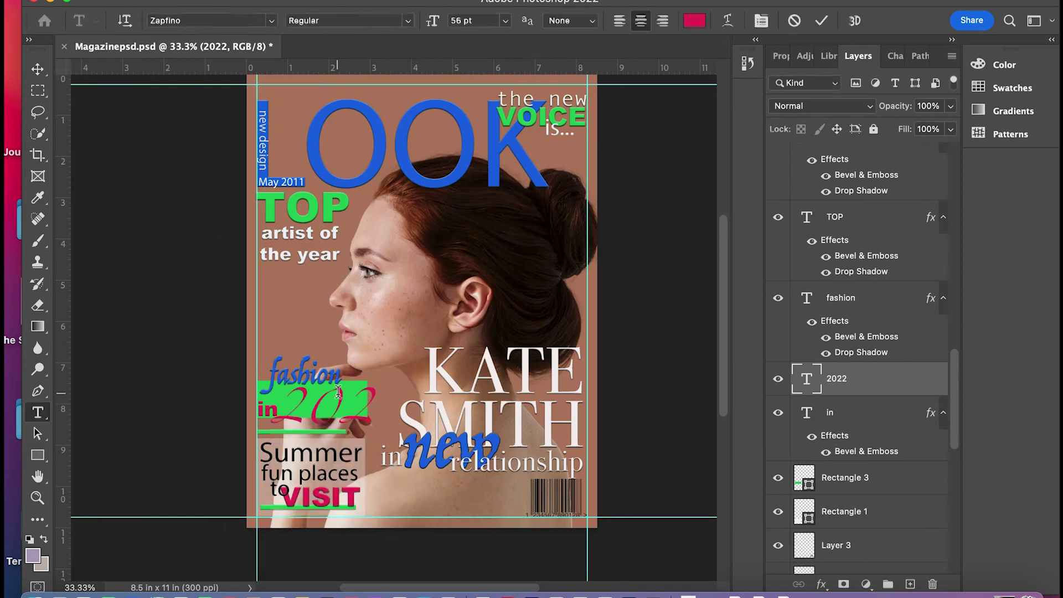
type("56")
key("Return")
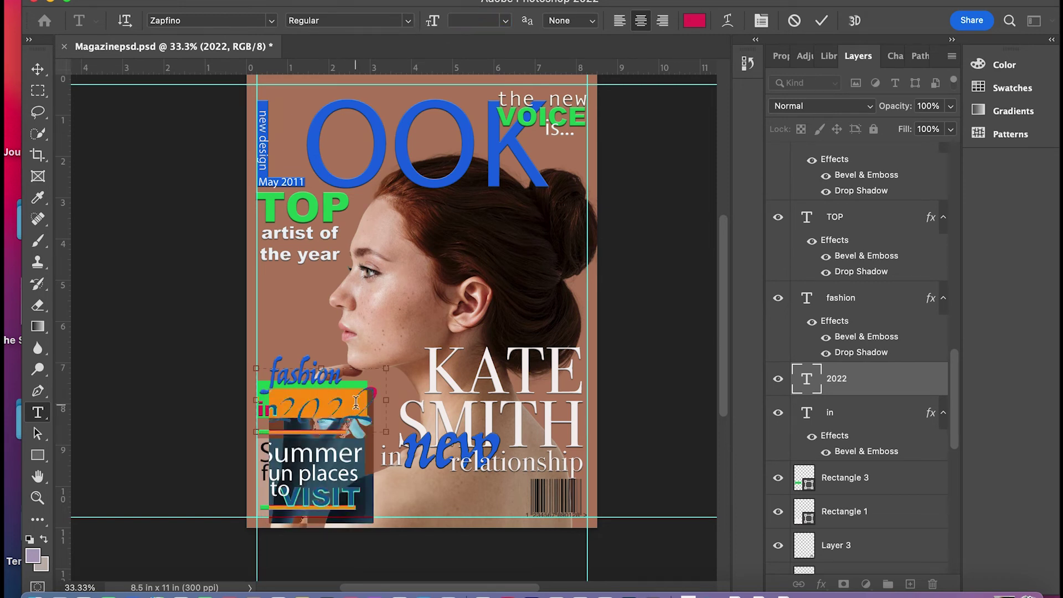
key("ctrl+Return")
key("v")
left_click_drag(310, 401, 274, 412)
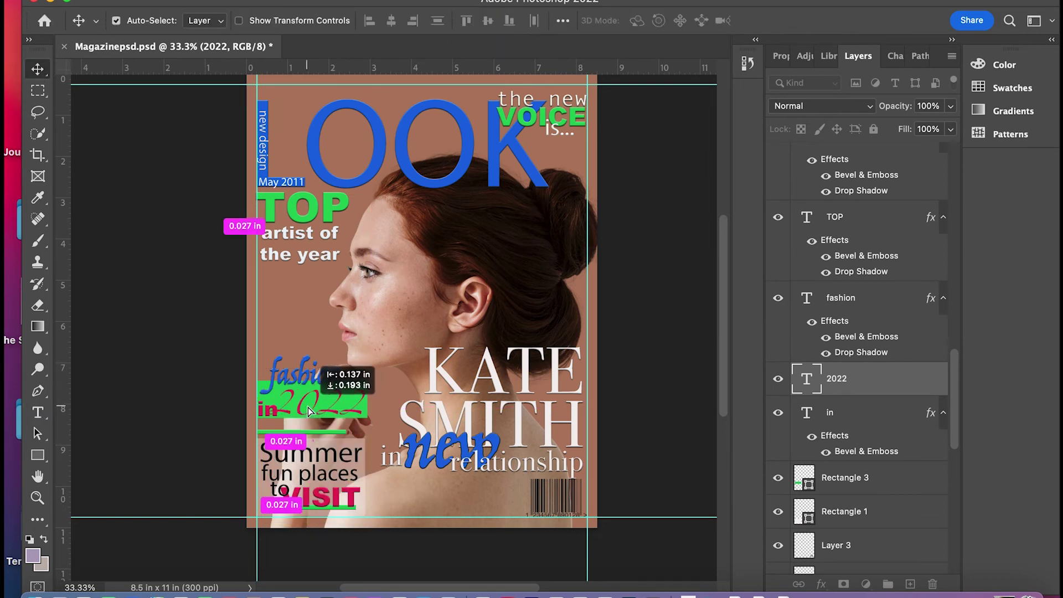
Change the 'in' text colour to near-white f7f5f6.
key("t")
double_click(271, 410)
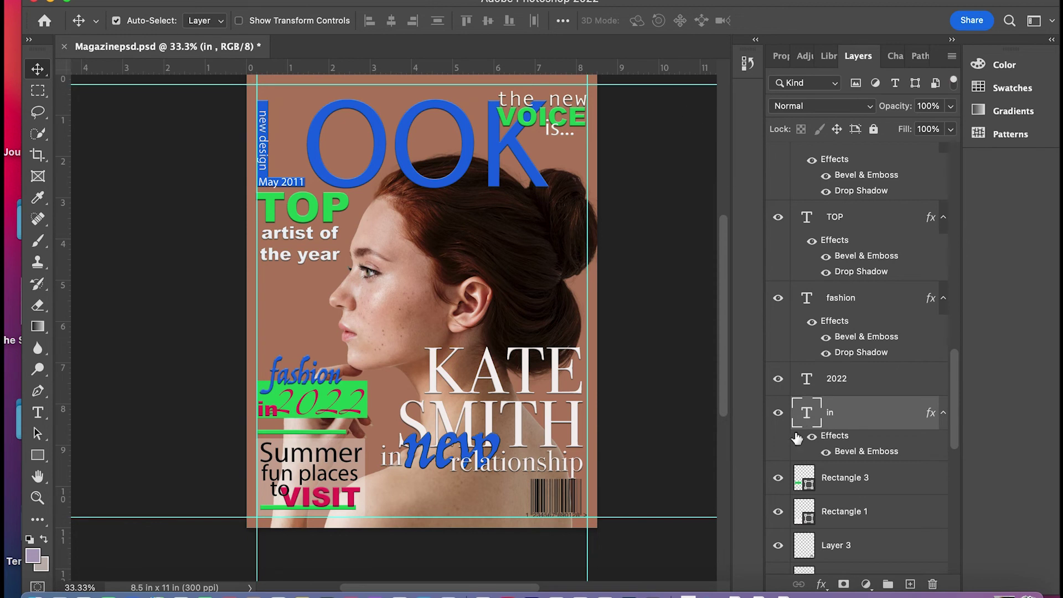
left_click(694, 20)
left_click(615, 161)
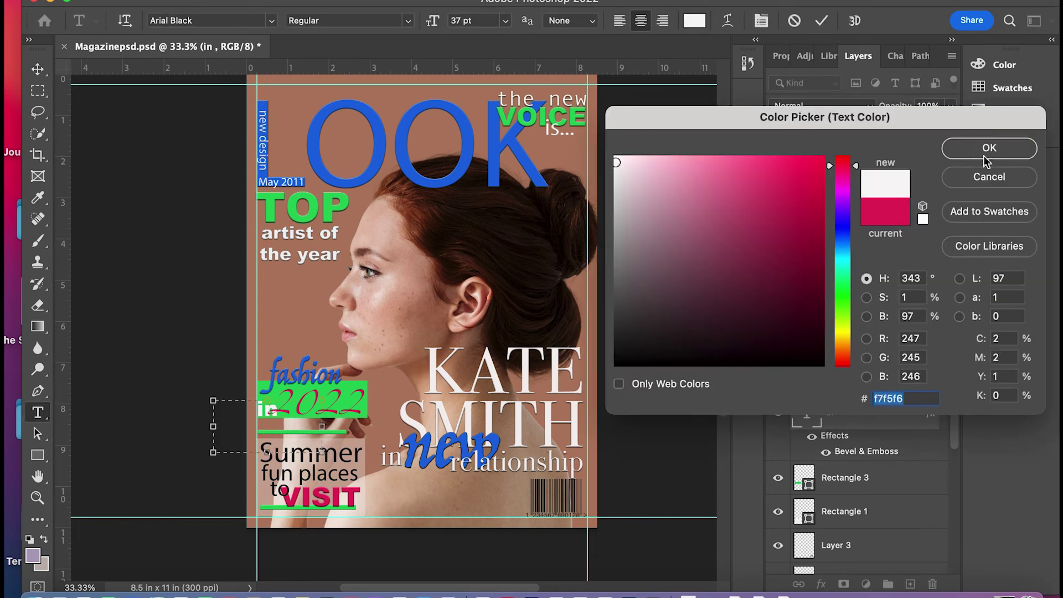
key("Return")
key("ctrl+Return")
key("v")
left_click(292, 411)
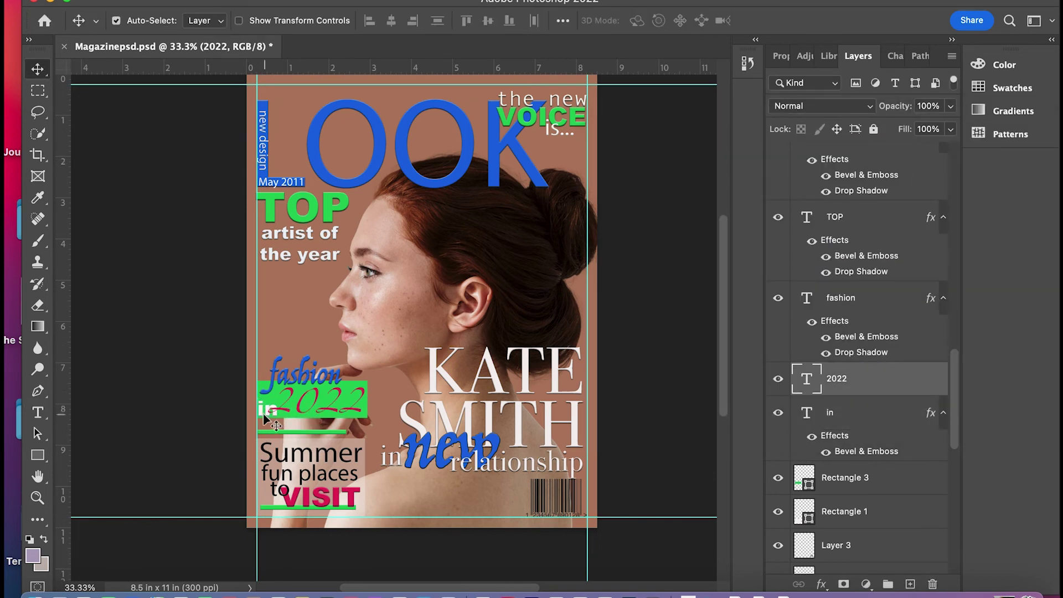
left_click(272, 424)
Recolour the Summer box green, sampled from the VOICE text.
left_click(282, 449)
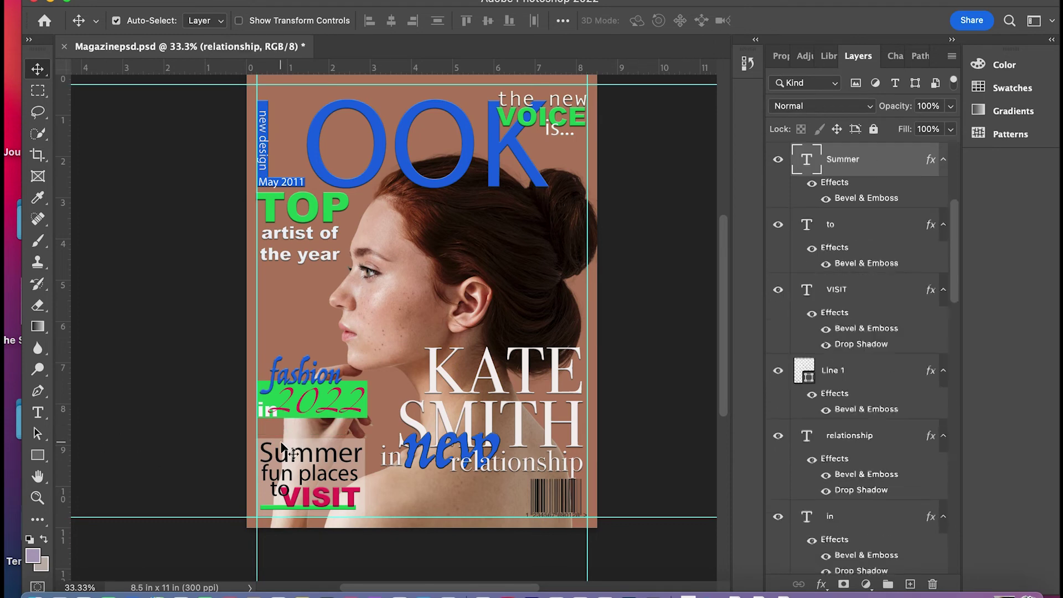
left_click(366, 512)
double_click(804, 557)
left_click(792, 177)
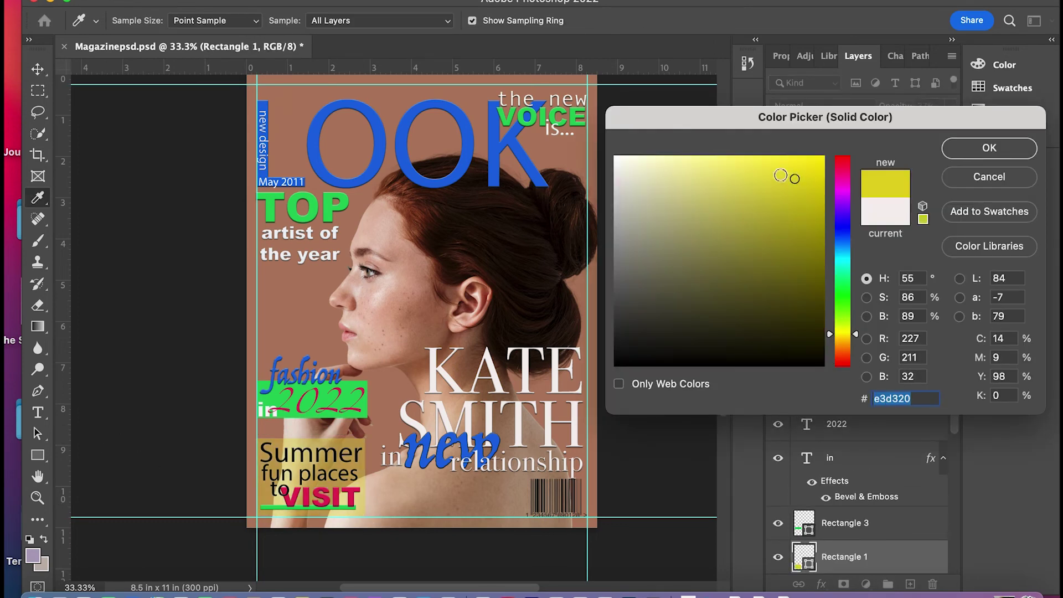
left_click(845, 248)
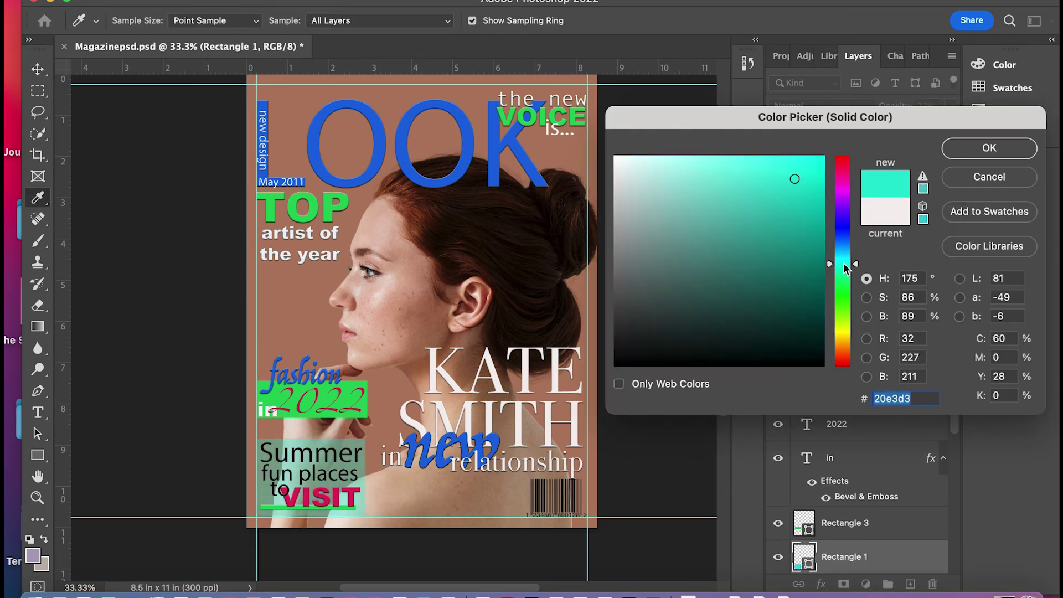
left_click_drag(846, 249, 843, 159)
left_click(813, 350)
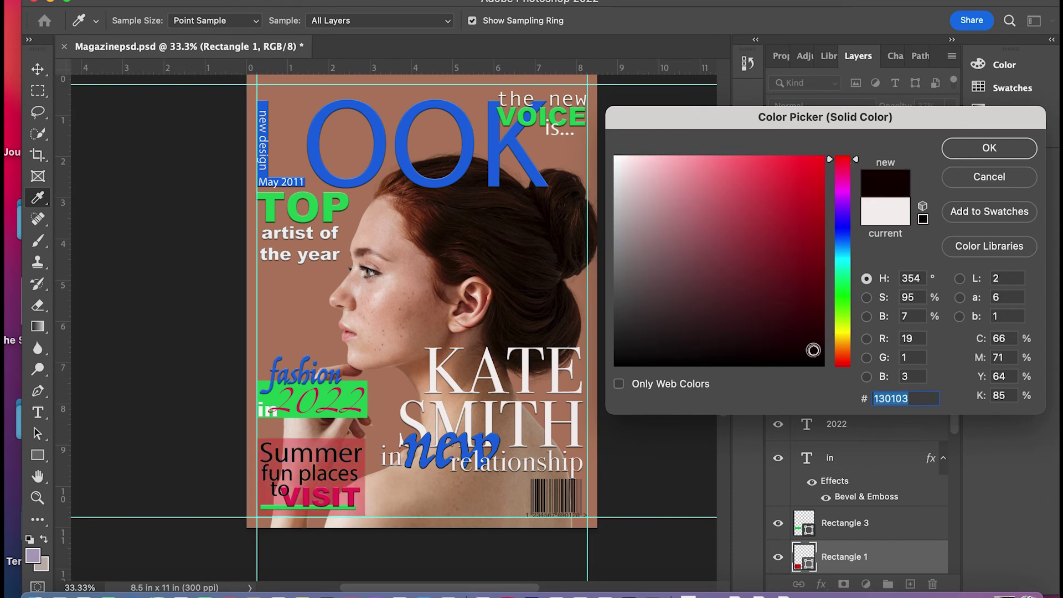
left_click(843, 294)
left_click(811, 217)
left_click(526, 111)
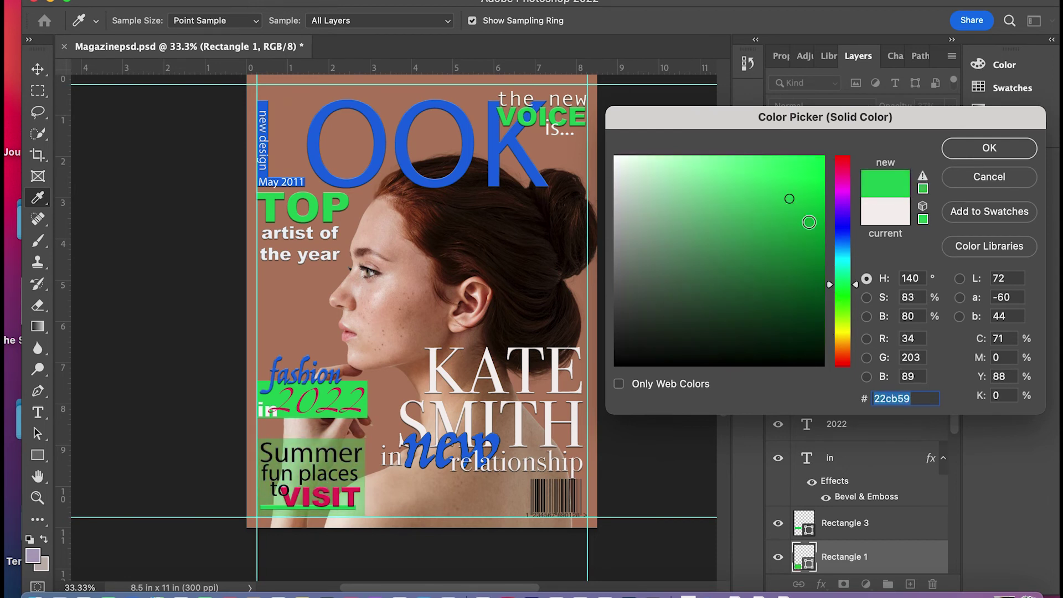
left_click(983, 149)
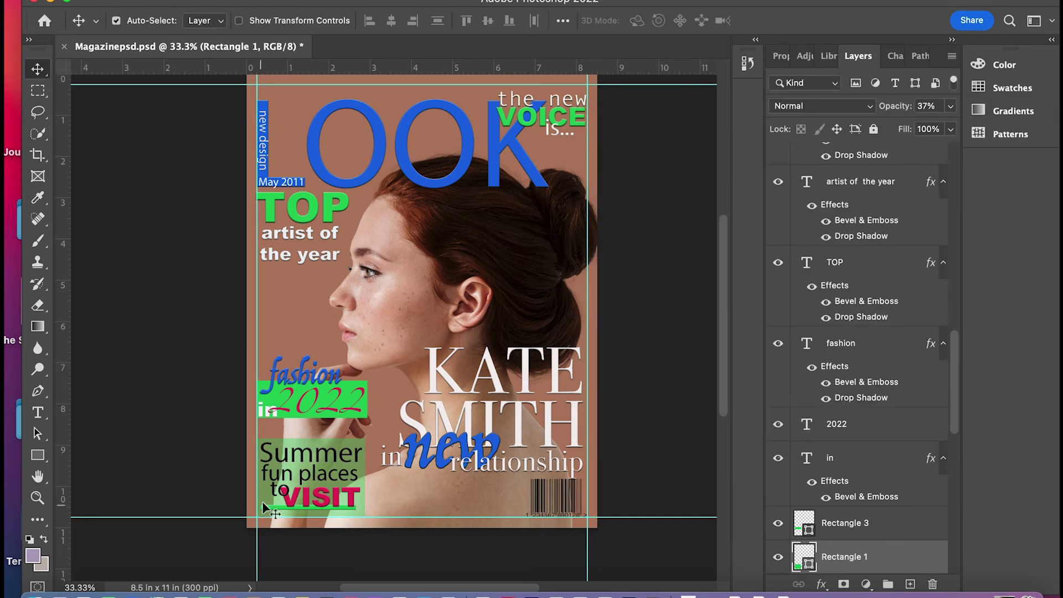
Inspect Line 1's colour and the Line tool's fill options, then dismiss them unchanged.
left_click(274, 515)
double_click(805, 160)
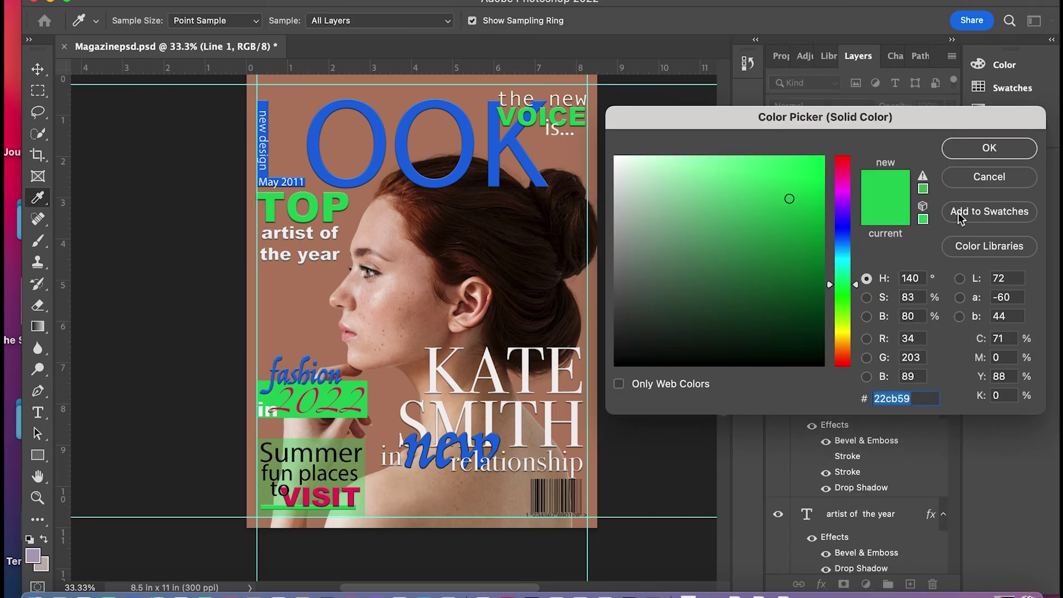
left_click(990, 148)
right_click(37, 455)
left_click(110, 518)
left_click(205, 21)
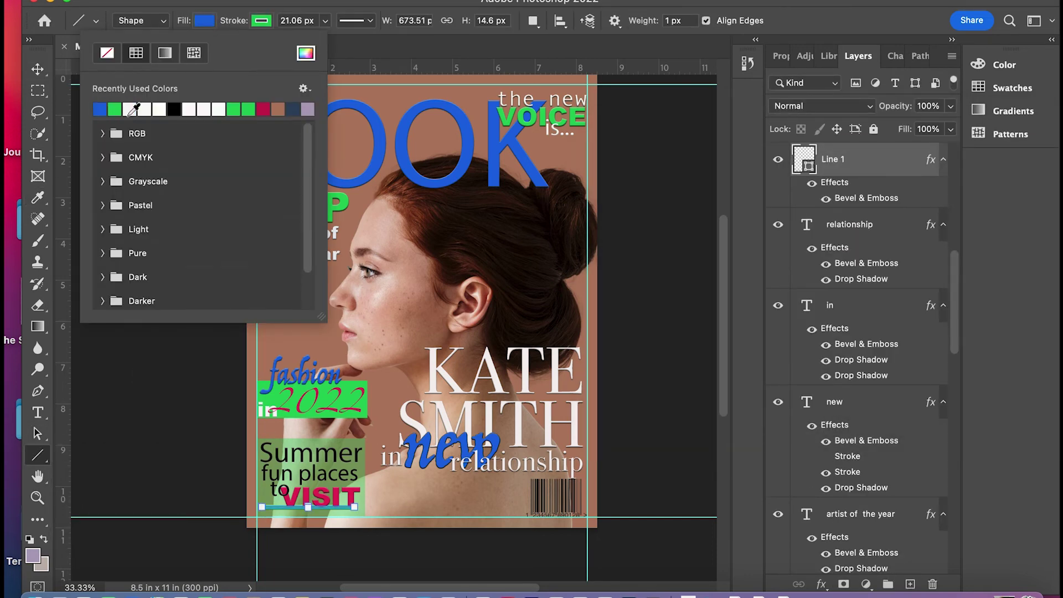
key("v")
left_click(116, 168)
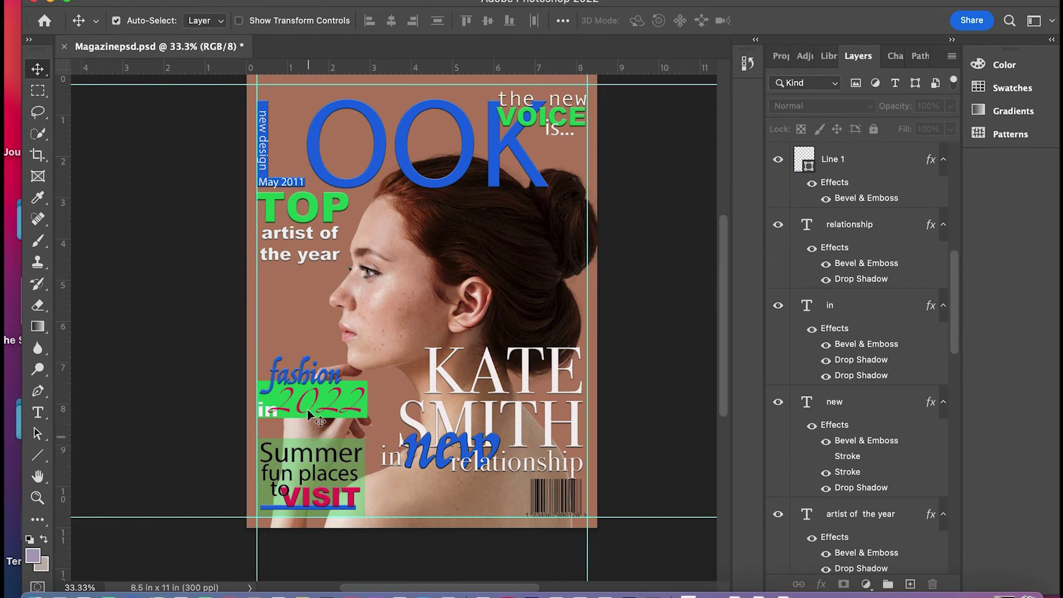
Give the box behind 2022 a pale yellow fill.
left_click(265, 392)
double_click(804, 508)
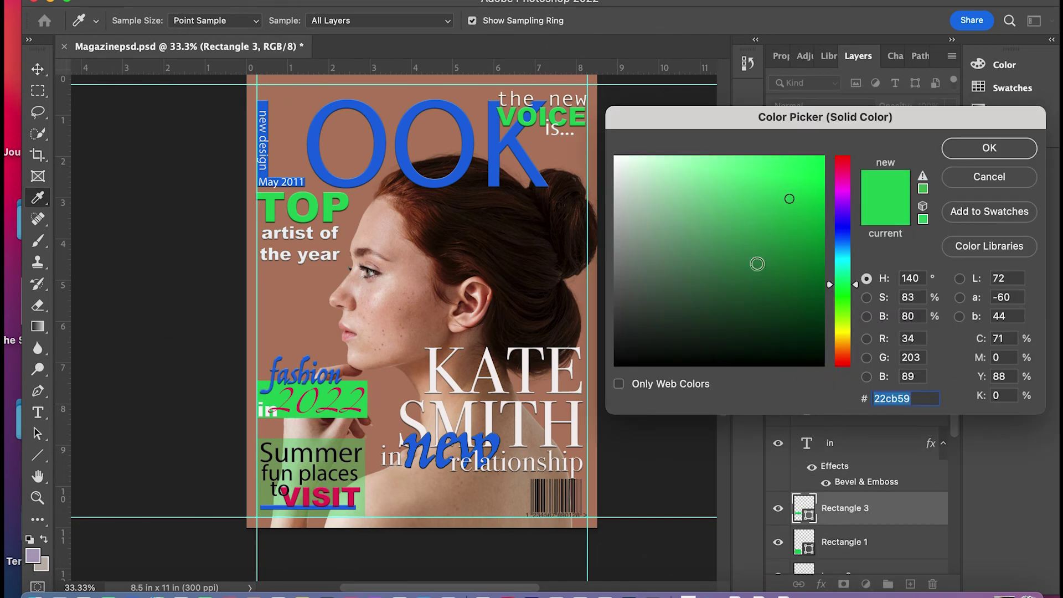
left_click(348, 382)
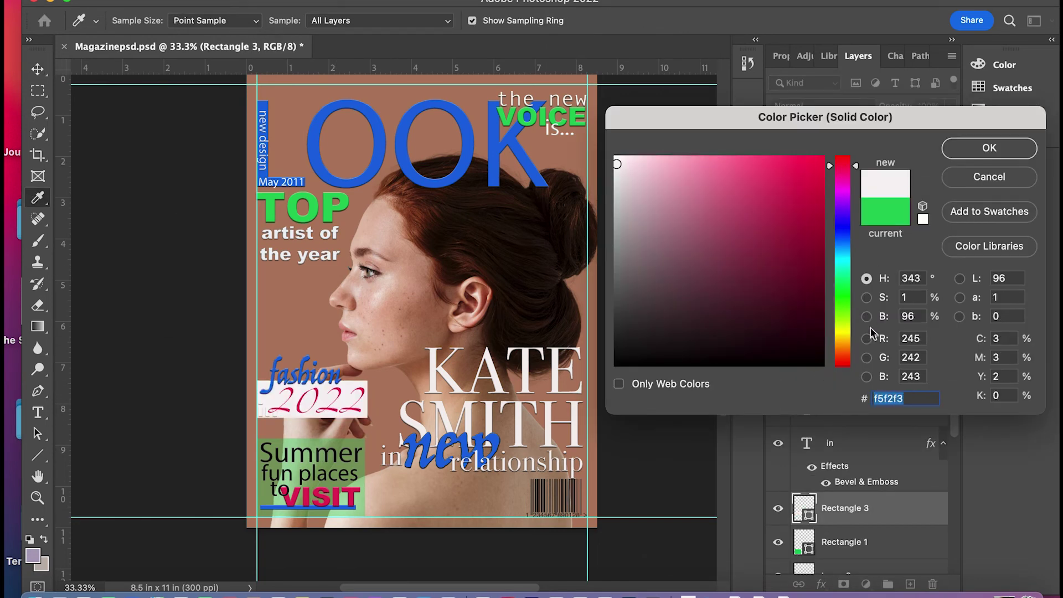
left_click(842, 330)
left_click(731, 173)
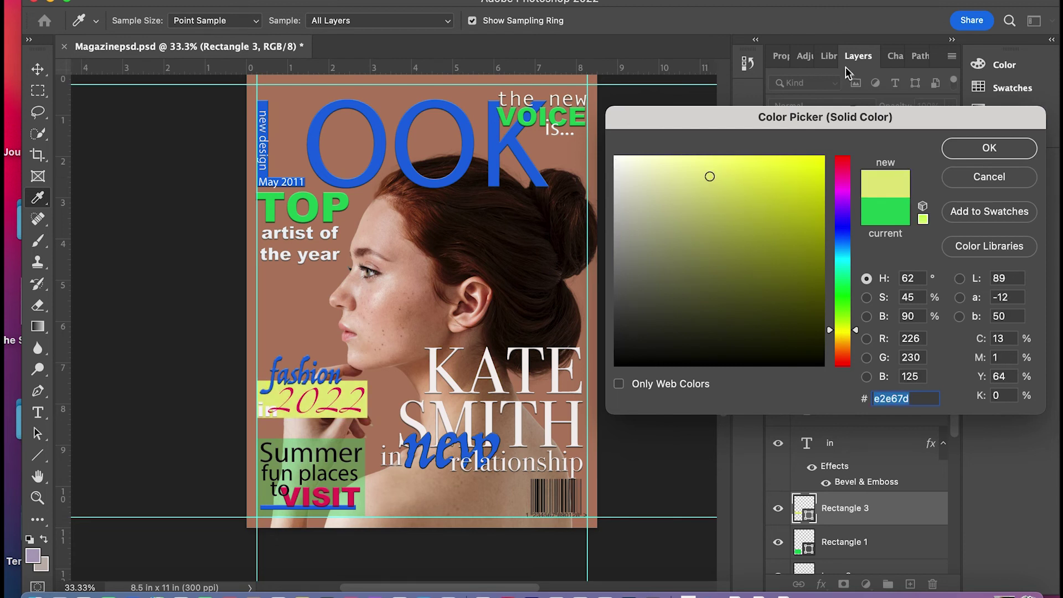
left_click(992, 147)
key("v")
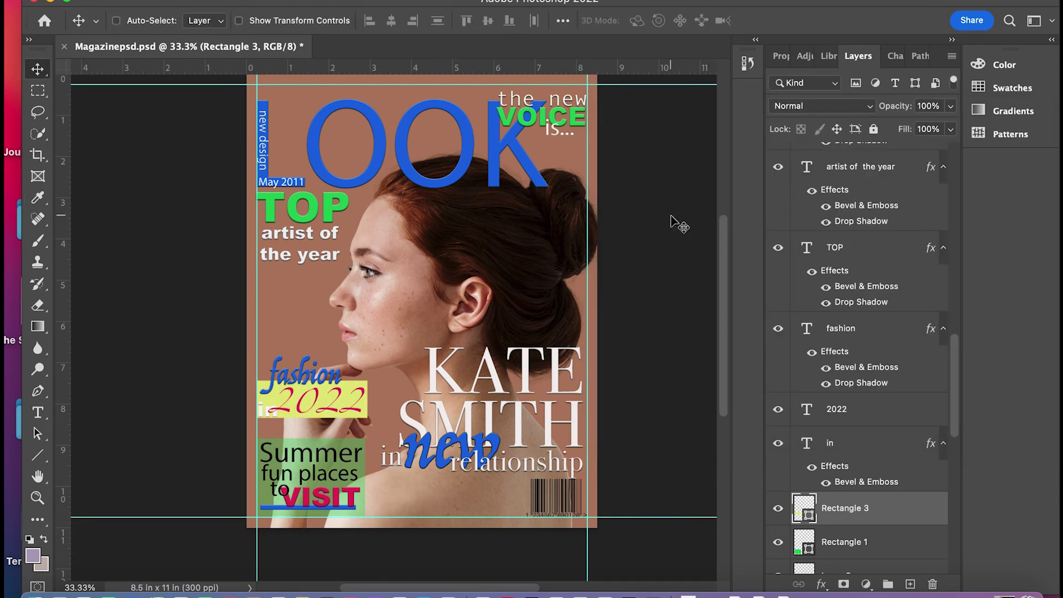
Undo the box recolourings with three Ctrl+Z and switch to the web browser.
key("ctrl+z")
key("ctrl+z")
key("ctrl+z")
key("ctrl+z")
key("ctrl+z")
key("ctrl+z")
key("ctrl+z")
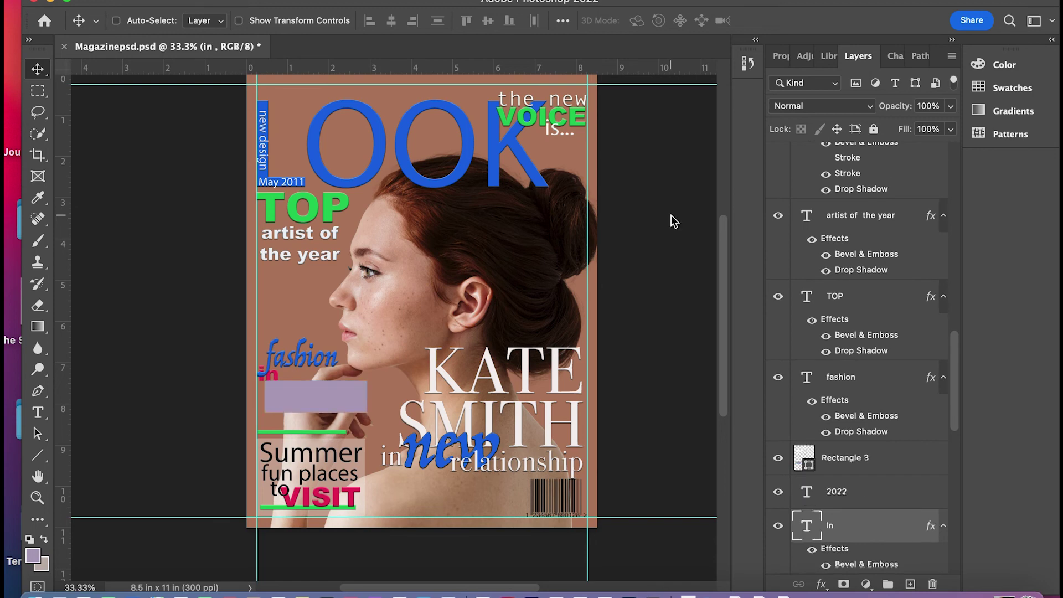
key("ctrl+z")
key("ctrl+z")
key("ctrl+z")
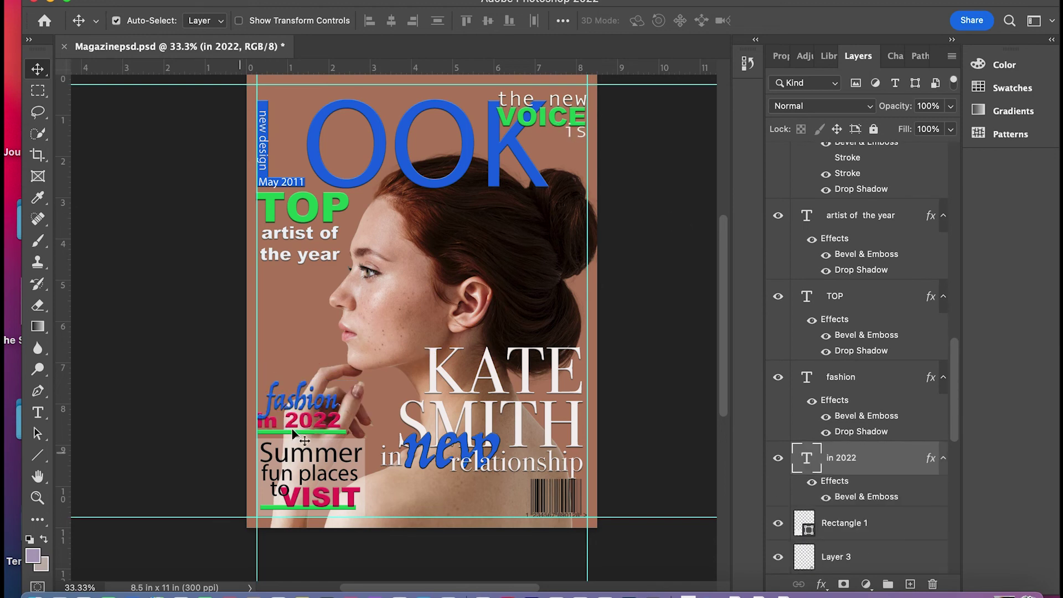
key("ctrl+z")
key("ctrl+z")
key("ctrl+z")
key("ctrl+z")
key("ctrl+z")
key("super+Tab")
left_click(954, 20)
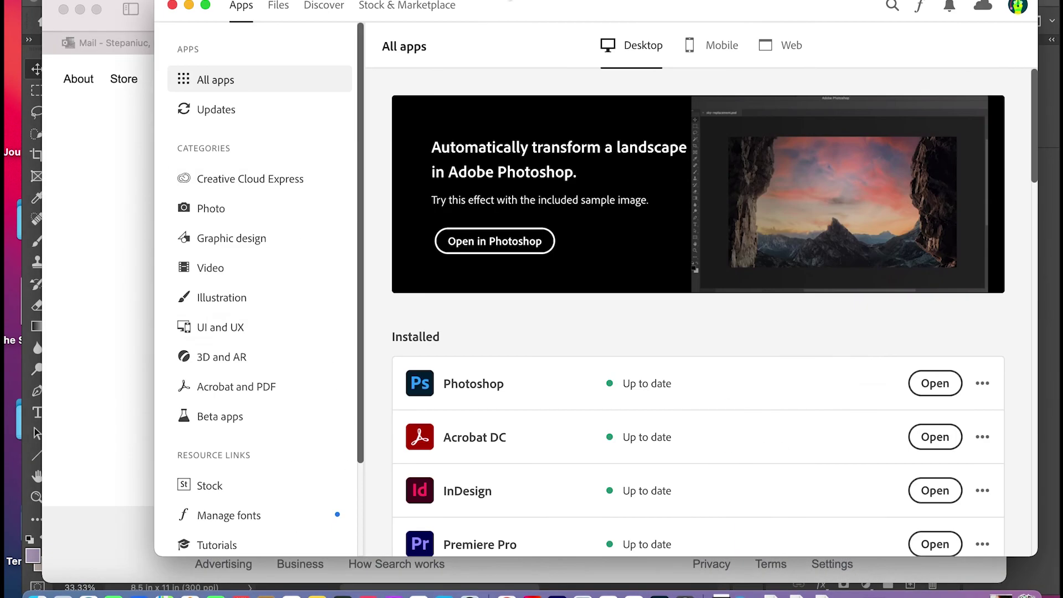
Go to Adobe Stock's free assets and search for sunset beach photos.
left_click(209, 485)
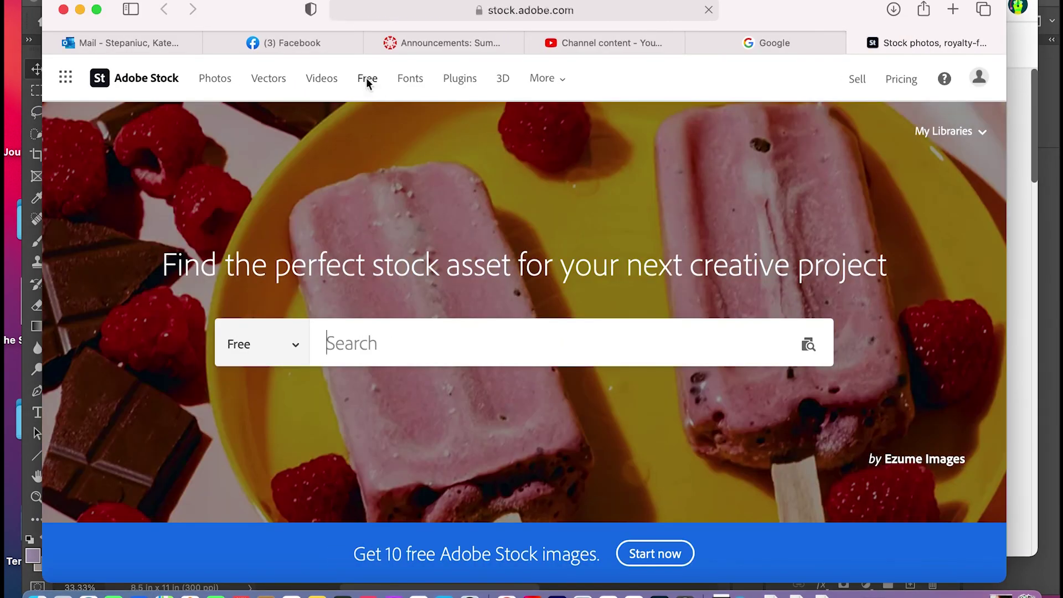
left_click(367, 78)
left_click(227, 78)
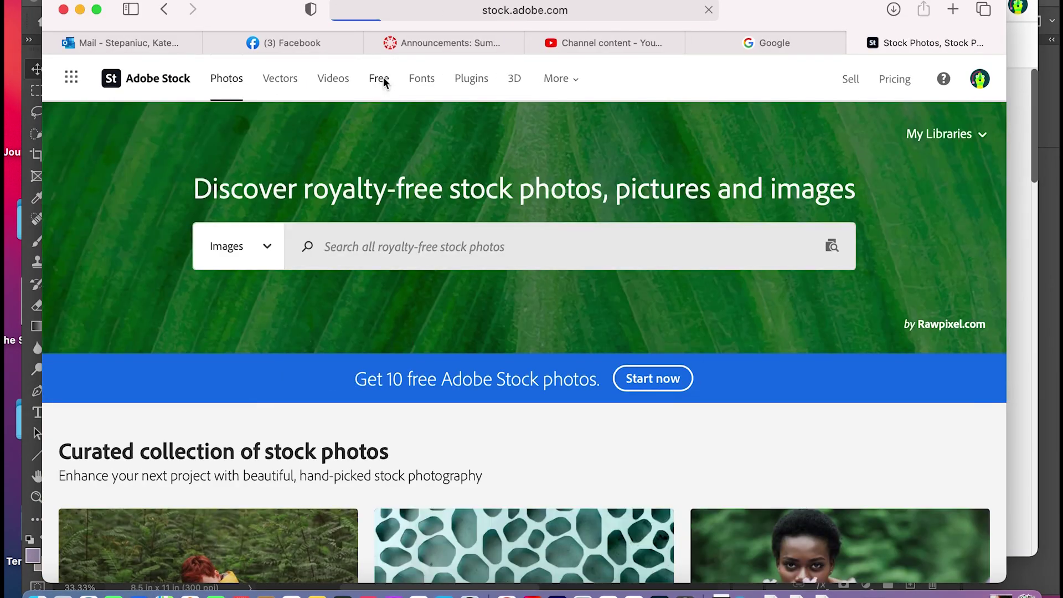
left_click(380, 78)
type("beach")
left_click(432, 321)
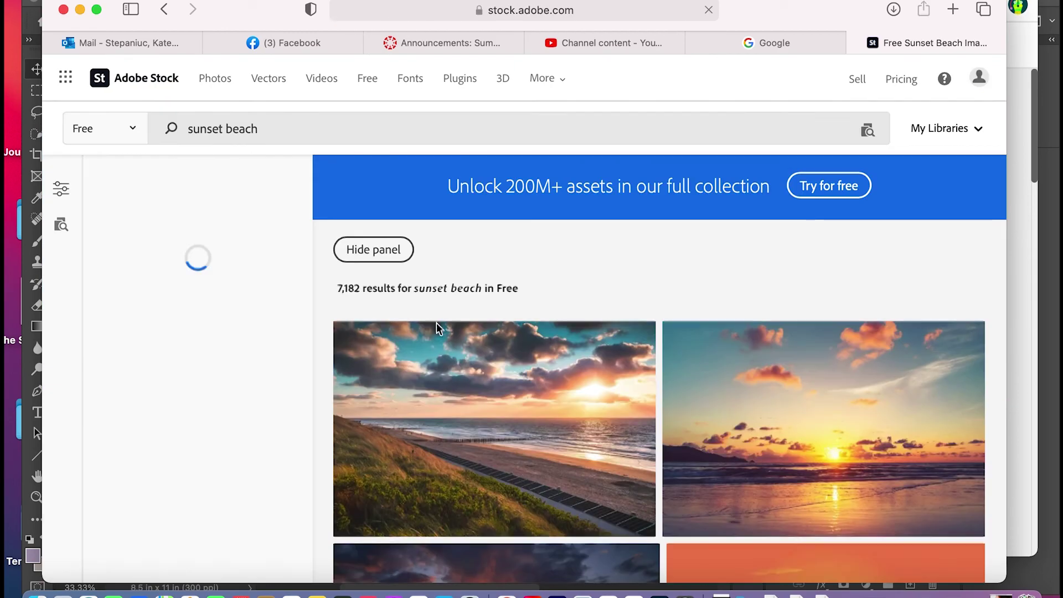
License the free 'Radiant sea beach sunset' photo and show the download.
scroll(525, 451, "down", 5)
scroll(524, 427, "down", 5)
scroll(524, 427, "down", 3)
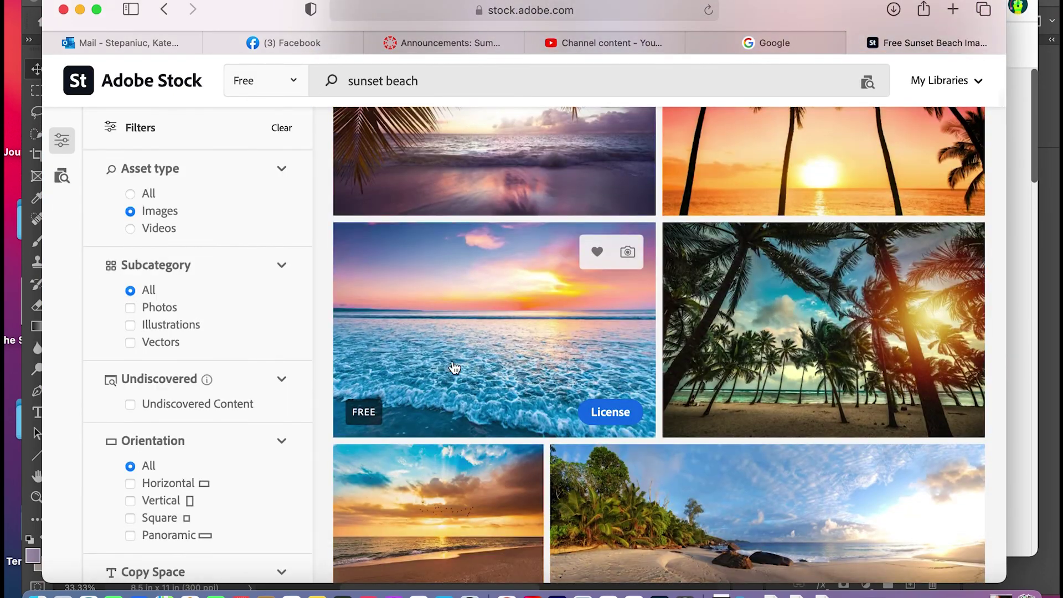
scroll(525, 427, "down", 3)
left_click(498, 183)
left_click(729, 440)
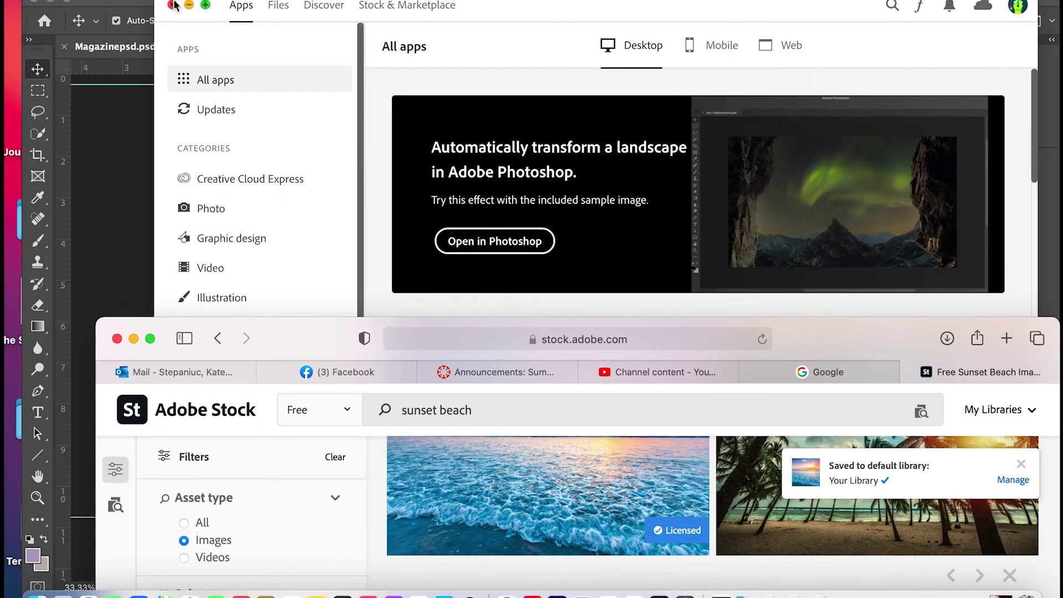
left_click(174, 5)
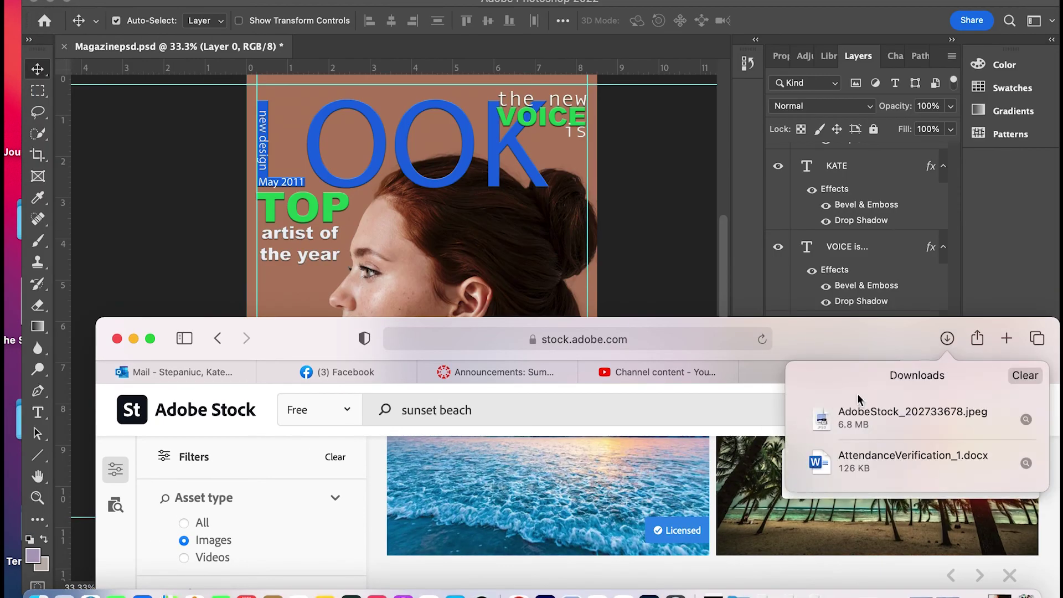
Place the beach photo above Rectangle 2 and scale it to about 110% over the cover.
left_click_drag(878, 416, 475, 226)
left_click_drag(872, 557, 872, 523)
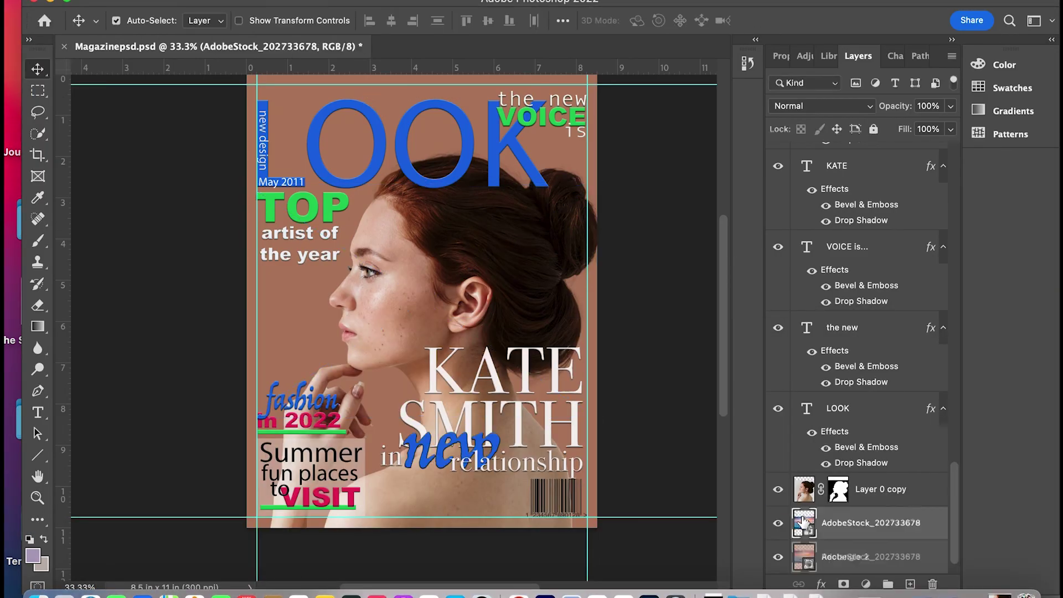
key("ctrl+t")
left_click_drag(248, 184, 161, 25)
left_click_drag(597, 444, 656, 509)
key("Return")
key("ctrl+0")
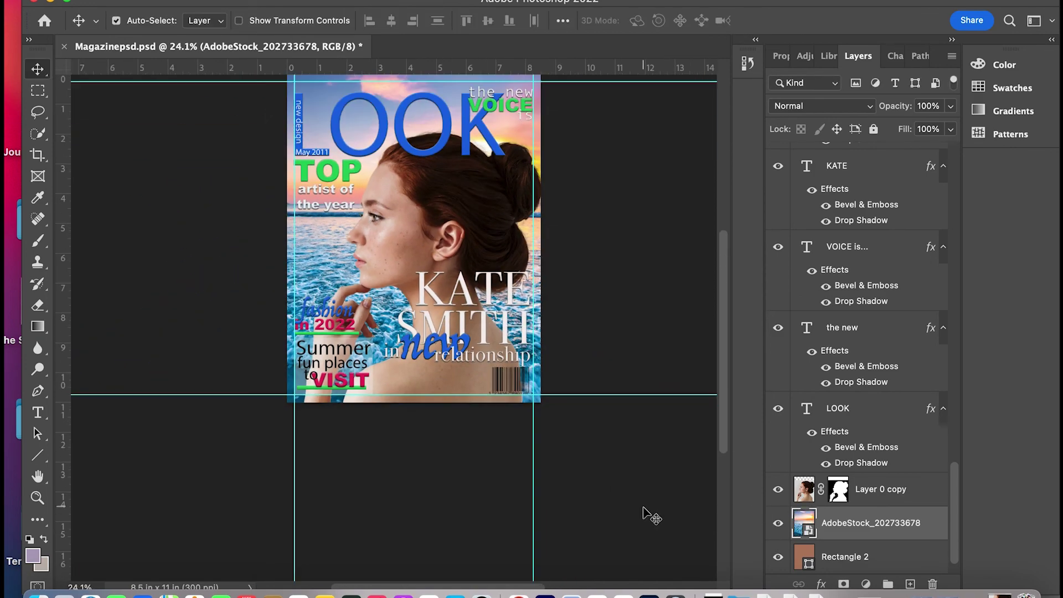
Fade the beach photo layer to 37% opacity.
double_click(805, 519)
left_click(532, 255)
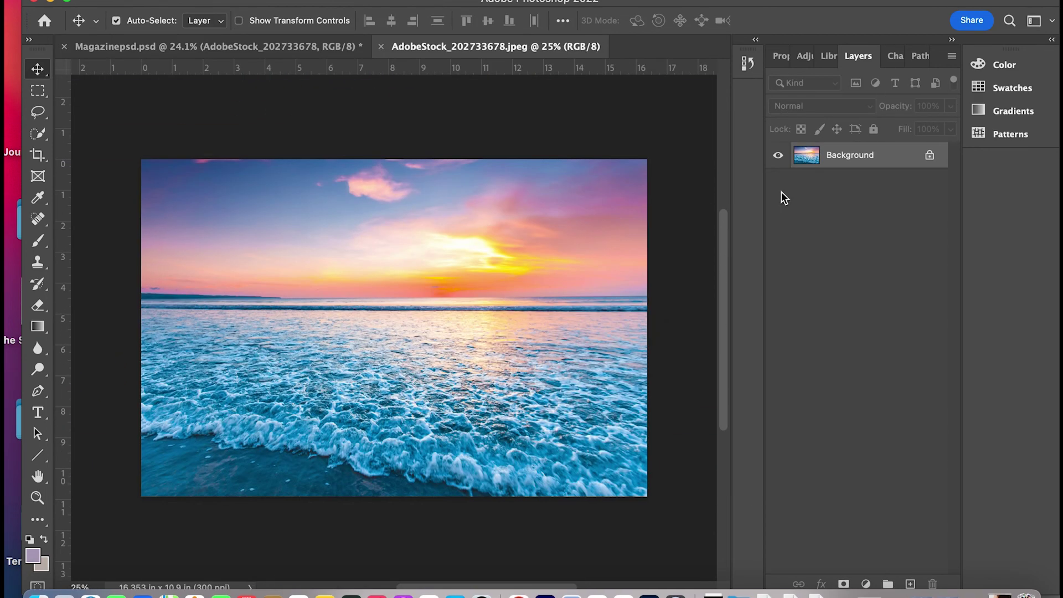
left_click(216, 46)
left_click(951, 106)
left_click_drag(951, 125, 889, 131)
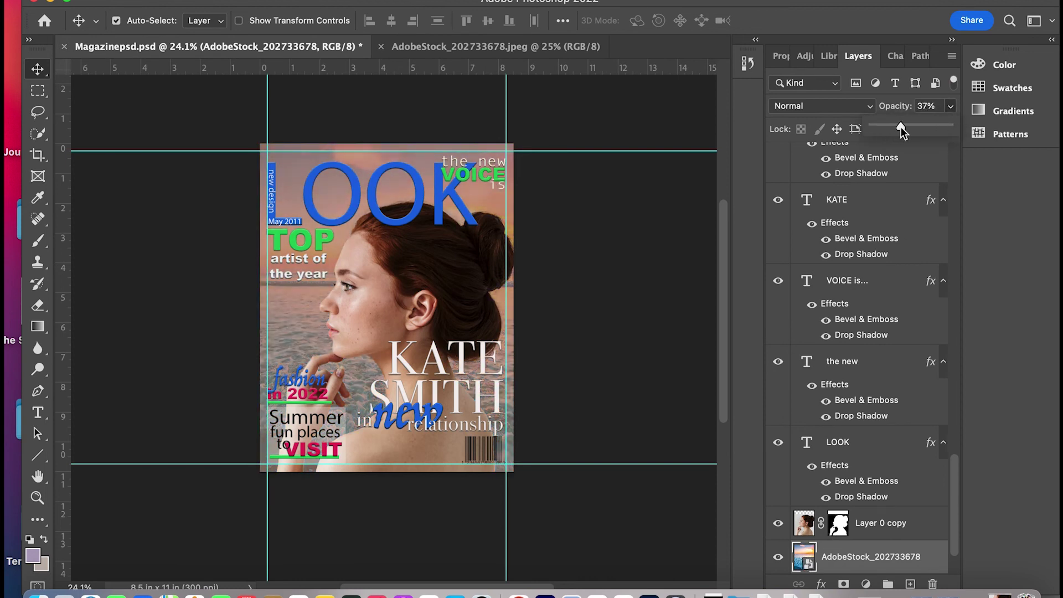
left_click(659, 285)
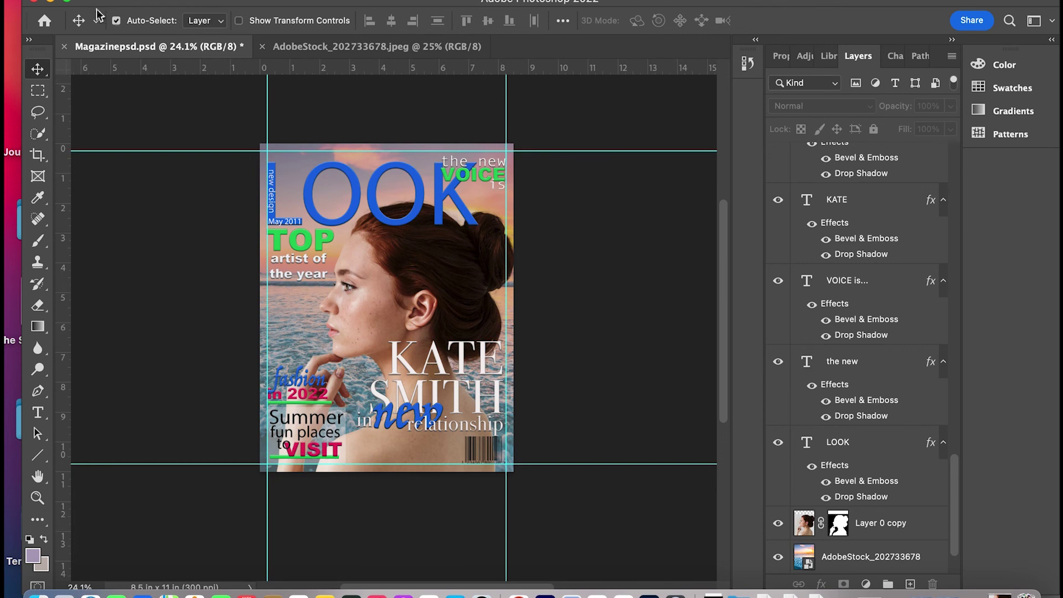
Export the cover as a 2550×3300 JPG via File > Export As.
left_click(117, 2)
left_click(399, 222)
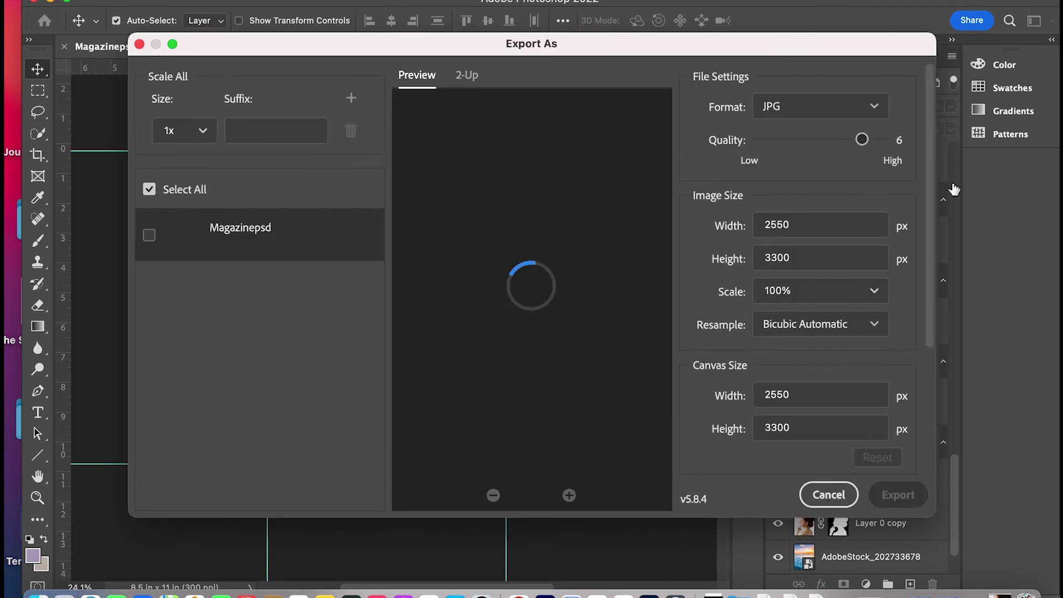
left_click(900, 499)
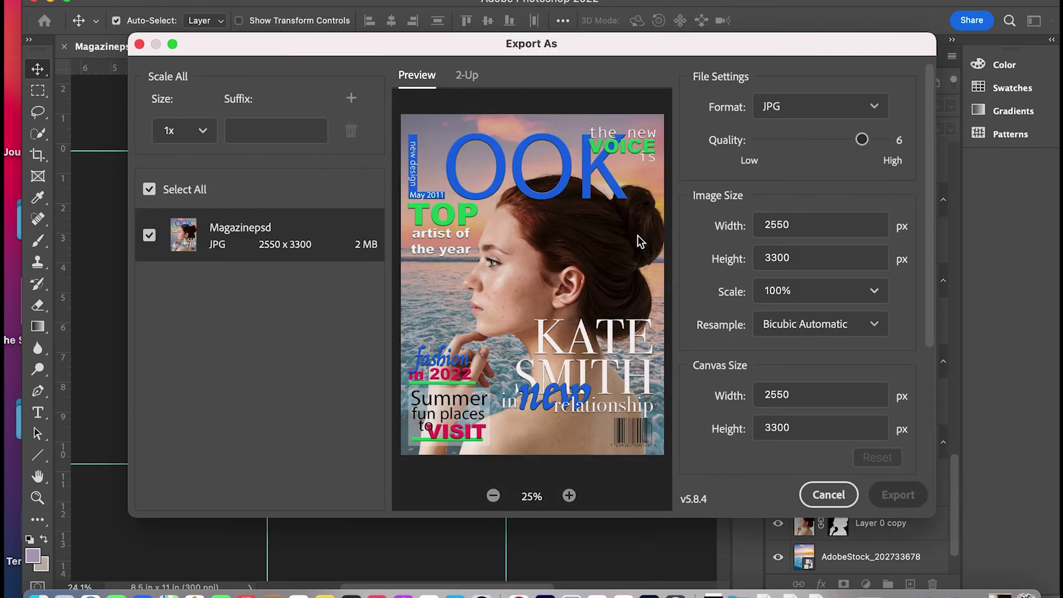